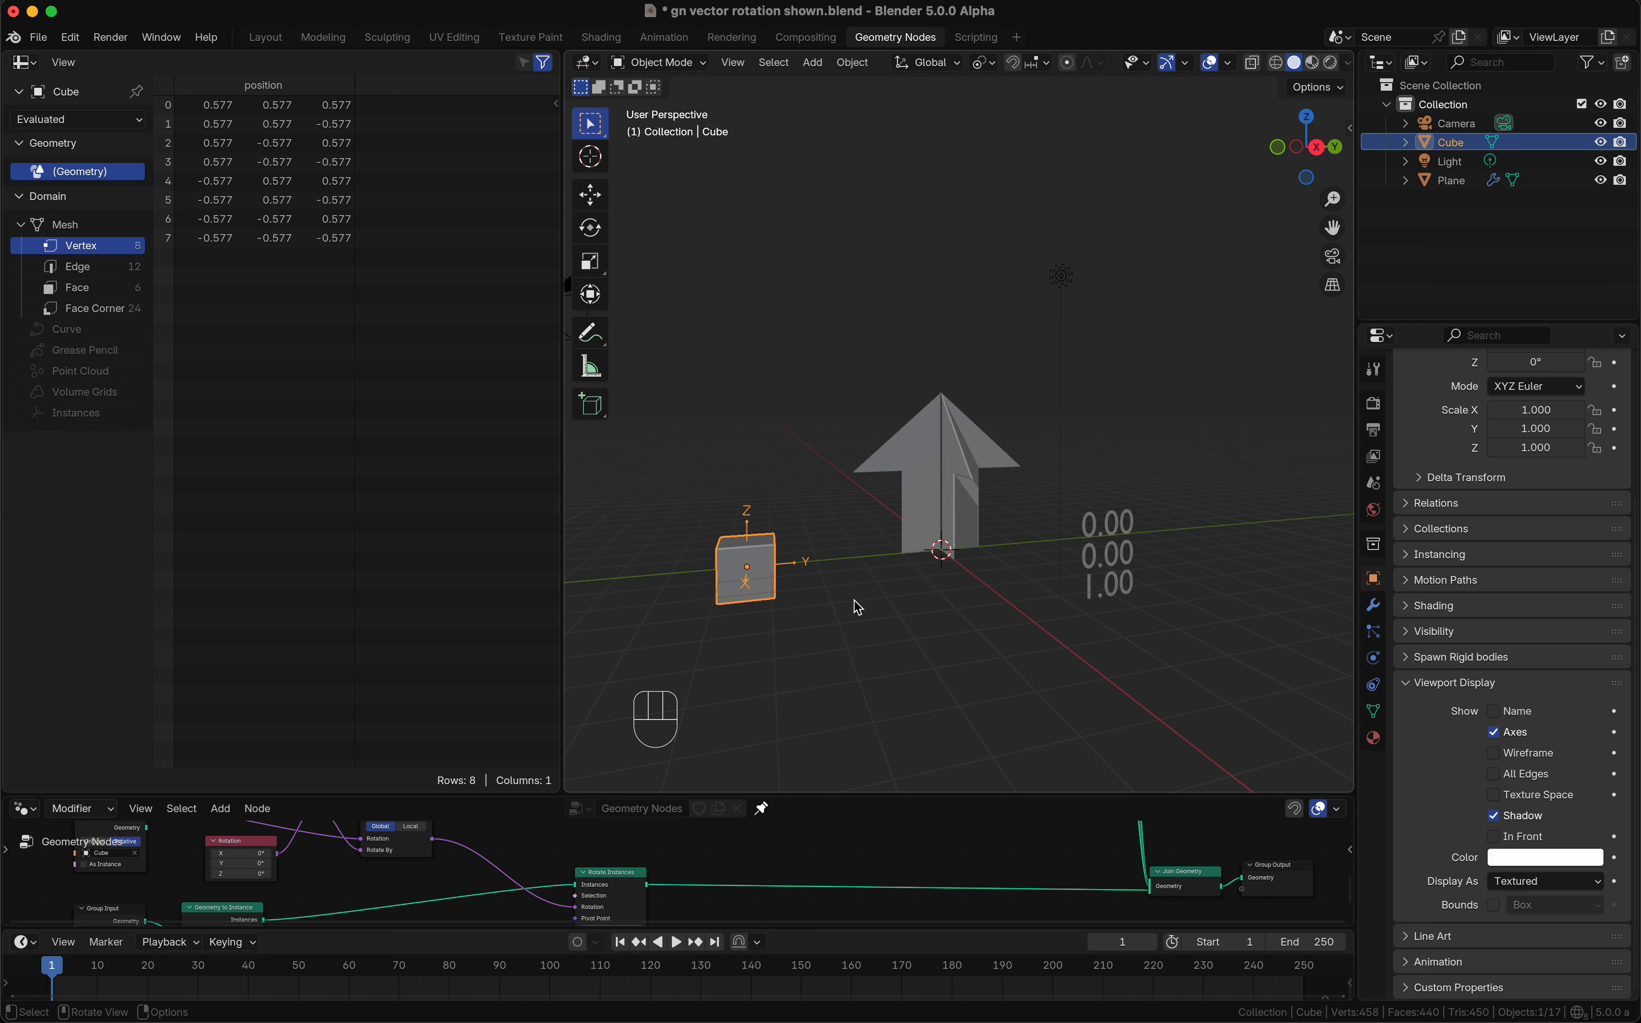
# Step: Test rotating the cube about the X, Y and Z axes and freely, examining how the arrow and vector numbers respond
pyautogui.press('r')
pyautogui.press('x')
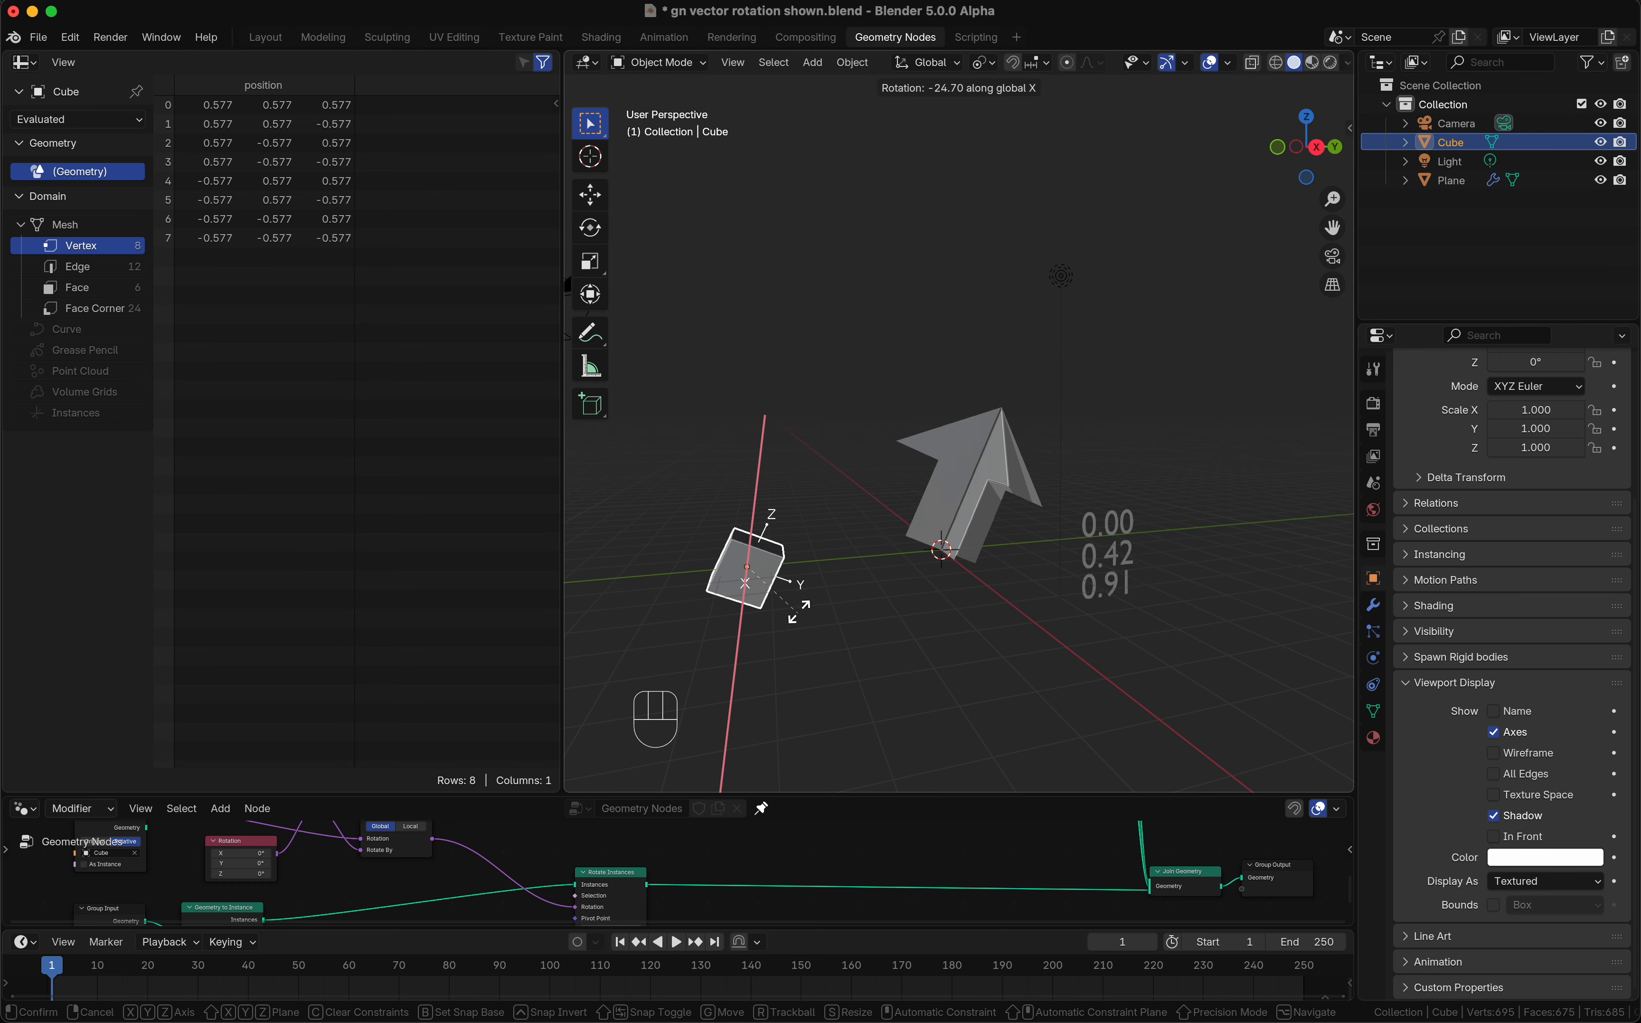
pyautogui.press('Escape')
pyautogui.press('r')
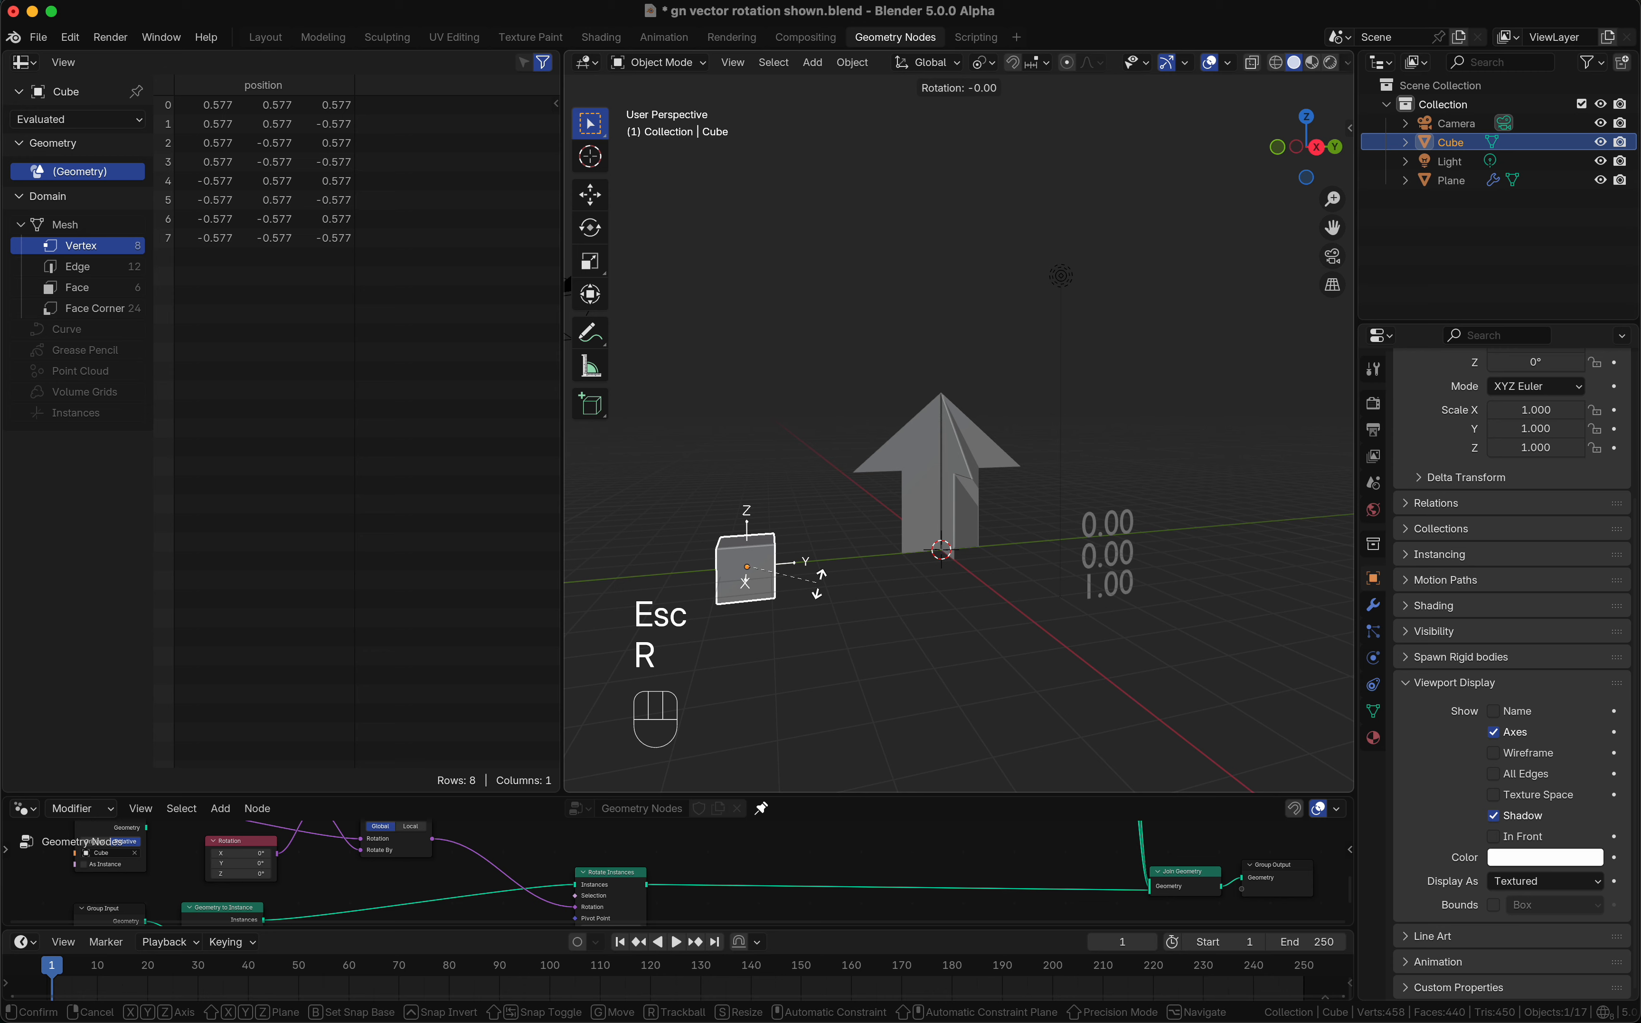
pyautogui.press('y')
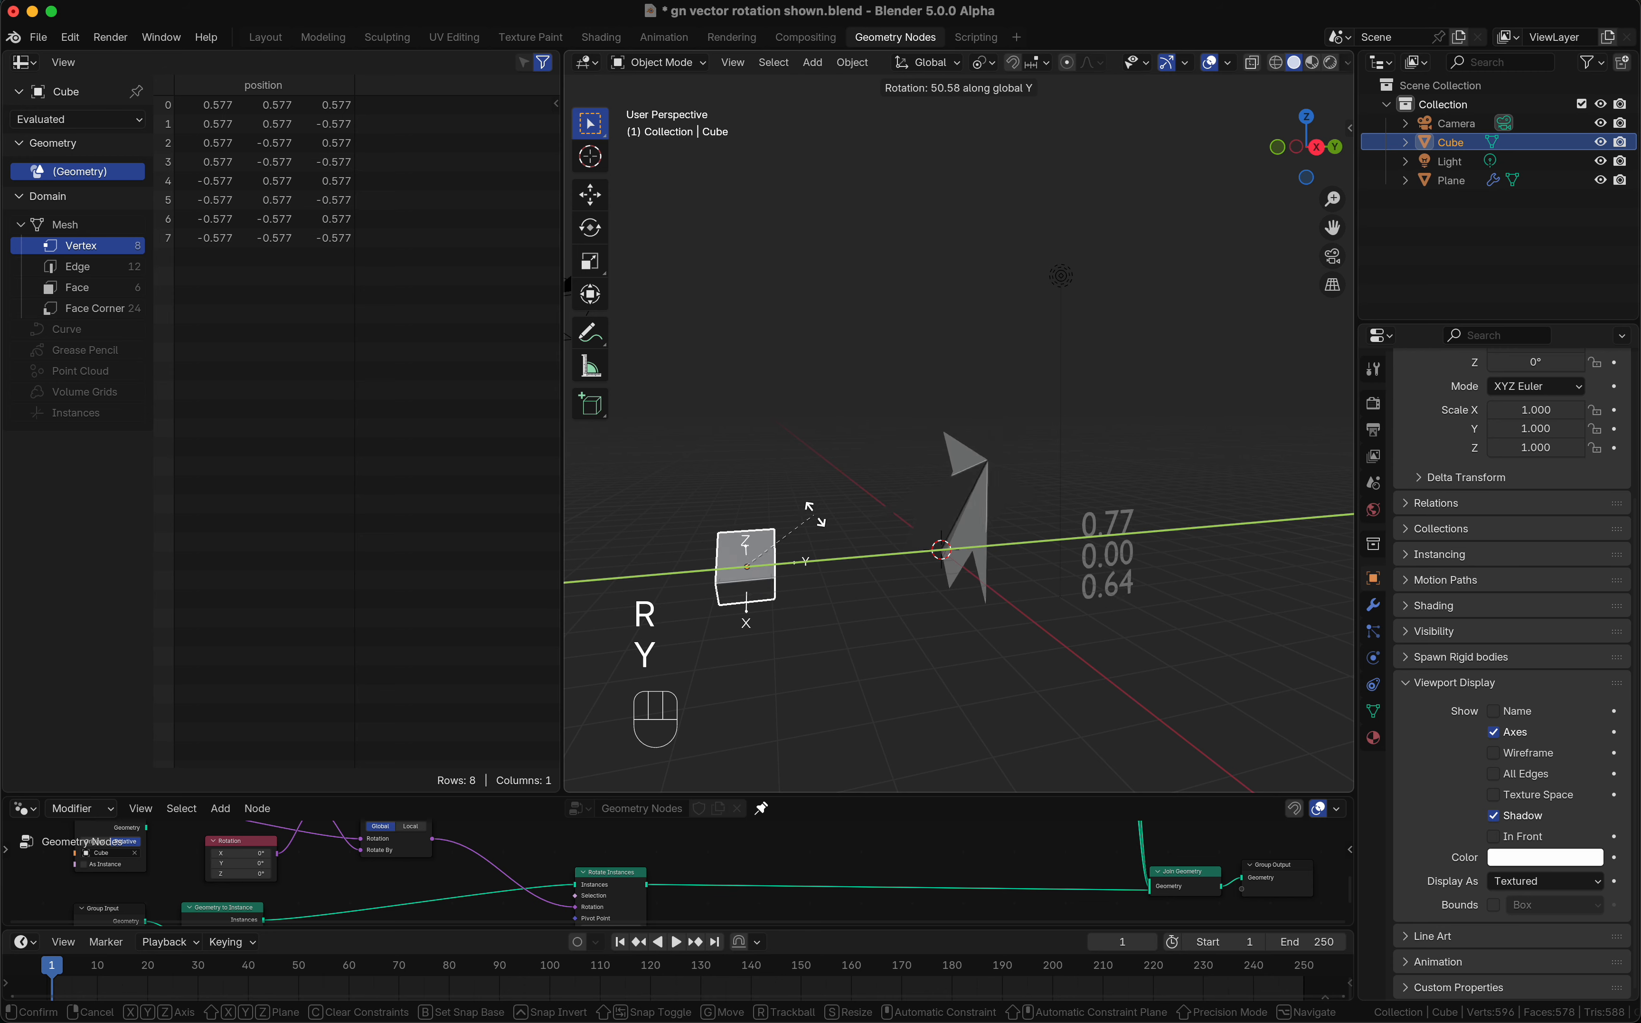
pyautogui.press('Escape')
pyautogui.press('r')
pyautogui.press('z')
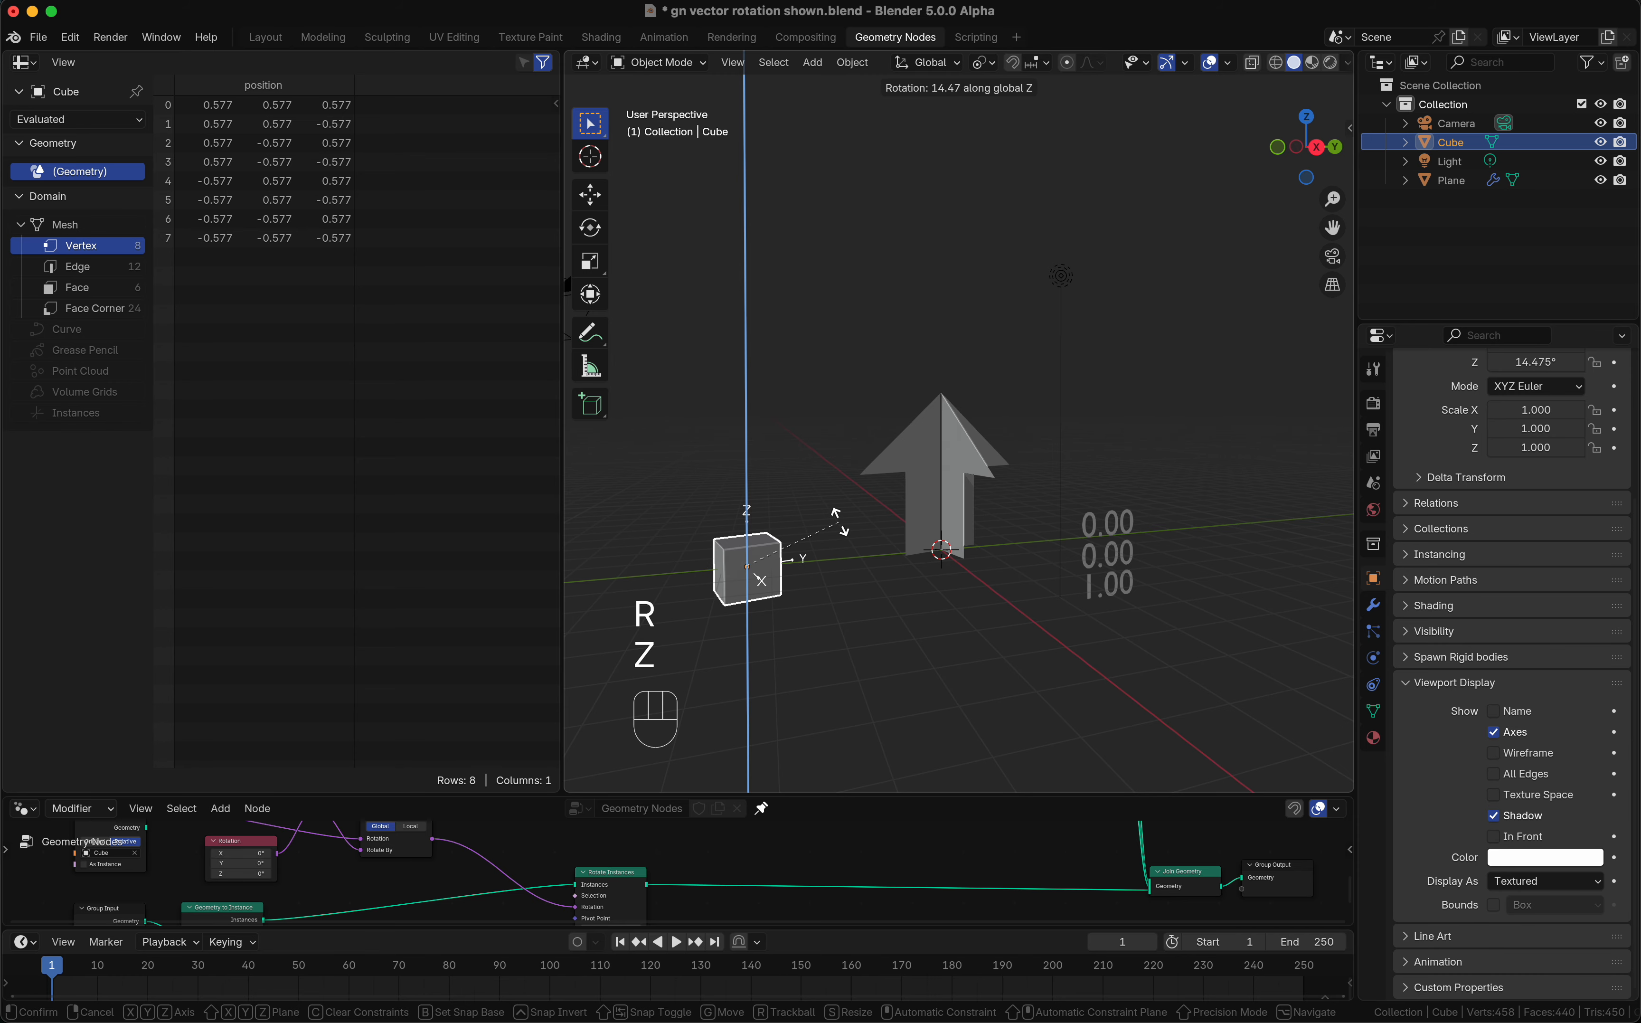
pyautogui.press('Escape')
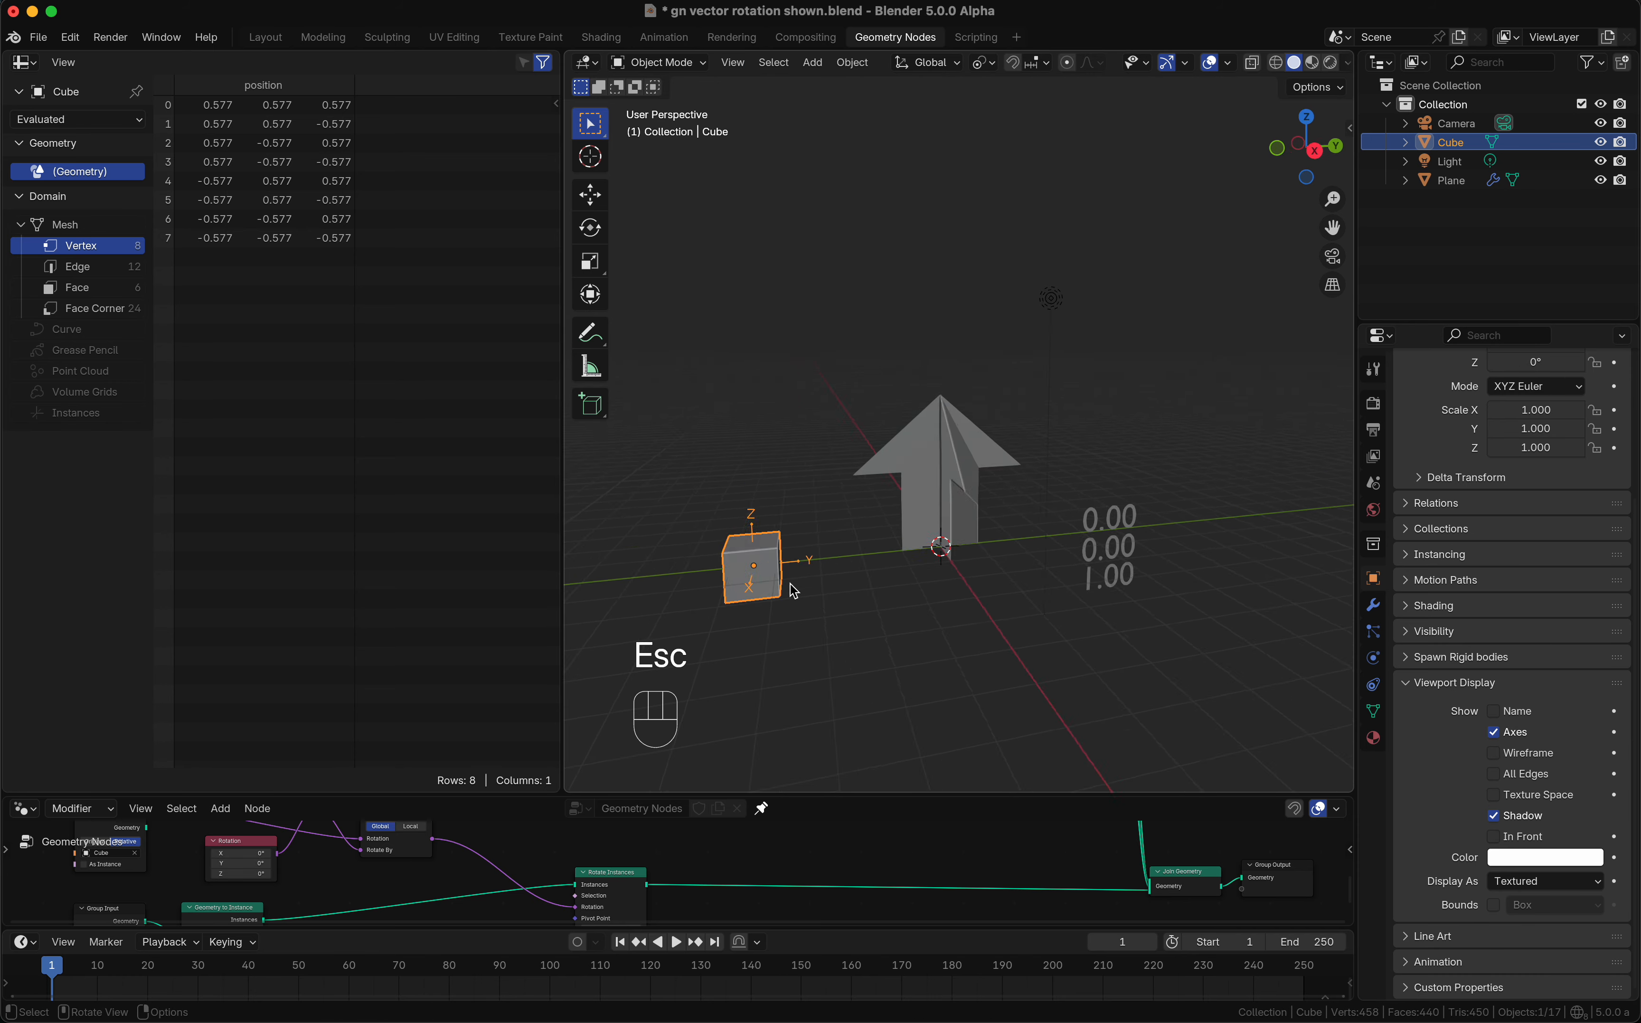
pyautogui.press('r')
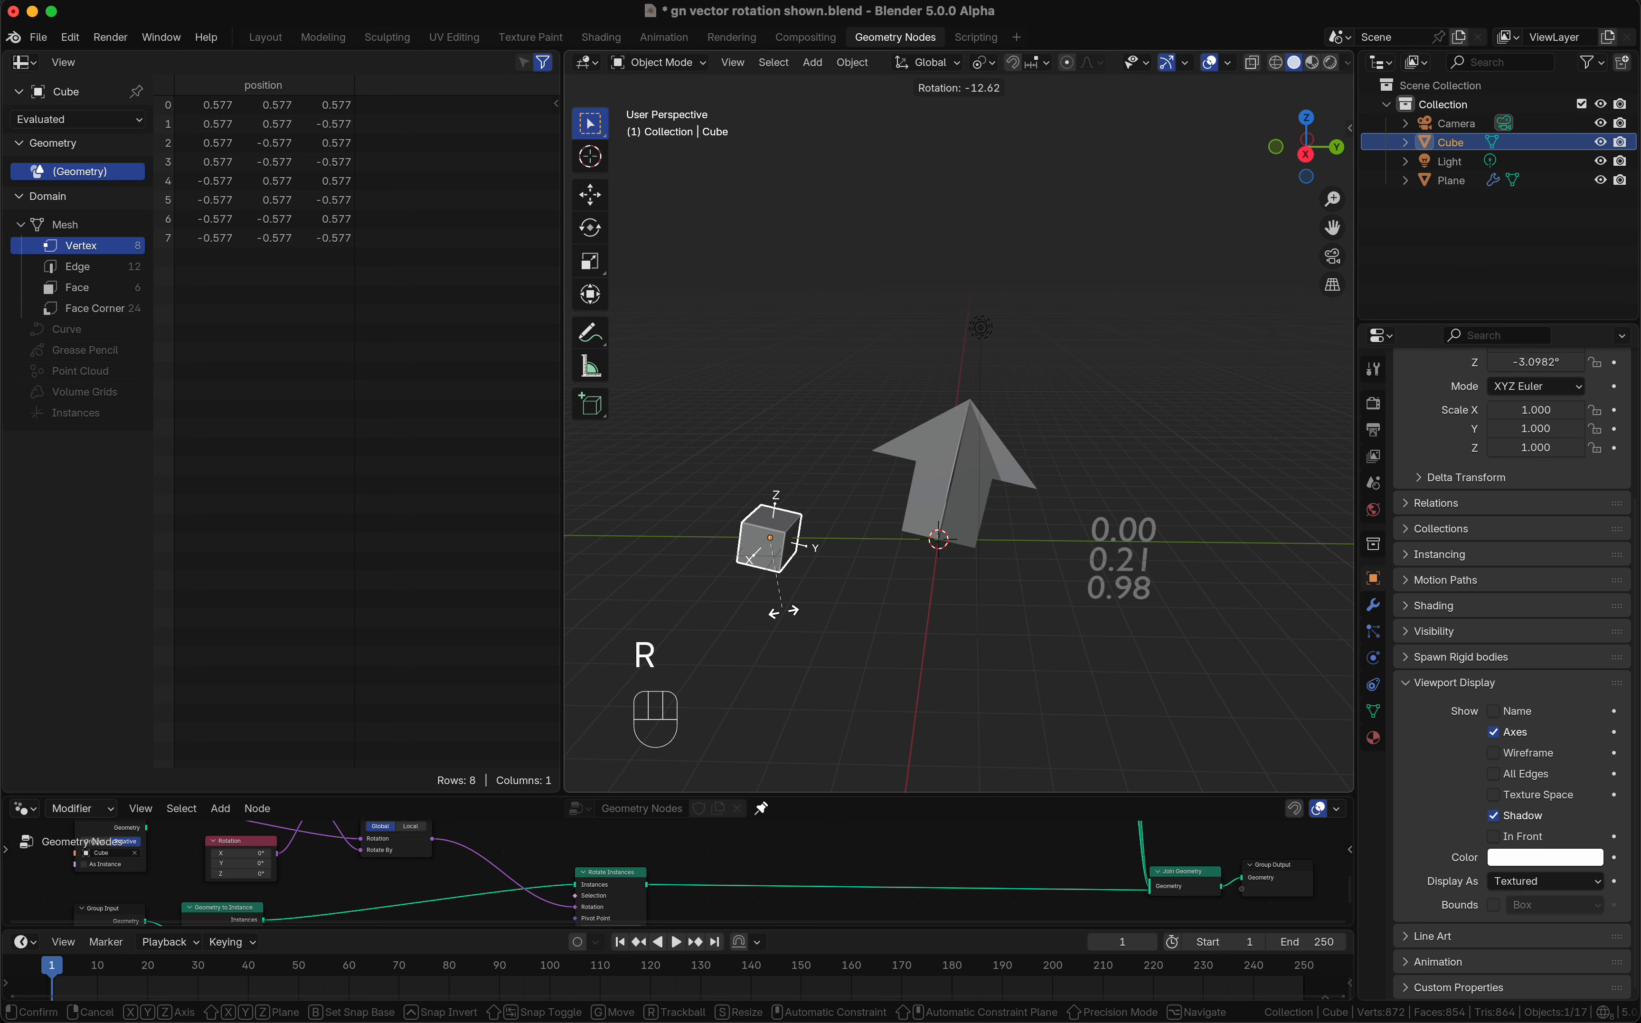
pyautogui.press('Escape')
pyautogui.moveTo(780, 612); pyautogui.dragTo(783, 616, button='middle')
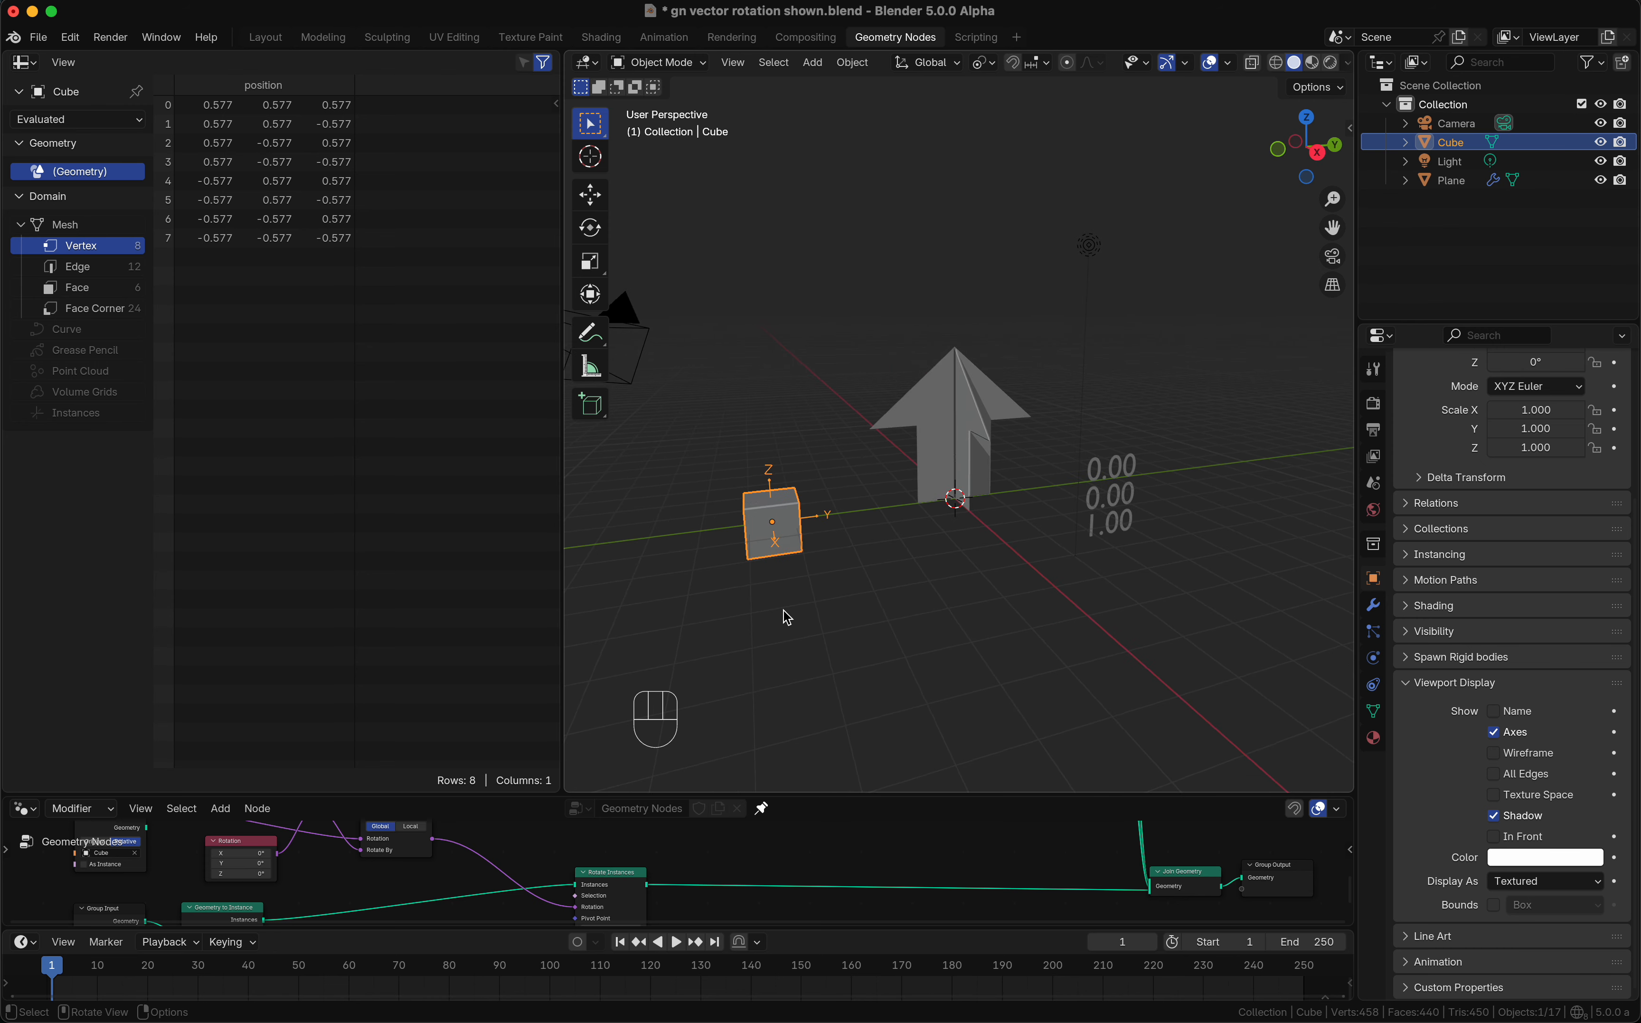
# Step: Start a new General file without saving the changes to the current one
pyautogui.click(38, 37)
pyautogui.moveTo(101, 61)
pyautogui.click(249, 60)
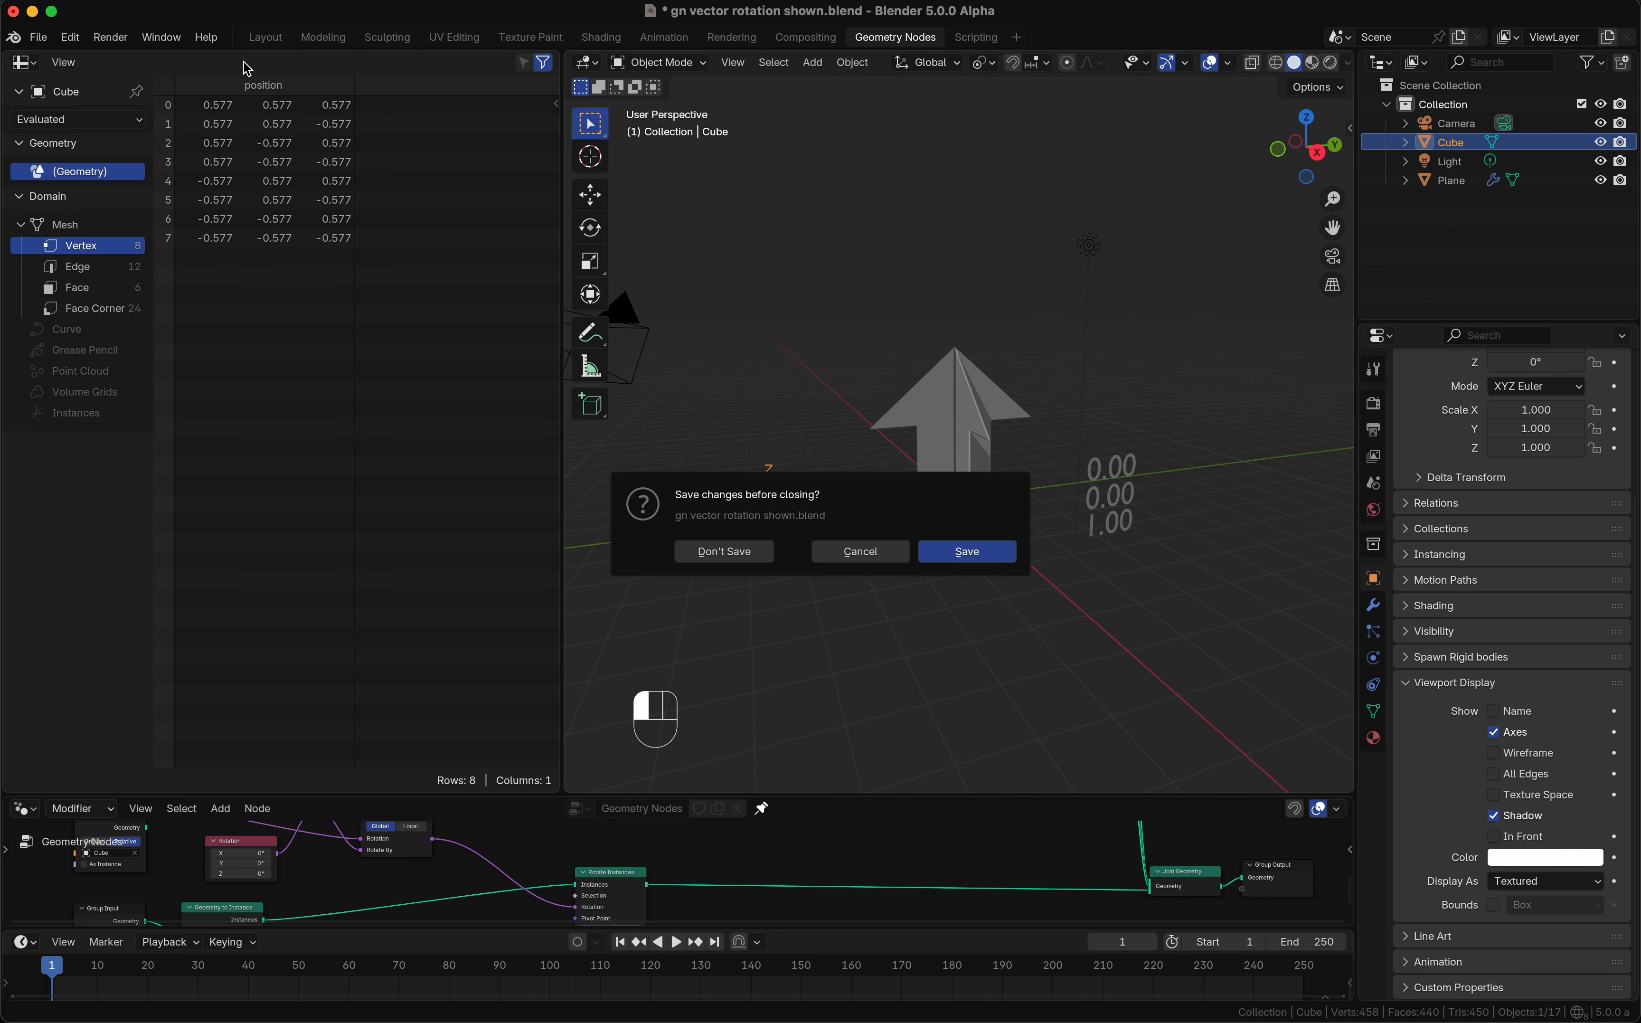
pyautogui.click(748, 556)
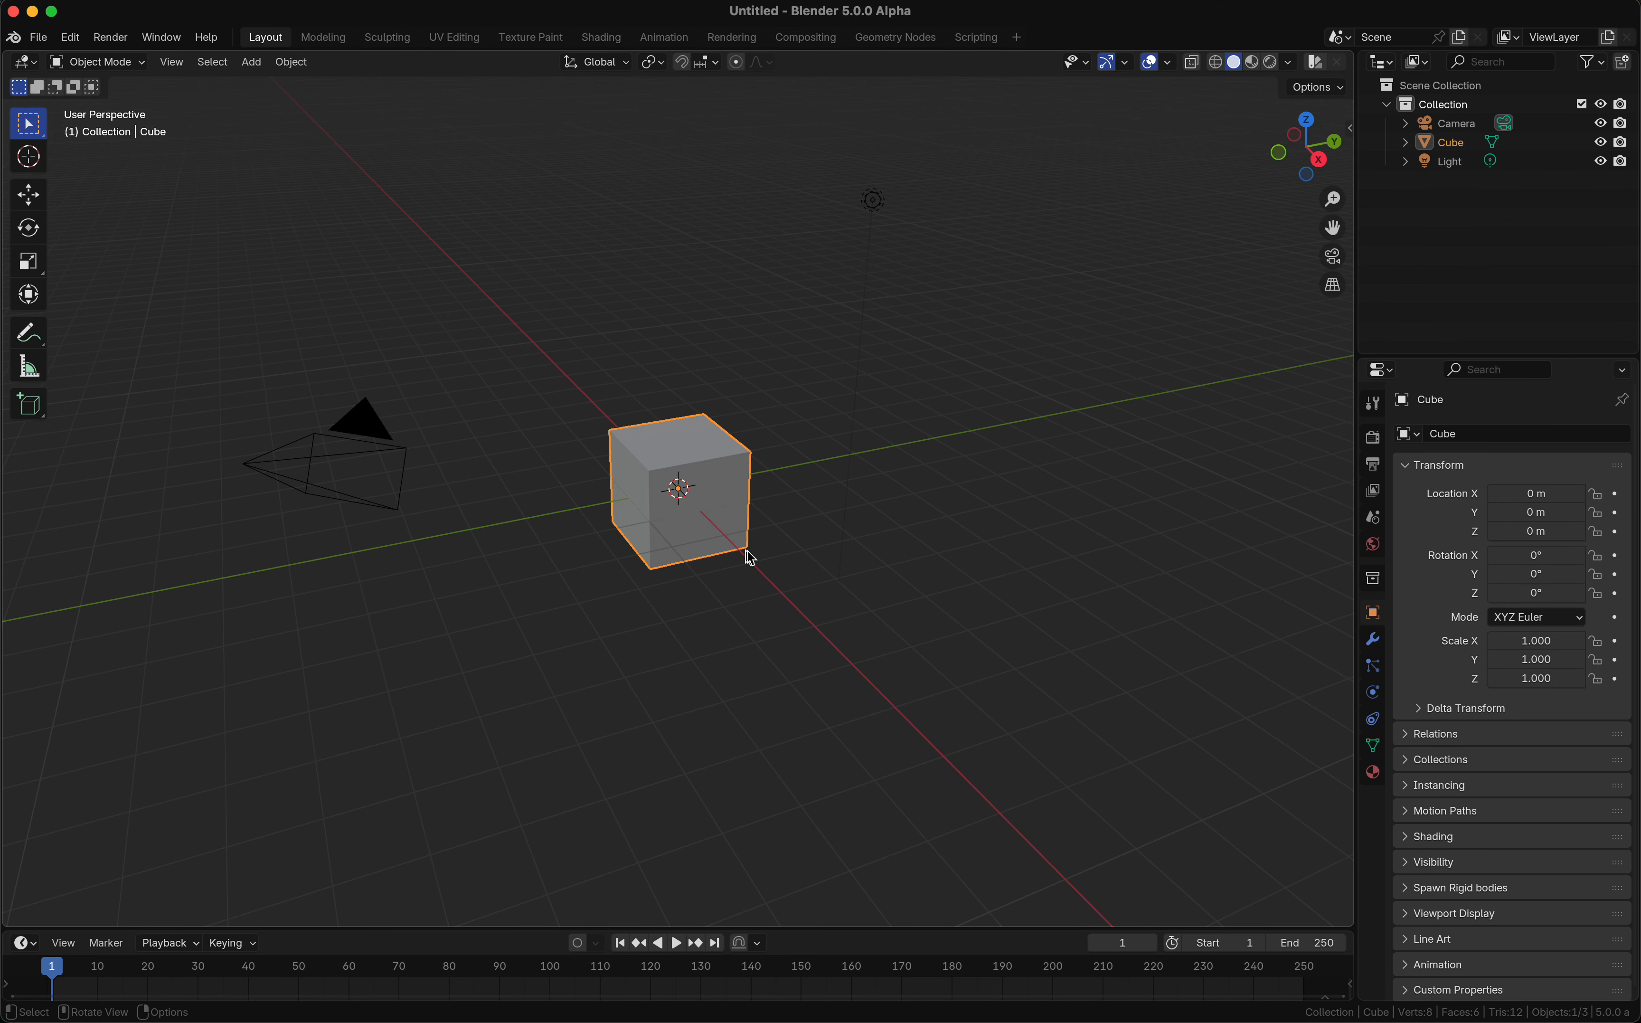
# Step: Move the default cube -7 m along the Y axis, snapping to whole increments
pyautogui.moveTo(798, 542); pyautogui.dragTo(762, 551, button='middle')
pyautogui.click(751, 545)
pyautogui.press('g')
pyautogui.press('y')
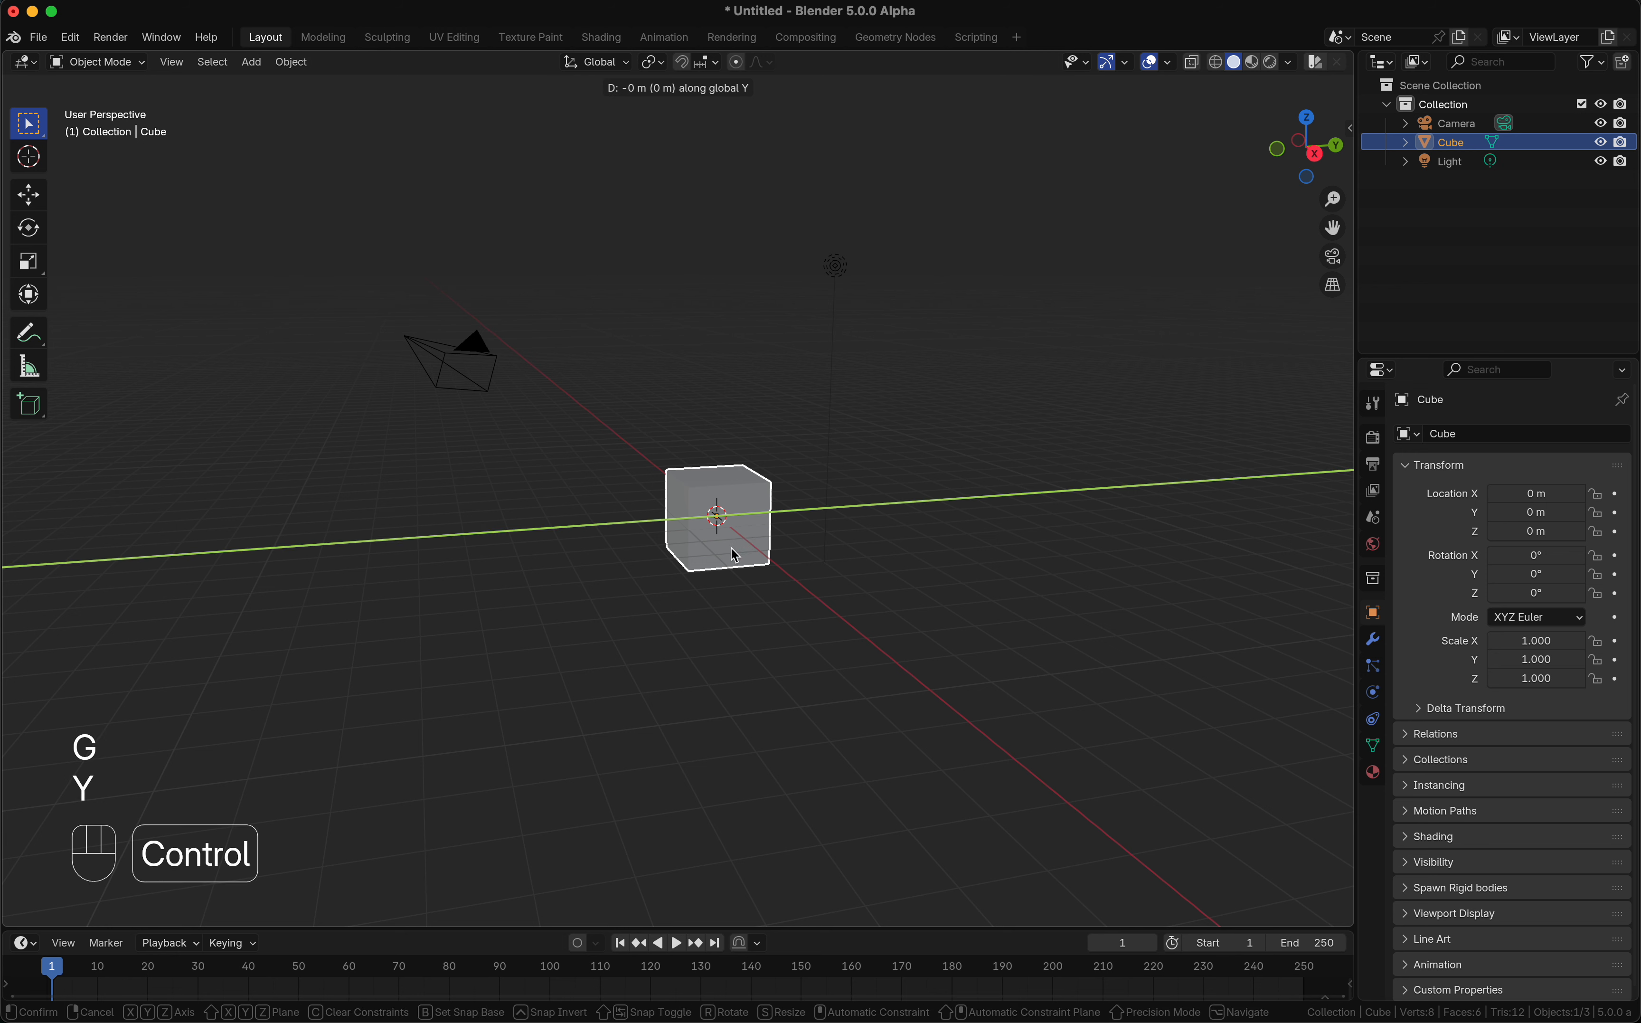
pyautogui.keyDown('ctrl'); pyautogui.click(451, 583); pyautogui.keyUp('ctrl')
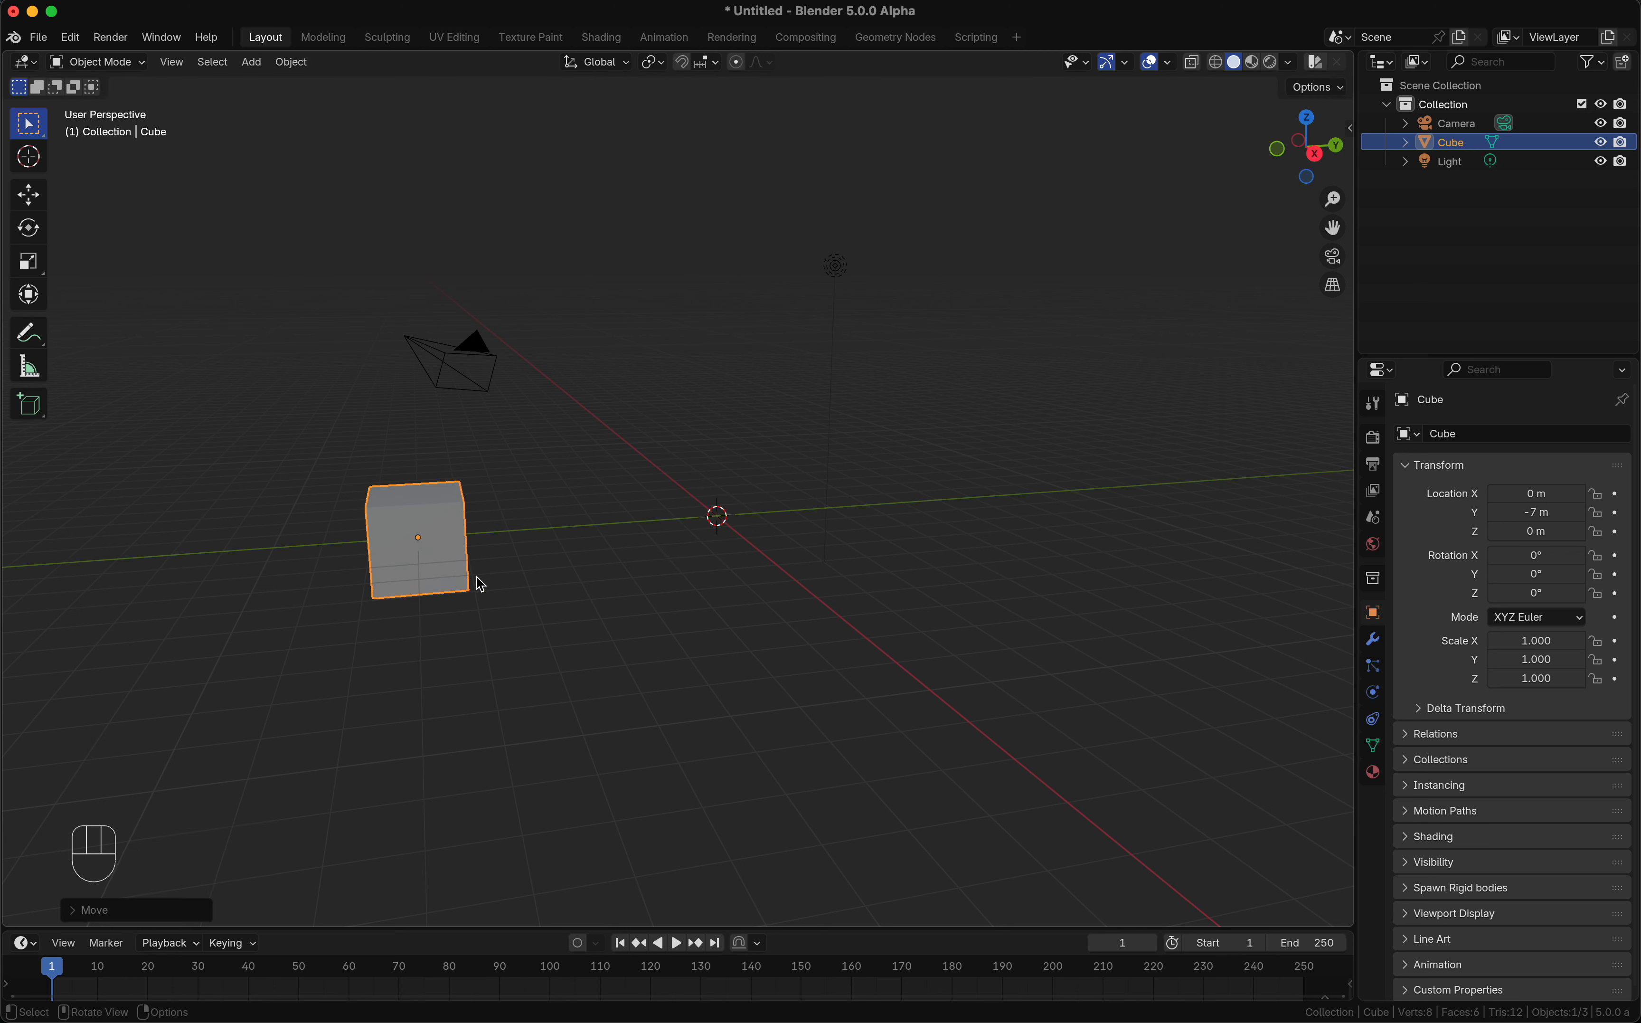
# Step: Scale the cube's mesh down to about half its size in Edit Mode, keeping the object scale at 1
pyautogui.press('Tab')
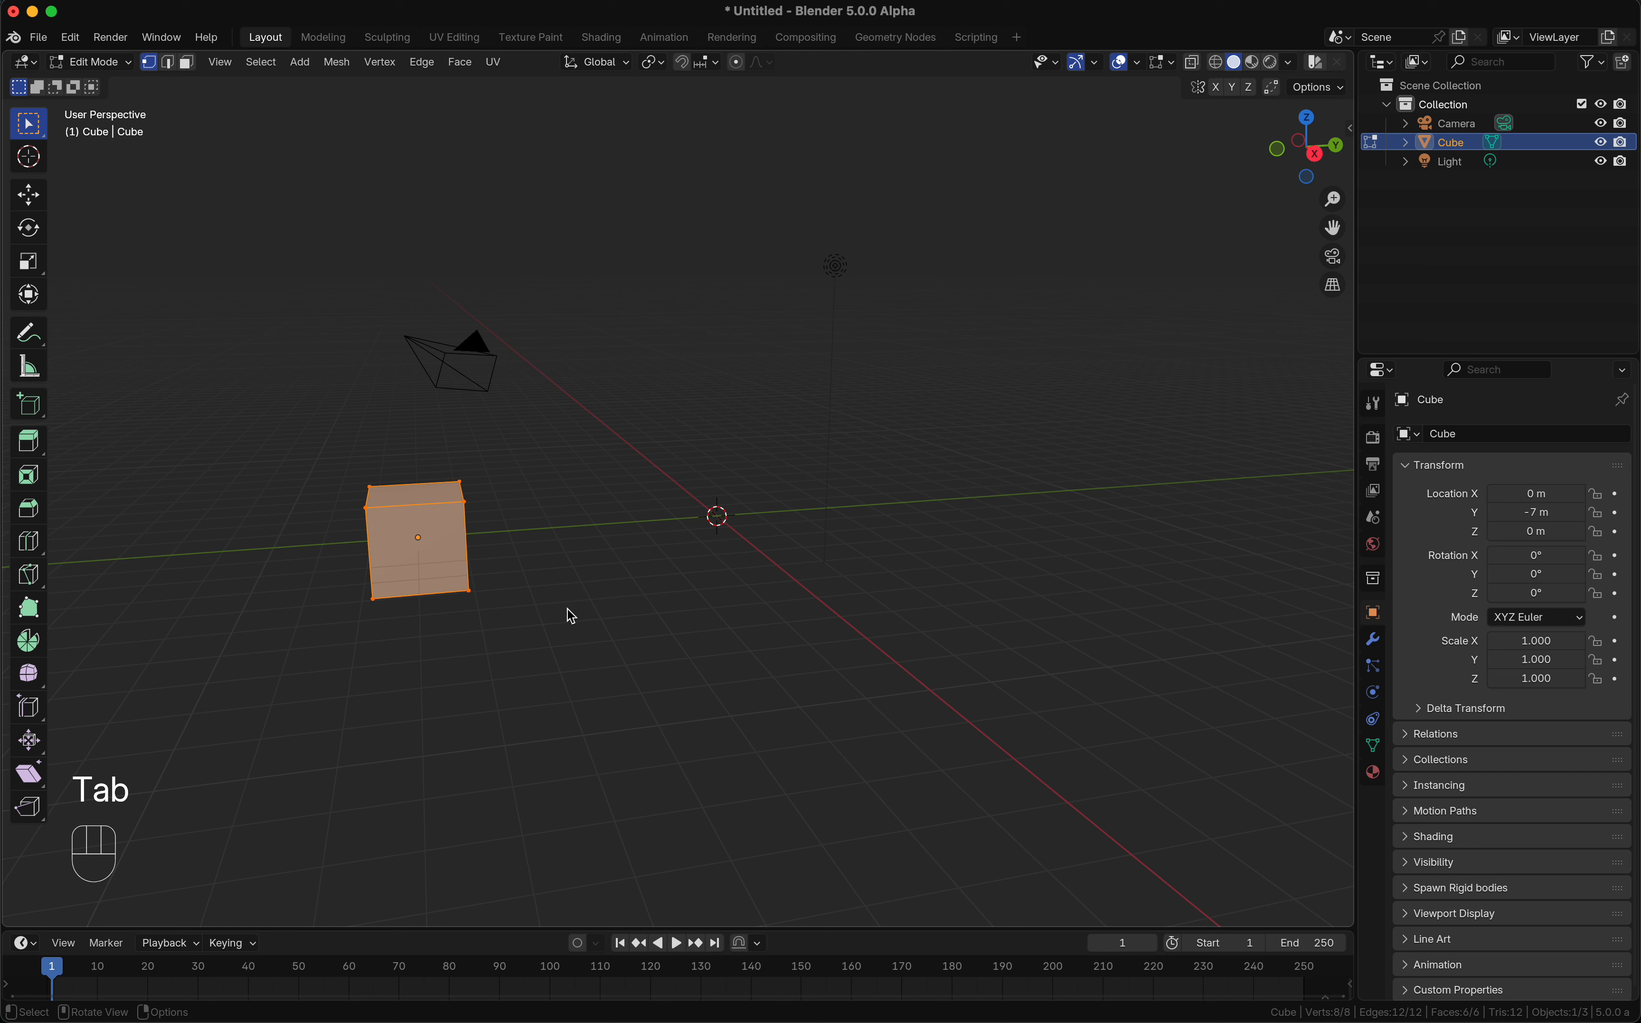
pyautogui.press('s')
pyautogui.click(489, 578)
pyautogui.press('Tab')
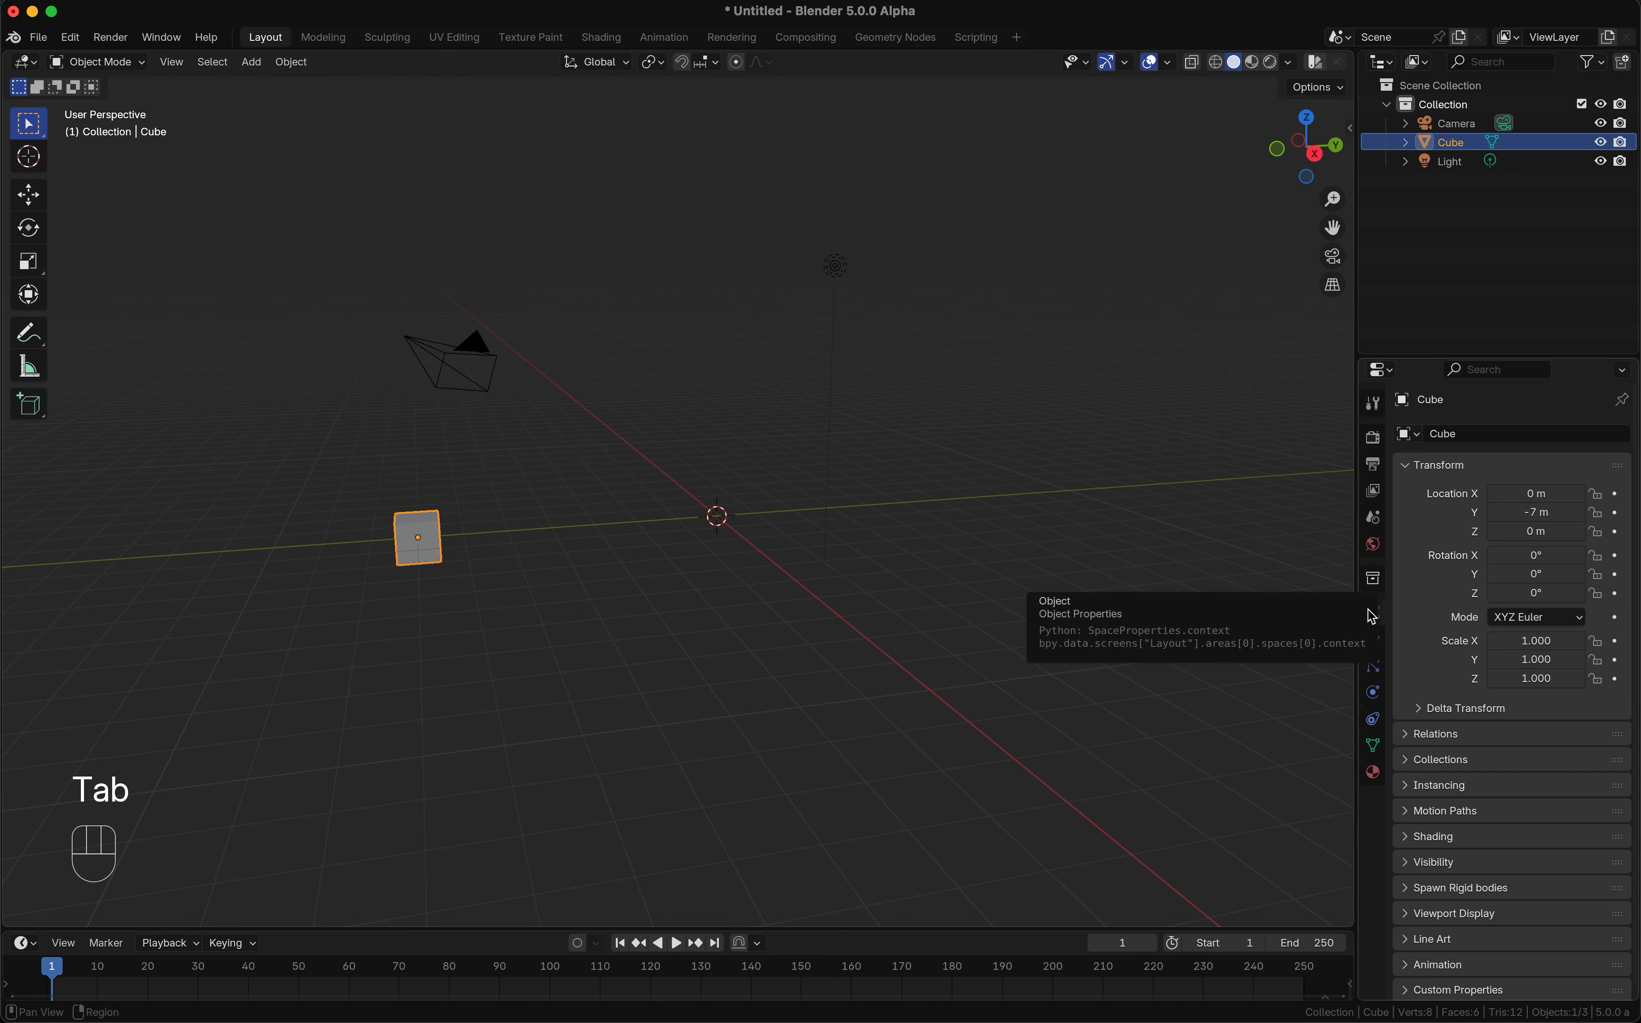
# Step: Enable the display of the cube's axes in its viewport display settings
pyautogui.click(1413, 914)
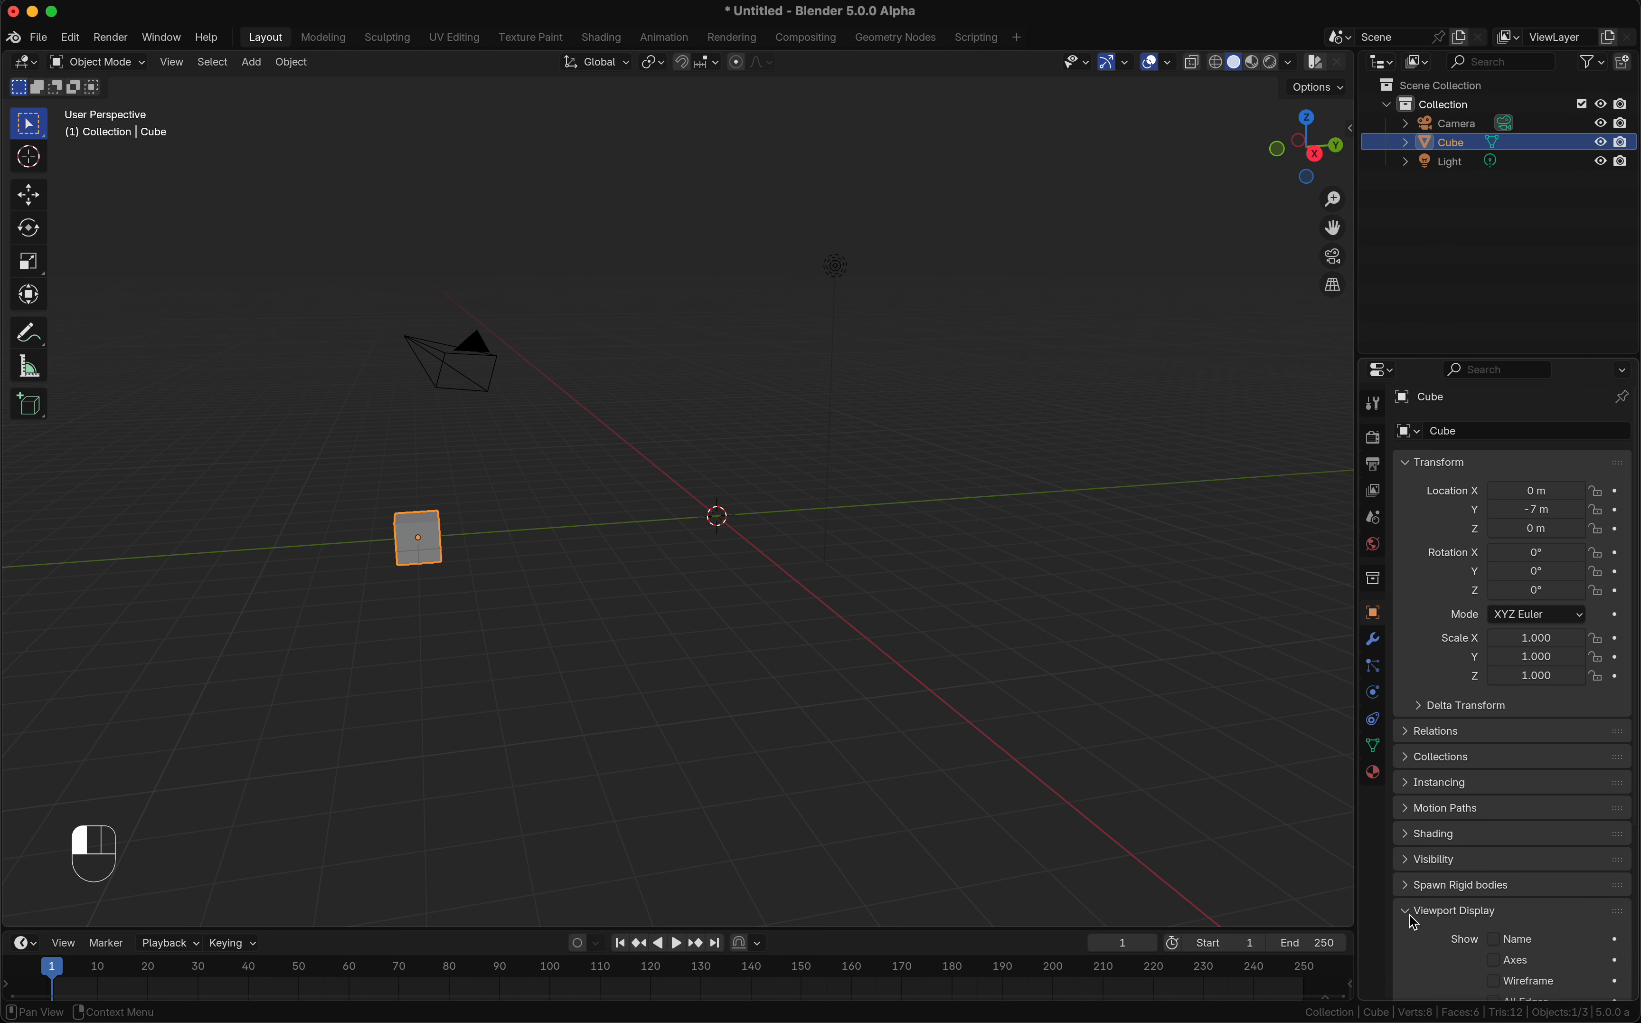
pyautogui.scroll(-5, 1415, 921)
pyautogui.click(1492, 731)
# Step: Add a plane mesh at the world origin
pyautogui.moveTo(604, 597); pyautogui.dragTo(595, 594, button='middle')
pyautogui.hscroll(-5, 595, 594)
pyautogui.hscroll(4, 595, 594)
pyautogui.hscroll(3, 482, 556)
pyautogui.scroll(-4, 478, 549)
pyautogui.hscroll(1, 685, 570)
pyautogui.hscroll(2, 689, 577)
pyautogui.hotkey('shift', 'a')
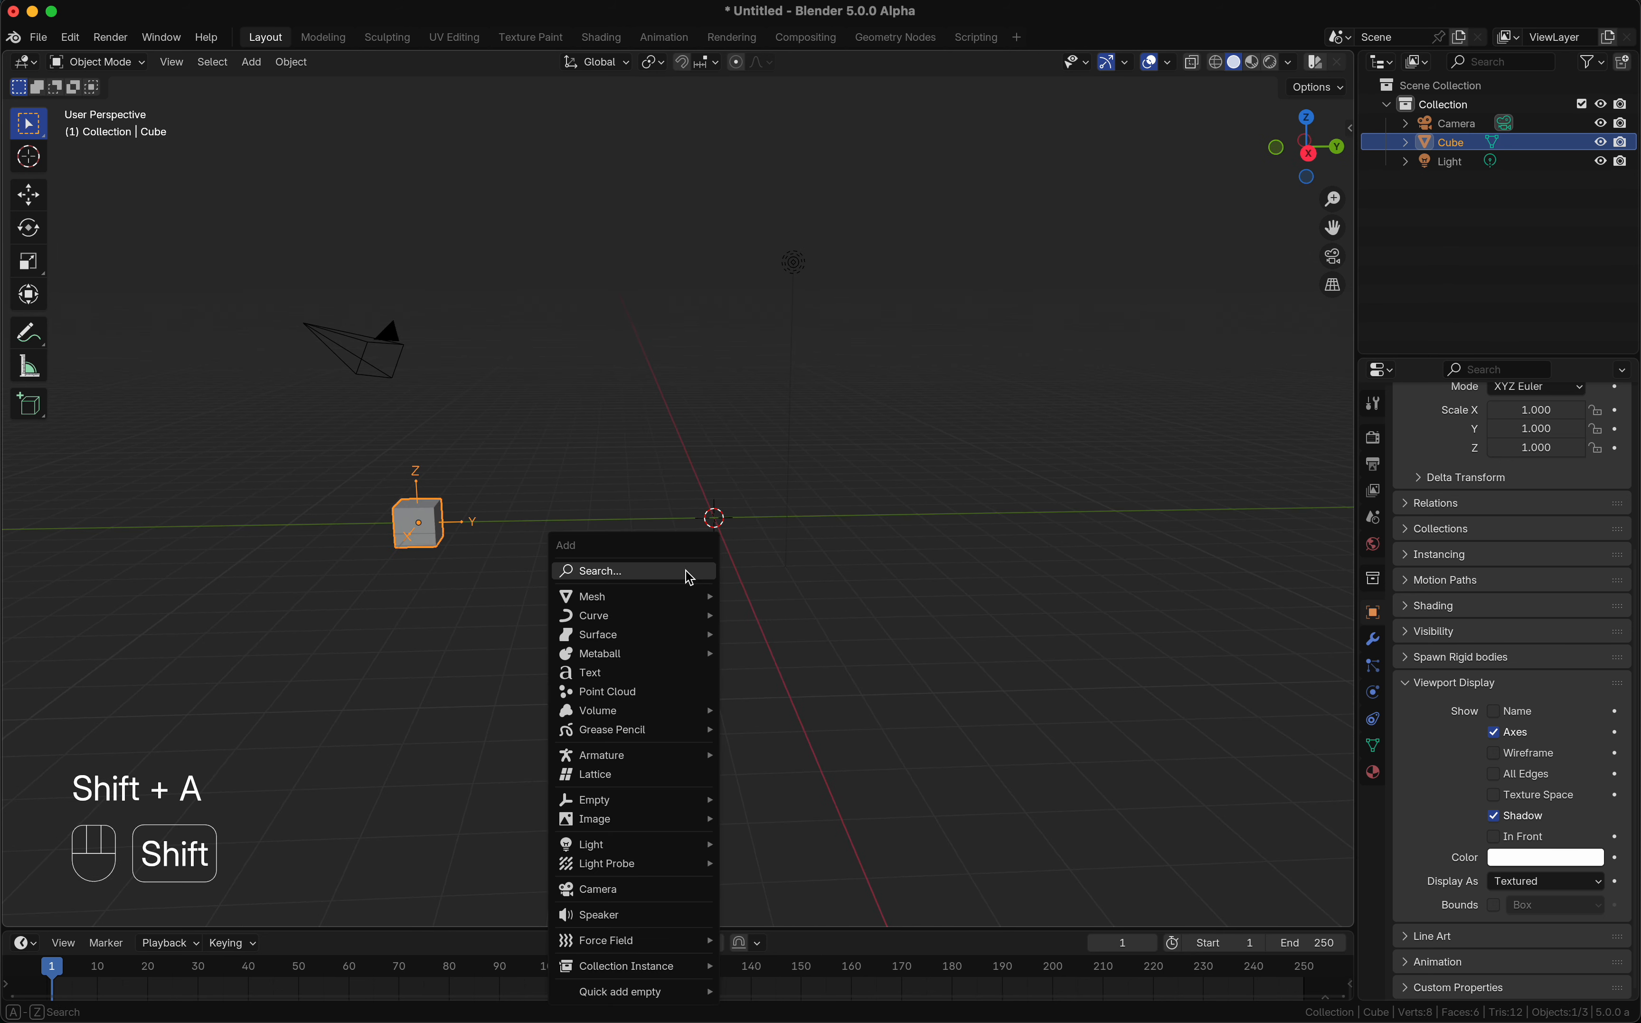
pyautogui.moveTo(585, 596)
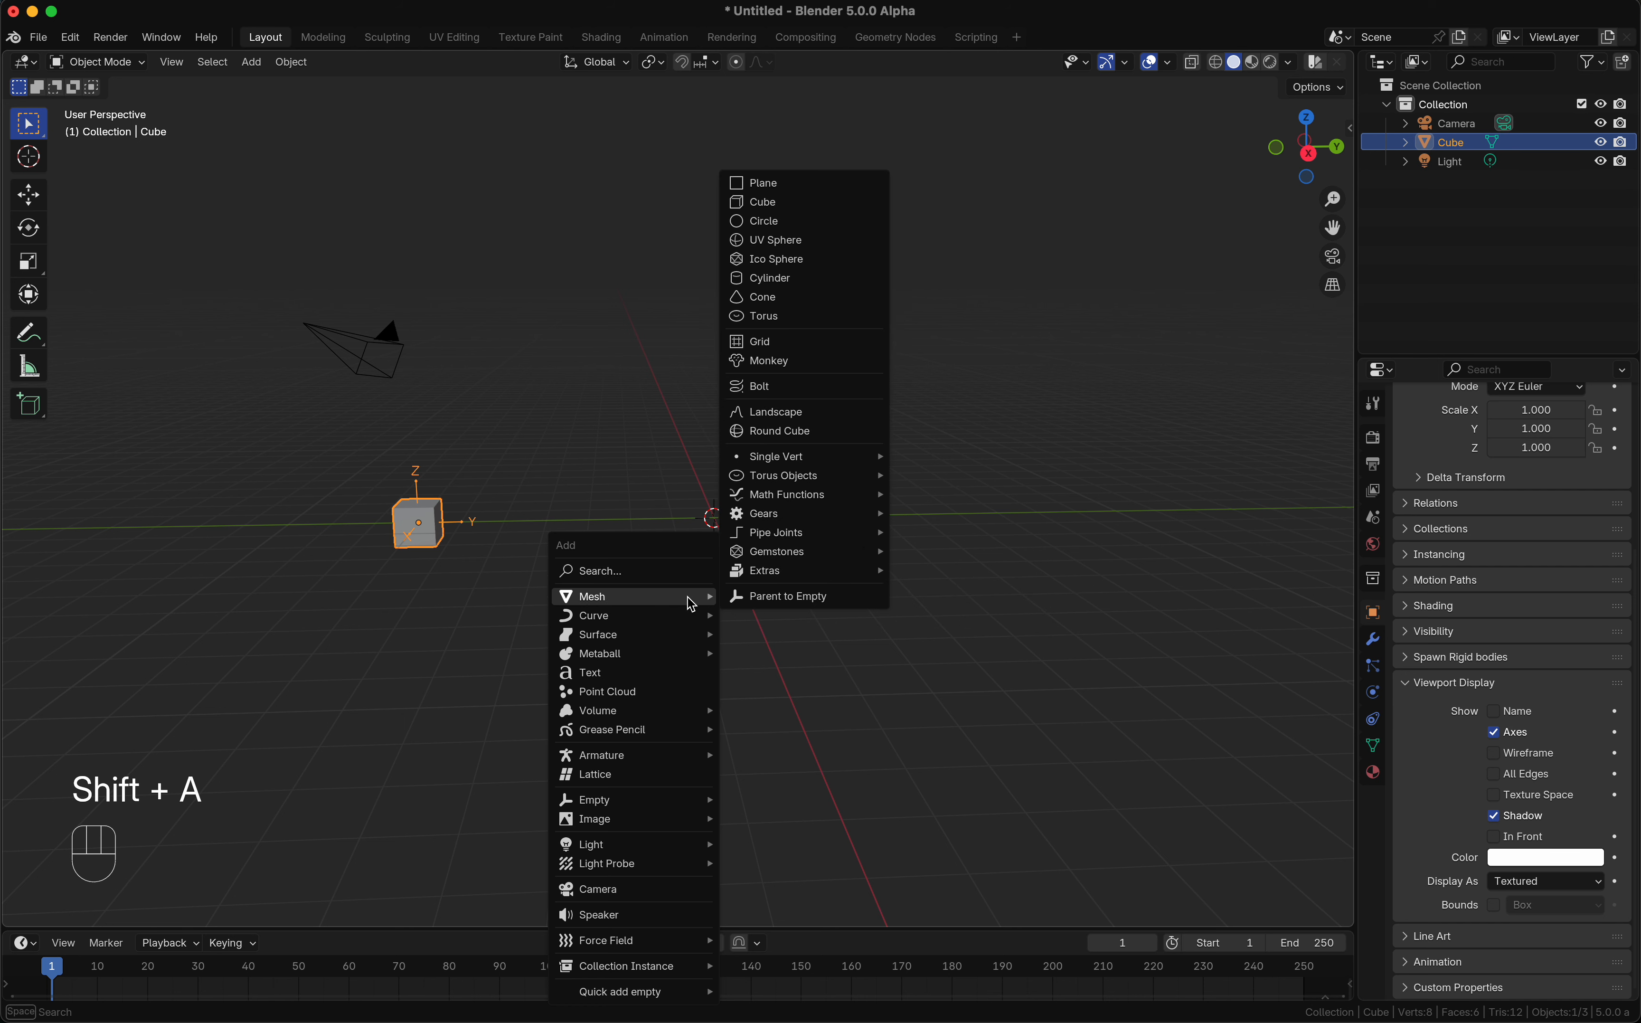
pyautogui.click(818, 185)
pyautogui.scroll(2, 805, 587)
# Step: Shift the plane's geometry 1 m along Y in Edit Mode so its near edge lies at the object's origin
pyautogui.press('Tab')
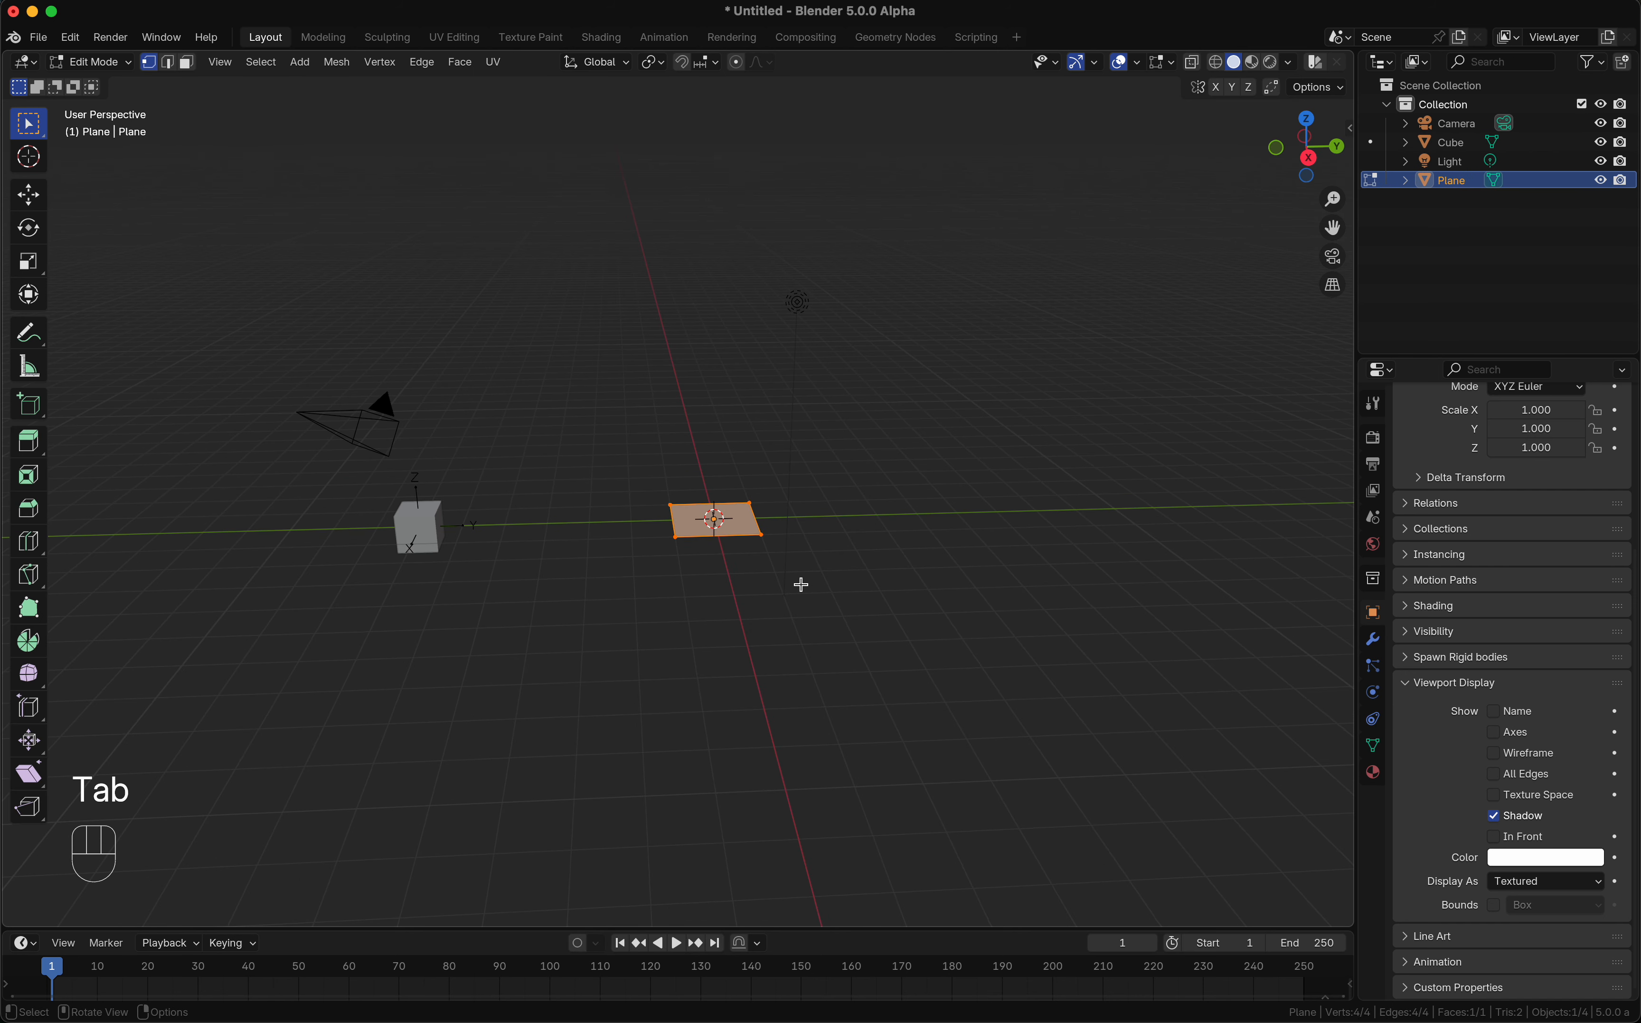
pyautogui.press('g')
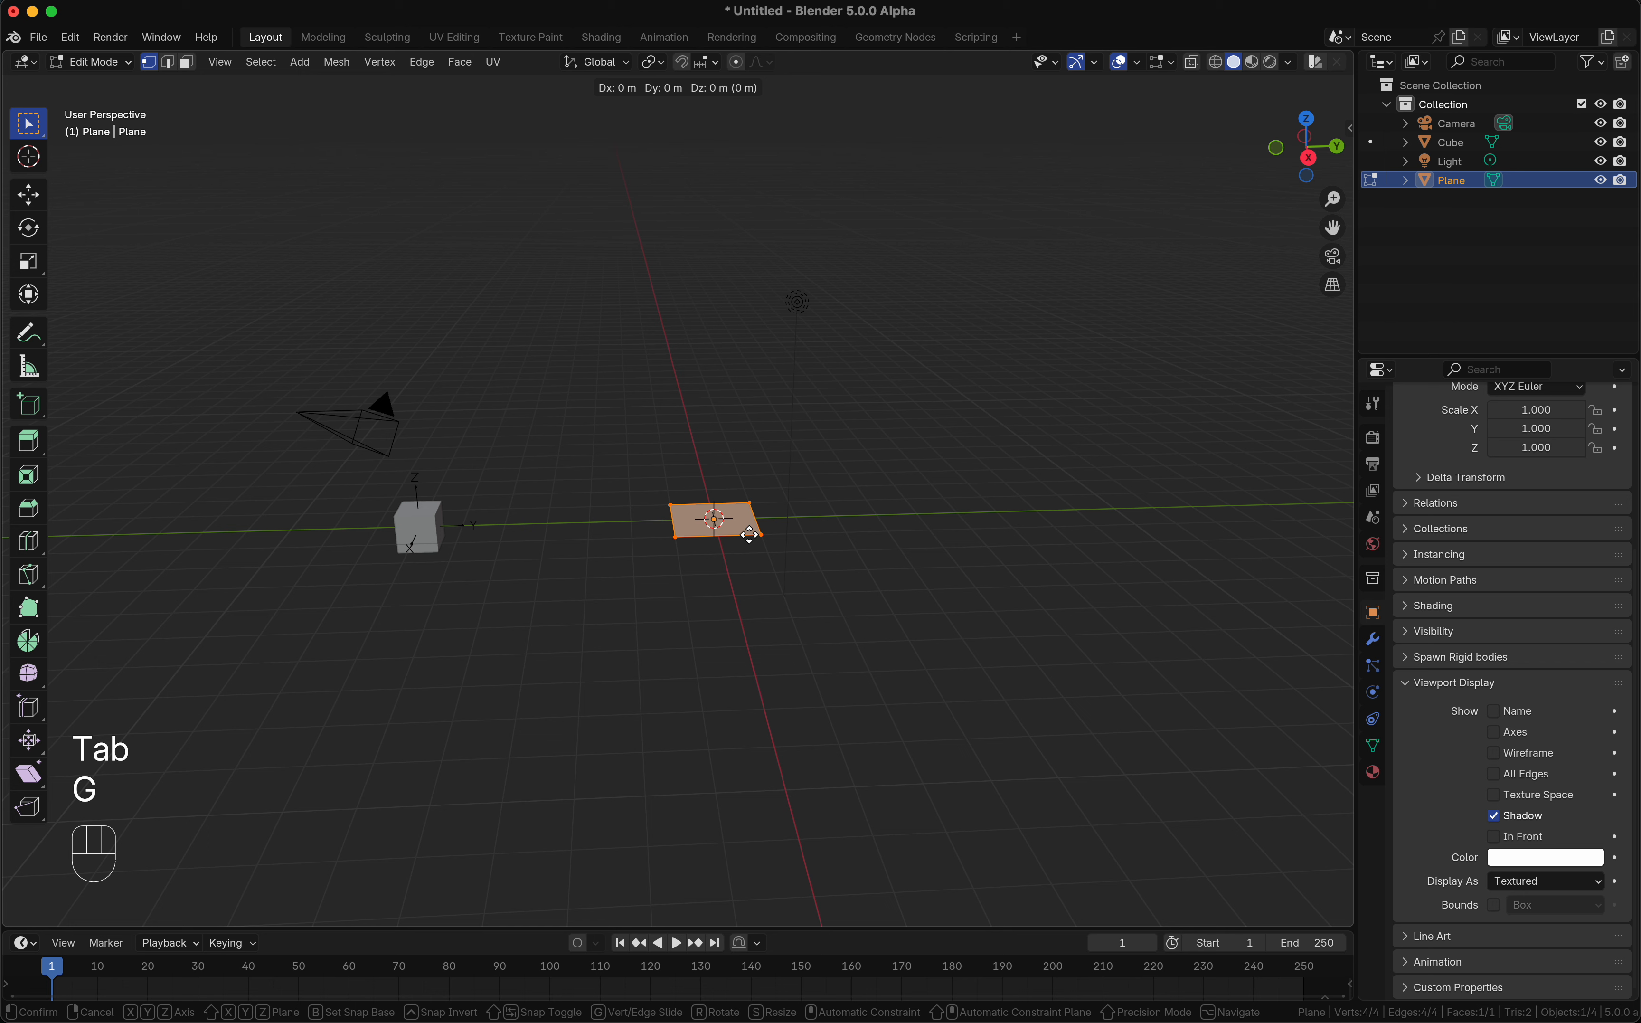
pyautogui.press('y')
pyautogui.keyDown('ctrl'); pyautogui.click(773, 535); pyautogui.keyUp('ctrl')
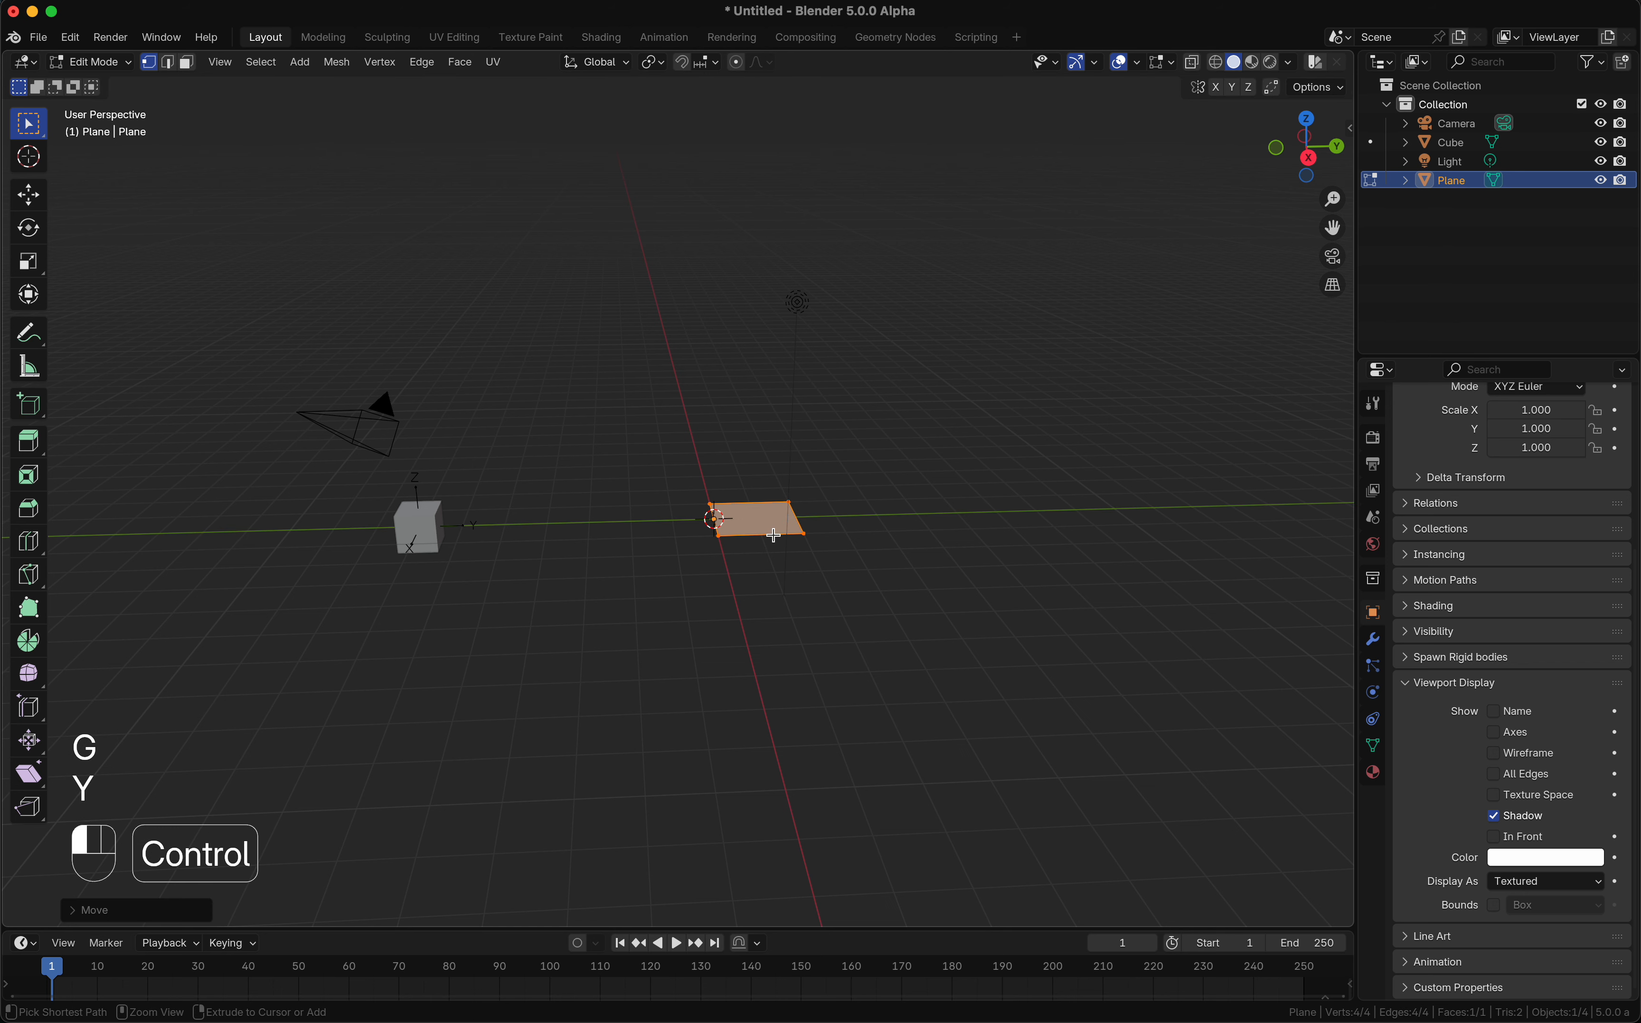
# Step: Extrude the plane's far Y edge in place and scale the new edge to about 2.15 times its length for the arrowhead's base
pyautogui.moveTo(782, 483); pyautogui.dragTo(833, 561)
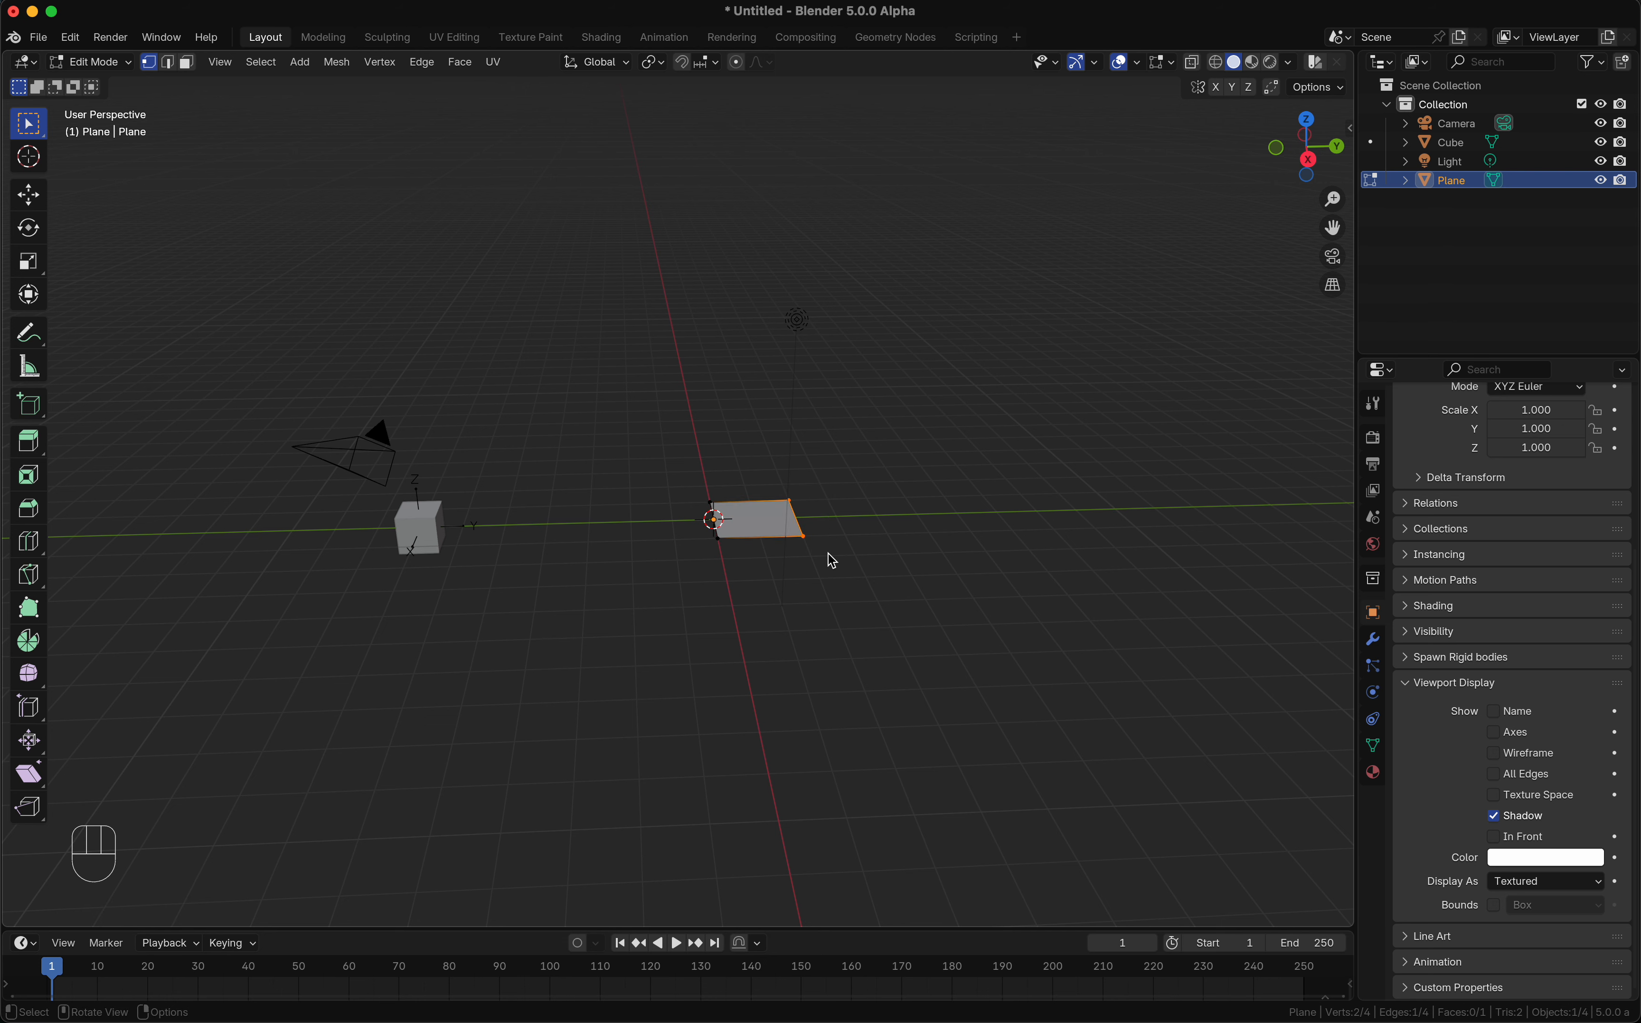
pyautogui.press('e')
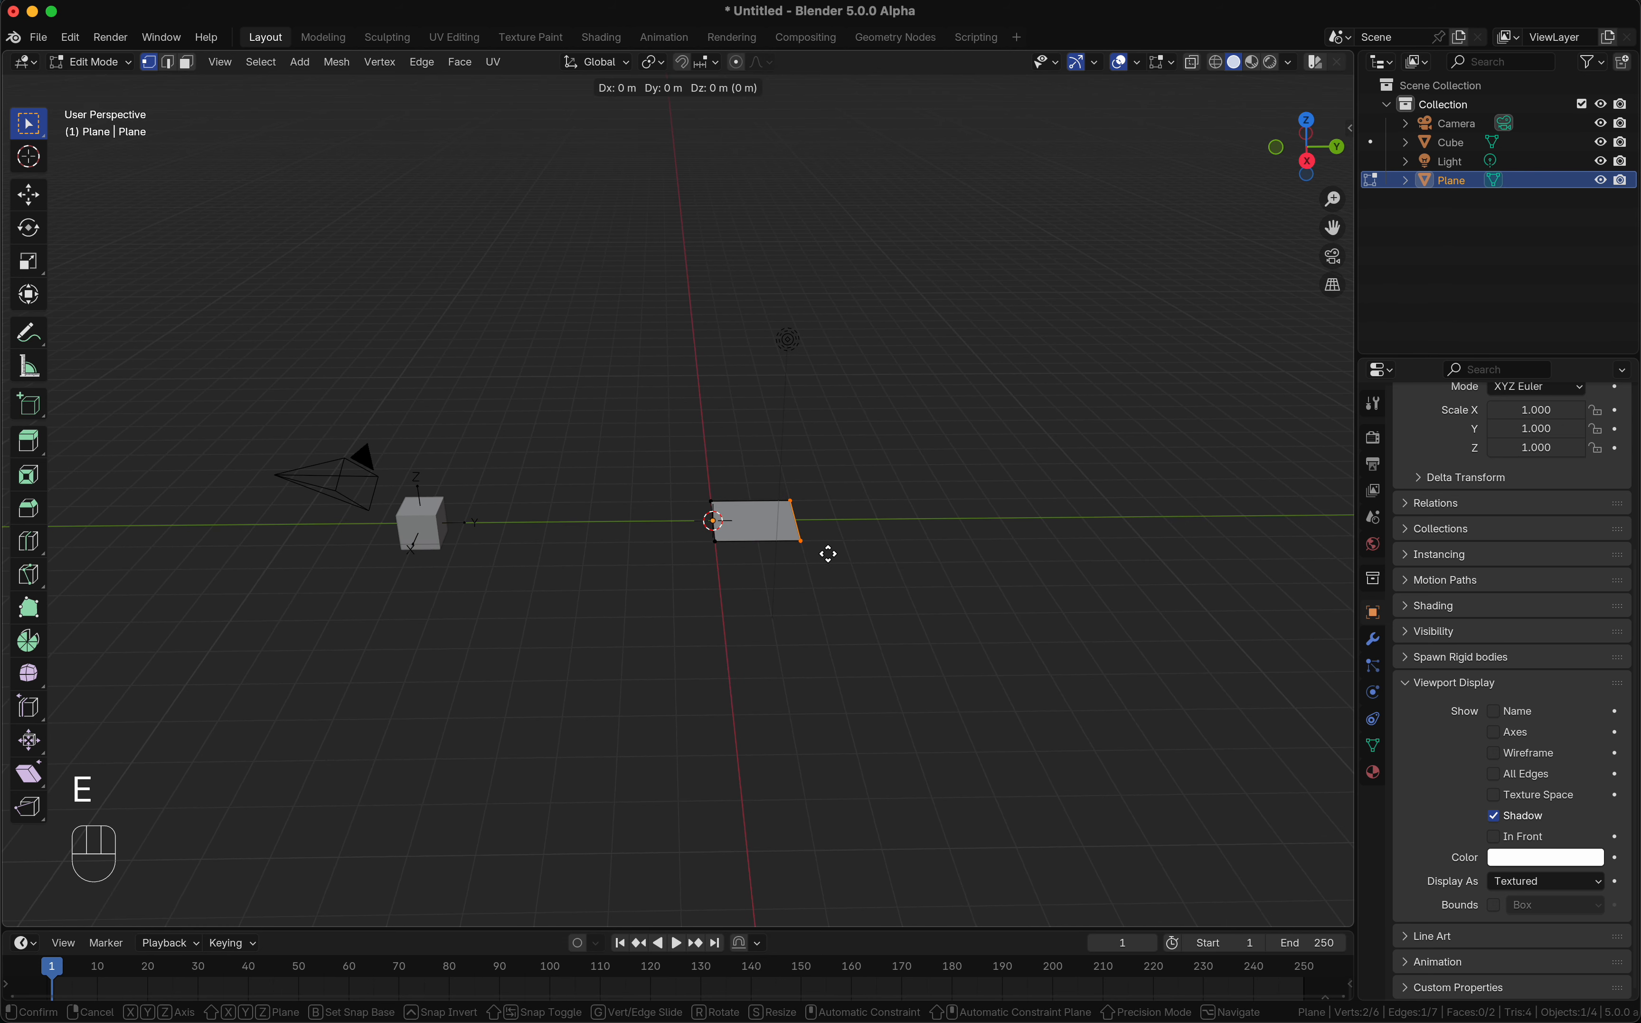
pyautogui.press('g')
pyautogui.press('x')
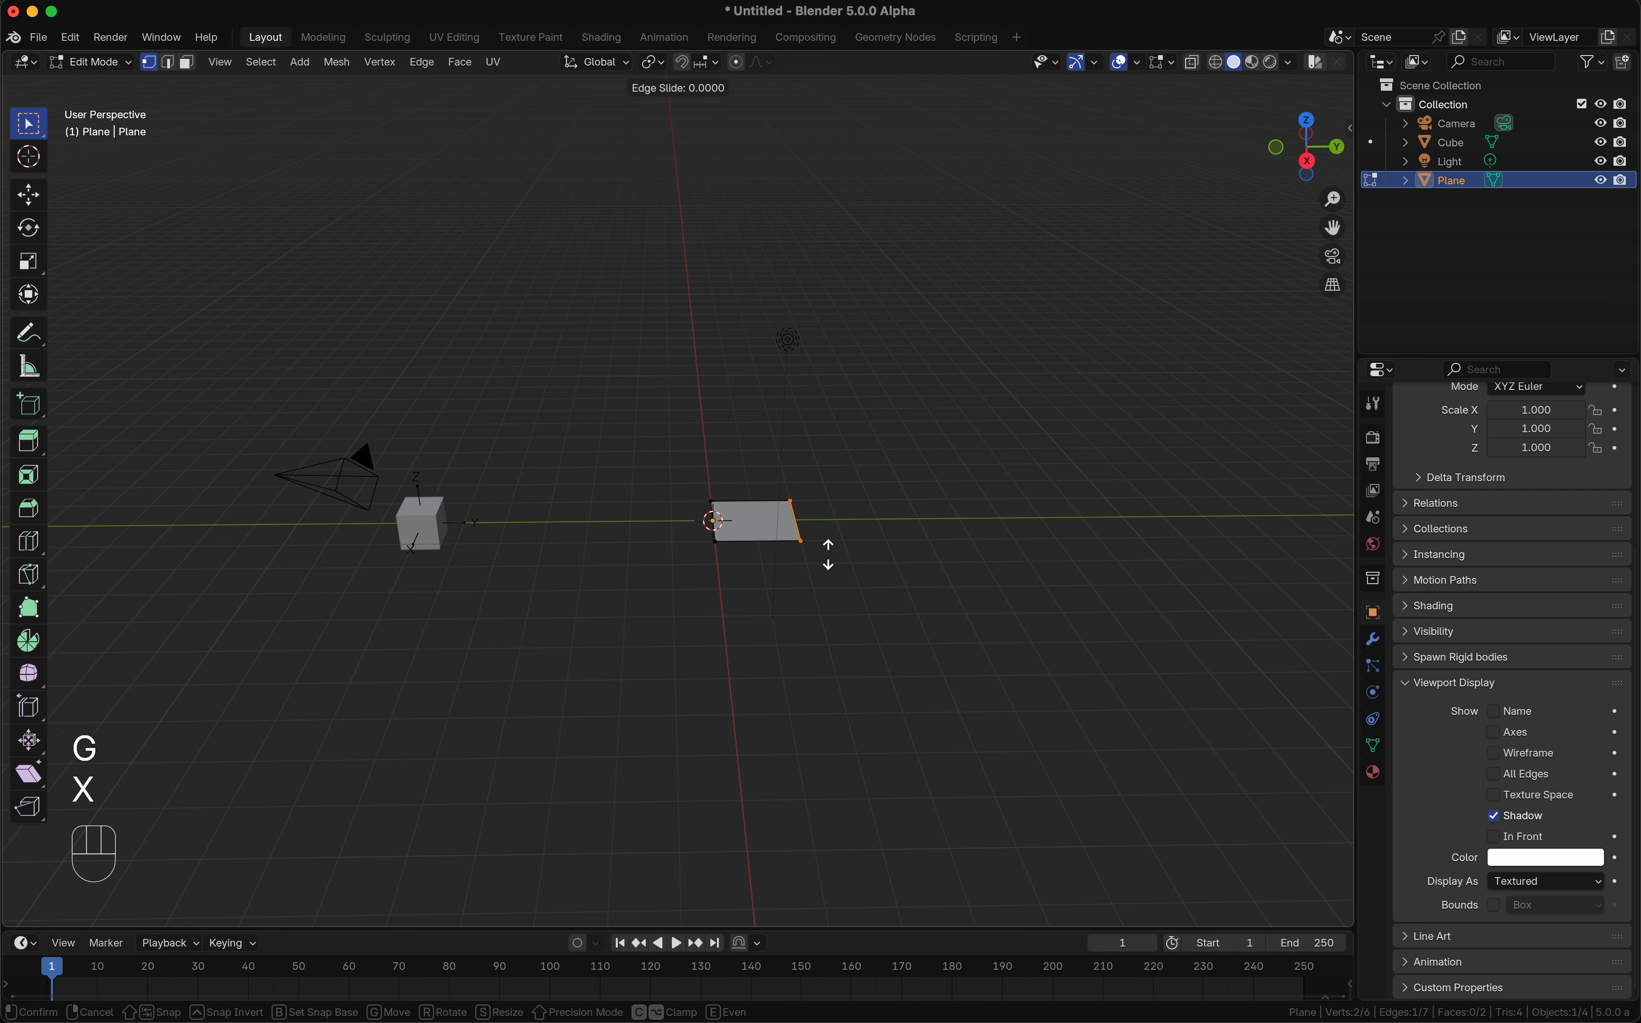
pyautogui.press('s')
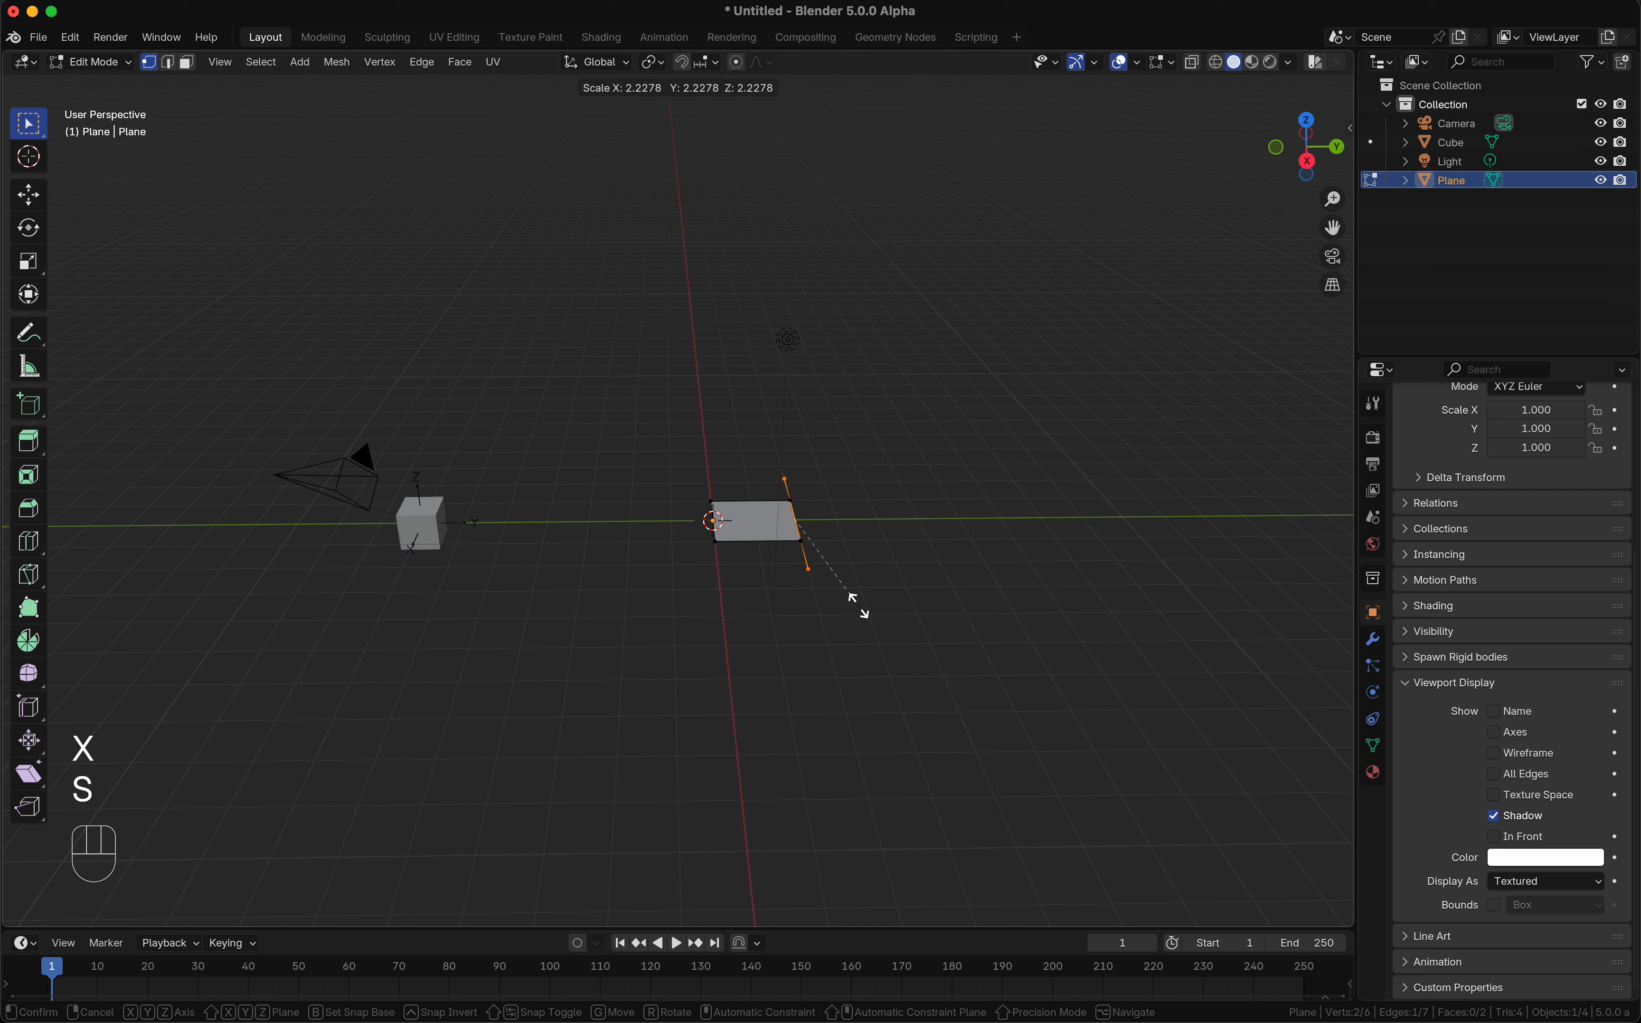
pyautogui.click(859, 601)
# Step: Extrude the widened edge about 1.75 m along Y and scale it to 0 on X to form the arrow's tip
pyautogui.hscroll(5, 857, 601)
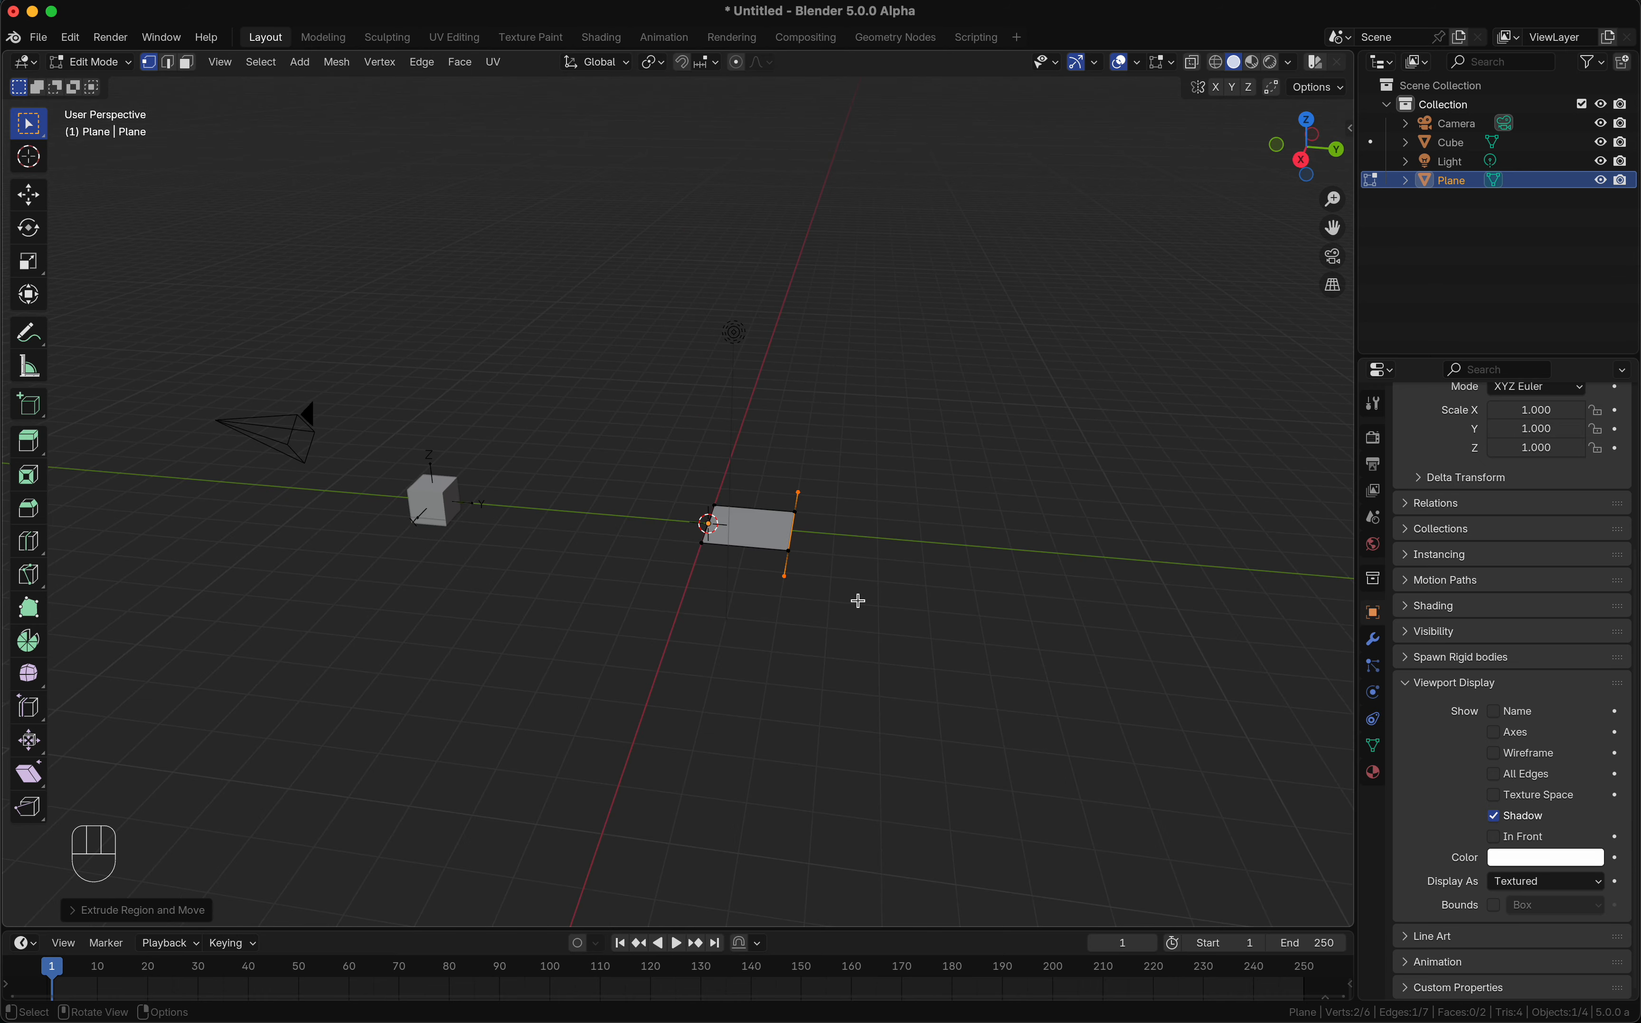
pyautogui.press('e')
pyautogui.press('y')
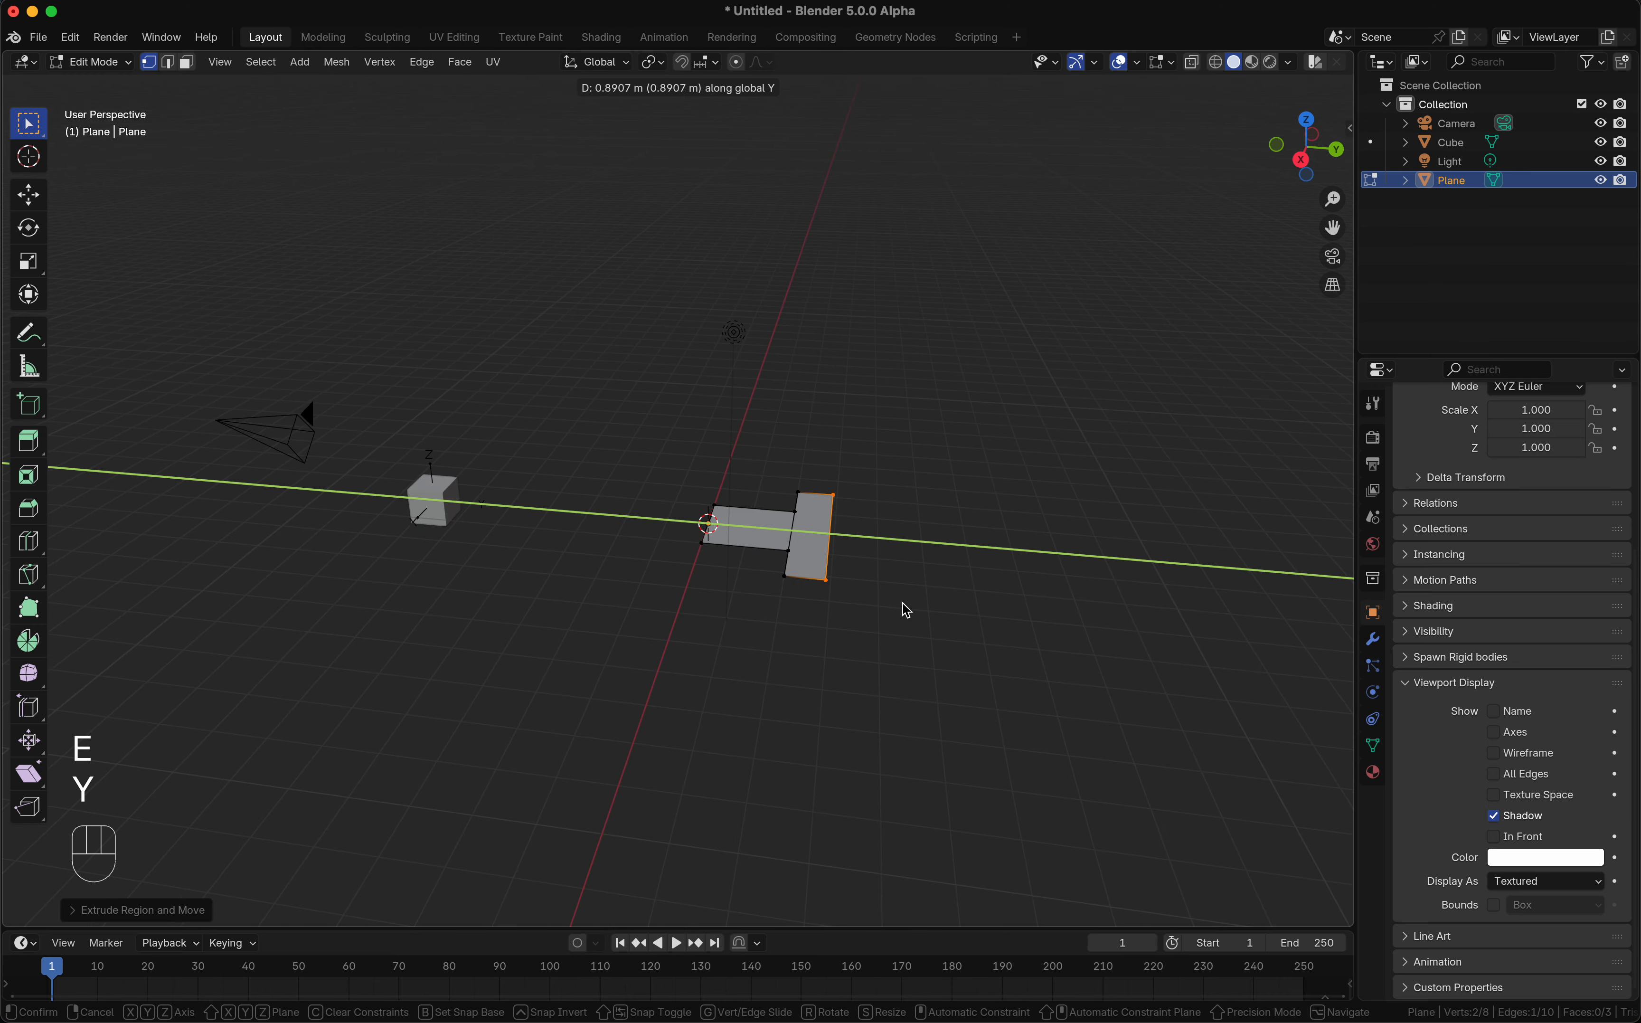
pyautogui.click(934, 607)
pyautogui.press('s')
pyautogui.press('x')
pyautogui.press('KP_0')
pyautogui.press('Return')
# Step: Merge all of the arrow's vertices by distance to remove the duplicate at the tip
pyautogui.press('a')
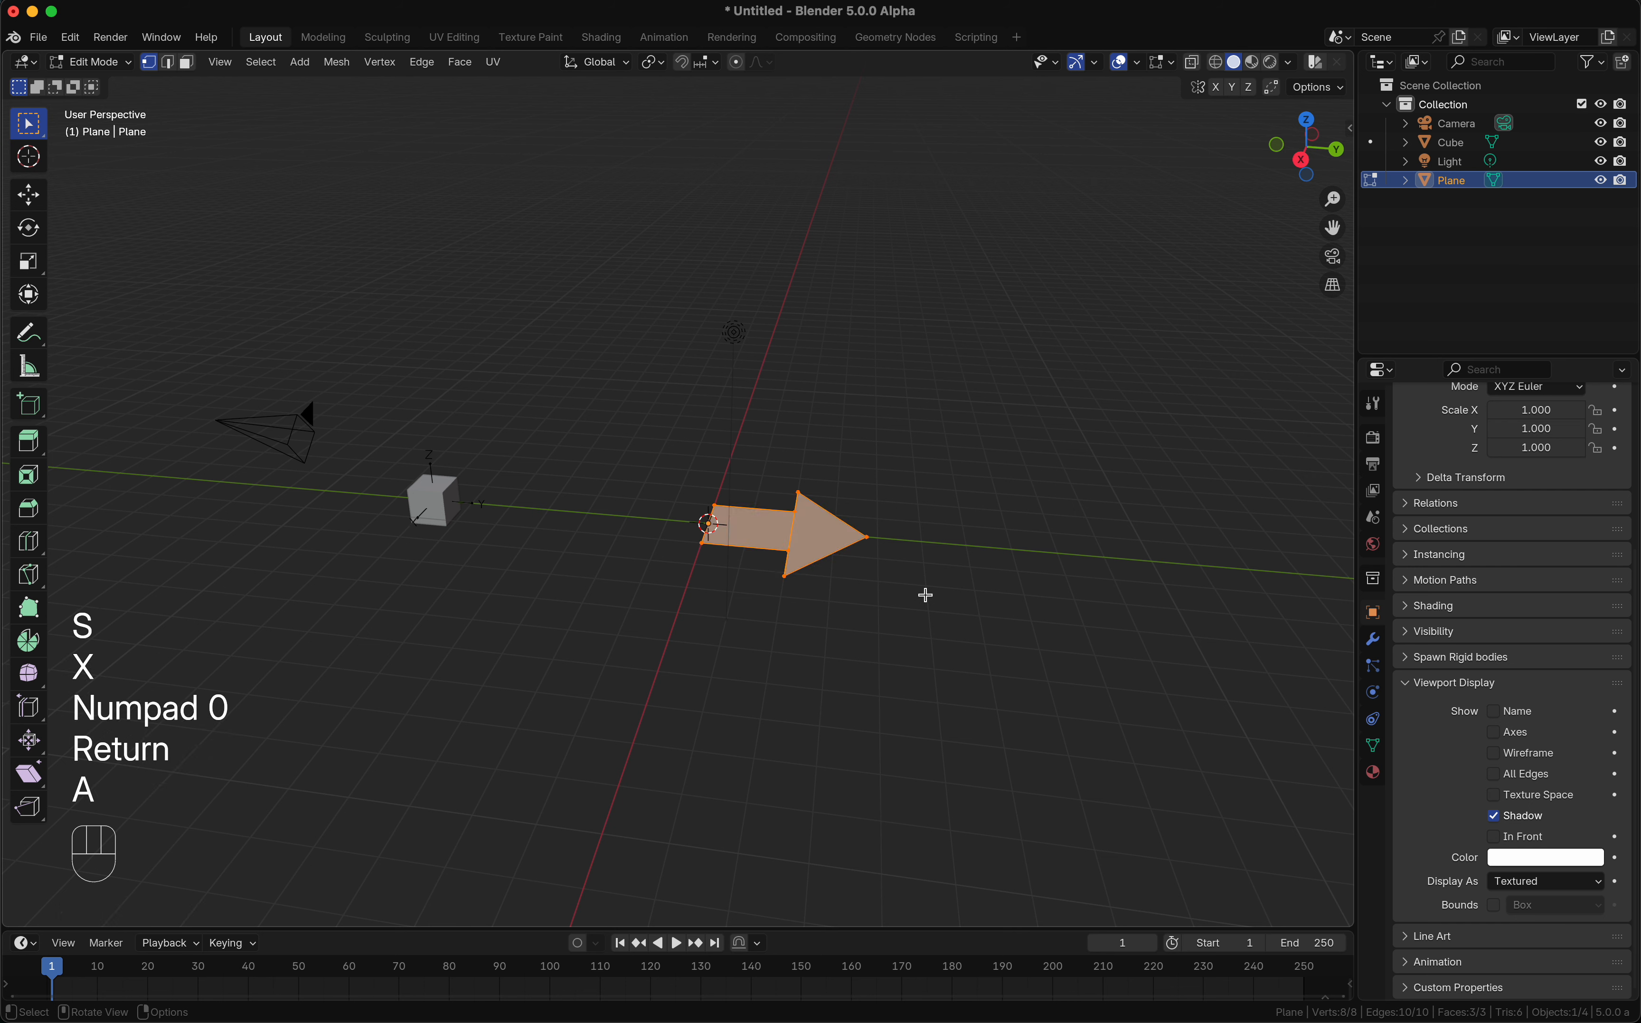
pyautogui.press('m')
pyautogui.click(918, 656)
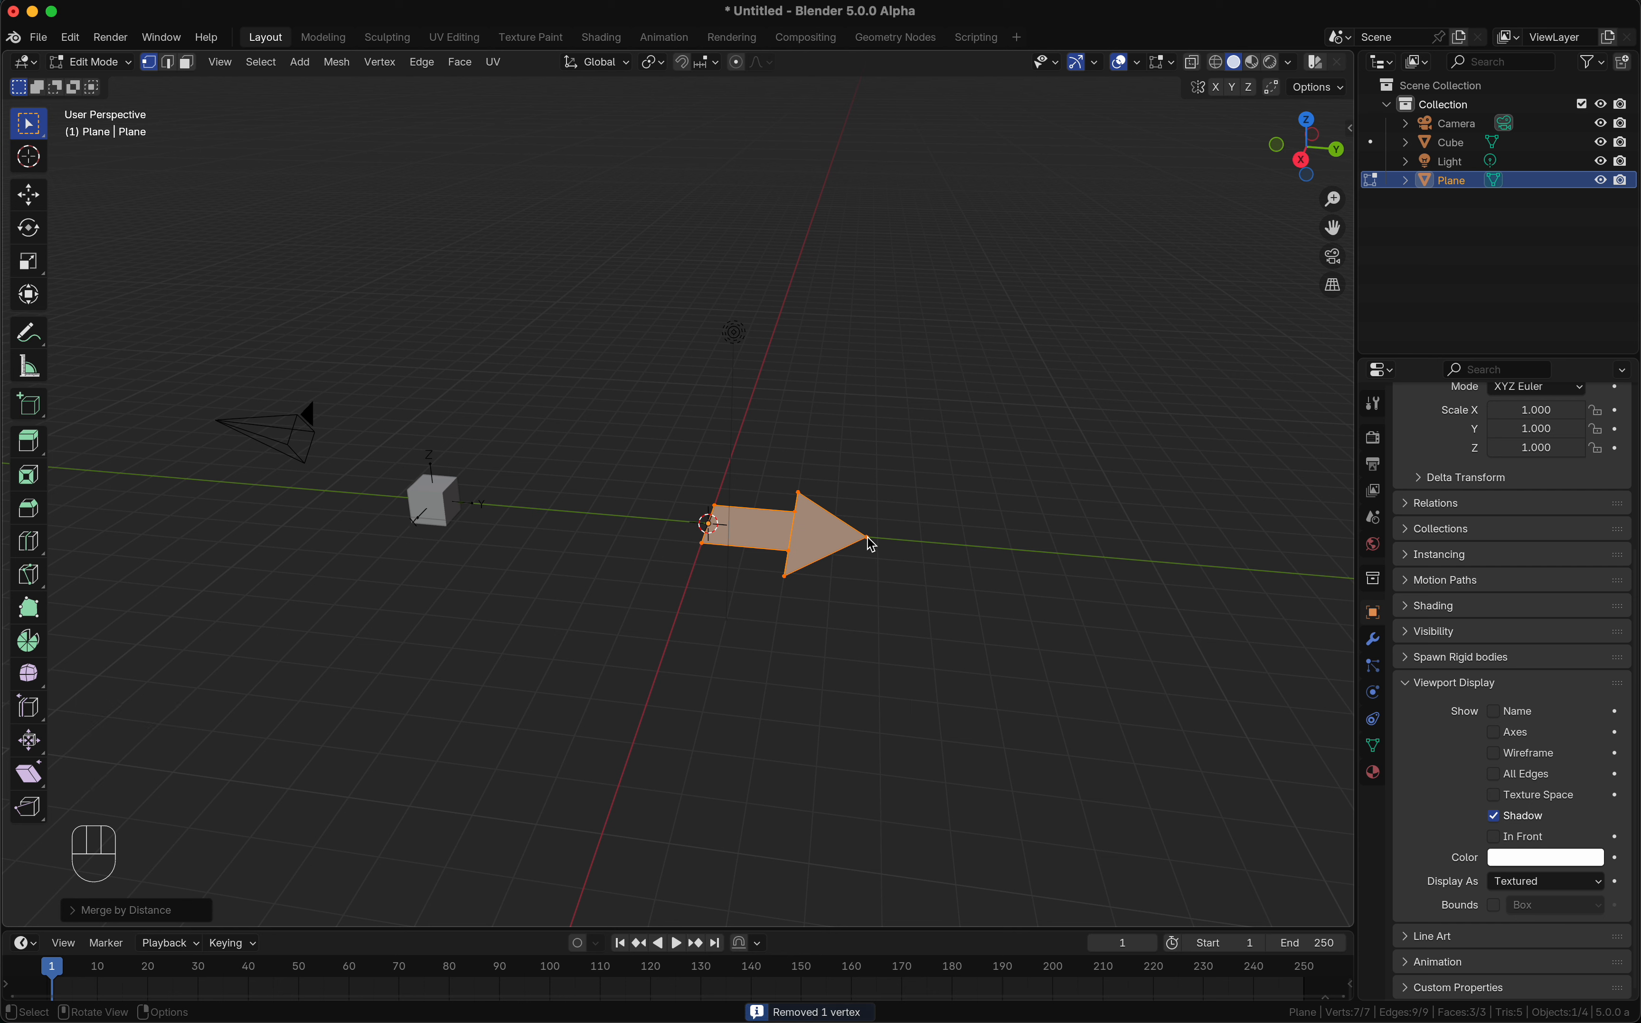
# Step: Set the transform pivot point to the 3D Cursor and rotate the arrow's geometry 90° about X so it points upward
pyautogui.hscroll(-5, 866, 541)
pyautogui.hscroll(5, 866, 542)
pyautogui.hscroll(-2, 866, 542)
pyautogui.hscroll(-5, 826, 524)
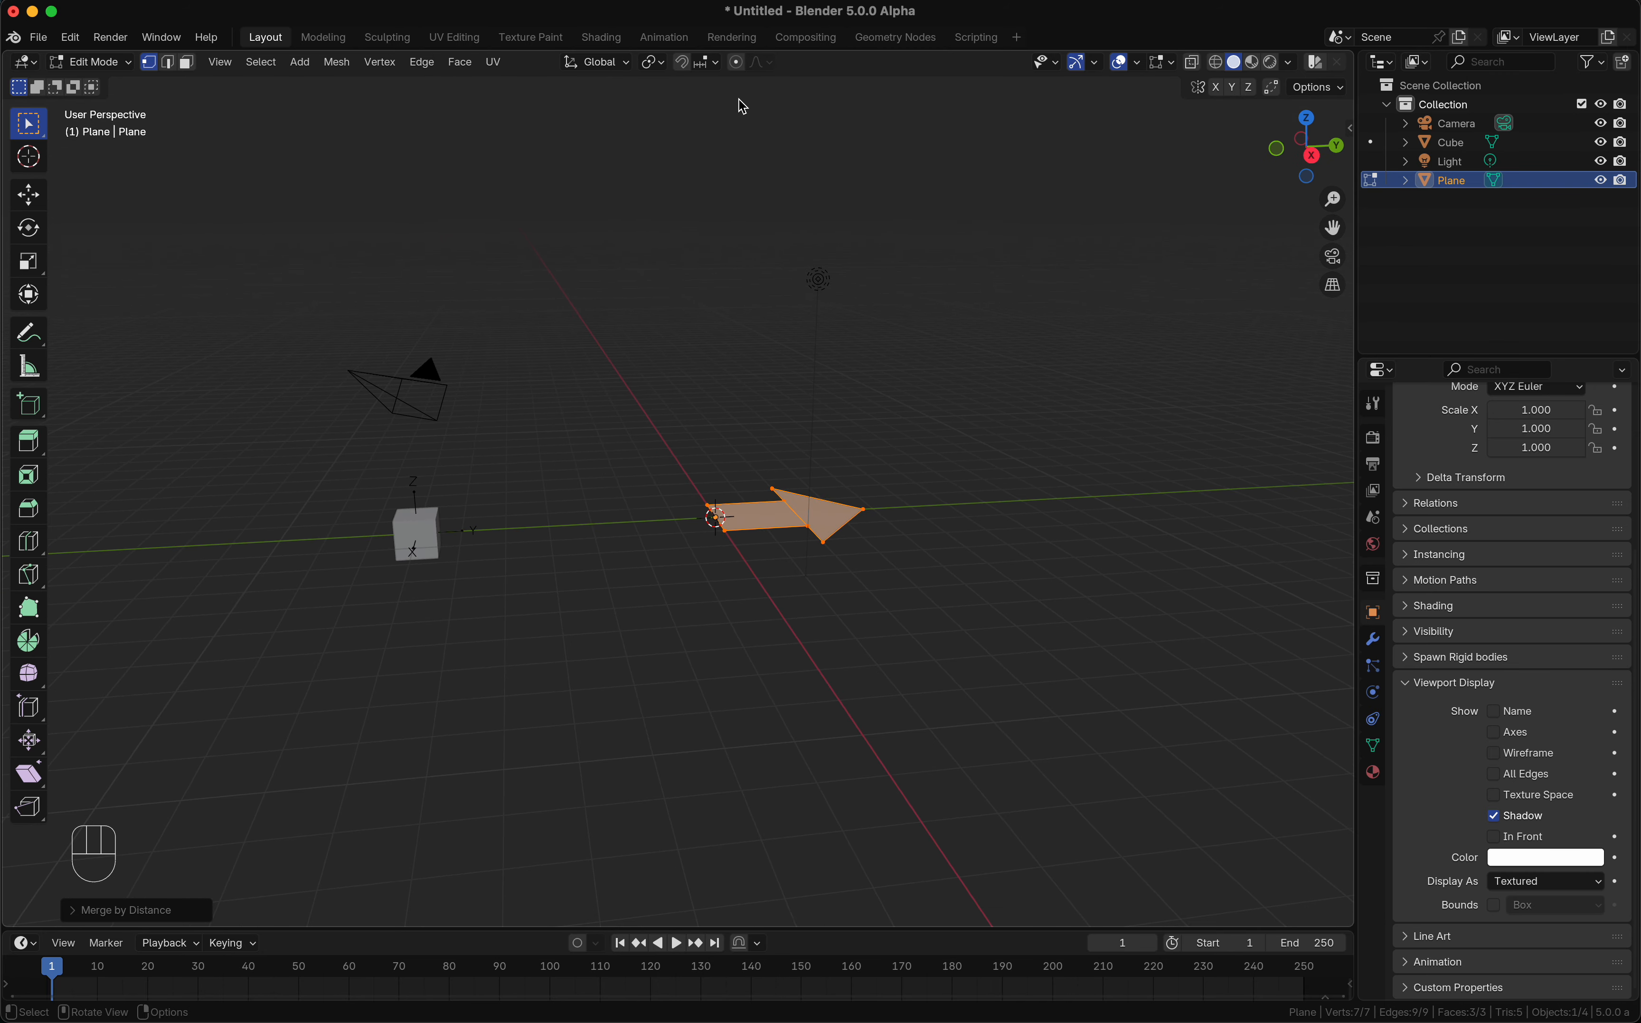
pyautogui.click(653, 61)
pyautogui.click(695, 134)
pyautogui.press('r')
pyautogui.press('x')
pyautogui.press('KP_9')
pyautogui.press('KP_0')
pyautogui.press('Return')
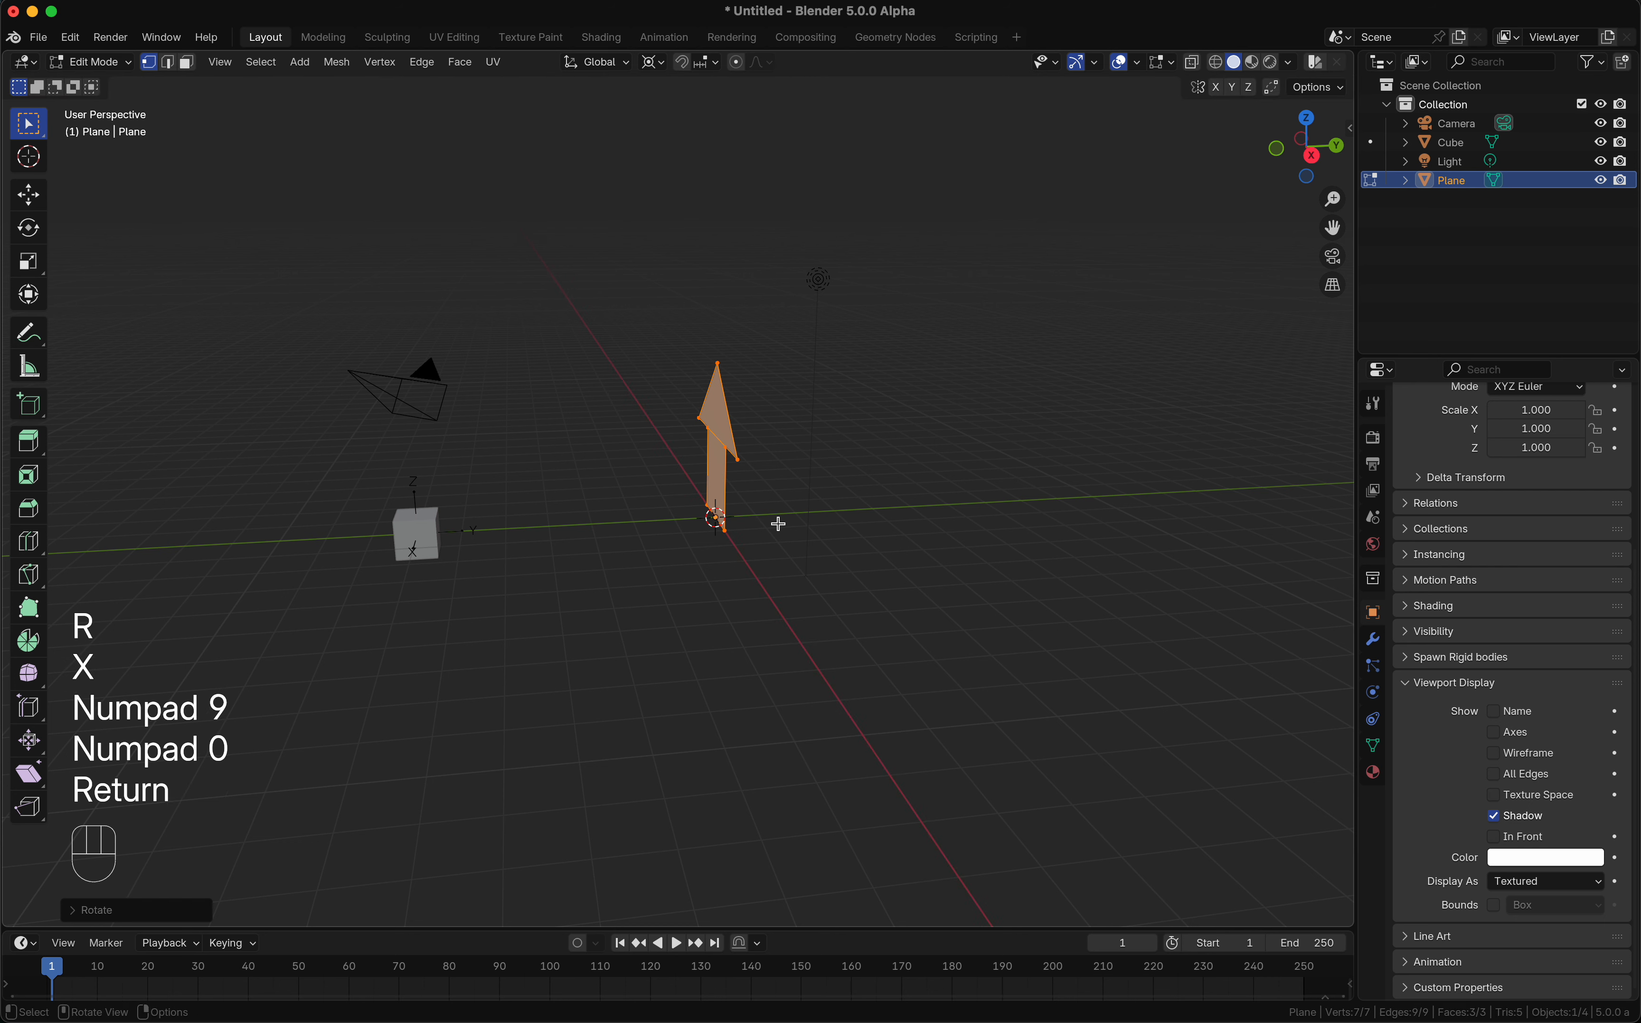
# Step: Duplicate the arrow's geometry, rotate the copy 90° about Z to make a crossed arrow, and return to Object Mode
pyautogui.scroll(-3, 778, 524)
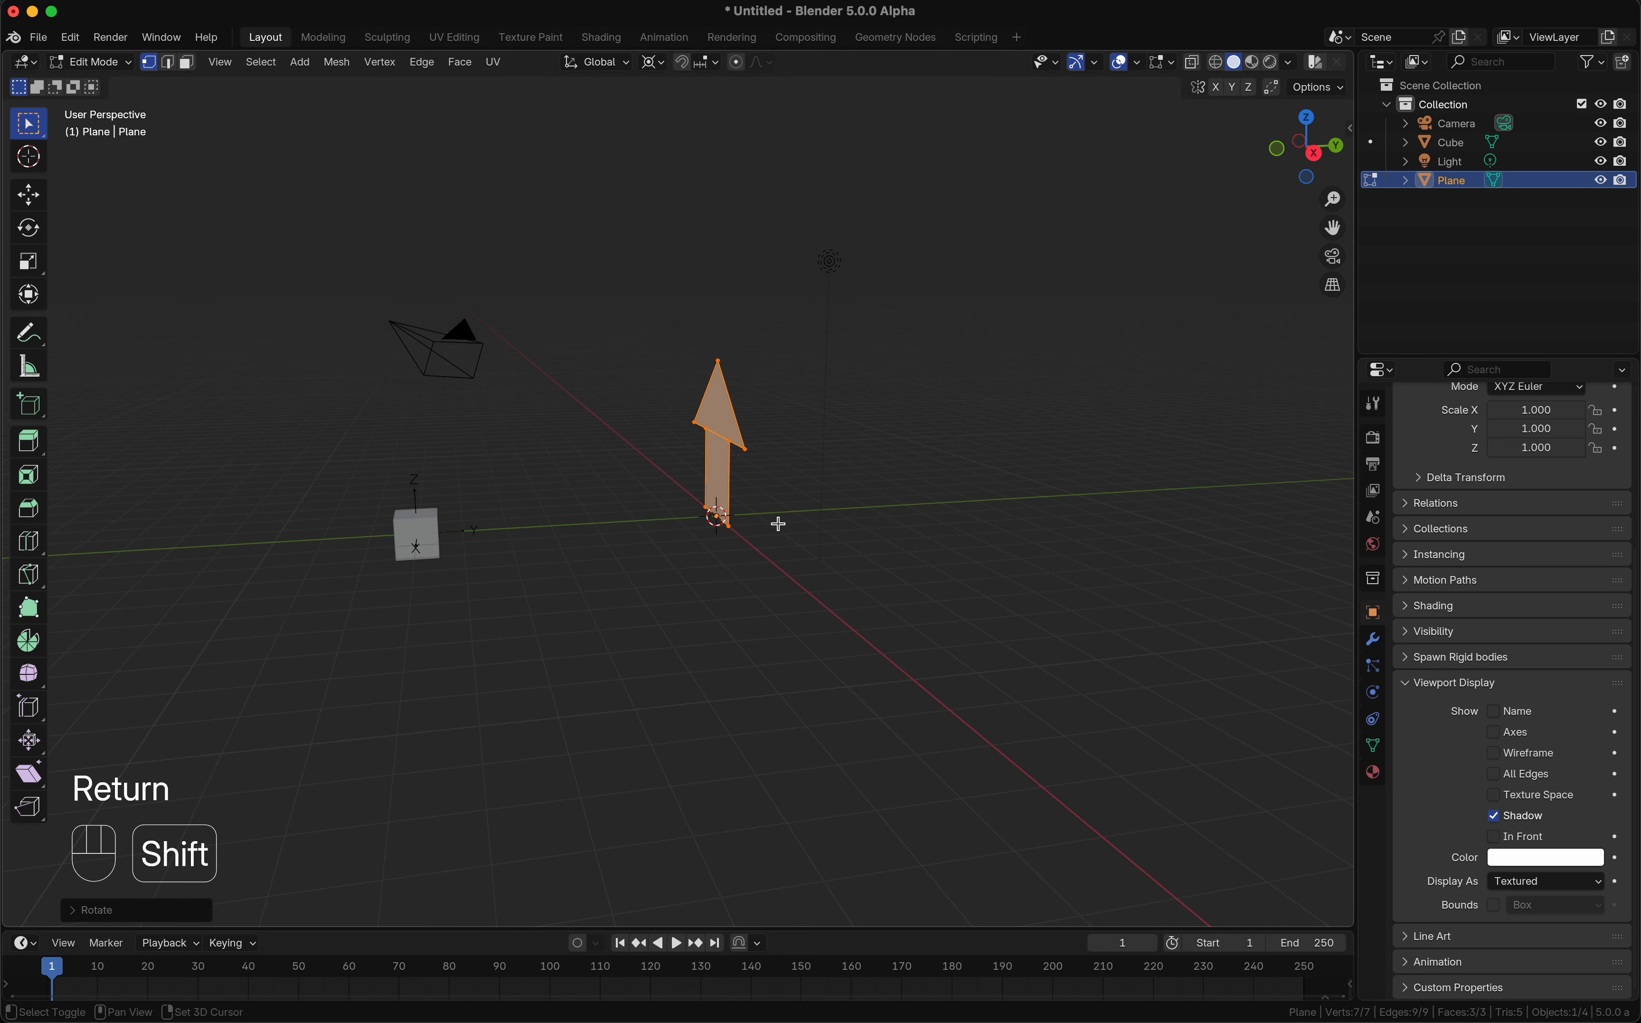
pyautogui.hotkey('shift', 'd')
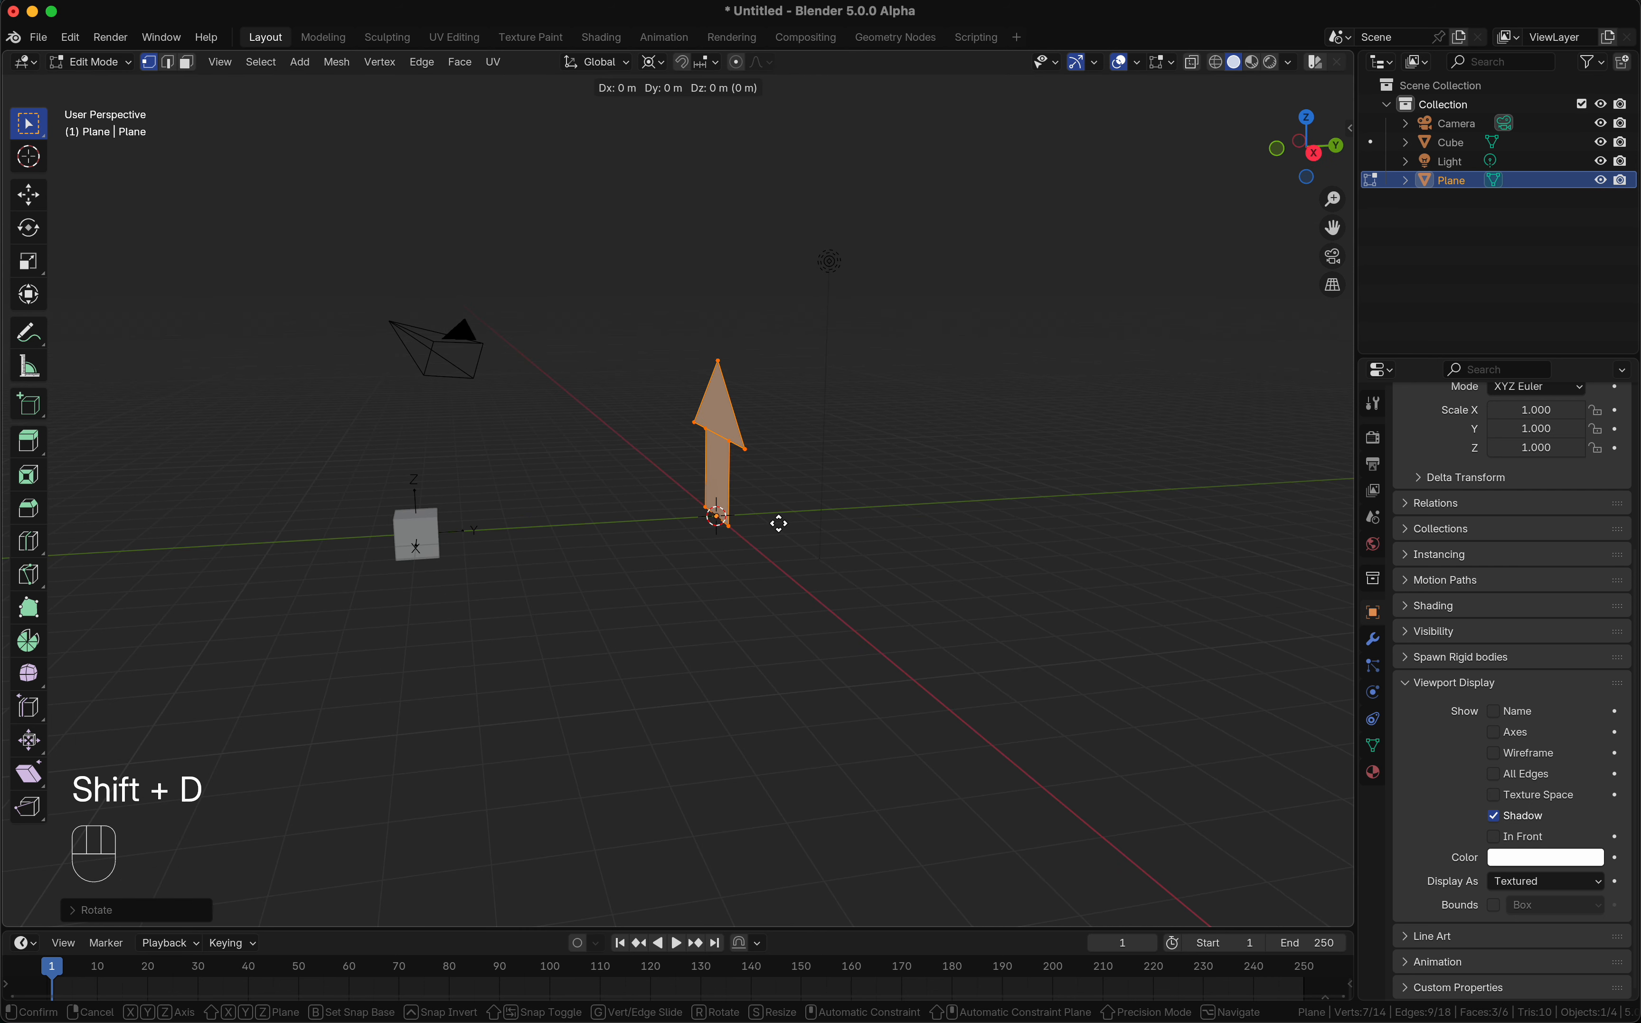
pyautogui.press('r')
pyautogui.press('z')
pyautogui.press('KP_9')
pyautogui.press('KP_0')
pyautogui.press('Return')
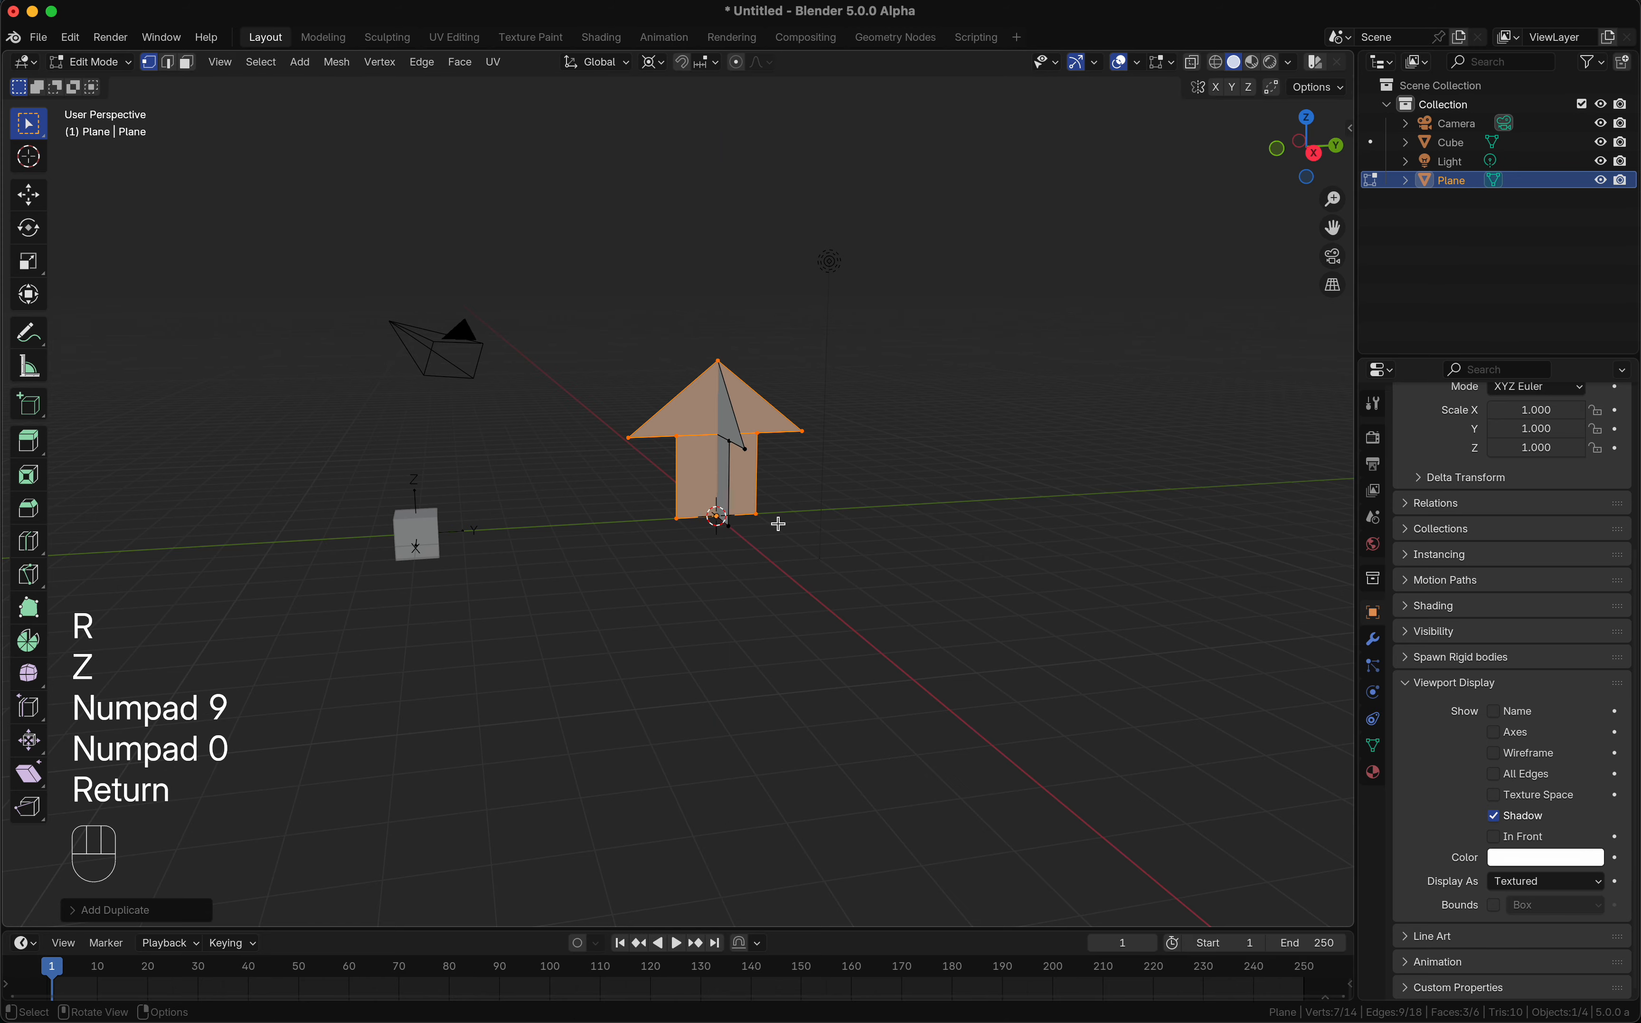
pyautogui.hscroll(-3, 777, 523)
pyautogui.press('Tab')
pyautogui.hscroll(-5, 778, 523)
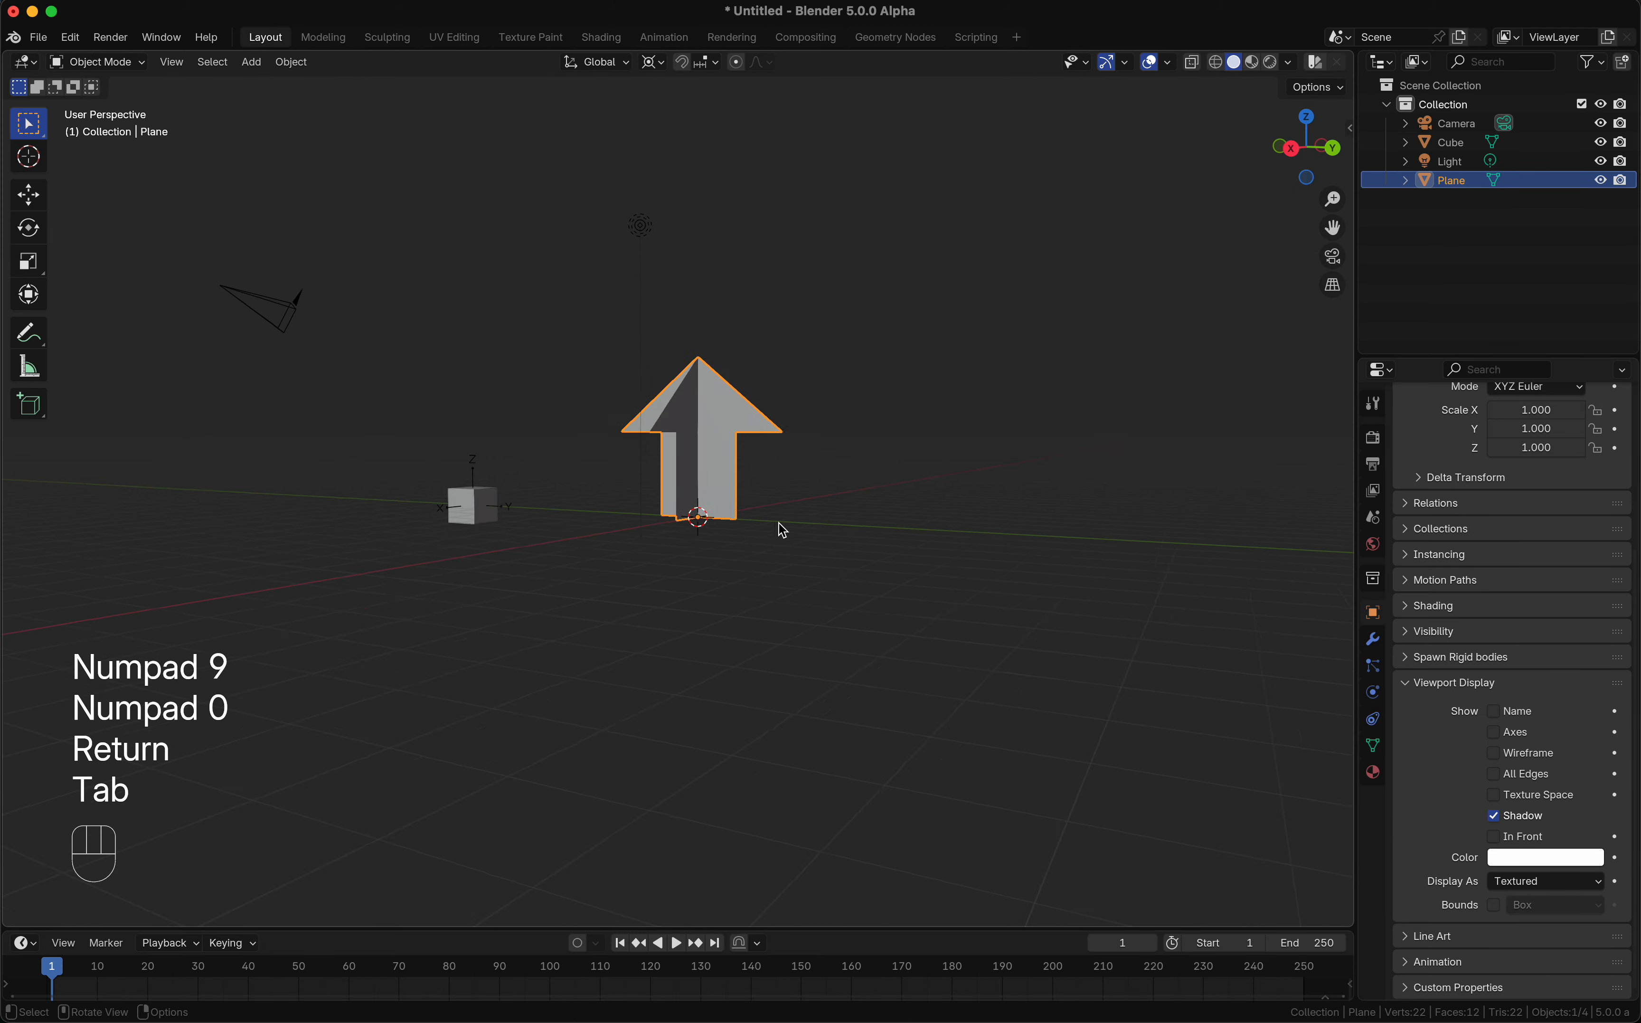
pyautogui.hscroll(-10, 781, 529)
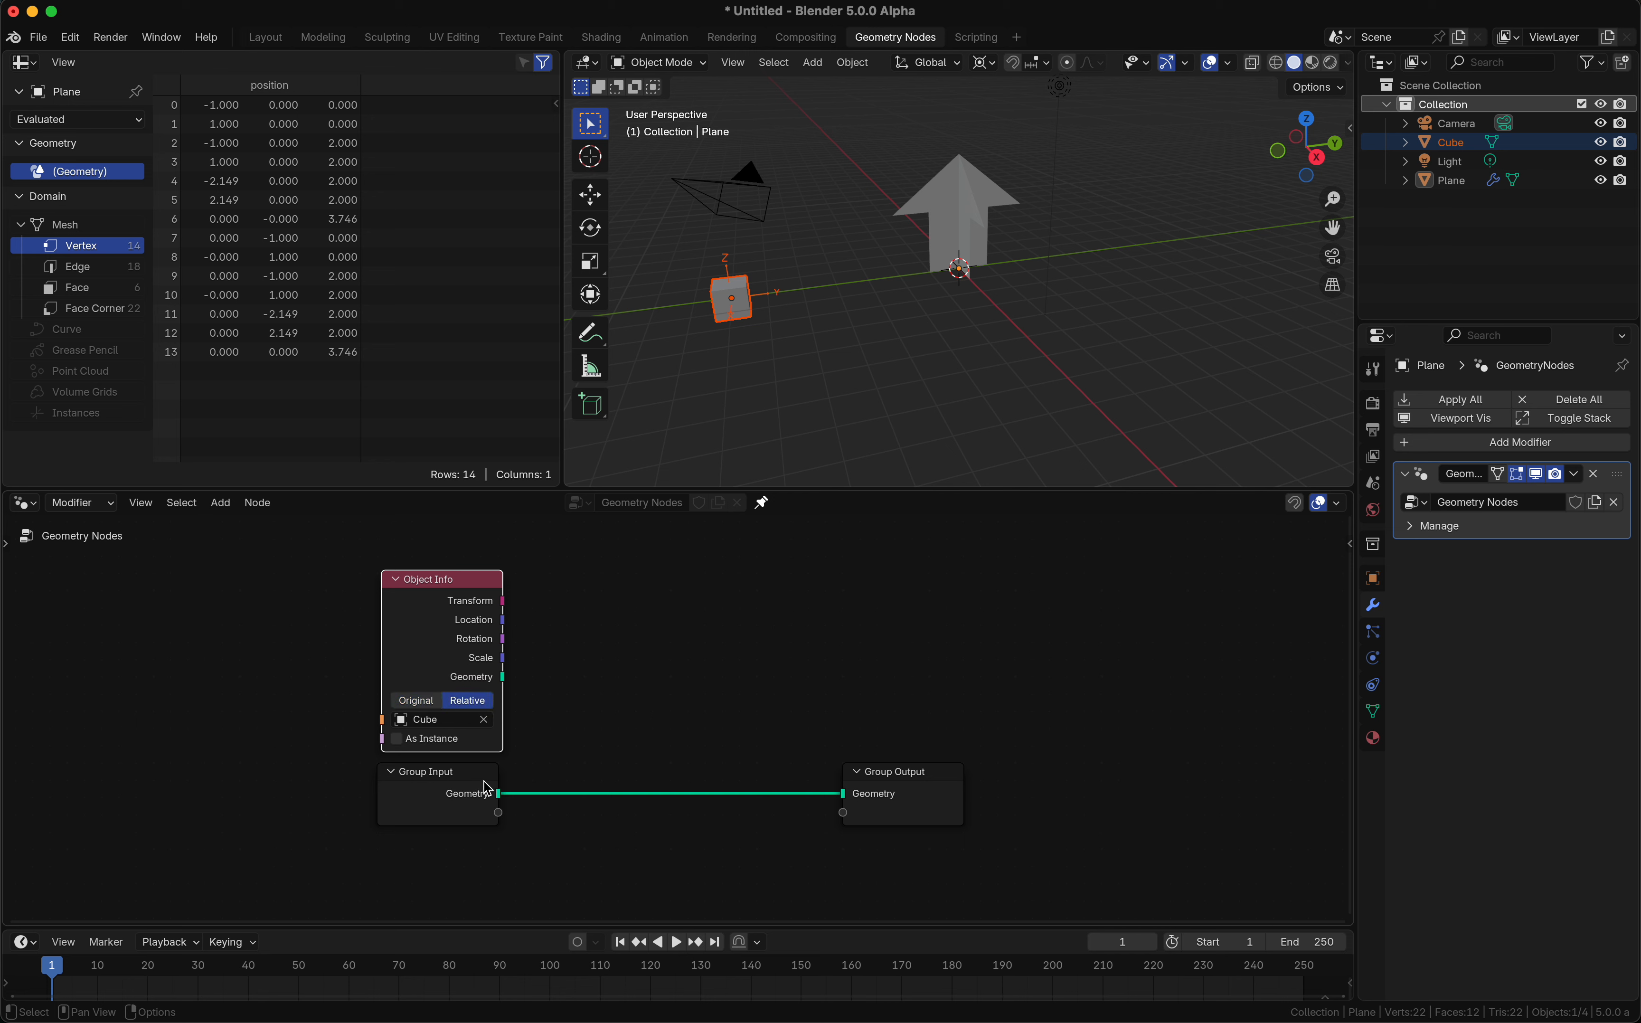
# Step: Move the Group Output node farther away from the Group Input node to make room for more nodes
pyautogui.click(486, 786)
pyautogui.moveTo(933, 783); pyautogui.dragTo(1236, 792)
pyautogui.scroll(-3, 879, 666)
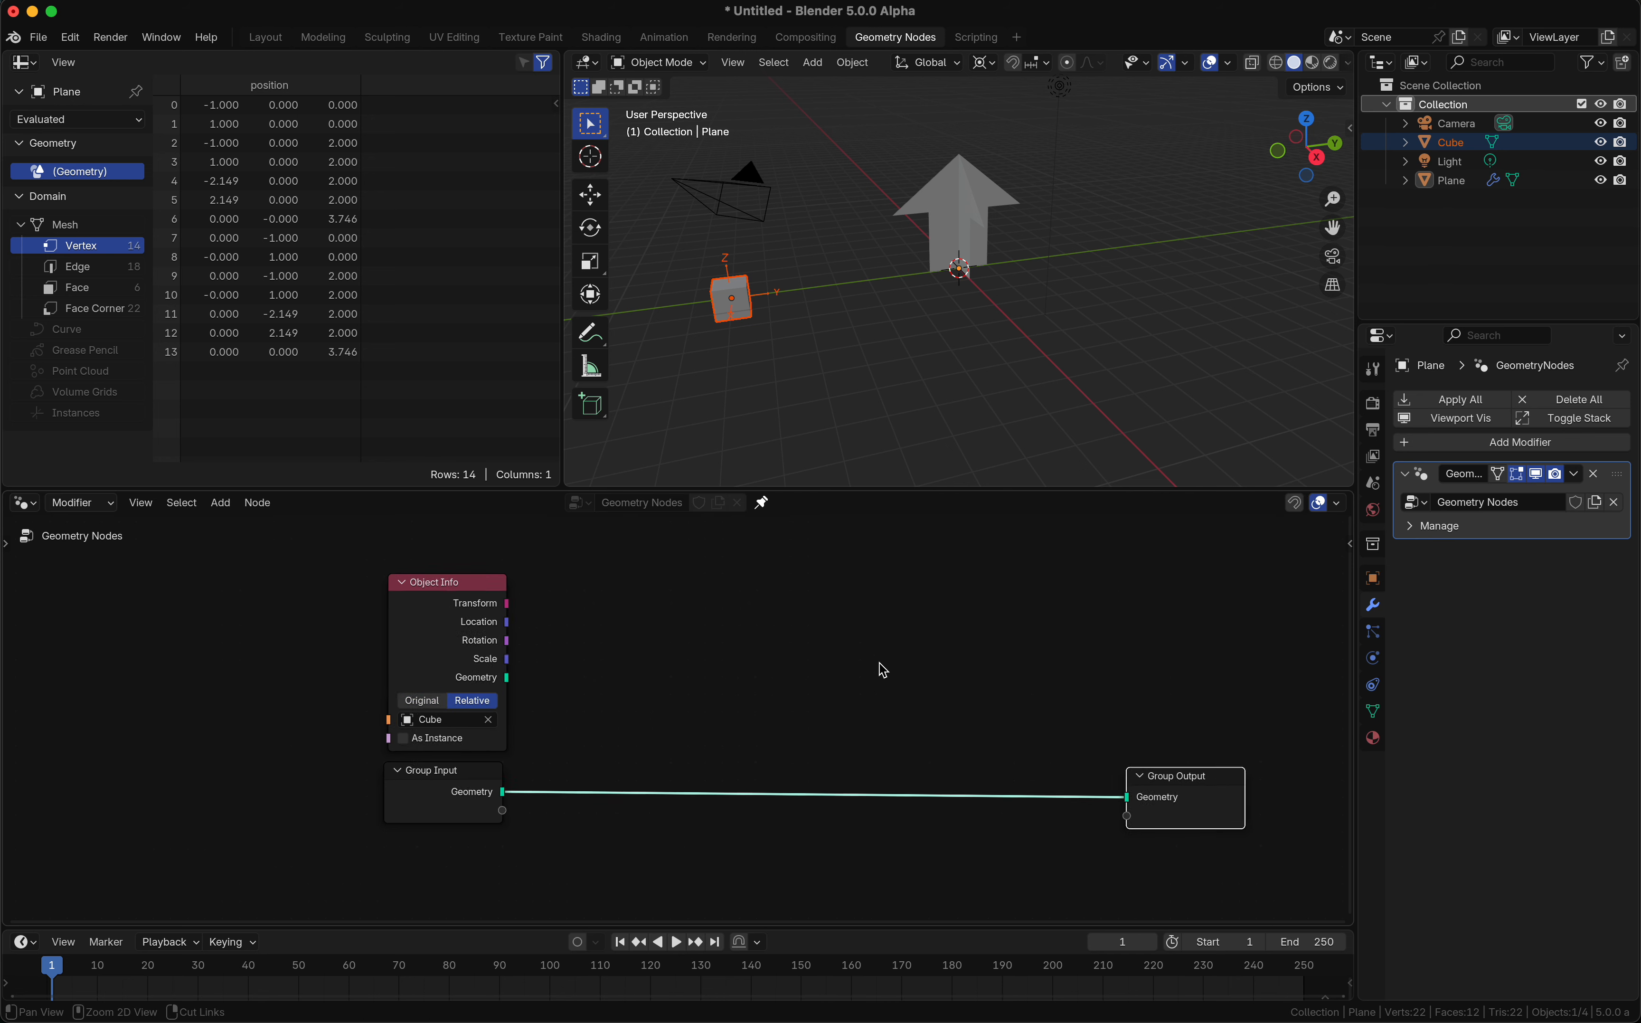
# Step: Add a Rotate Instances node before Group Output and drive its Rotation with the Object Info node's Rotation output
pyautogui.moveTo(502, 607); pyautogui.dragTo(502, 587)
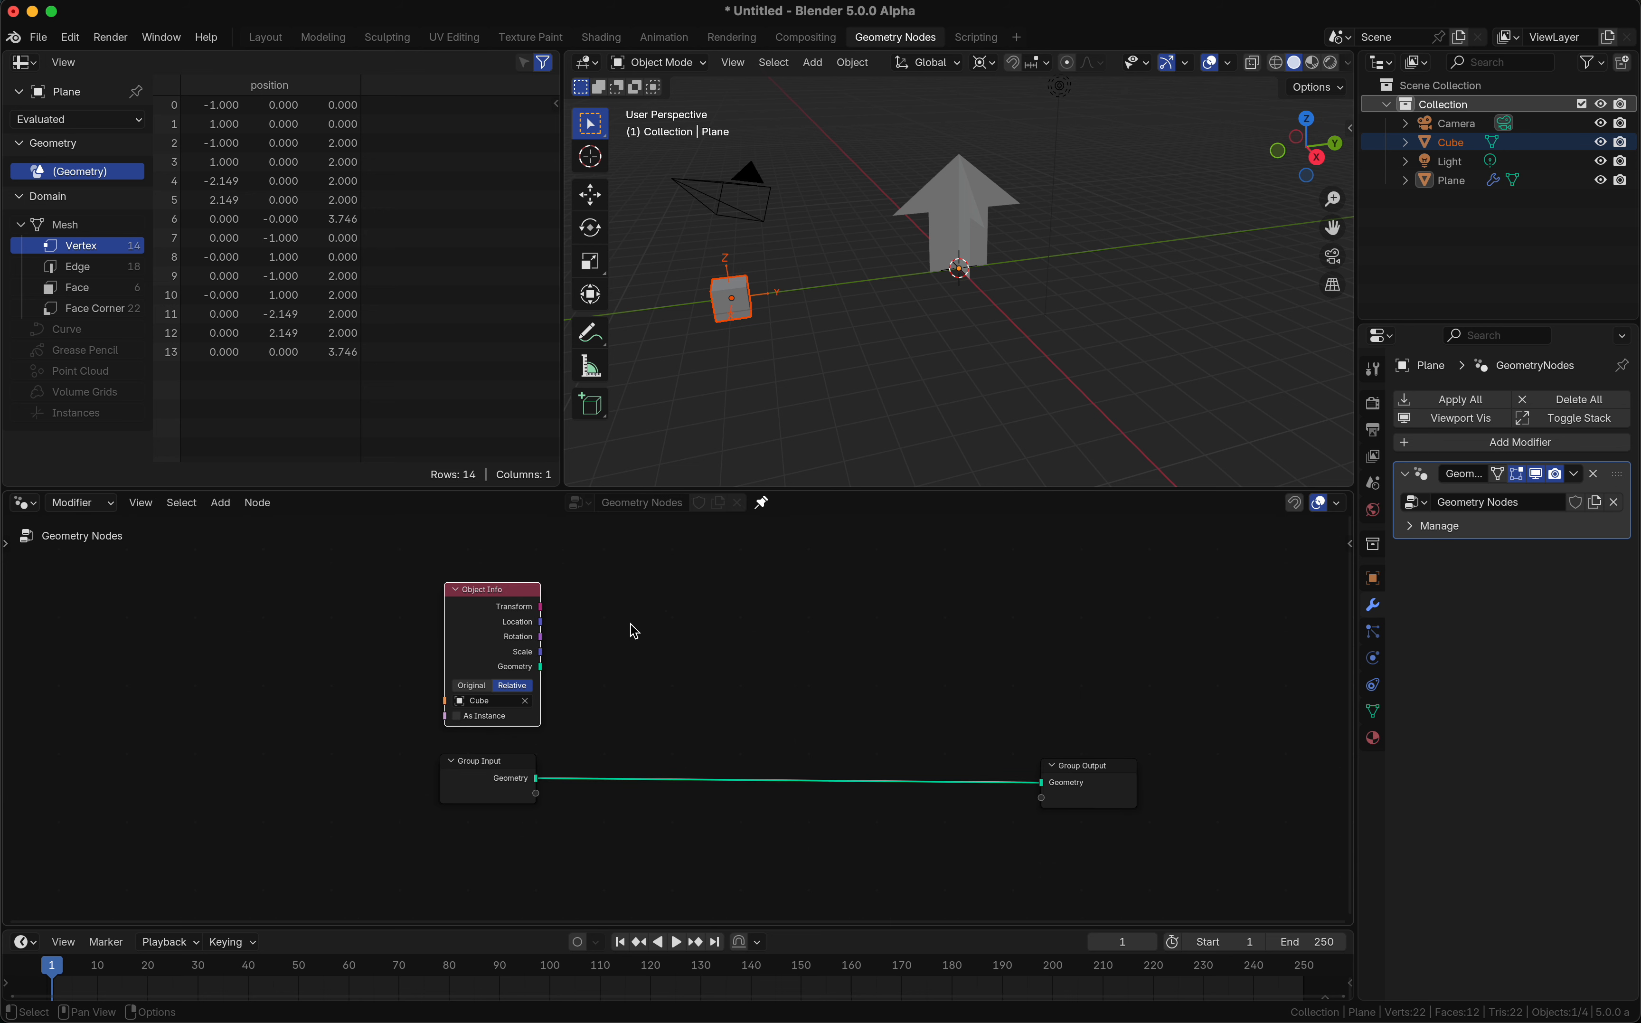
pyautogui.hotkey('shift', 'a')
pyautogui.write('rot')
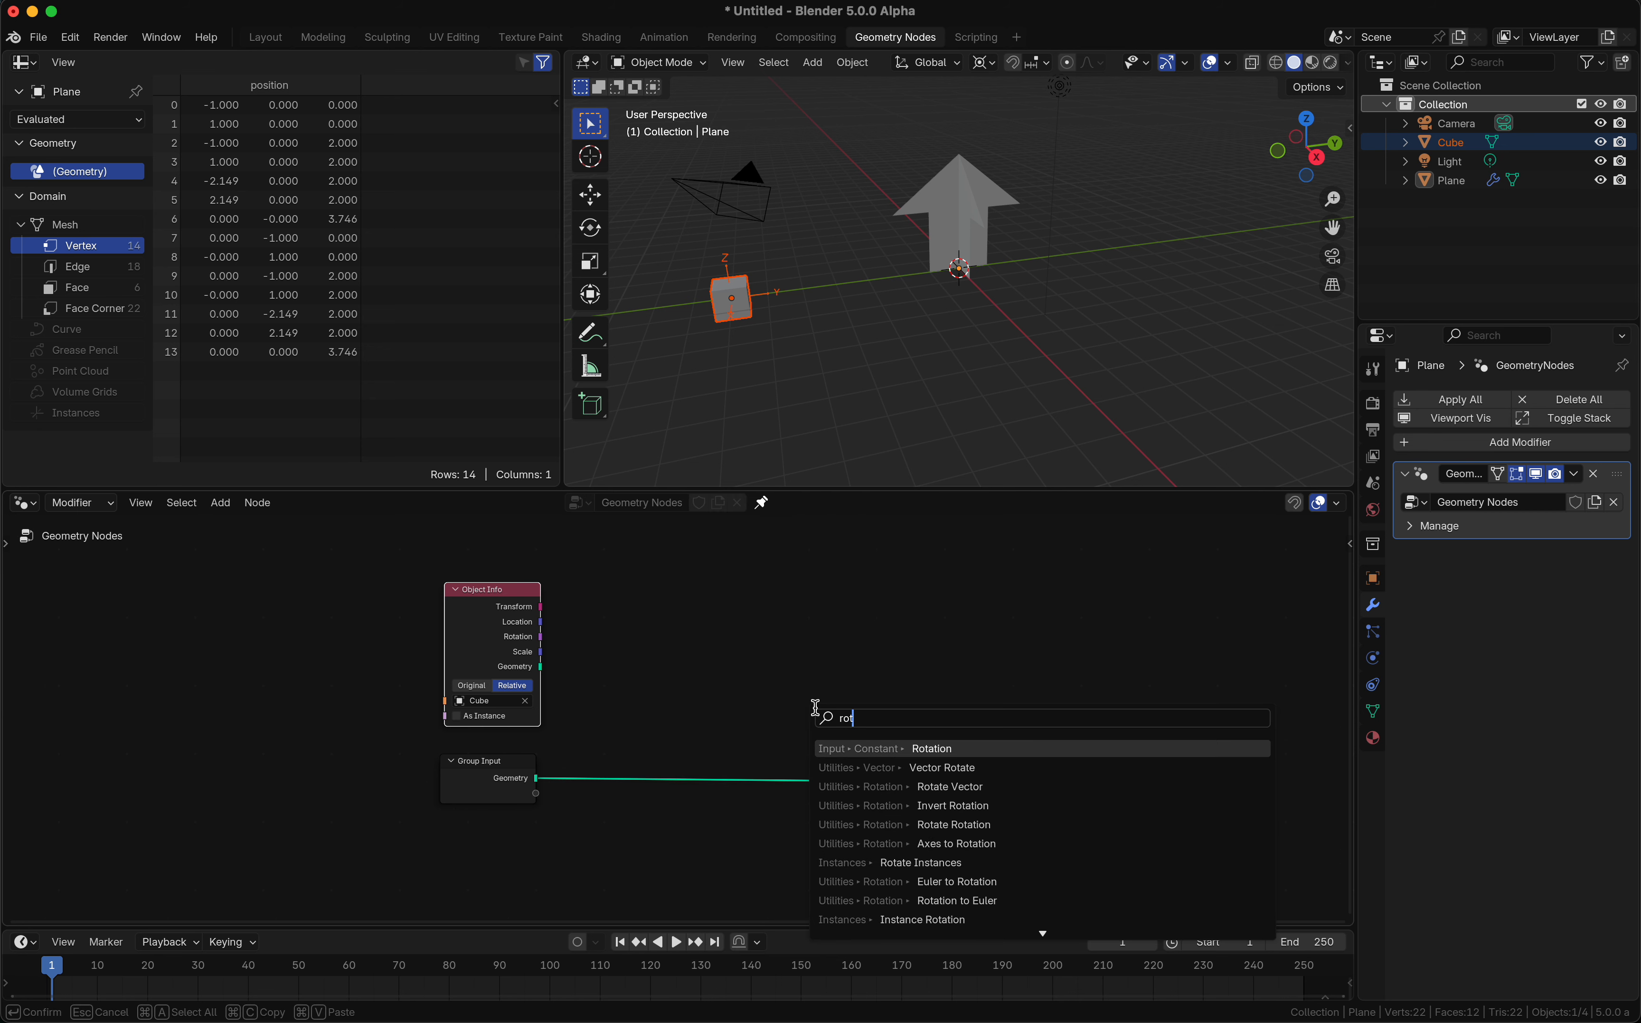
pyautogui.write('ate in')
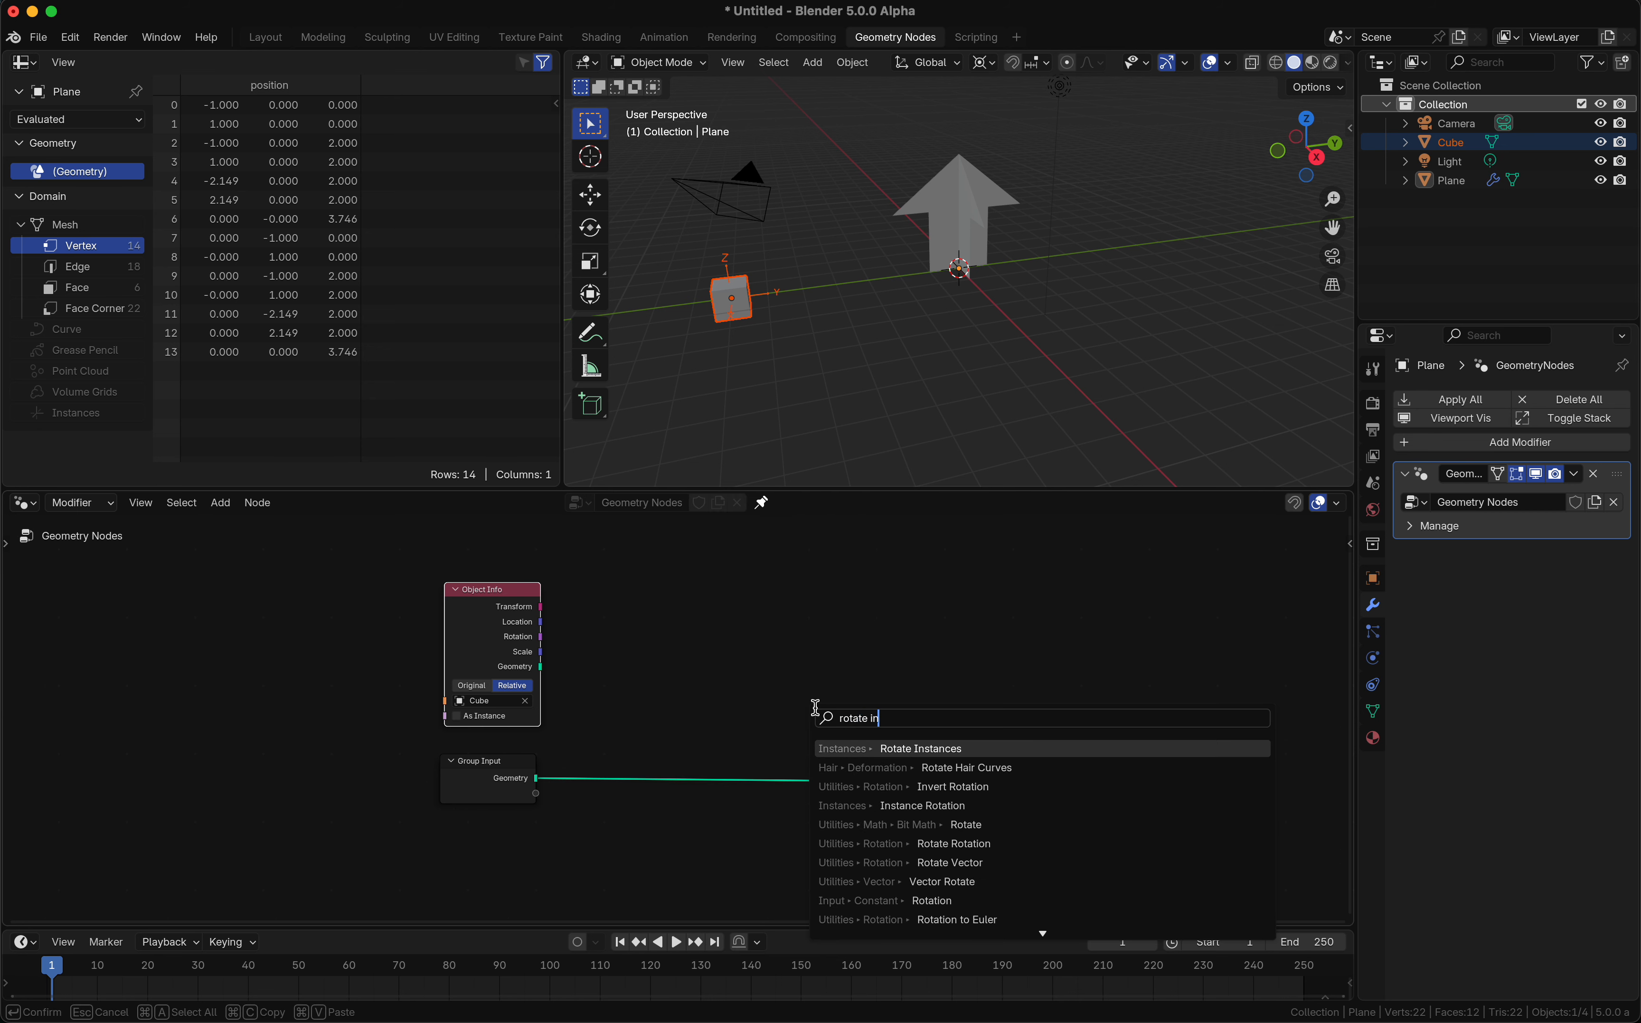
pyautogui.press('Return')
pyautogui.click(893, 670)
pyautogui.moveTo(541, 636); pyautogui.dragTo(973, 758)
pyautogui.moveTo(977, 746)
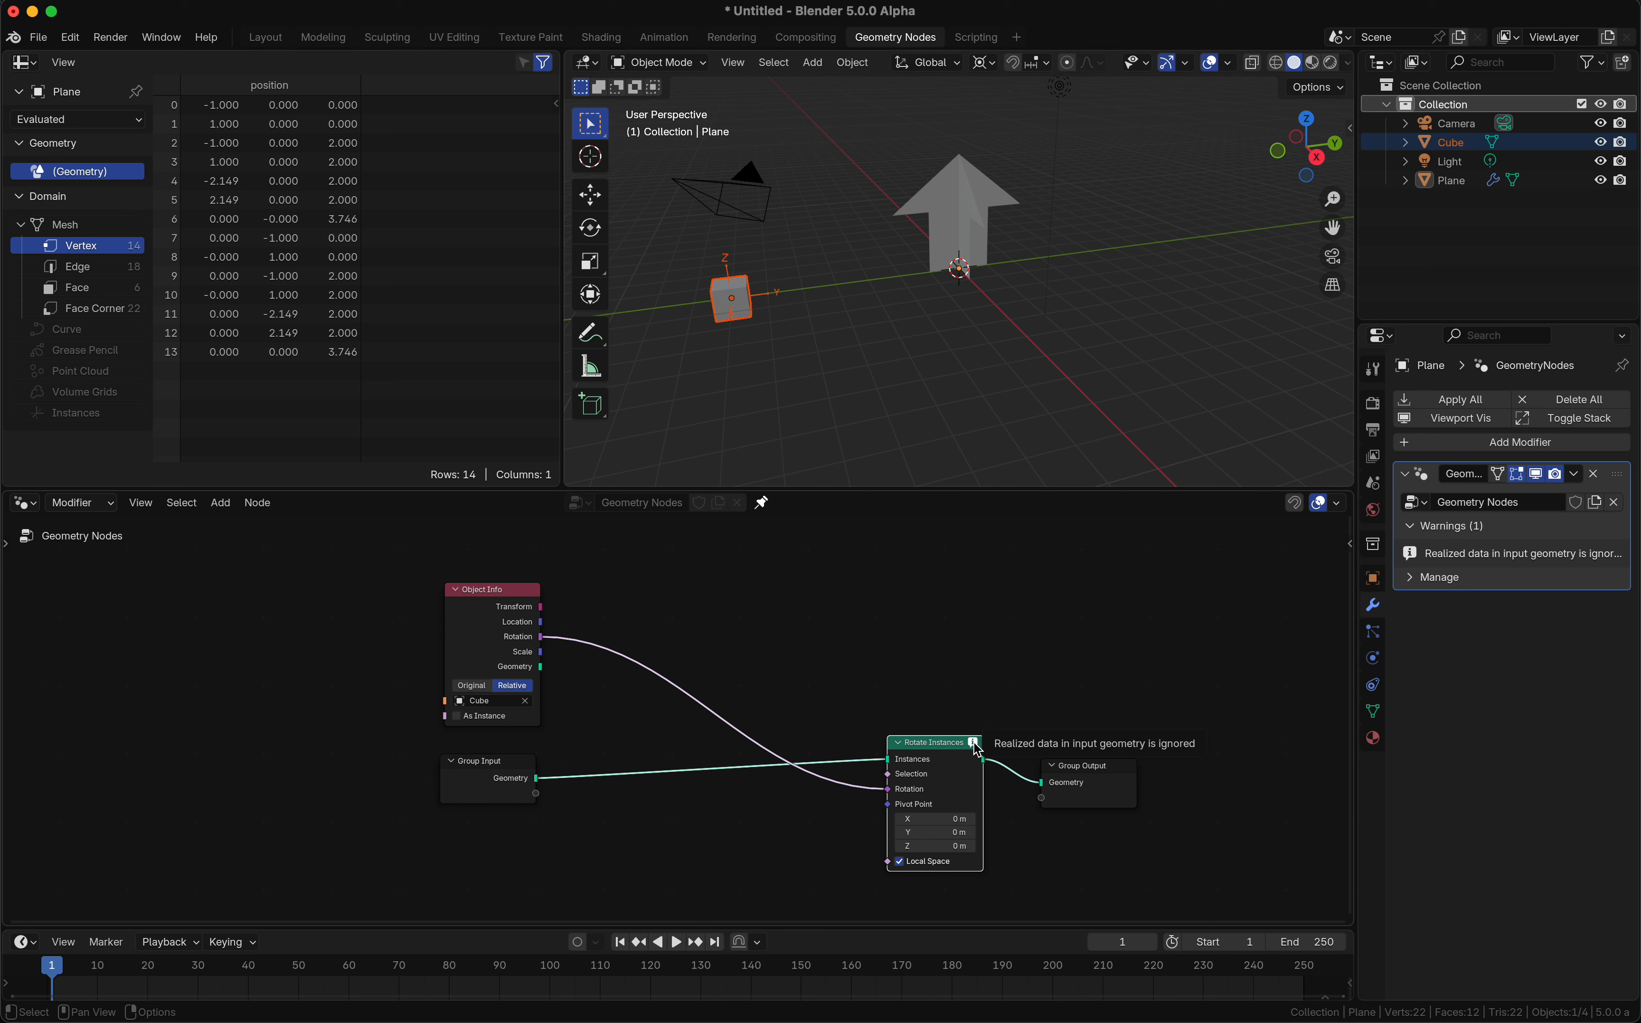
# Step: Insert a Geometry to Instance node between Group Input and Rotate Instances, repositioning Group Input to fit
pyautogui.moveTo(512, 778); pyautogui.dragTo(457, 774)
pyautogui.hotkey('shift', 'a')
pyautogui.moveTo(635, 837)
pyautogui.write('to insta')
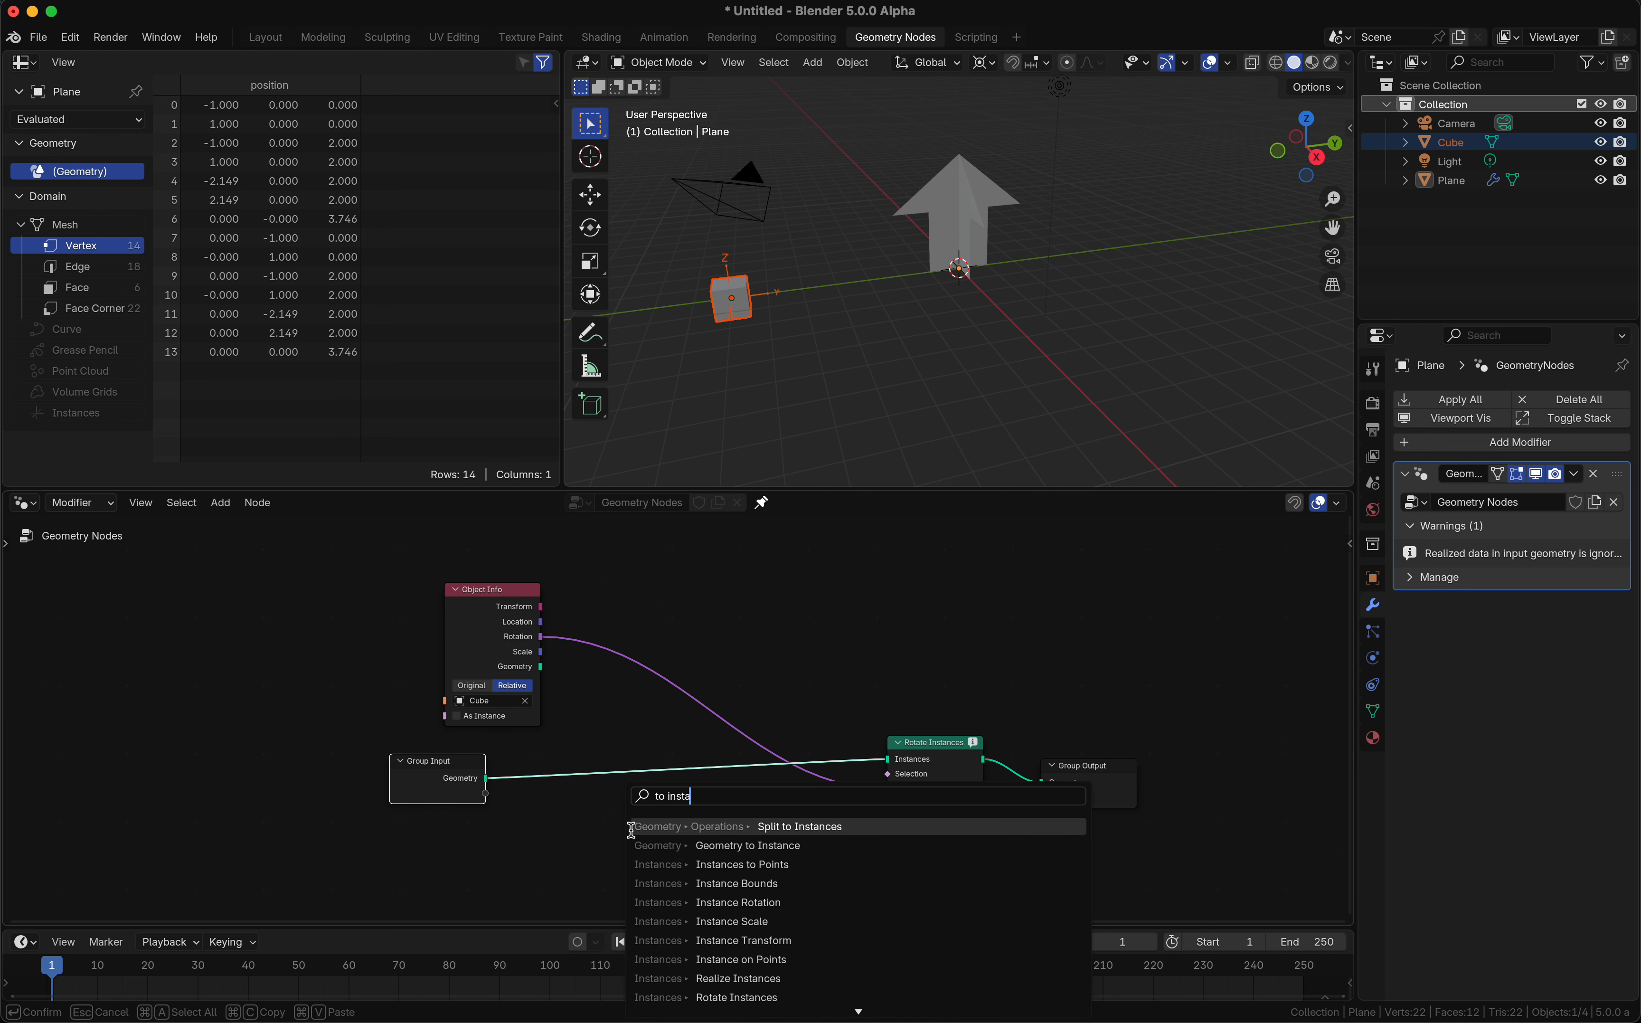
pyautogui.click(706, 845)
pyautogui.click(601, 759)
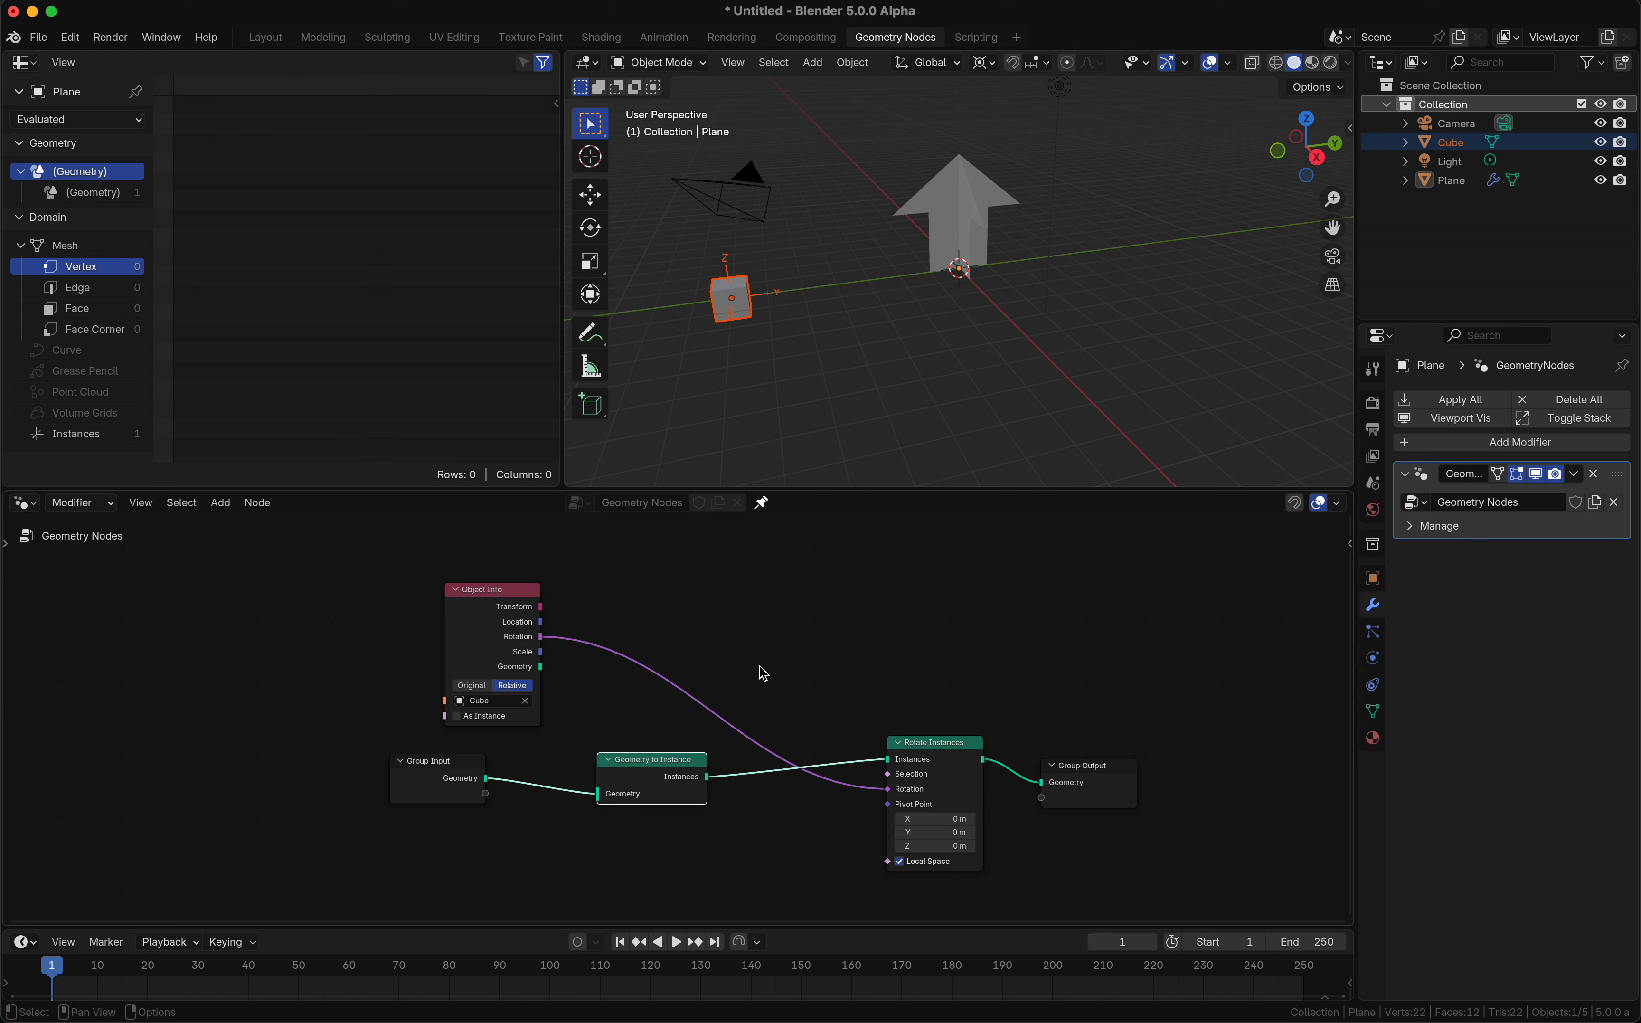
pyautogui.scroll(-2, 764, 671)
pyautogui.moveTo(482, 749); pyautogui.dragTo(511, 759)
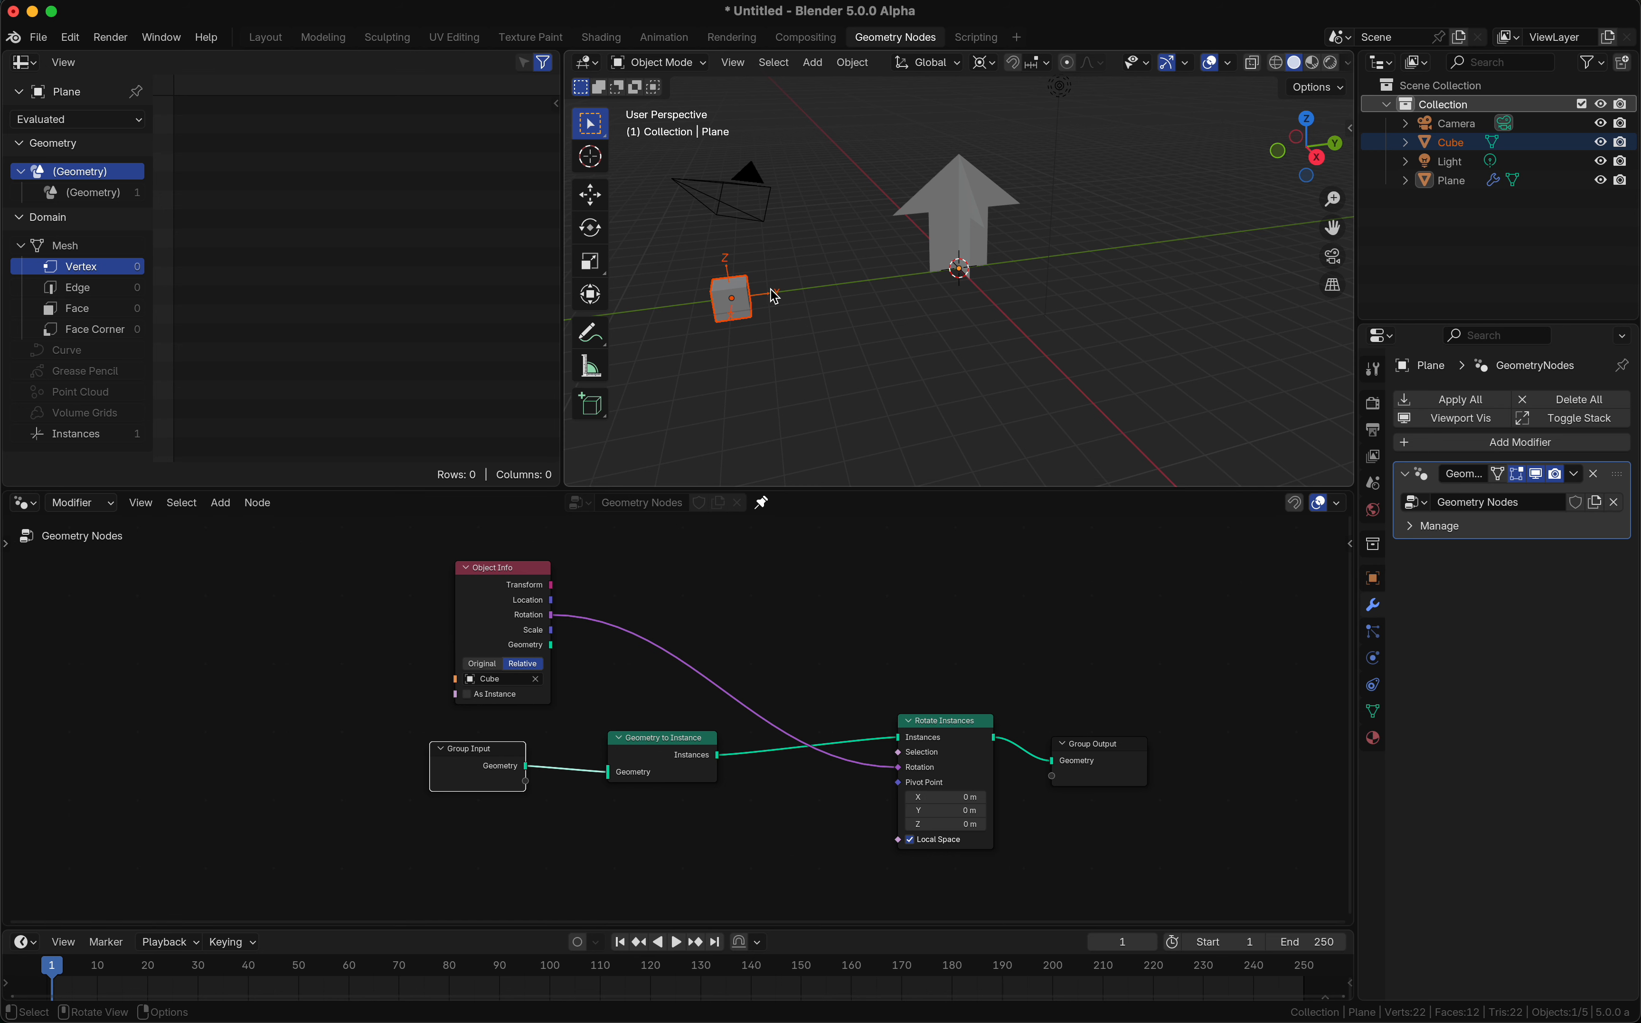
# Step: Make the cube the active object and set the transform pivot point to Active Element
pyautogui.click(745, 291)
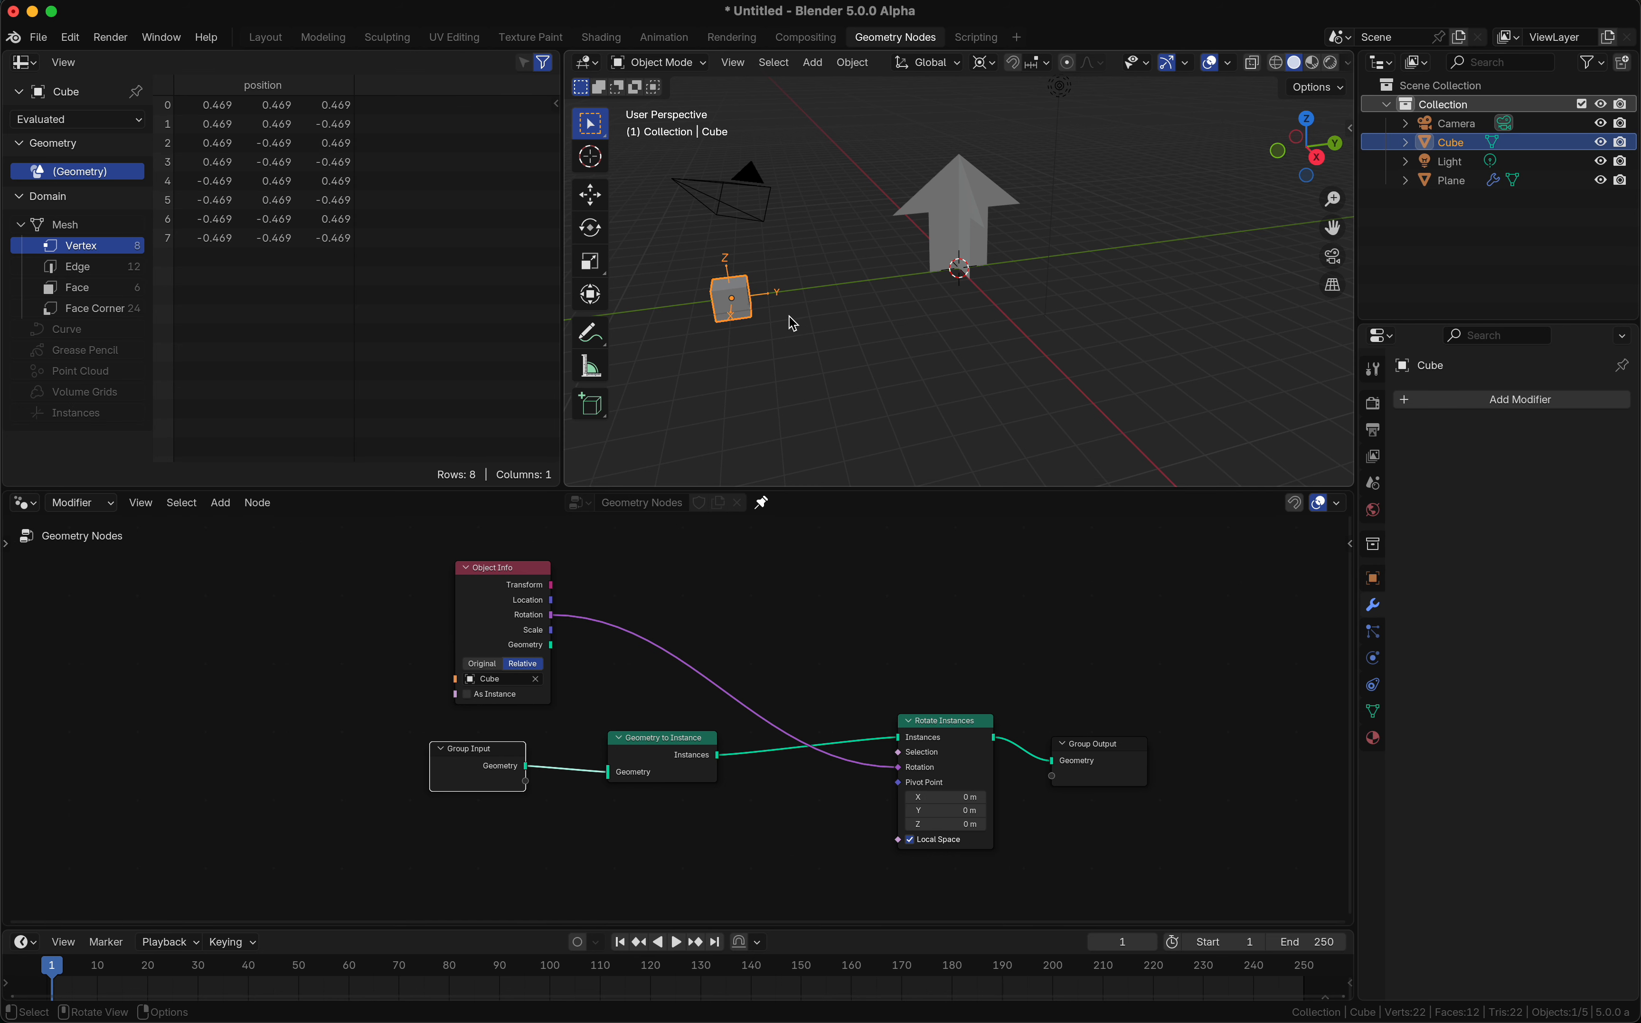
pyautogui.press('r')
pyautogui.press('x')
pyautogui.click(989, 62)
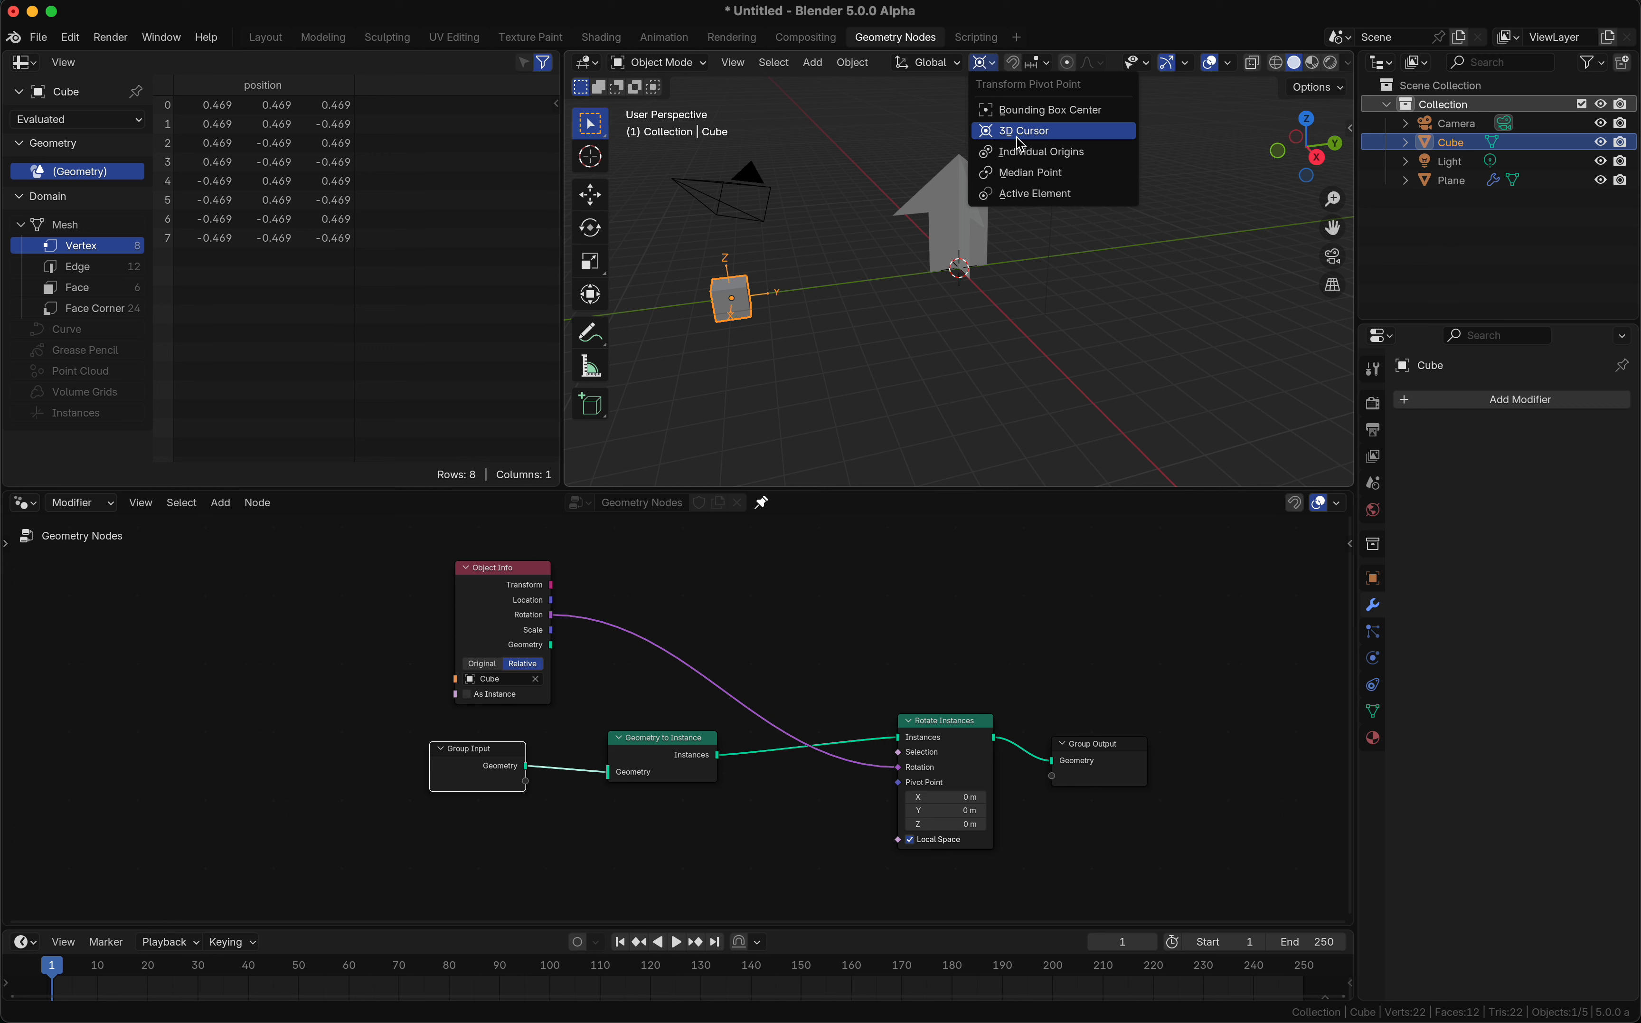
pyautogui.click(1039, 194)
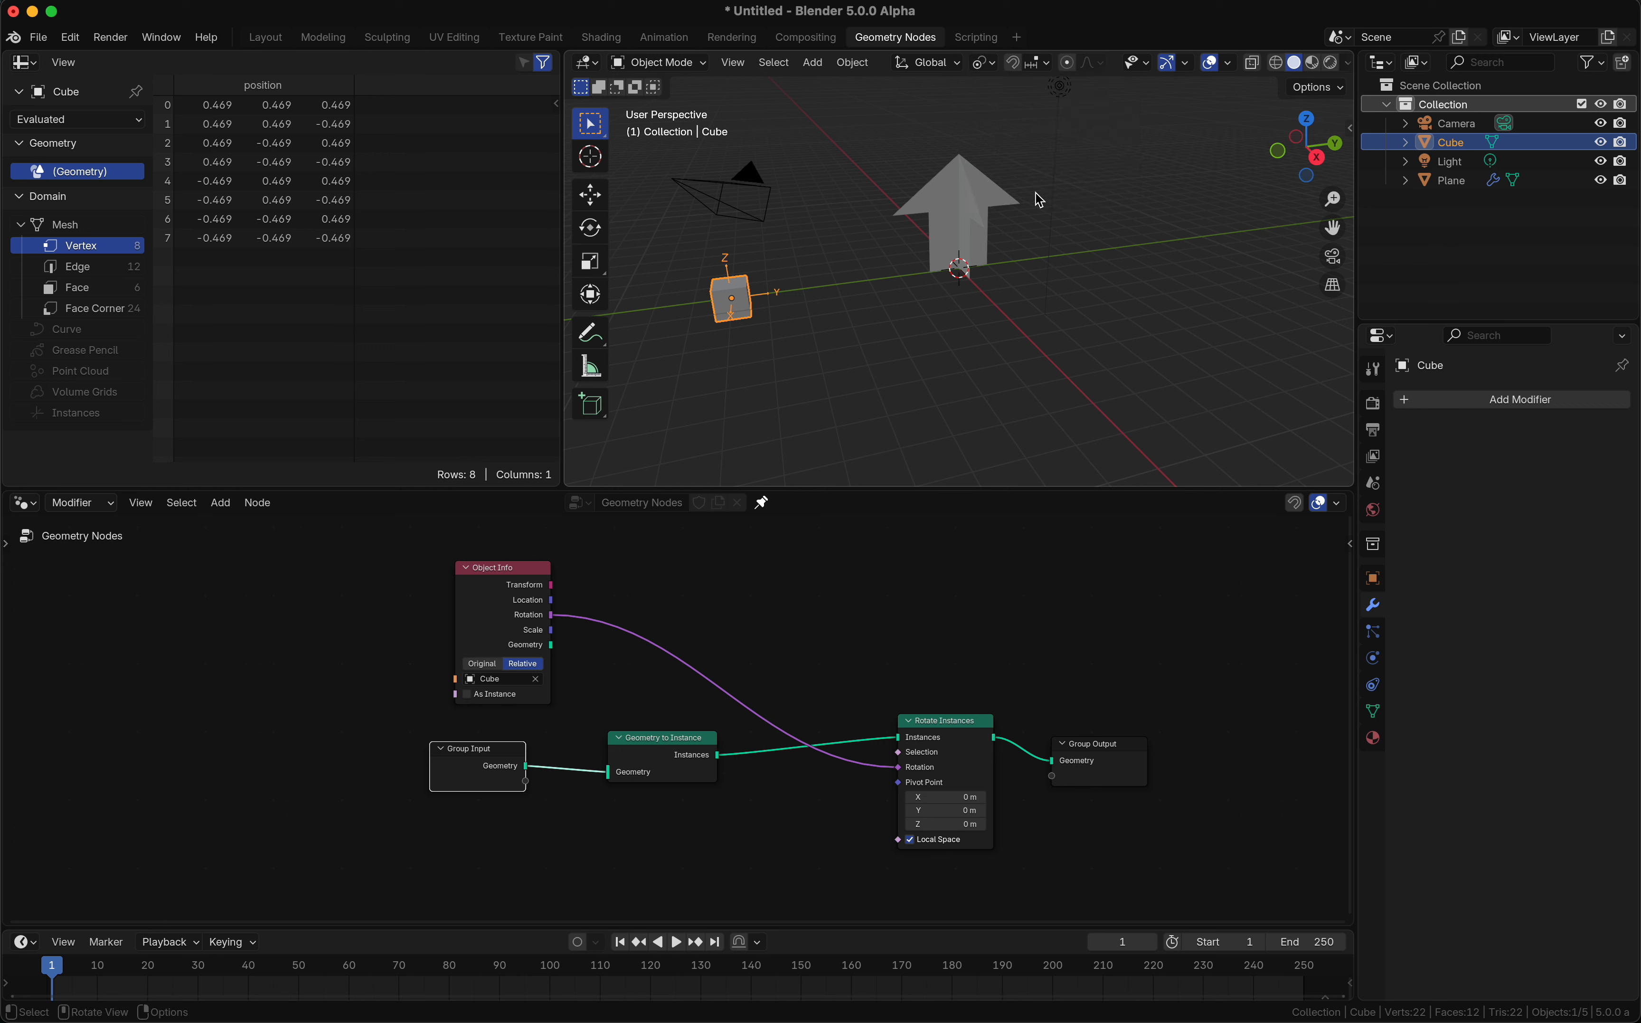
# Step: Test-rotate the cube about the global Z, X and Y axes to check whether the arrow follows, and cancel the rotation
pyautogui.press('r')
pyautogui.press('z')
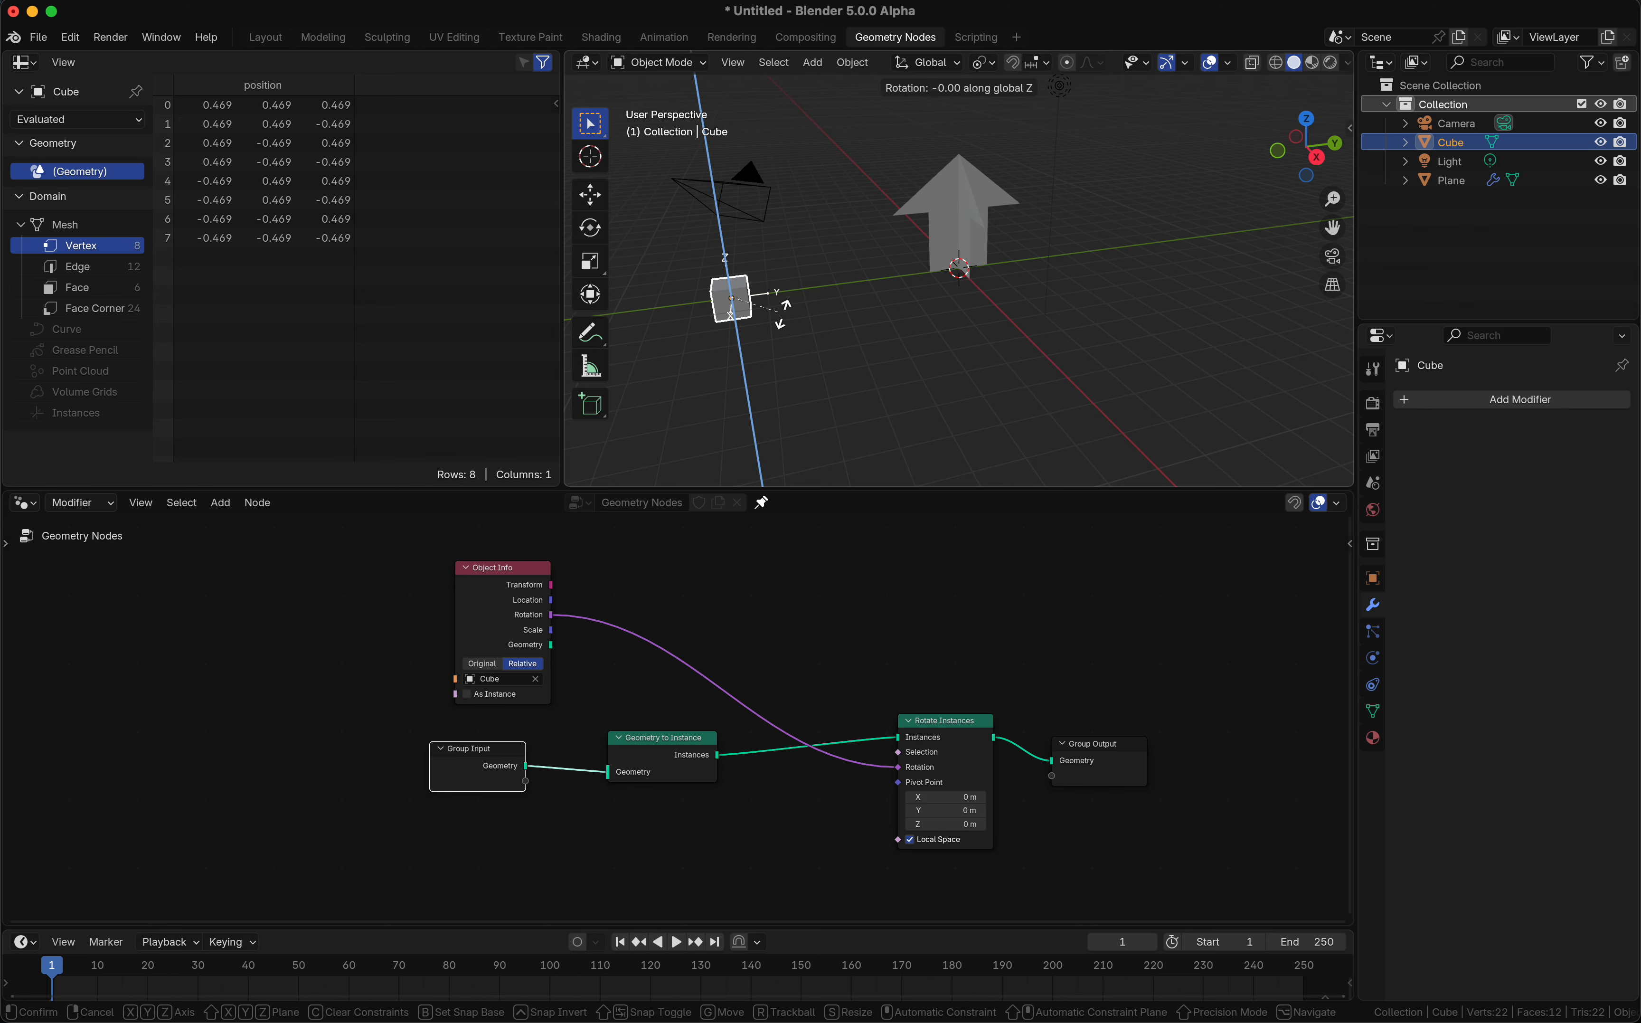
pyautogui.click(747, 354)
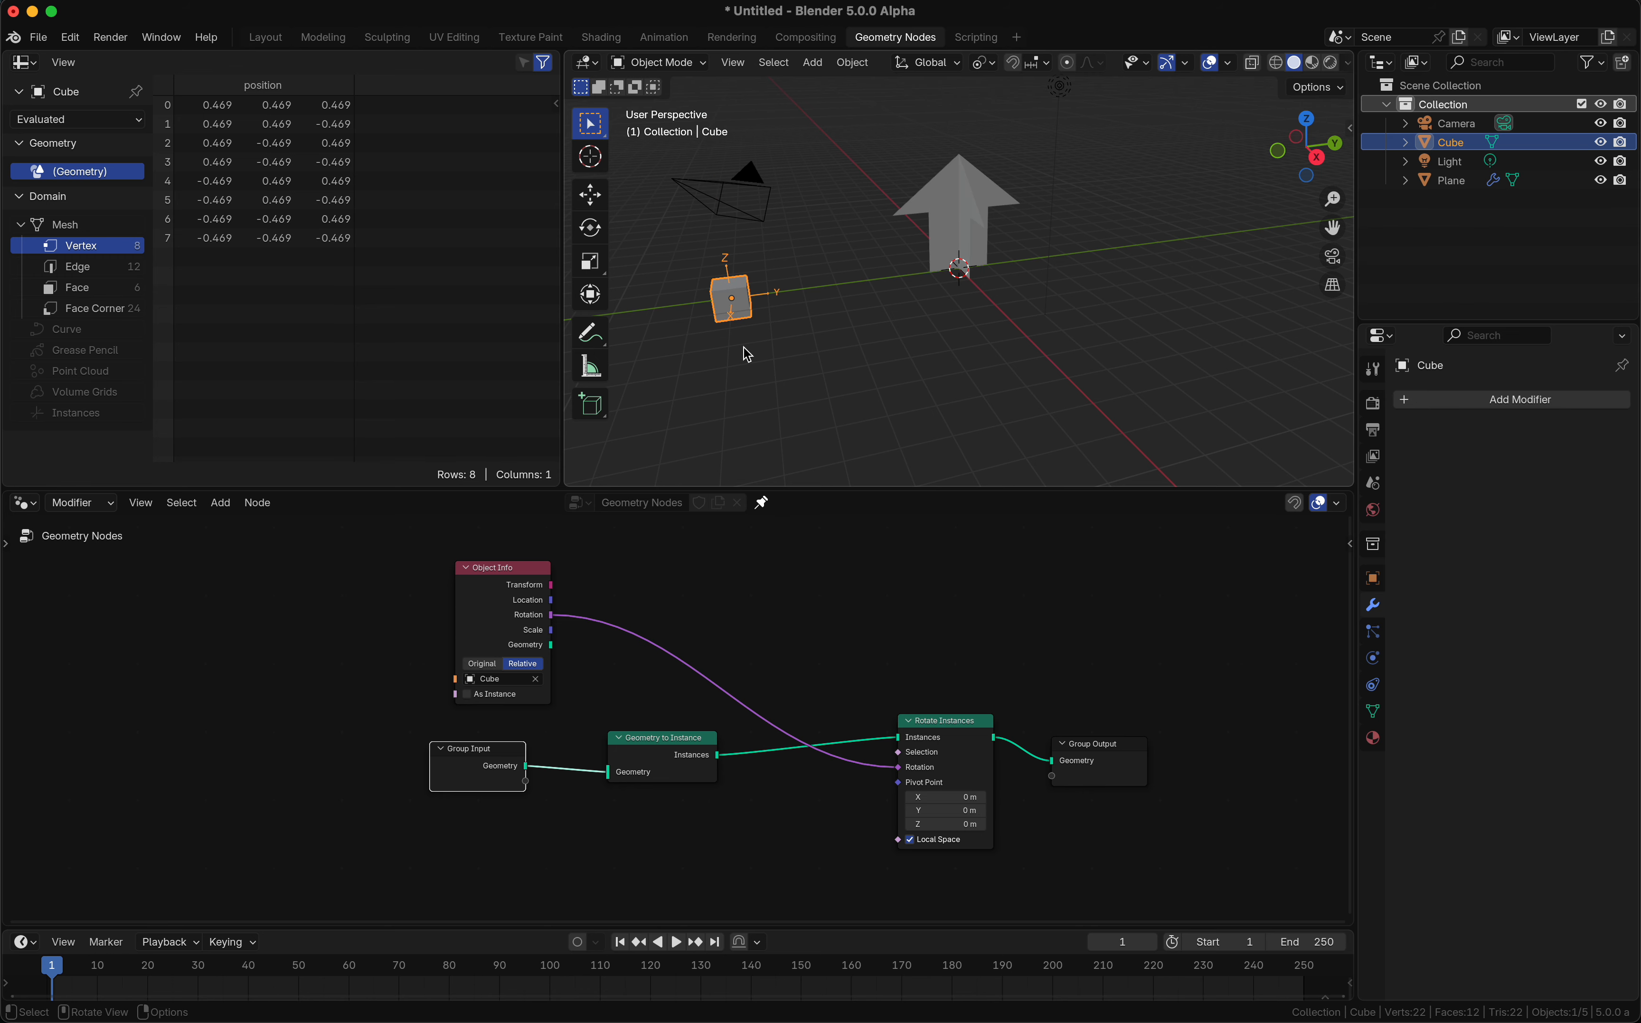
pyautogui.press('r')
pyautogui.press('x')
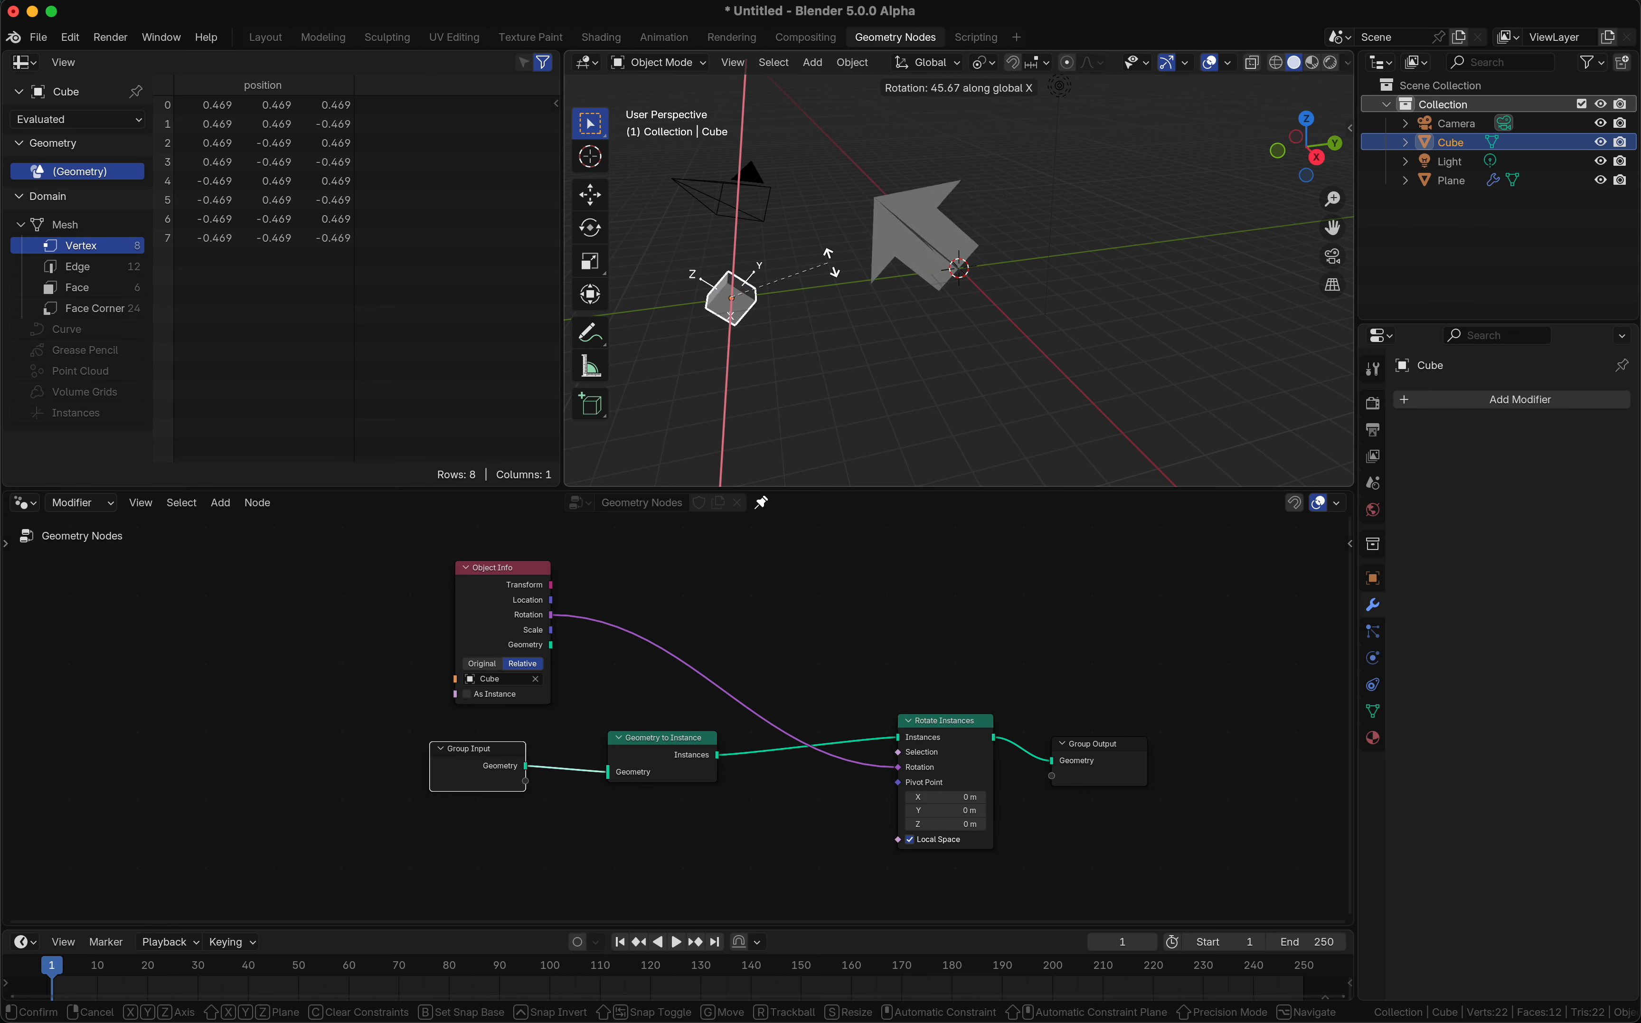
pyautogui.press('x')
pyautogui.press('x')
pyautogui.press('y')
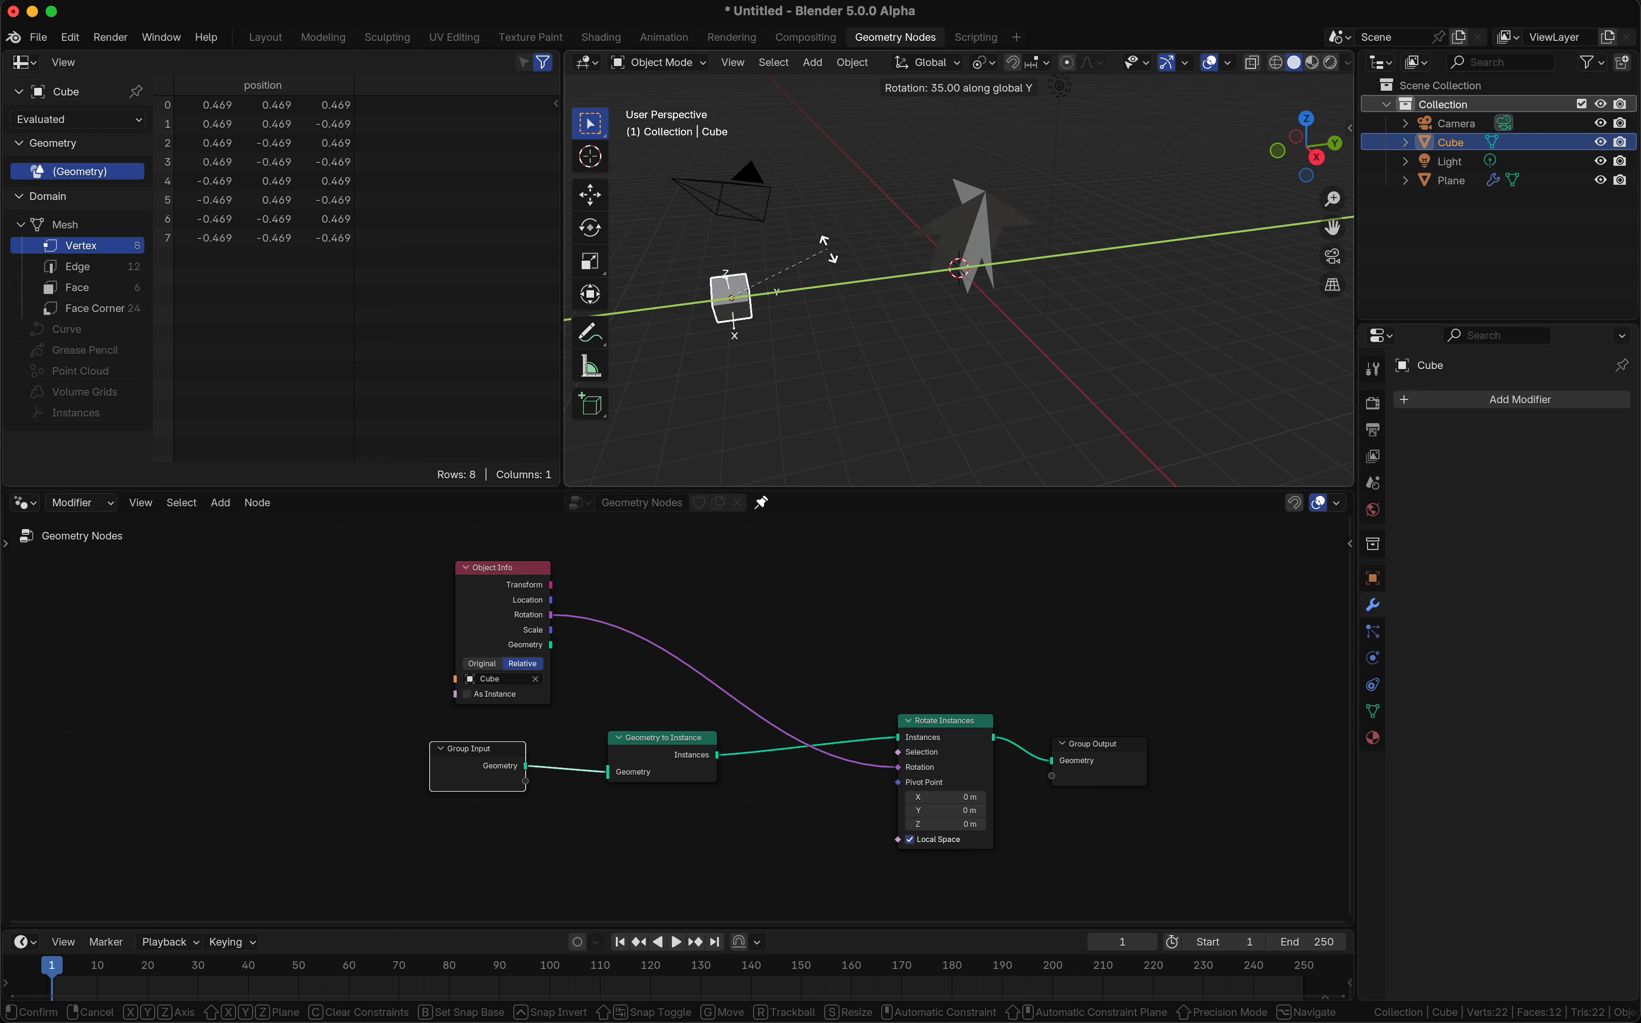
pyautogui.press('Escape')
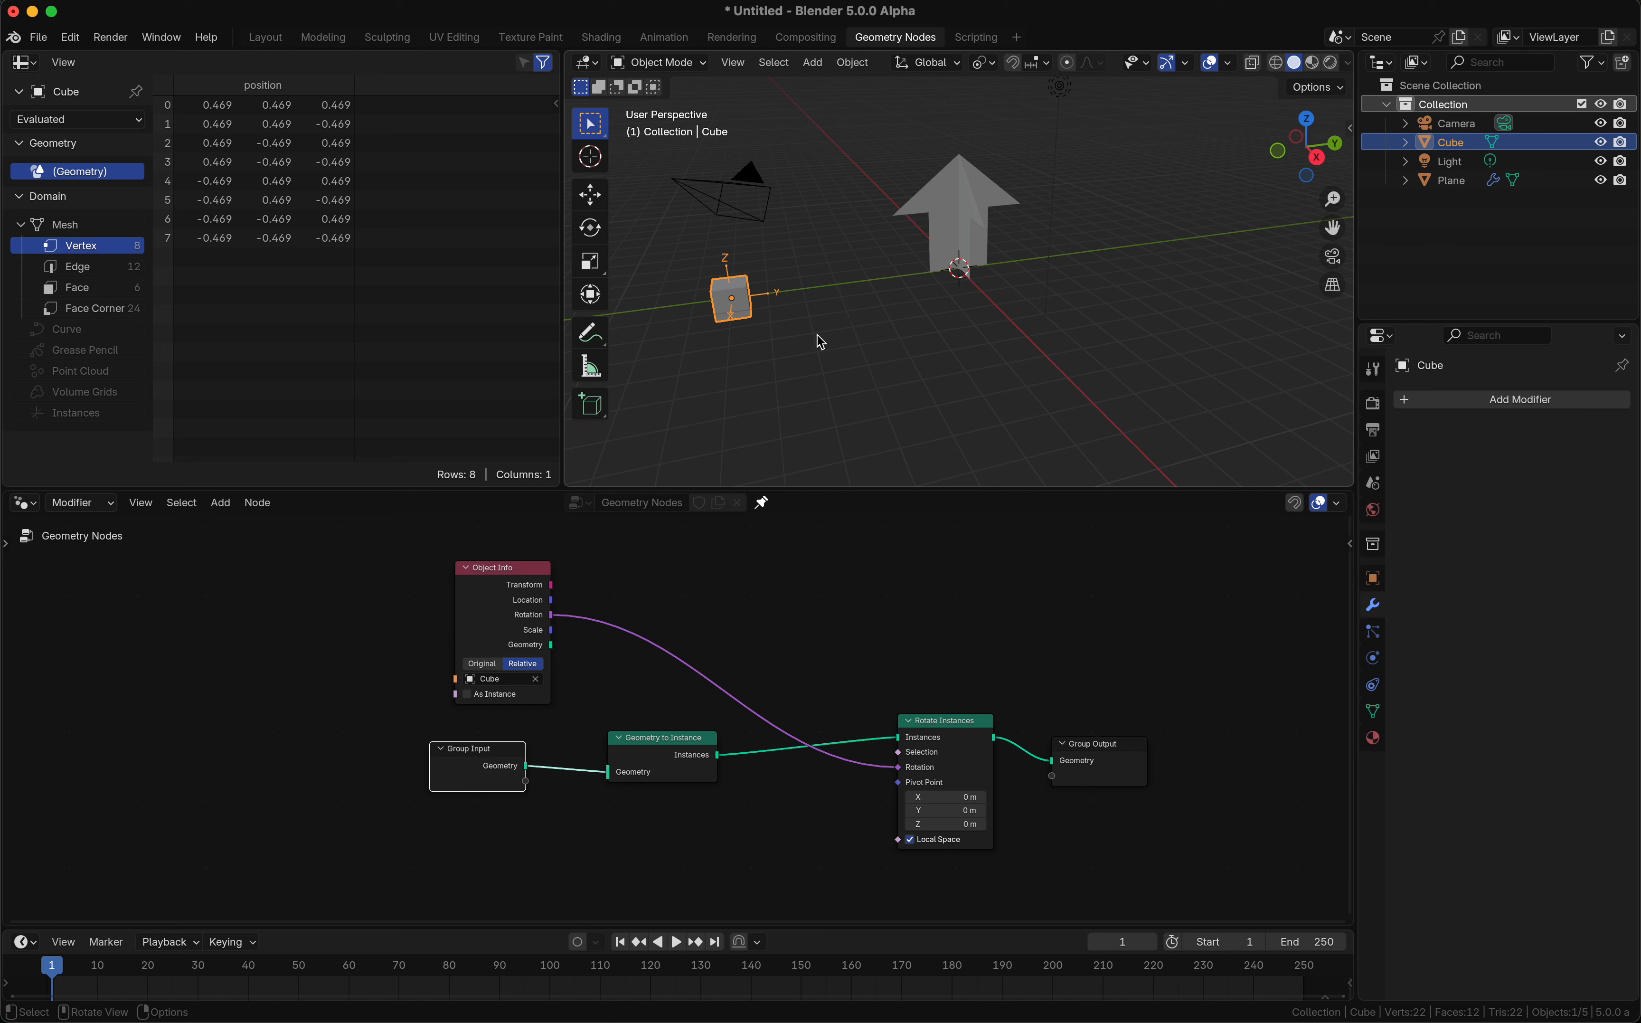
pyautogui.moveTo(871, 306); pyautogui.dragTo(842, 282, button='middle')
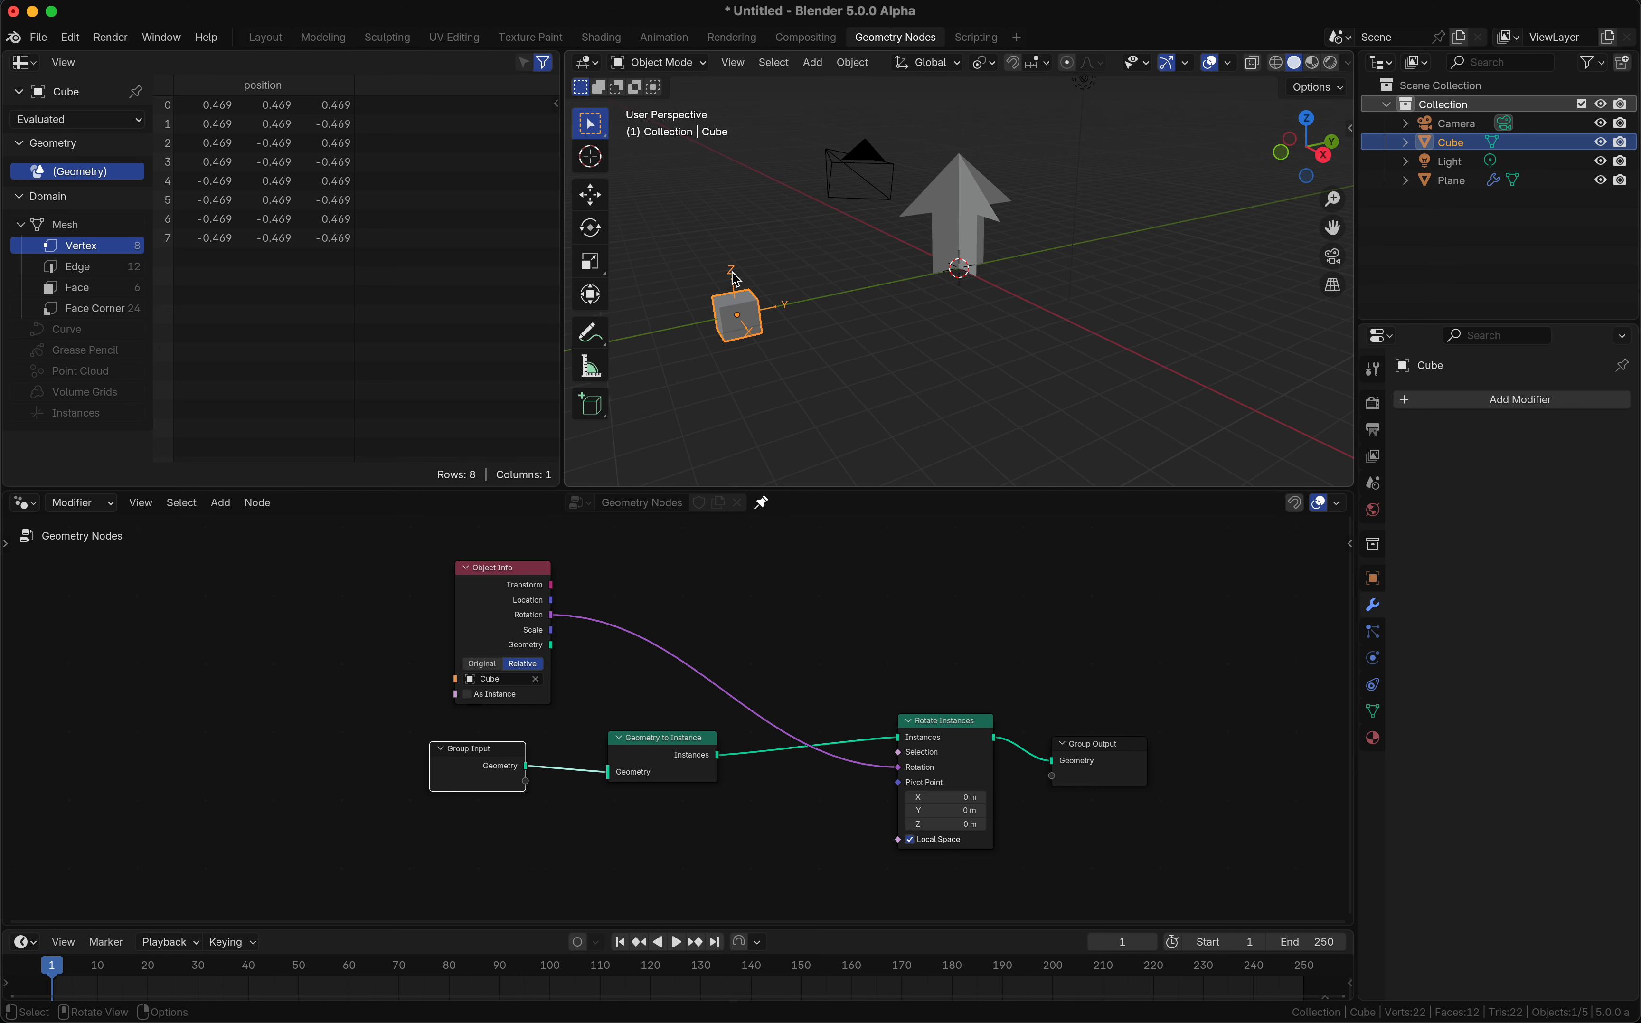
pyautogui.scroll(-5, 751, 321)
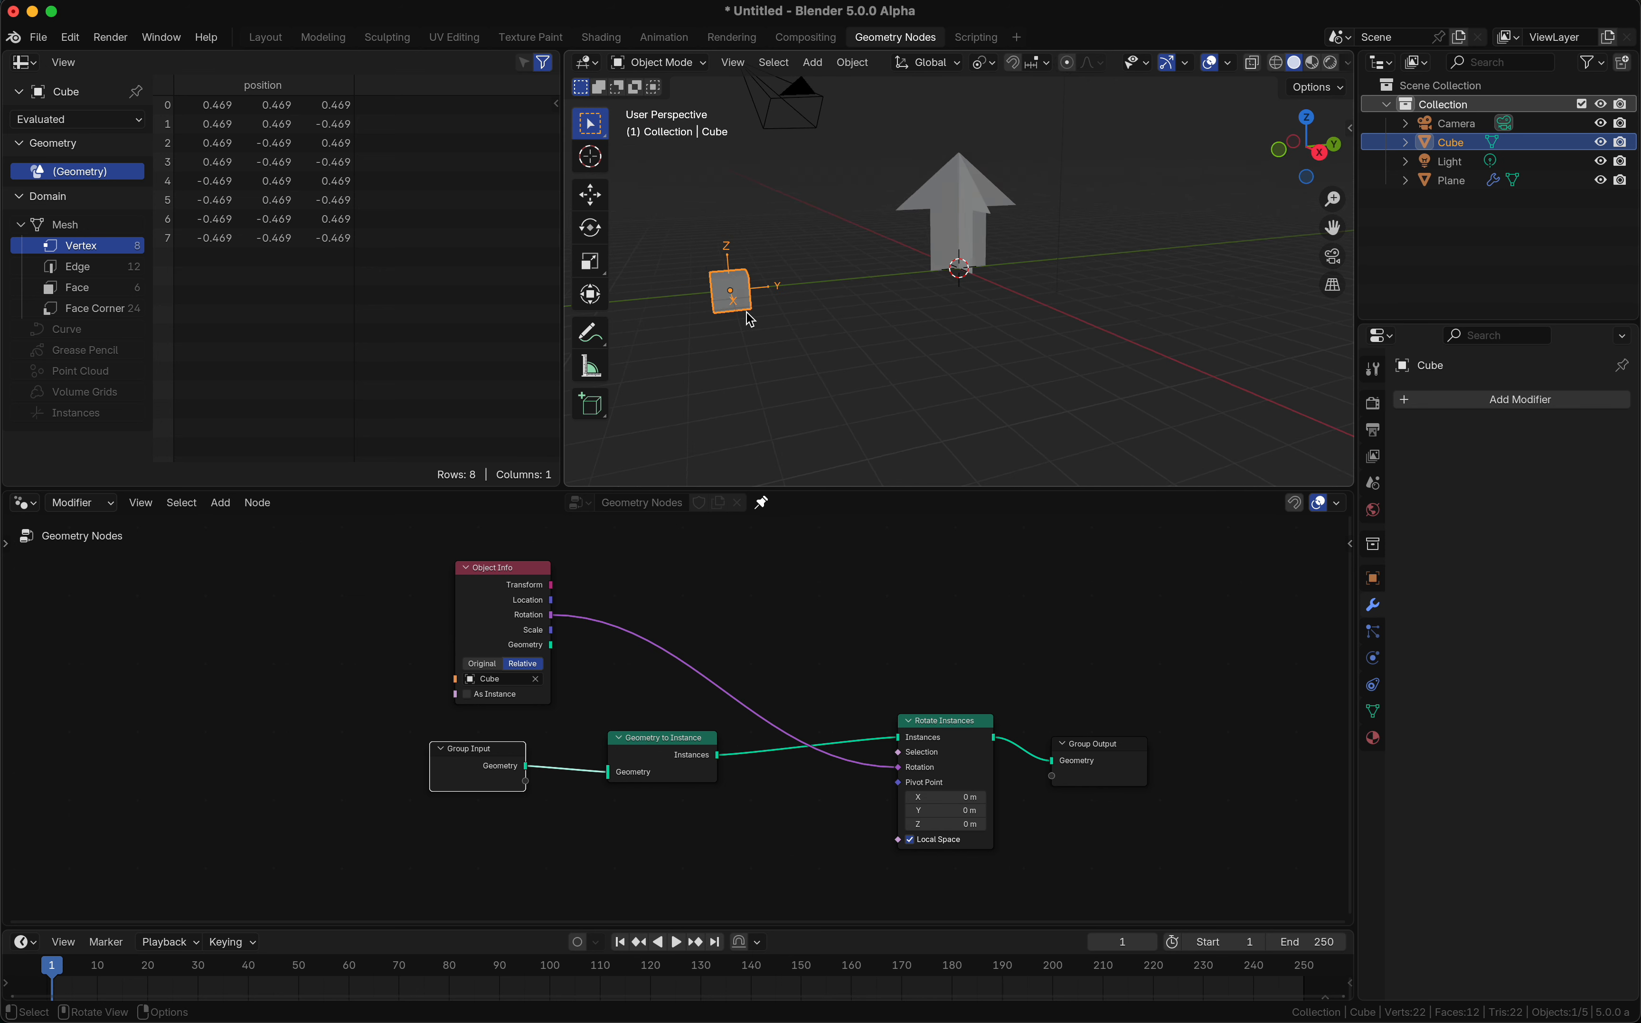
# Step: Add a String to Curves node and place it well above and beyond the Group Output node
pyautogui.hscroll(5, 809, 682)
pyautogui.scroll(4, 809, 682)
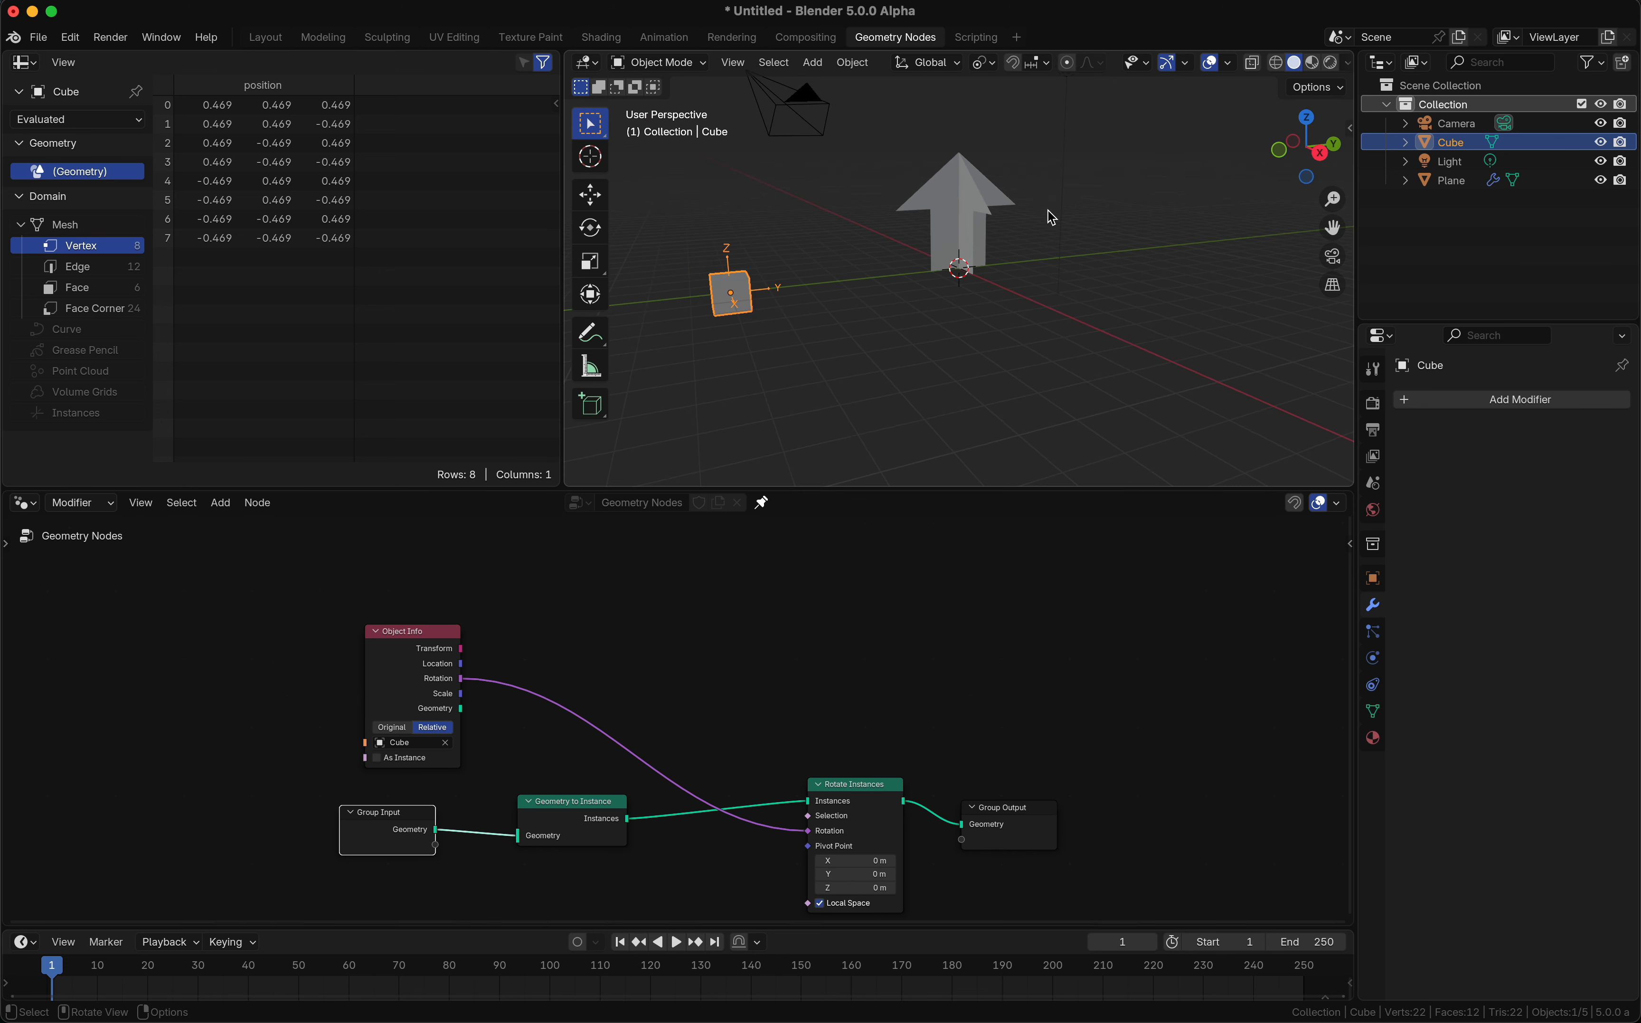
pyautogui.hscroll(3, 945, 630)
pyautogui.scroll(2, 944, 630)
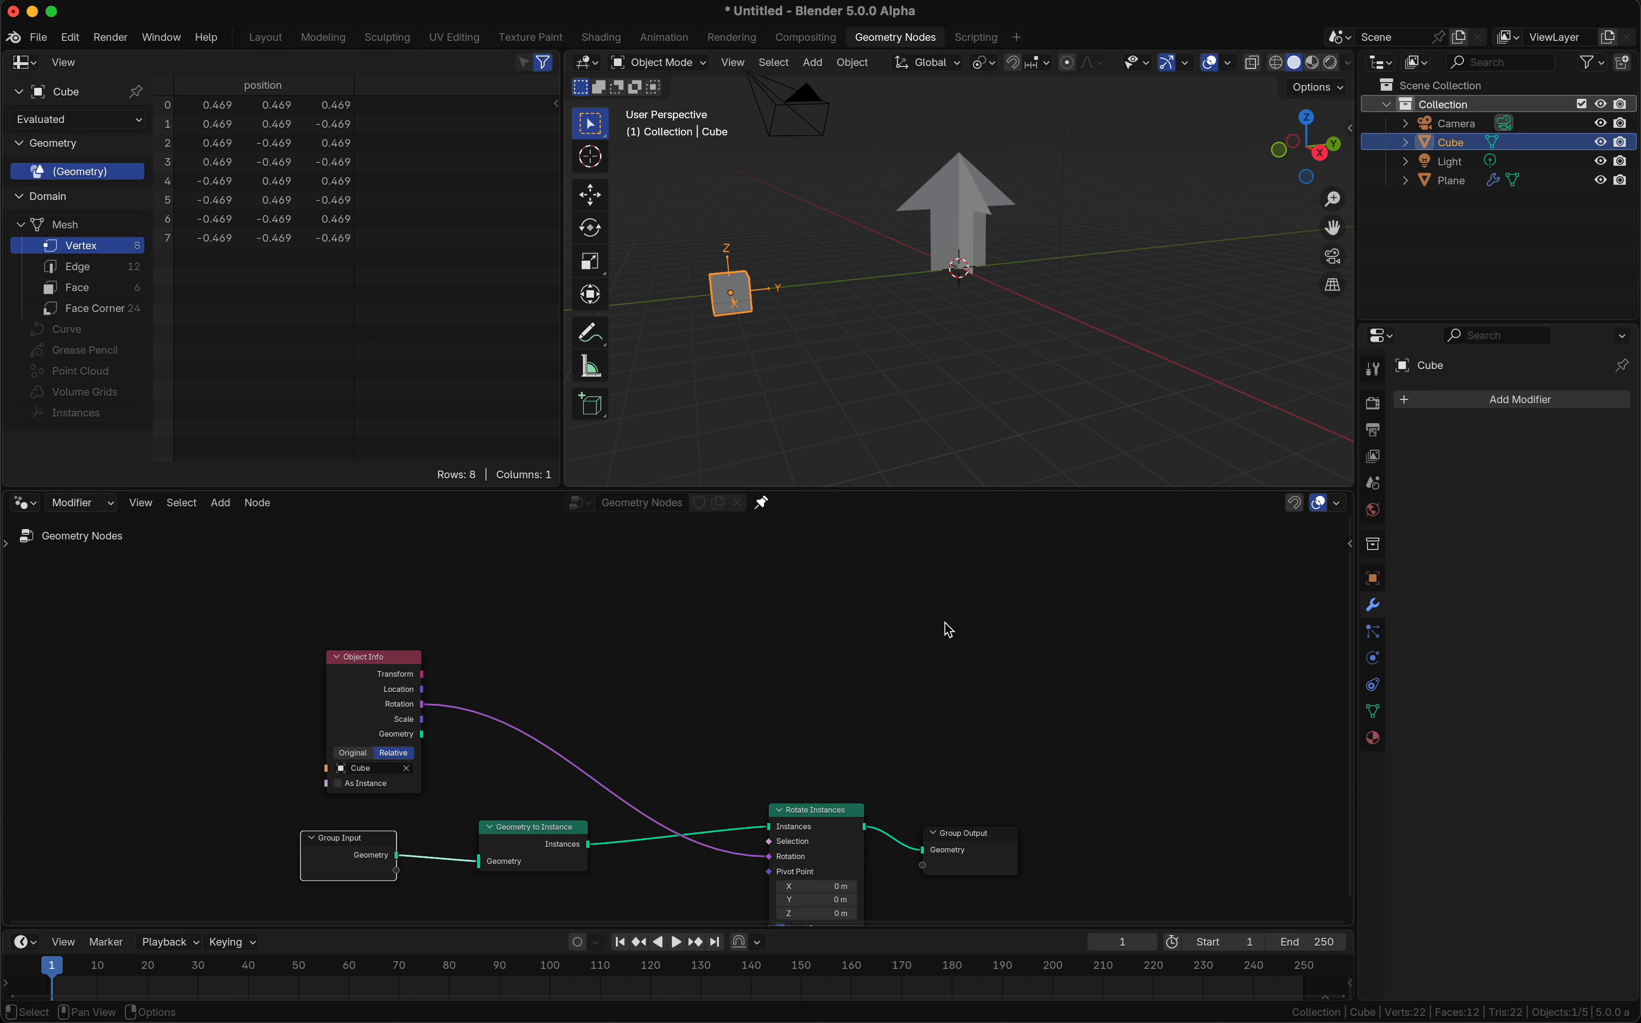
pyautogui.hotkey('shift', 'a')
pyautogui.write('str')
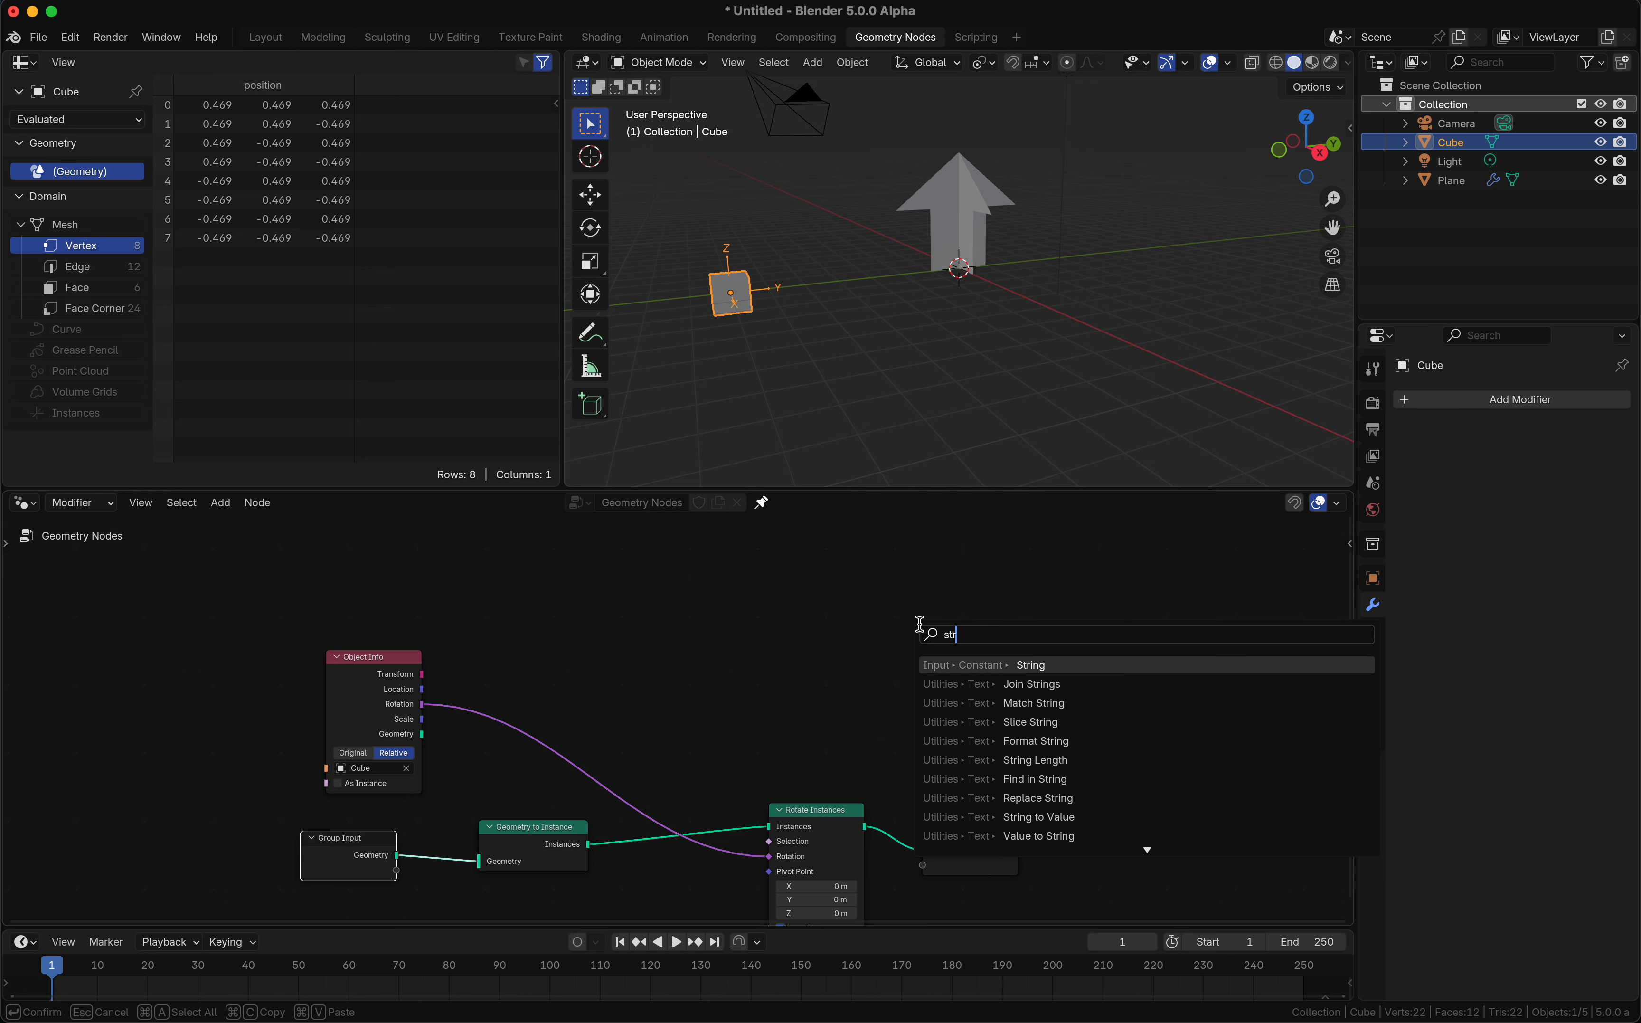
pyautogui.write('ing toc')
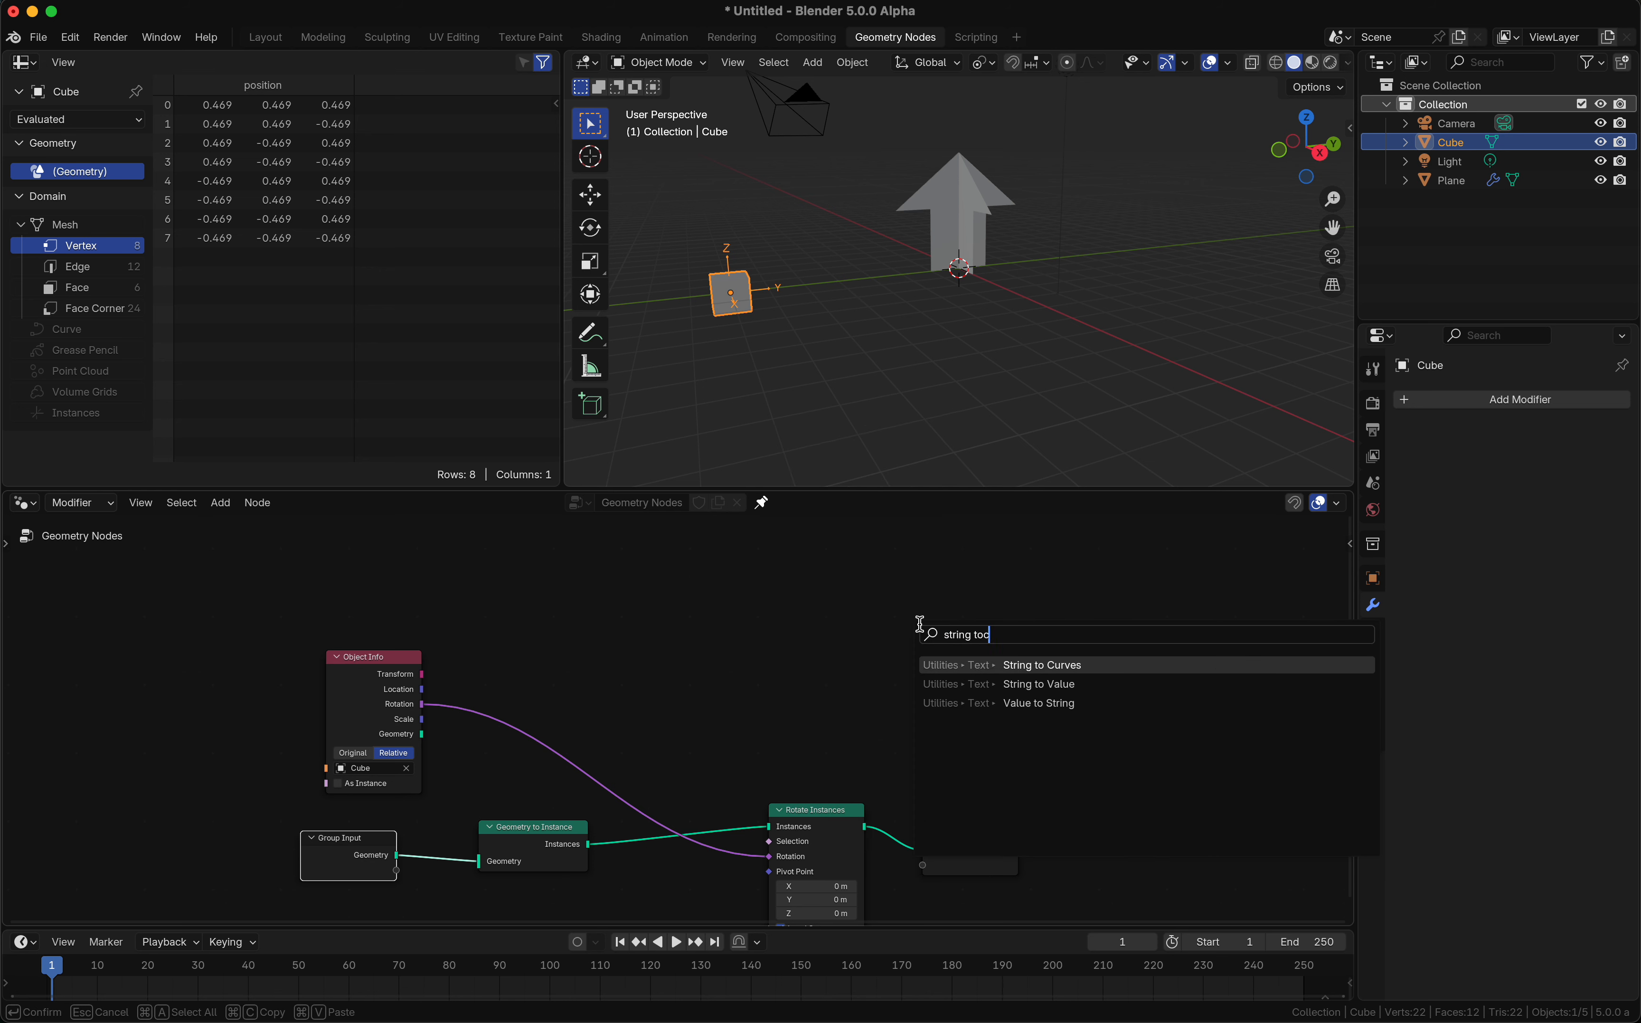
pyautogui.press('Return')
pyautogui.click(835, 706)
pyautogui.scroll(-2, 835, 706)
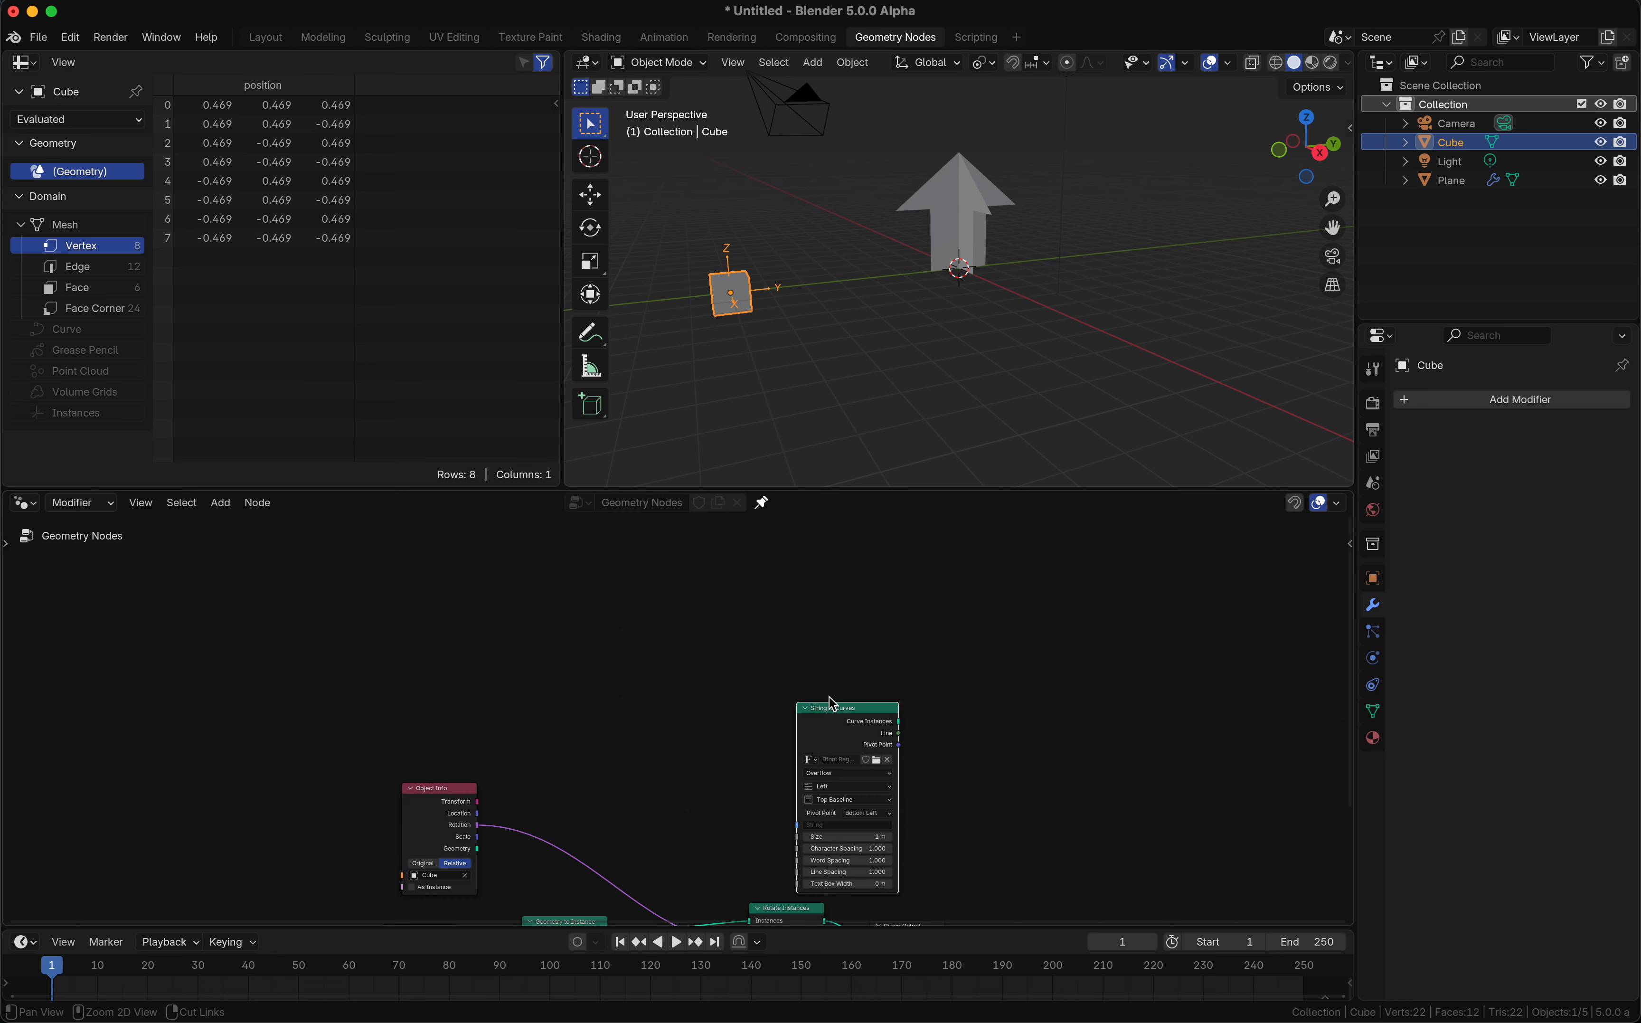
pyautogui.scroll(-3, 838, 676)
pyautogui.moveTo(864, 596); pyautogui.dragTo(869, 596)
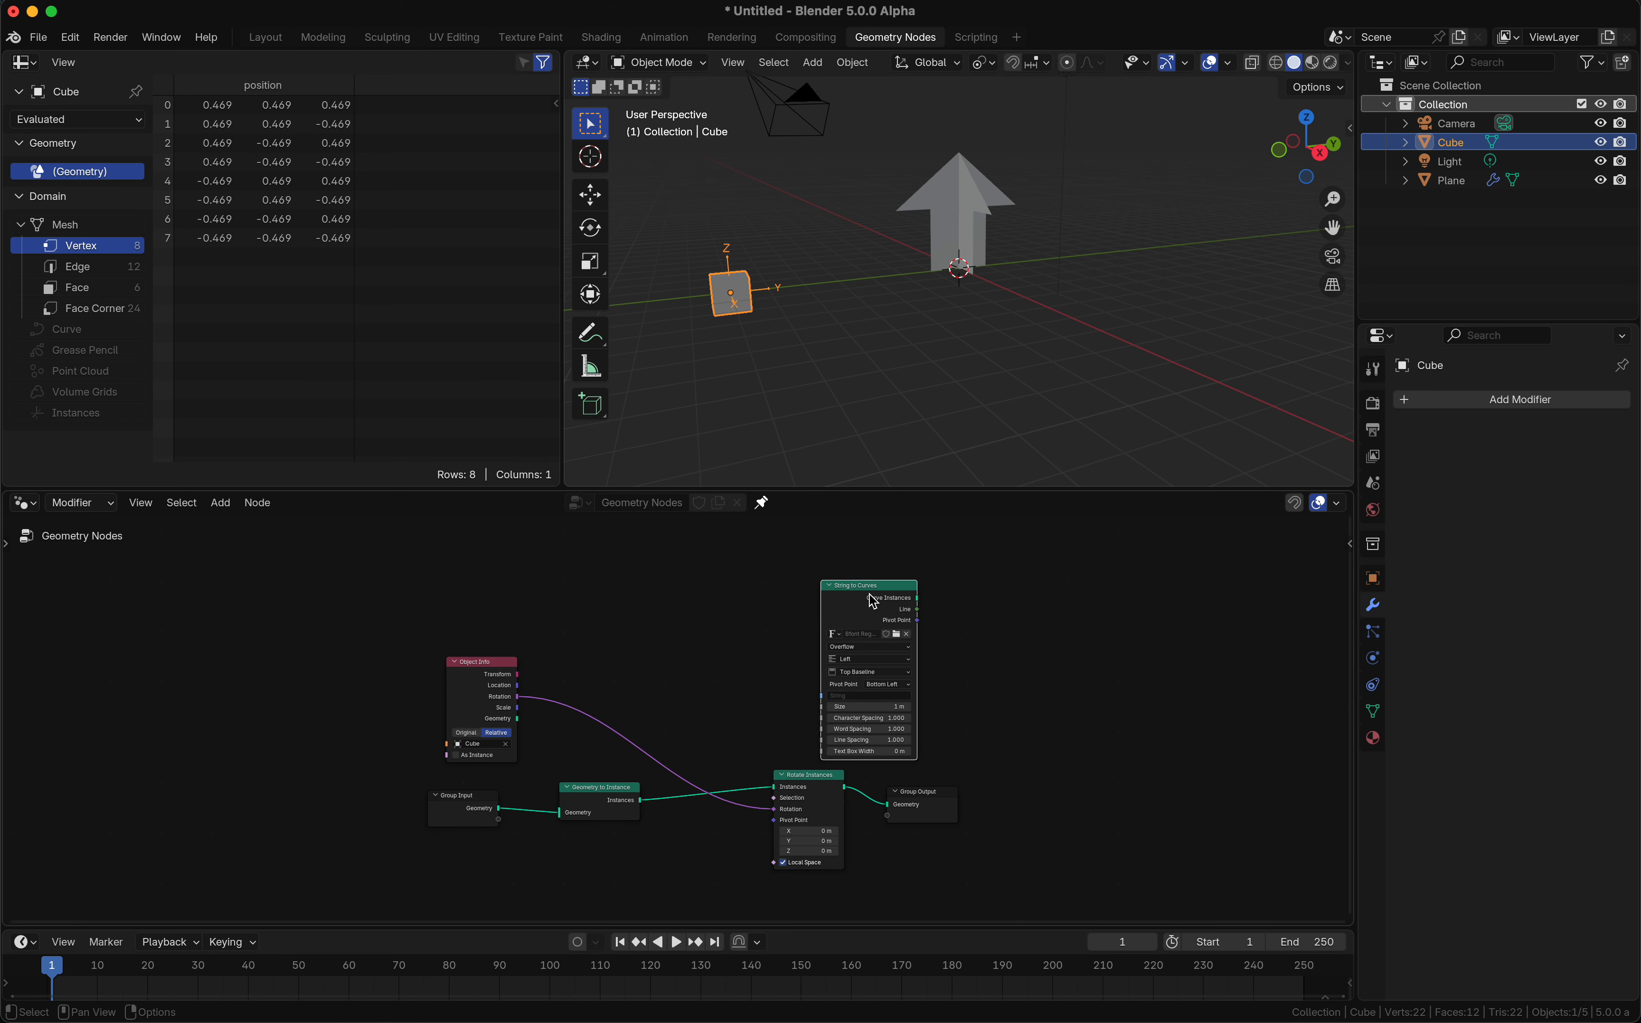
pyautogui.click(858, 705)
pyautogui.click(853, 694)
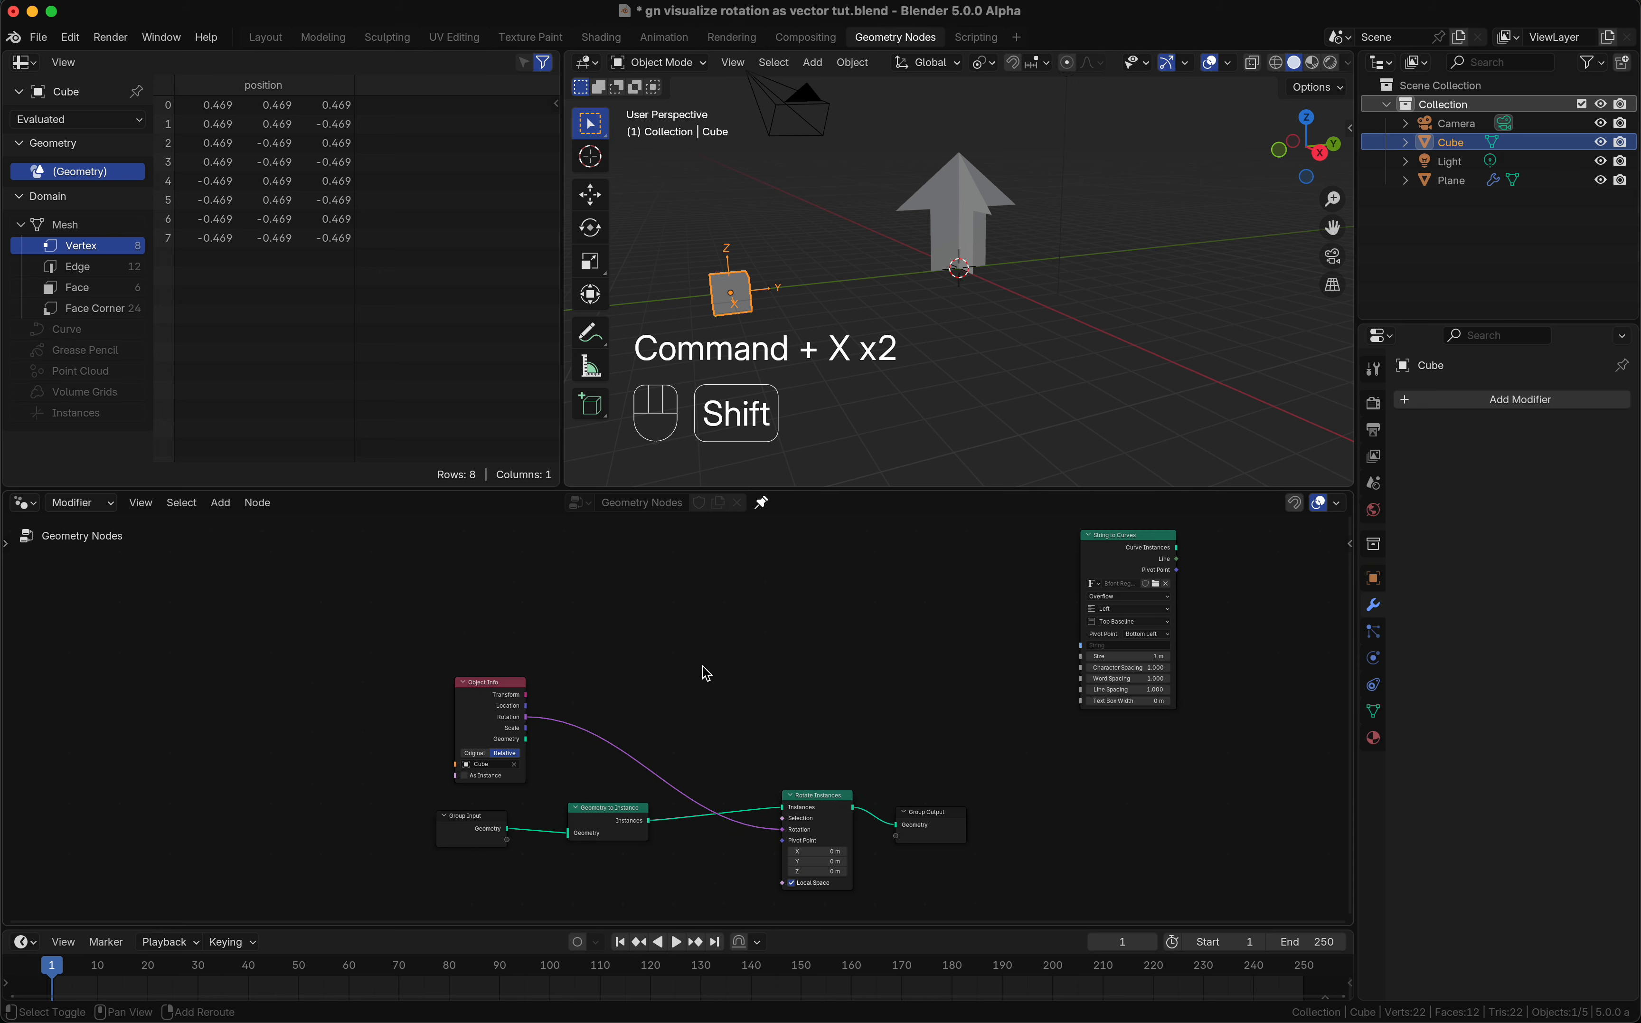
# Step: Add a Rotate Vector node and connect the Object Info node's Rotation output to its Rotation input
pyautogui.hotkey('shift', 'a')
pyautogui.write('rot')
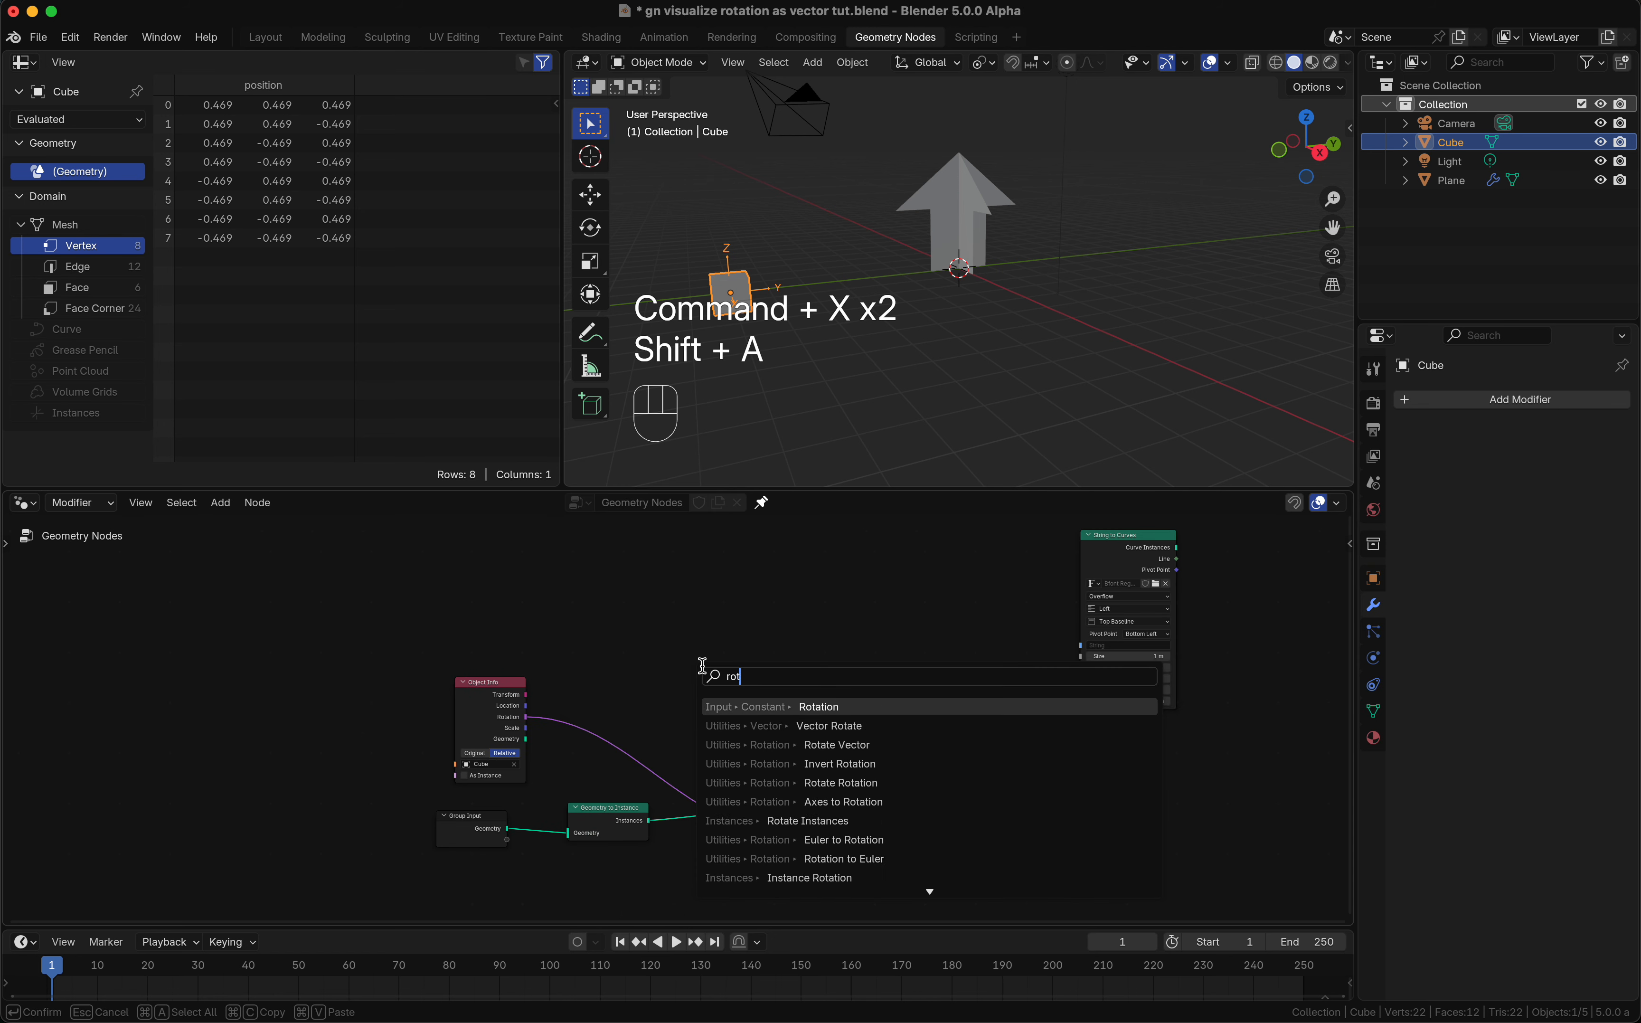
pyautogui.write('ate ve')
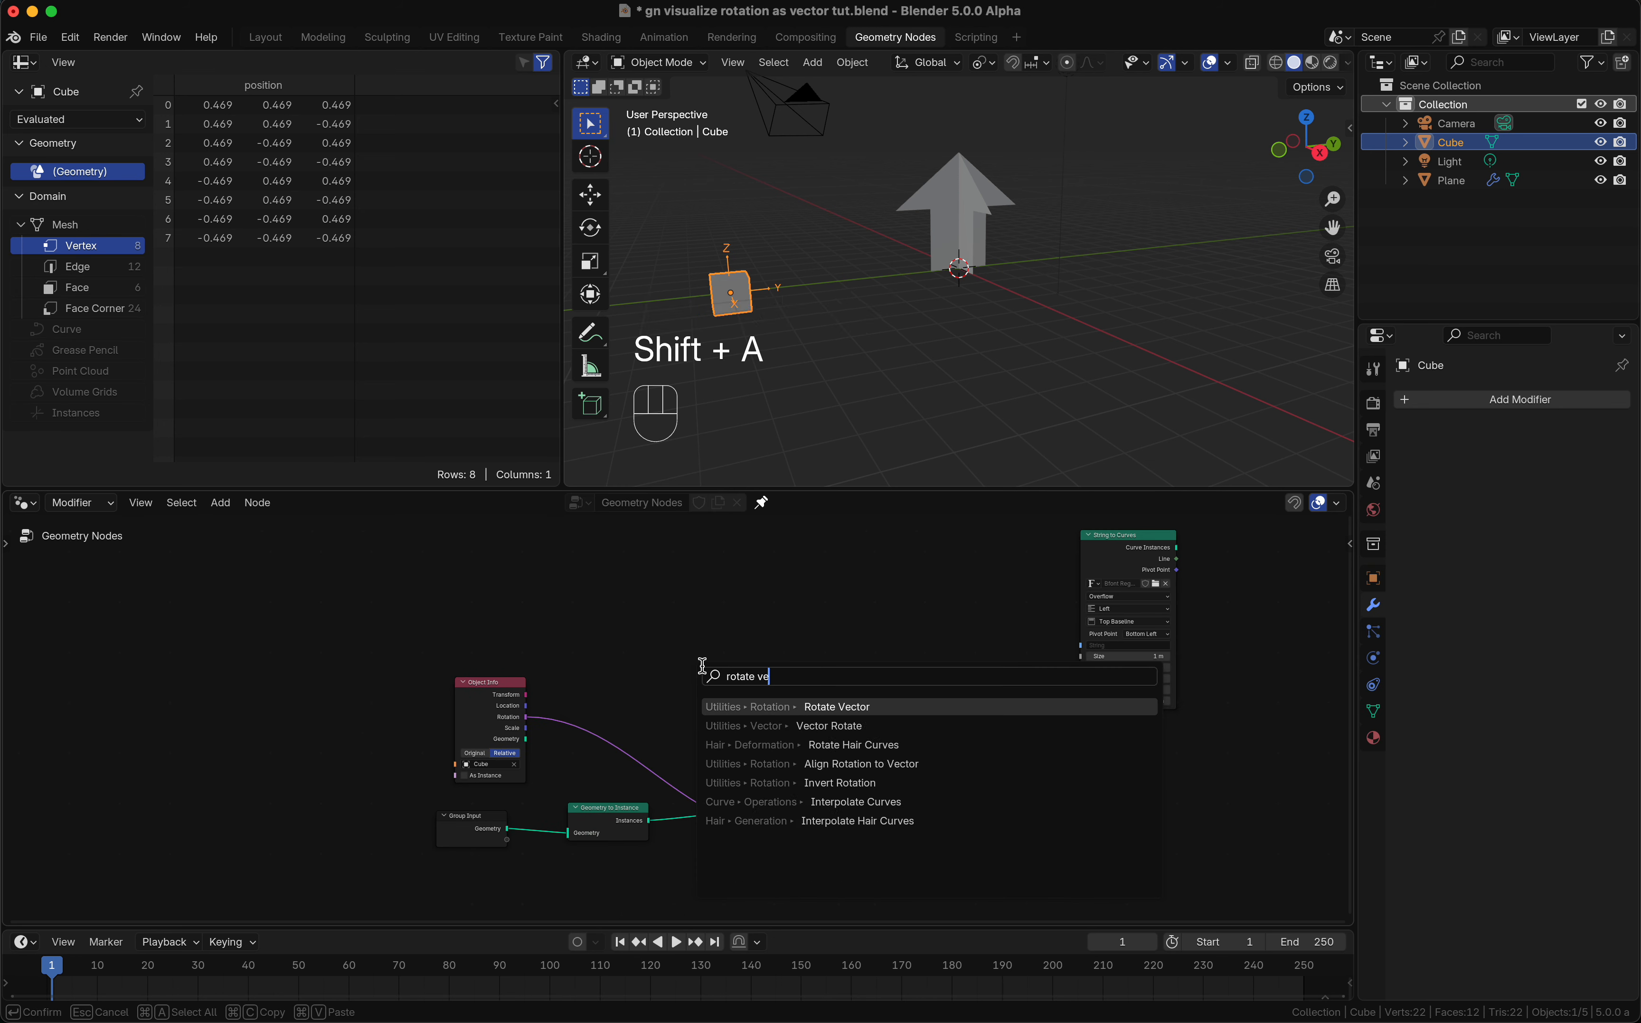
pyautogui.press('Return')
pyautogui.click(694, 619)
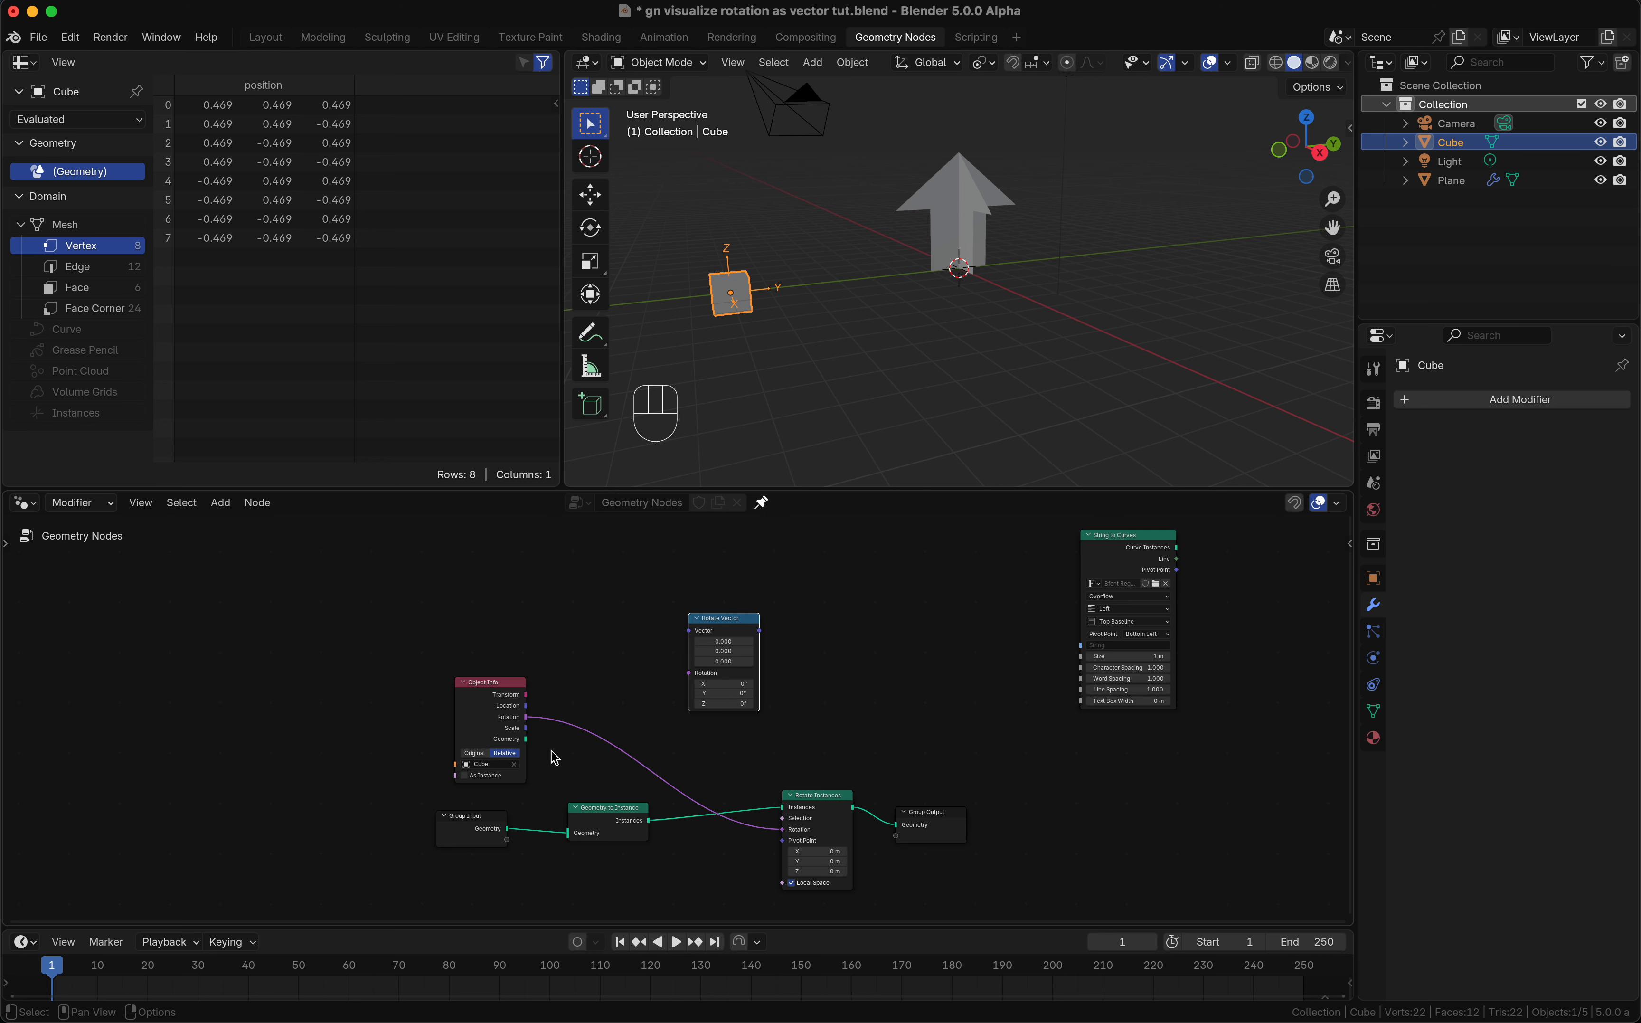
pyautogui.moveTo(526, 716); pyautogui.dragTo(692, 678)
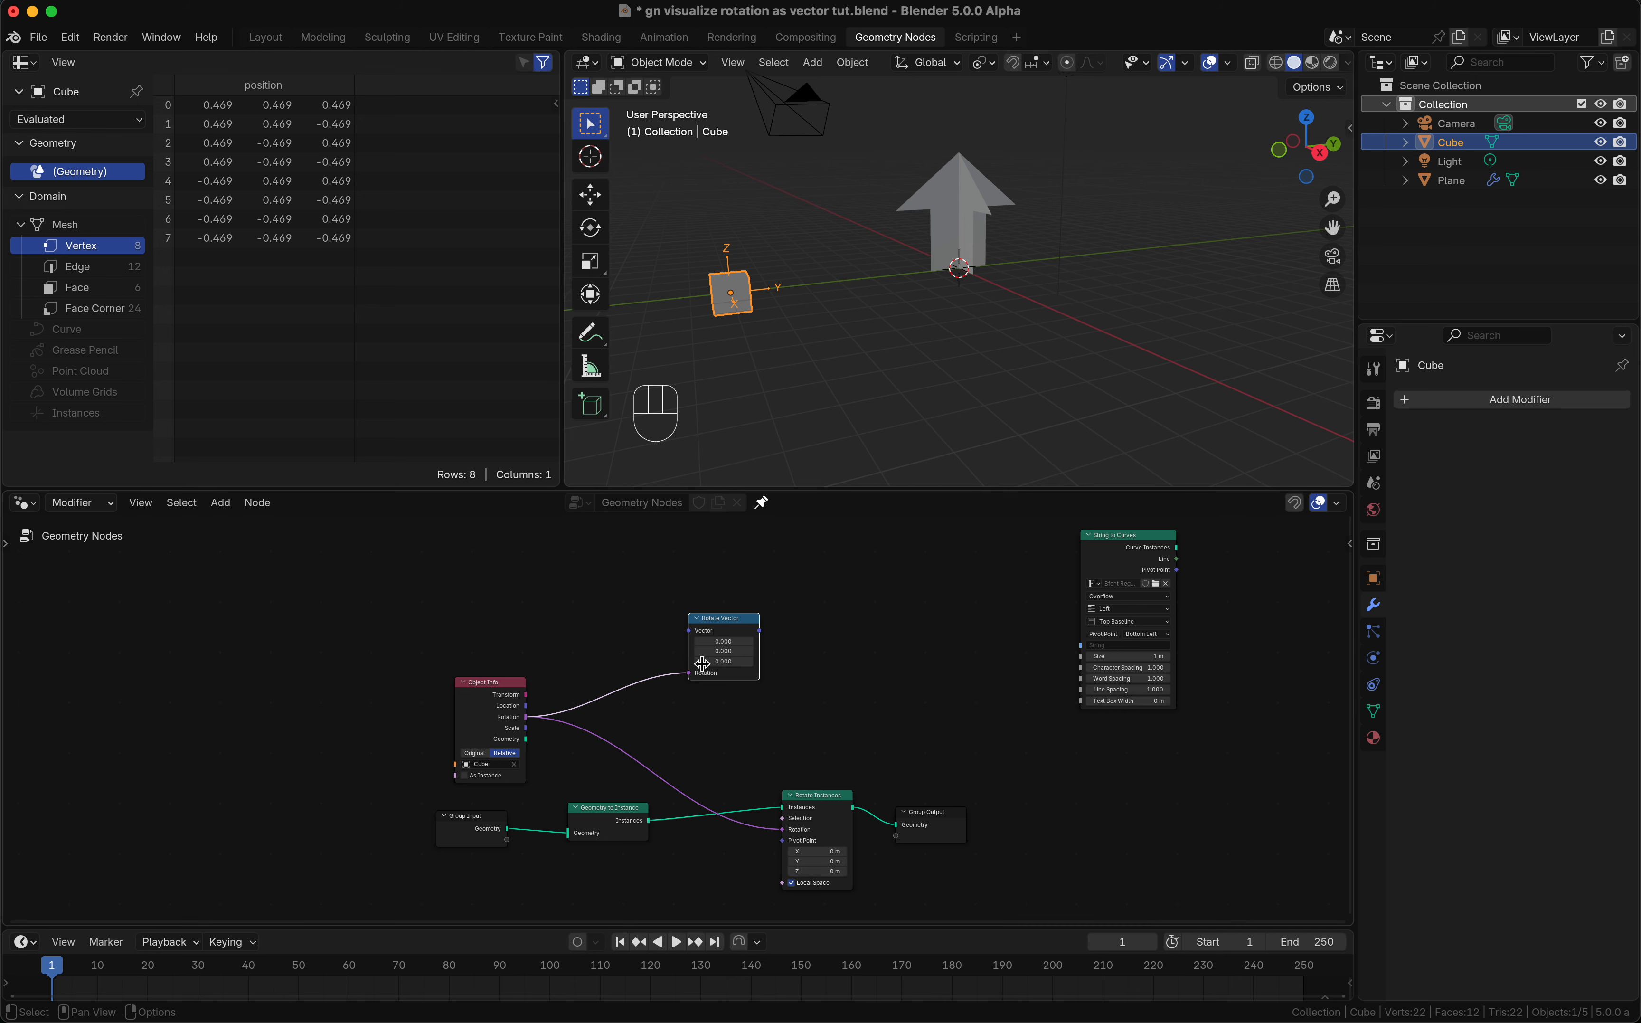
# Step: Set the Z component of the Rotate Vector node's Vector input to 1
pyautogui.click(737, 661)
pyautogui.write('1')
pyautogui.press('Return')
pyautogui.hscroll(2, 707, 285)
pyautogui.click(1123, 545)
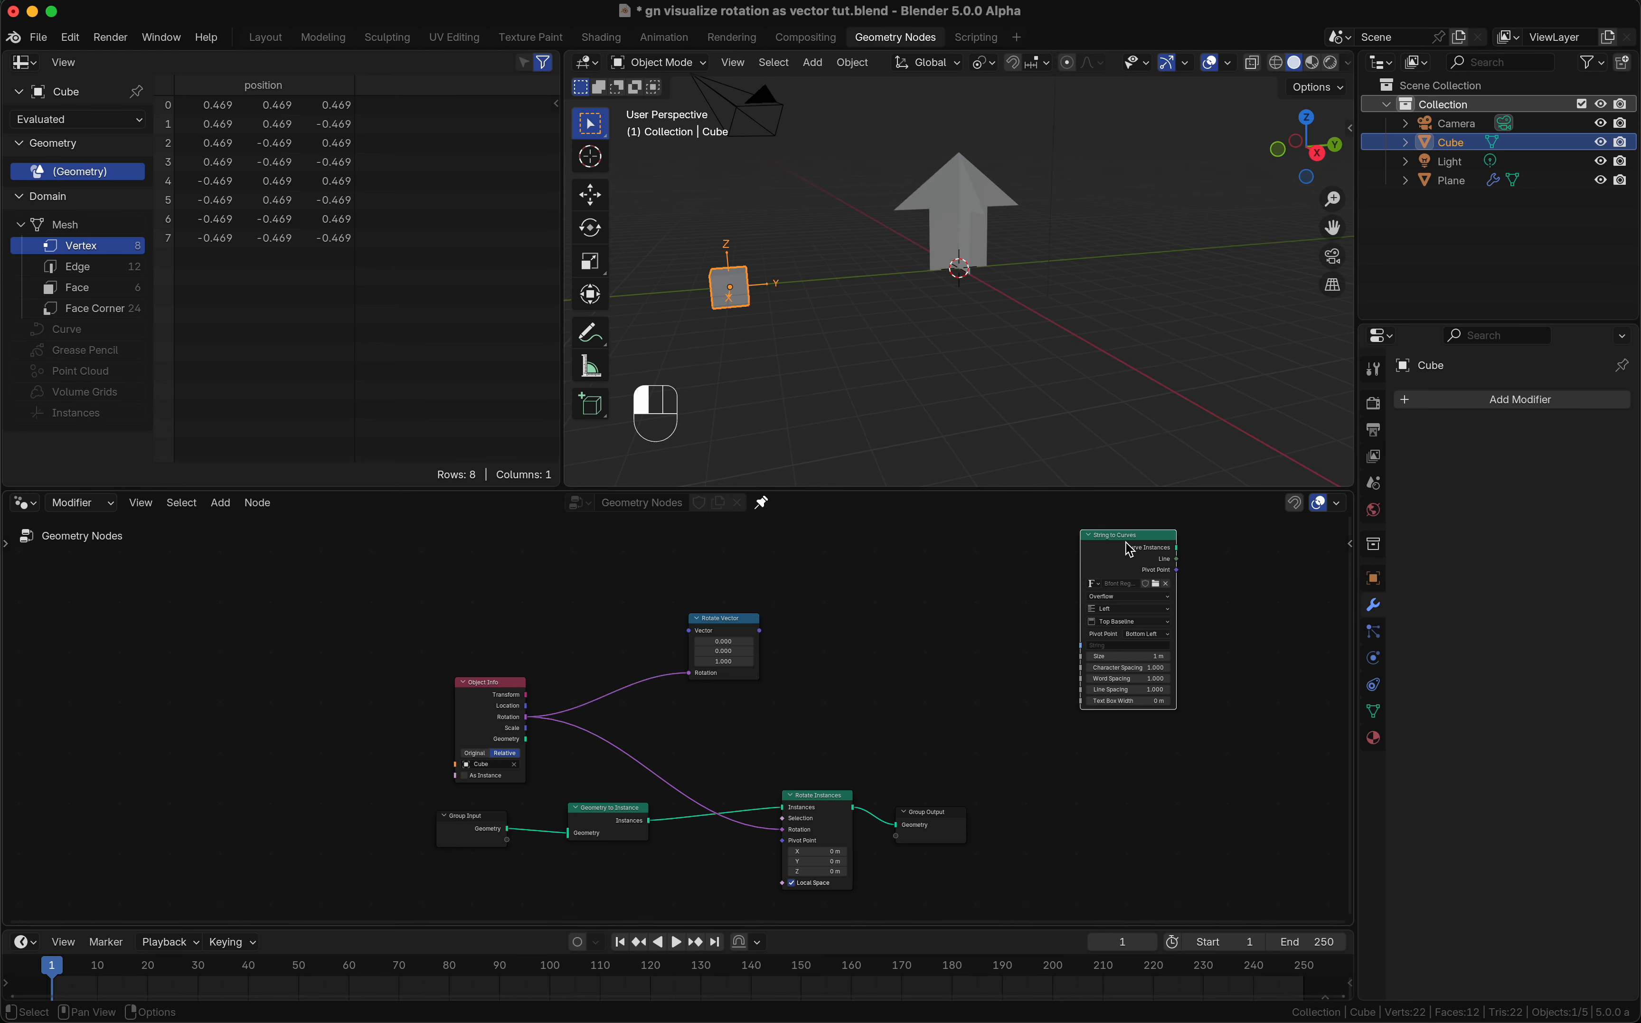
# Step: Add a Separate XYZ node beside Rotate Vector and connect the rotated vector to its Vector input
pyautogui.click(719, 630)
pyautogui.moveTo(728, 629); pyautogui.dragTo(798, 615)
pyautogui.hotkey('shift', 'a')
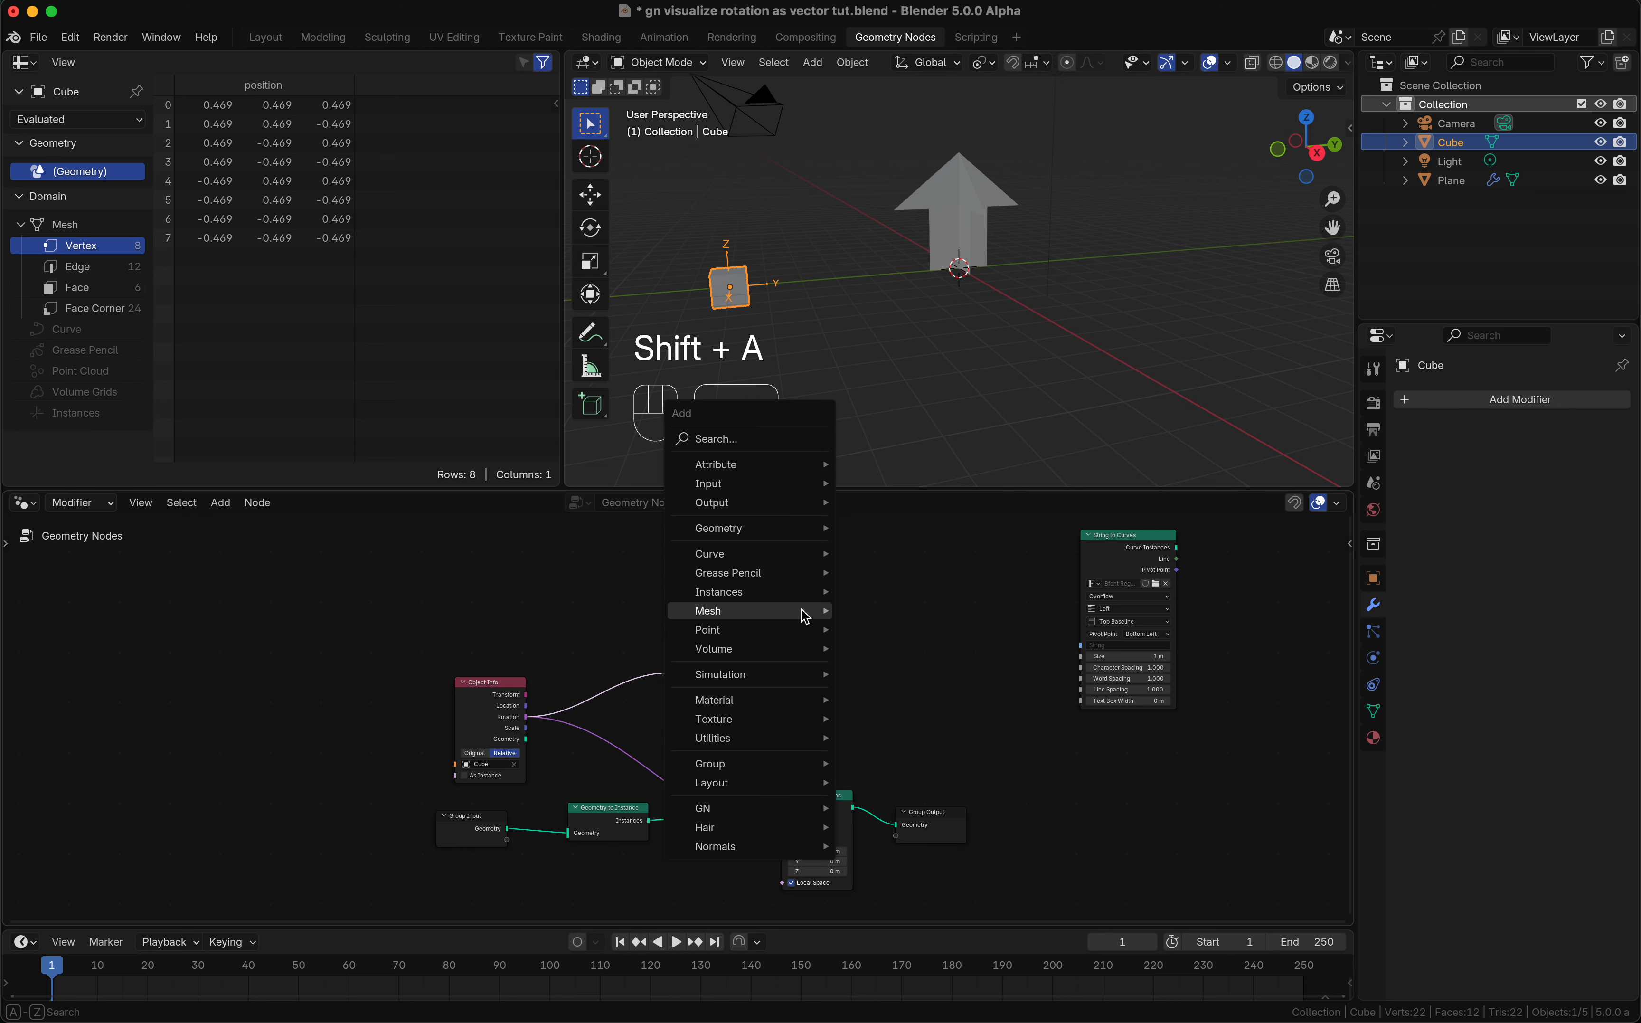
pyautogui.write('sep')
pyautogui.press('Return')
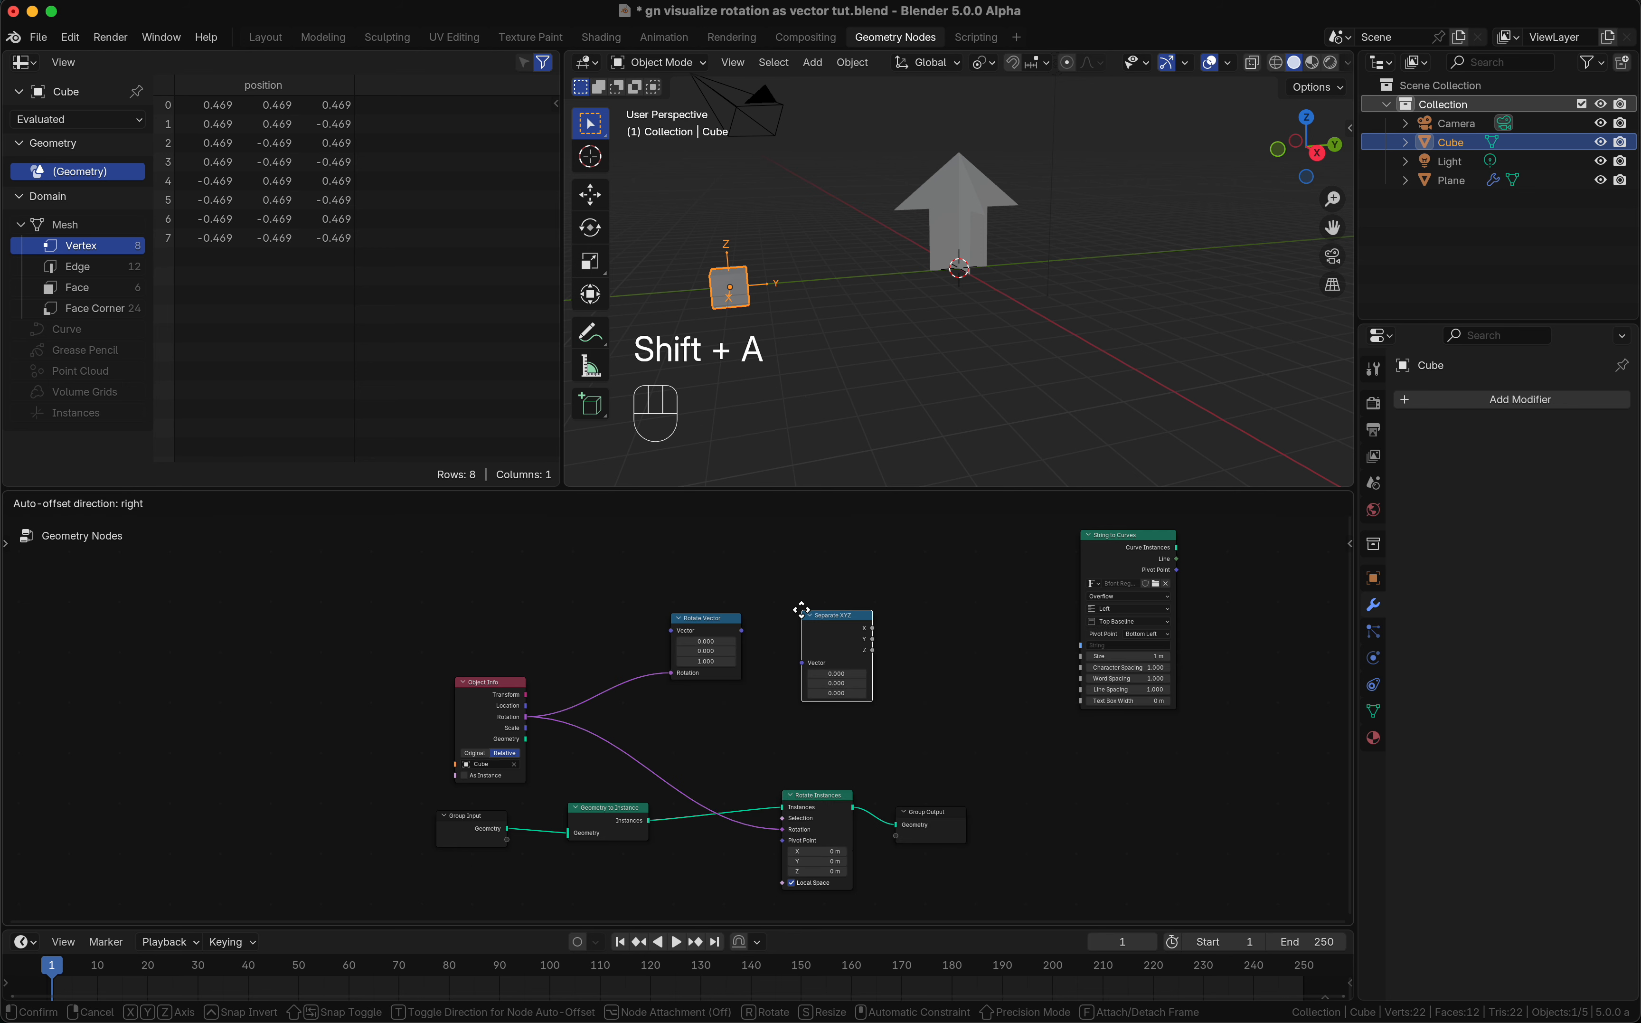
pyautogui.click(778, 608)
pyautogui.moveTo(745, 629); pyautogui.dragTo(775, 660)
# Step: Move the Group Output node farther from Rotate Instances and insert a Join Geometry node just before it
pyautogui.hscroll(10, 731, 717)
pyautogui.click(591, 826)
pyautogui.moveTo(591, 826); pyautogui.dragTo(1210, 812)
pyautogui.hotkey('shift', 'a')
pyautogui.moveTo(1146, 812)
pyautogui.write('join')
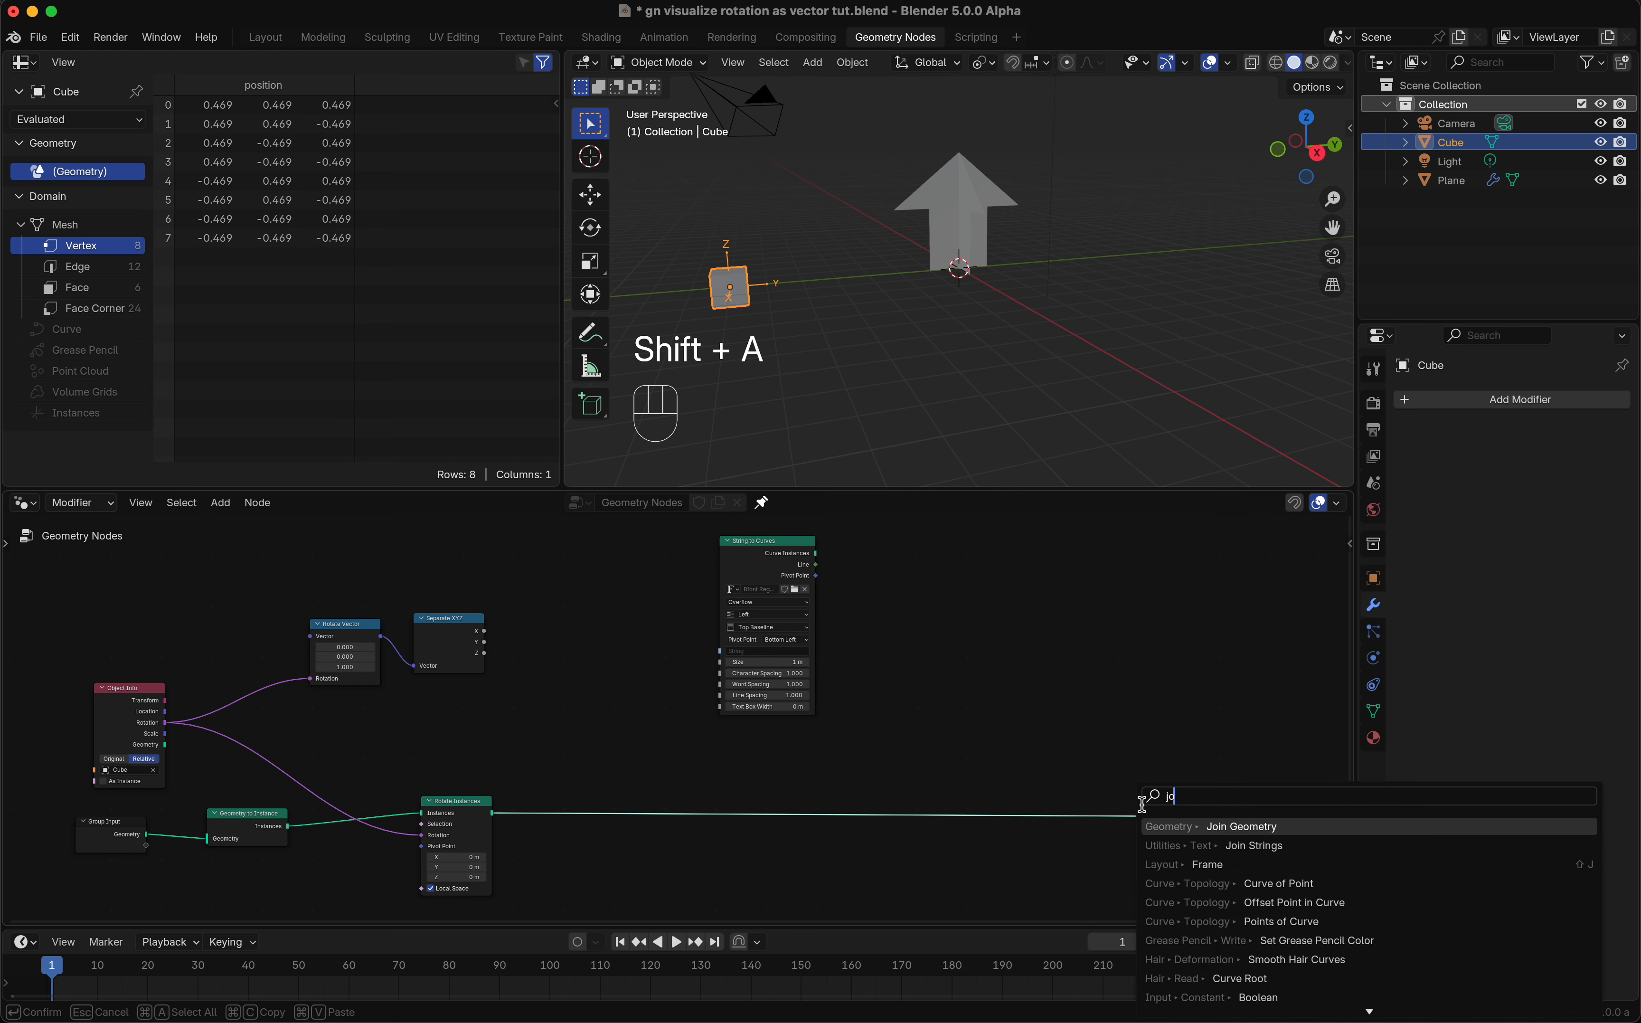
pyautogui.press('Return')
pyautogui.click(1060, 805)
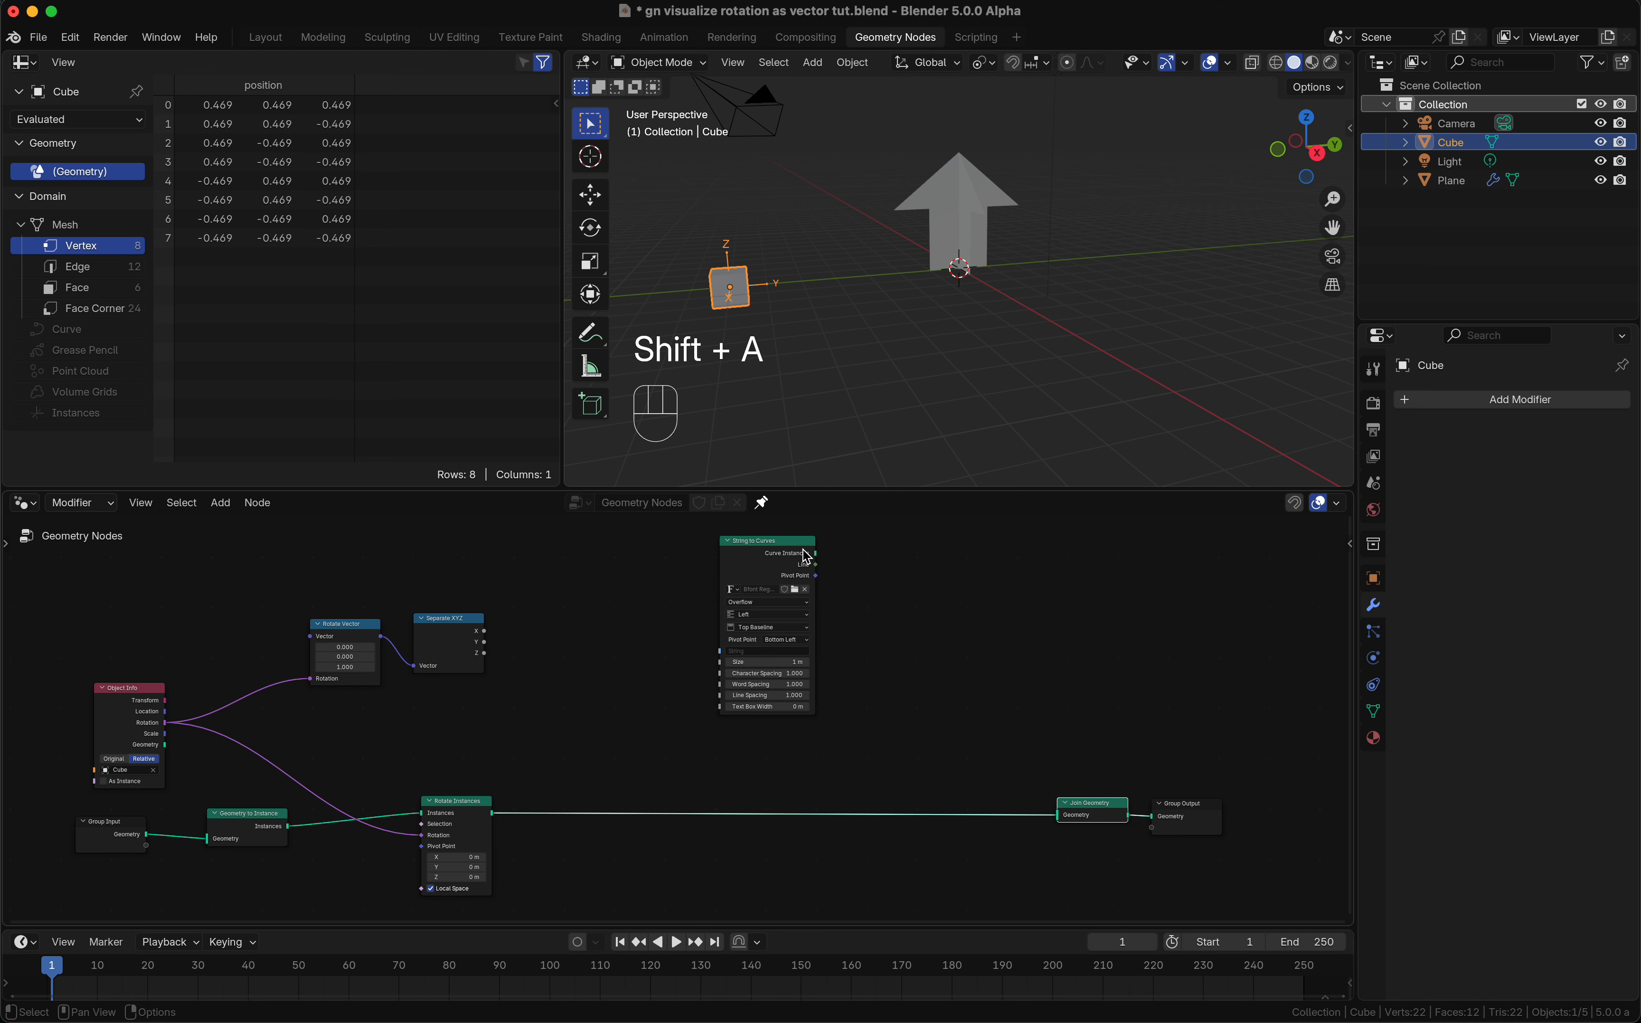
# Step: Connect the String to Curves node's Curve Instances output to Join Geometry and set its String to "fun"
pyautogui.moveTo(816, 553); pyautogui.dragTo(1058, 814)
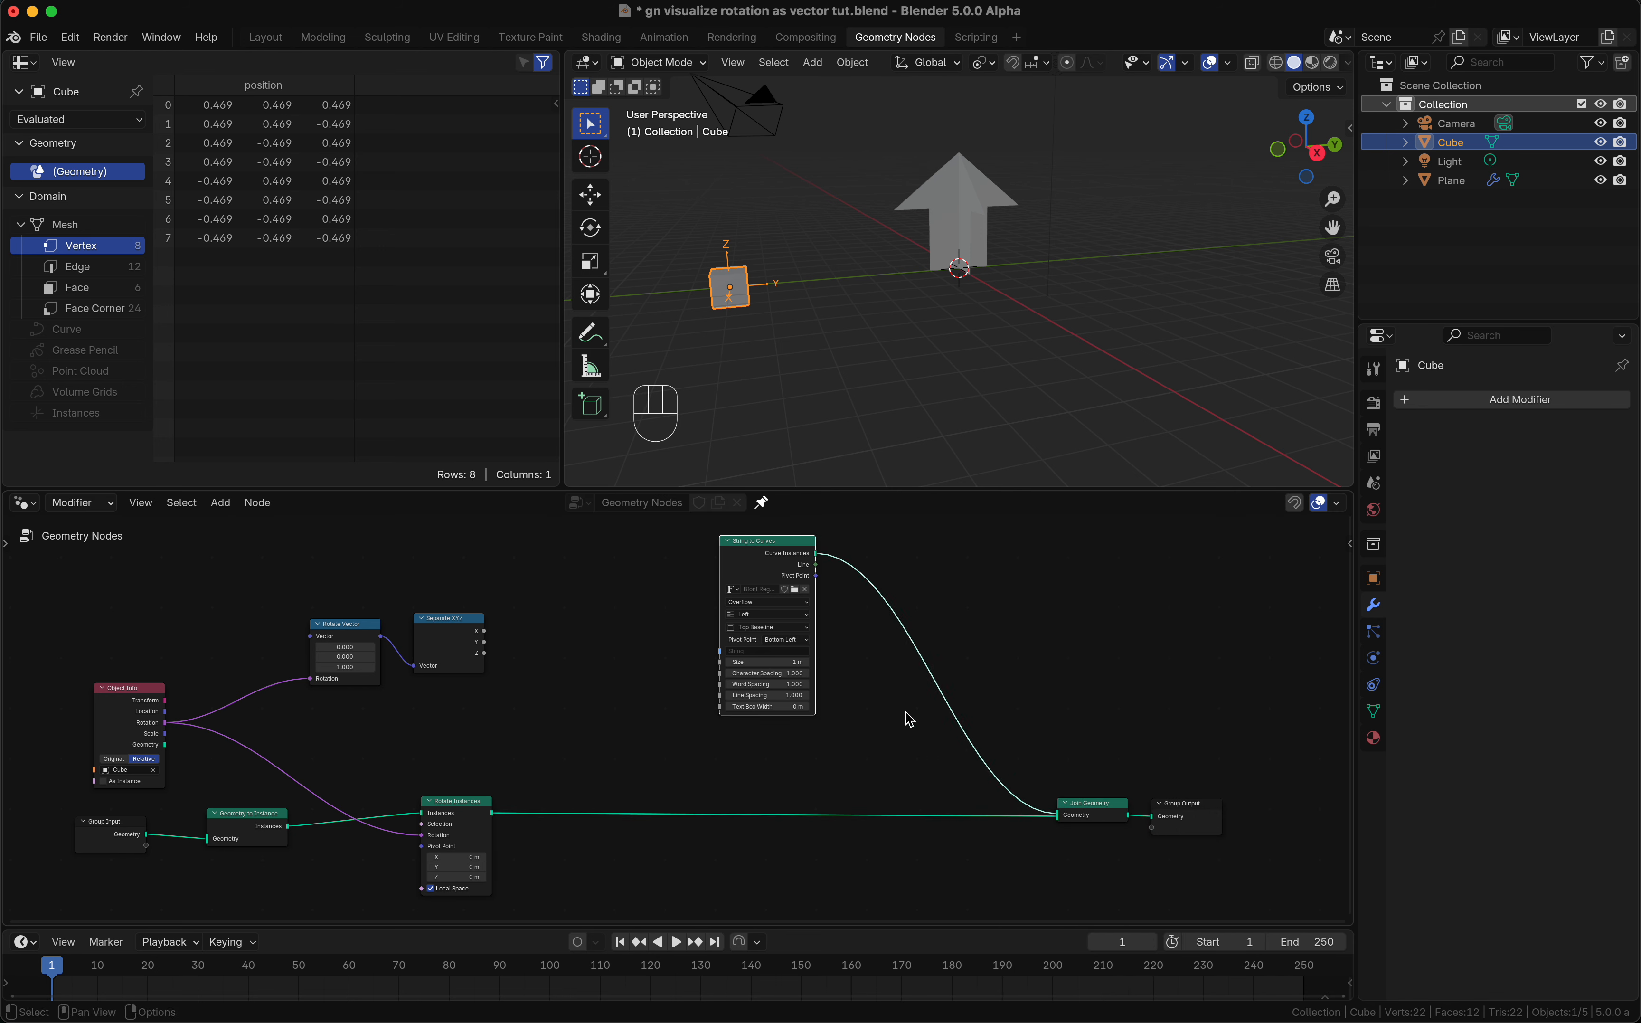
pyautogui.click(768, 652)
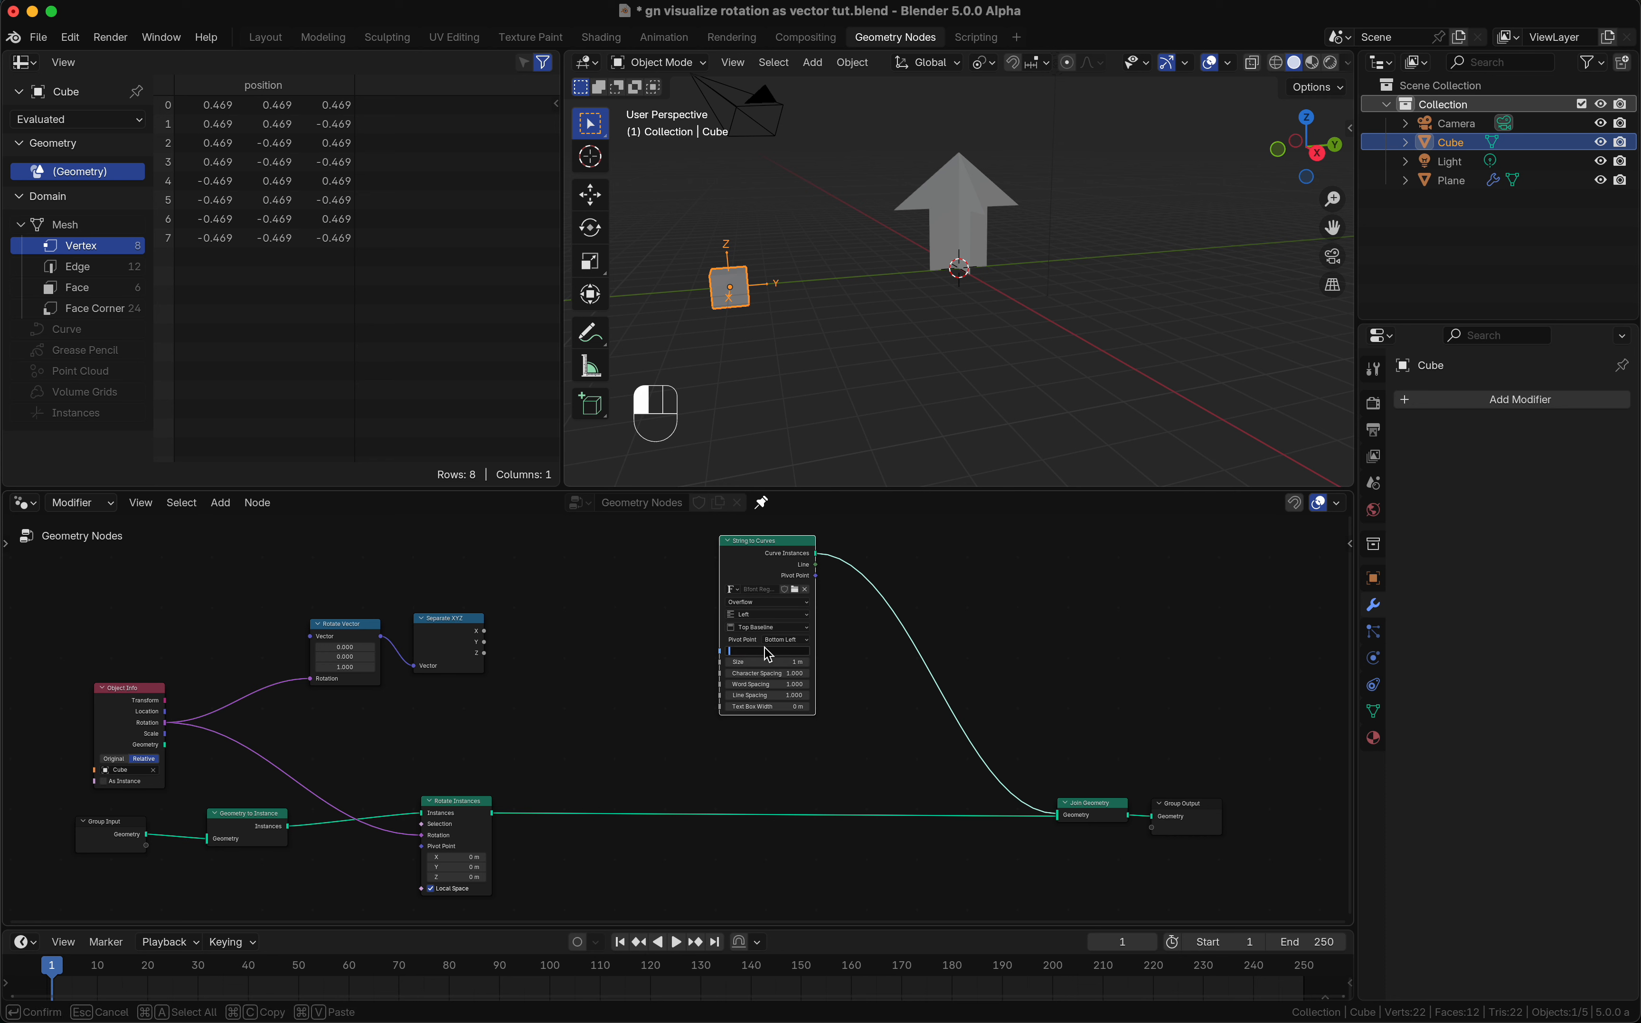
pyautogui.press('Return')
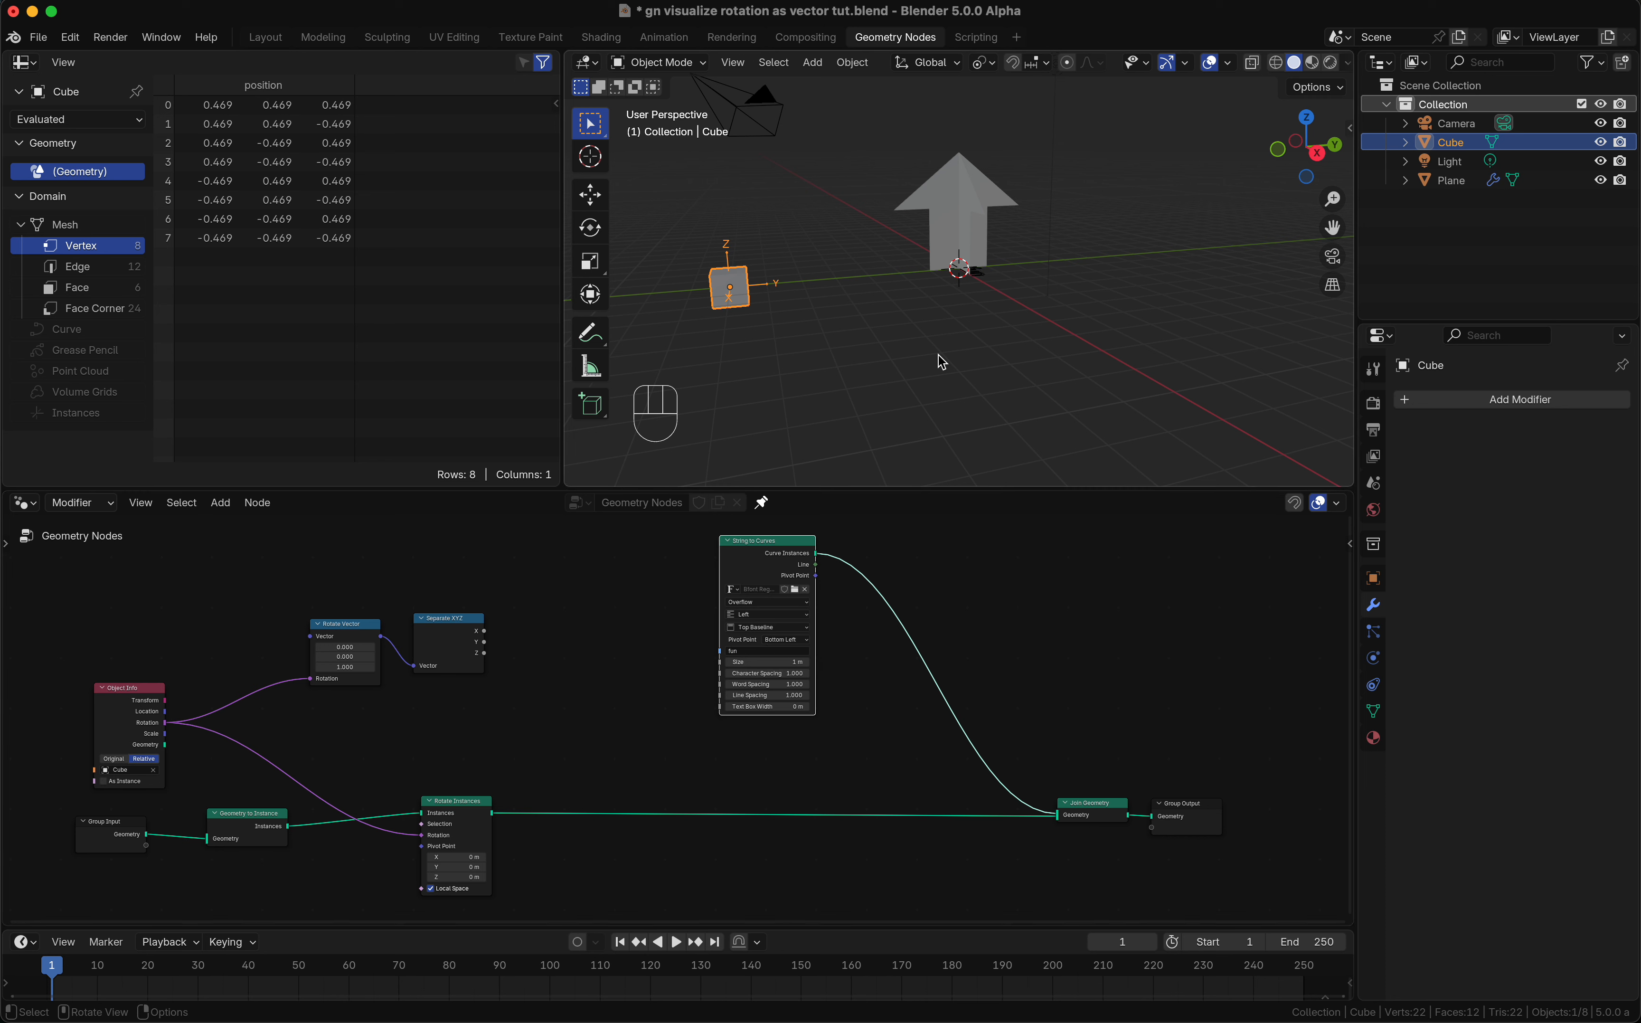
# Step: Insert a Transform Geometry node after String to Curves and set its Y translation to about 2.5 m
pyautogui.hotkey('shift', 'a')
pyautogui.write('tra')
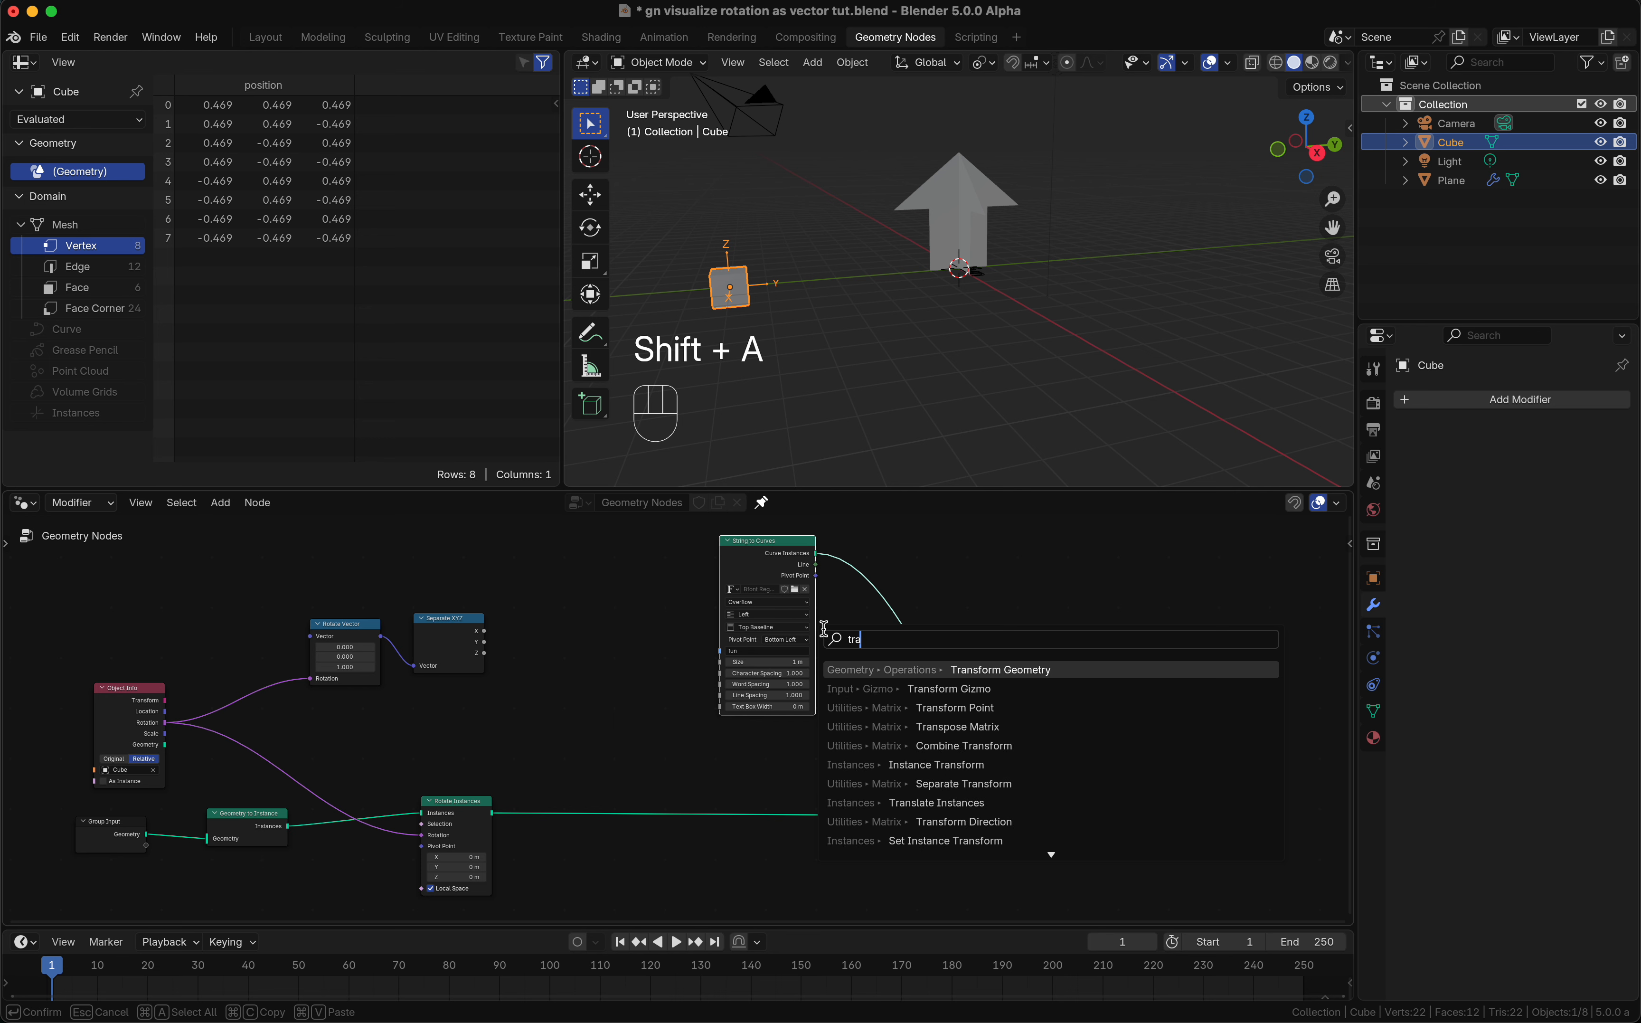
pyautogui.press('Return')
pyautogui.click(873, 596)
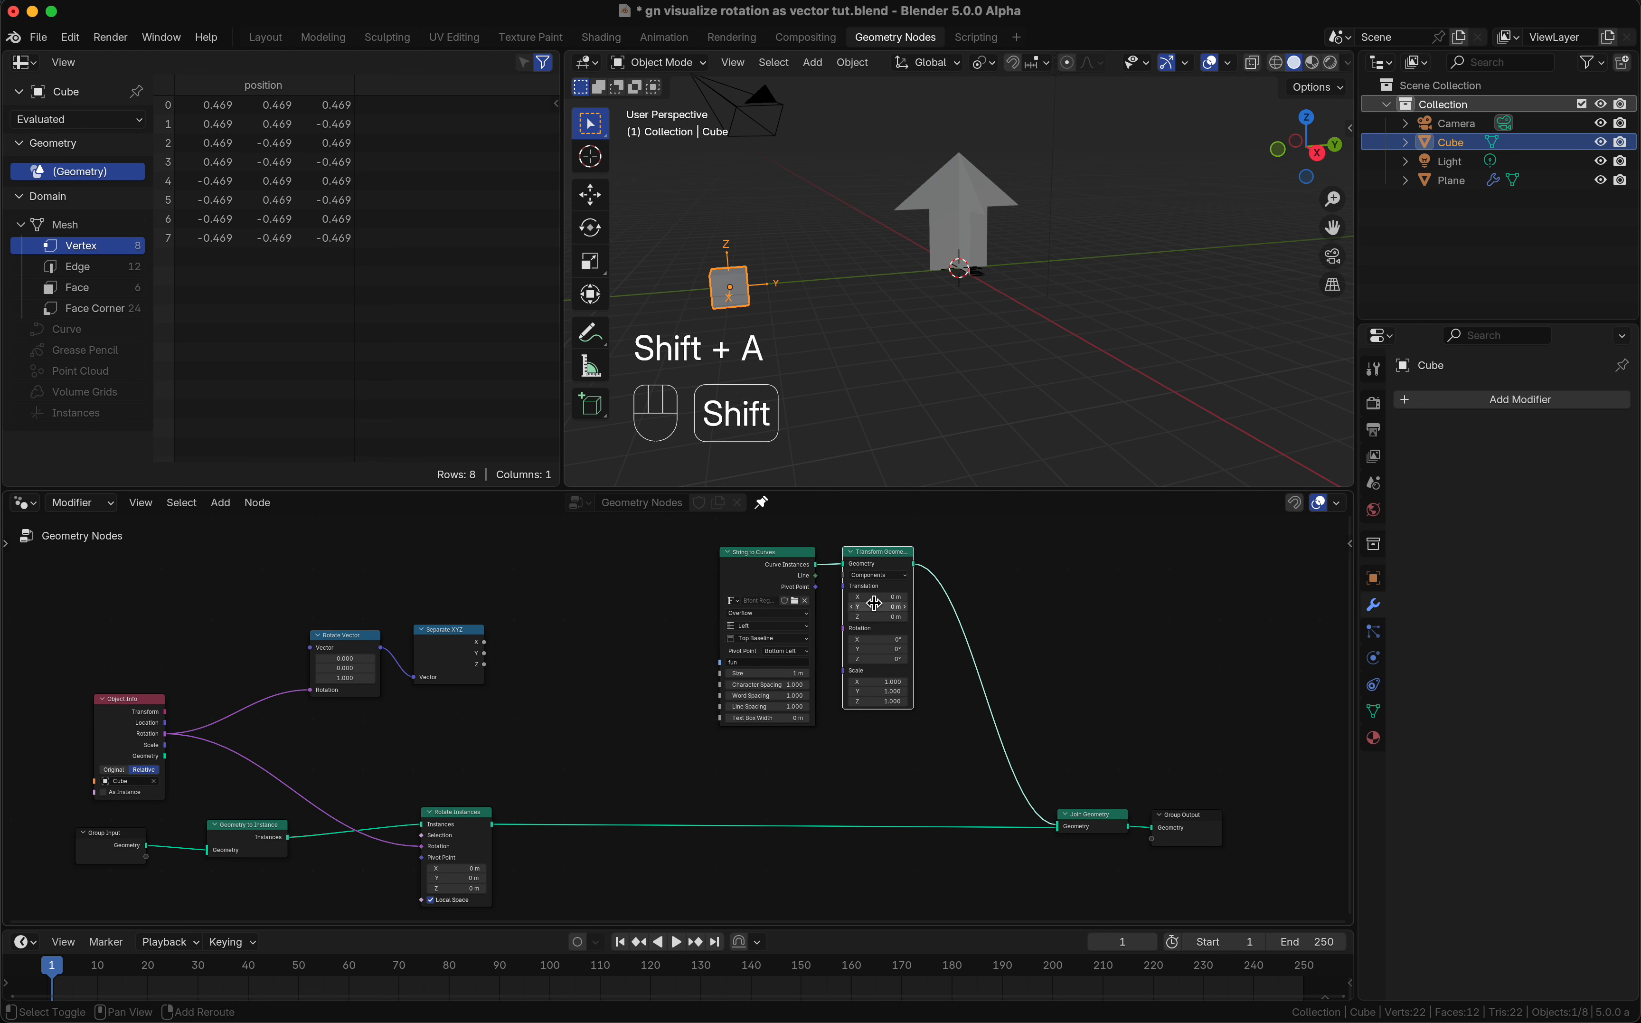
pyautogui.moveTo(873, 605); pyautogui.dragTo(873, 605)
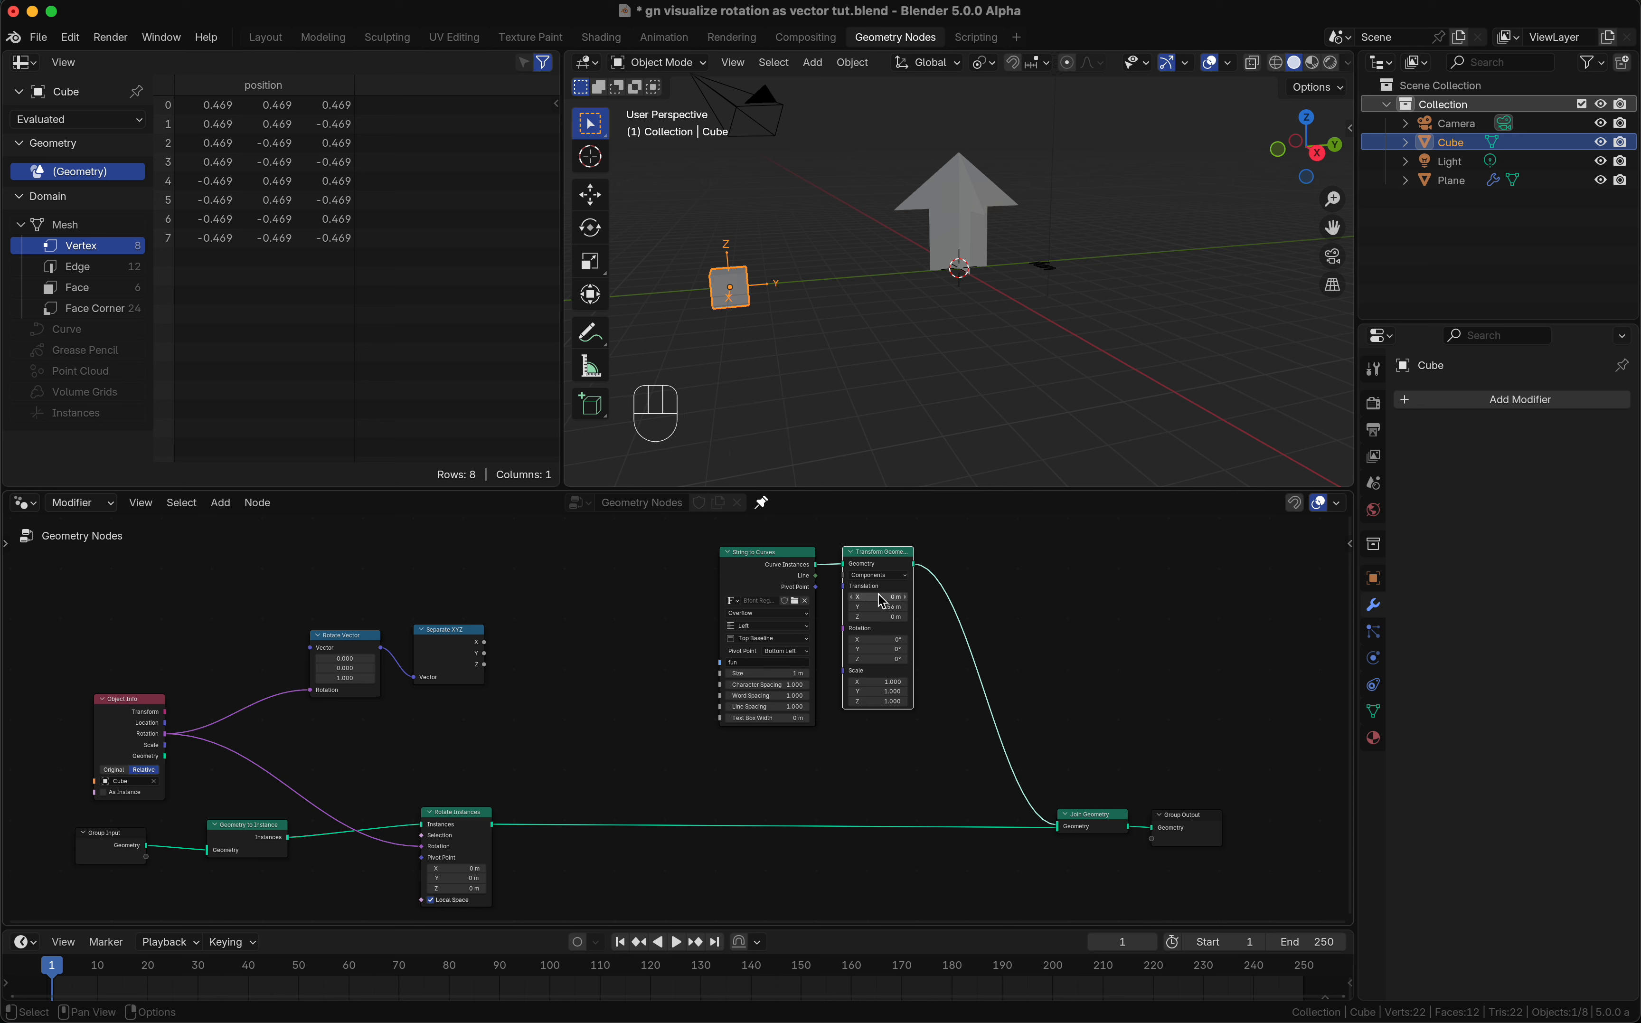
# Step: Set the Transform Geometry node's rotation to 90° on X and 0° on Y
pyautogui.click(882, 637)
pyautogui.write('90')
pyautogui.press('Return')
pyautogui.click(874, 649)
pyautogui.write('90')
pyautogui.press('Return')
pyautogui.click(874, 649)
pyautogui.write('0')
pyautogui.press('Return')
# Step: Set the Transform Geometry node's Z rotation to 90°
pyautogui.click(880, 658)
pyautogui.write('9')
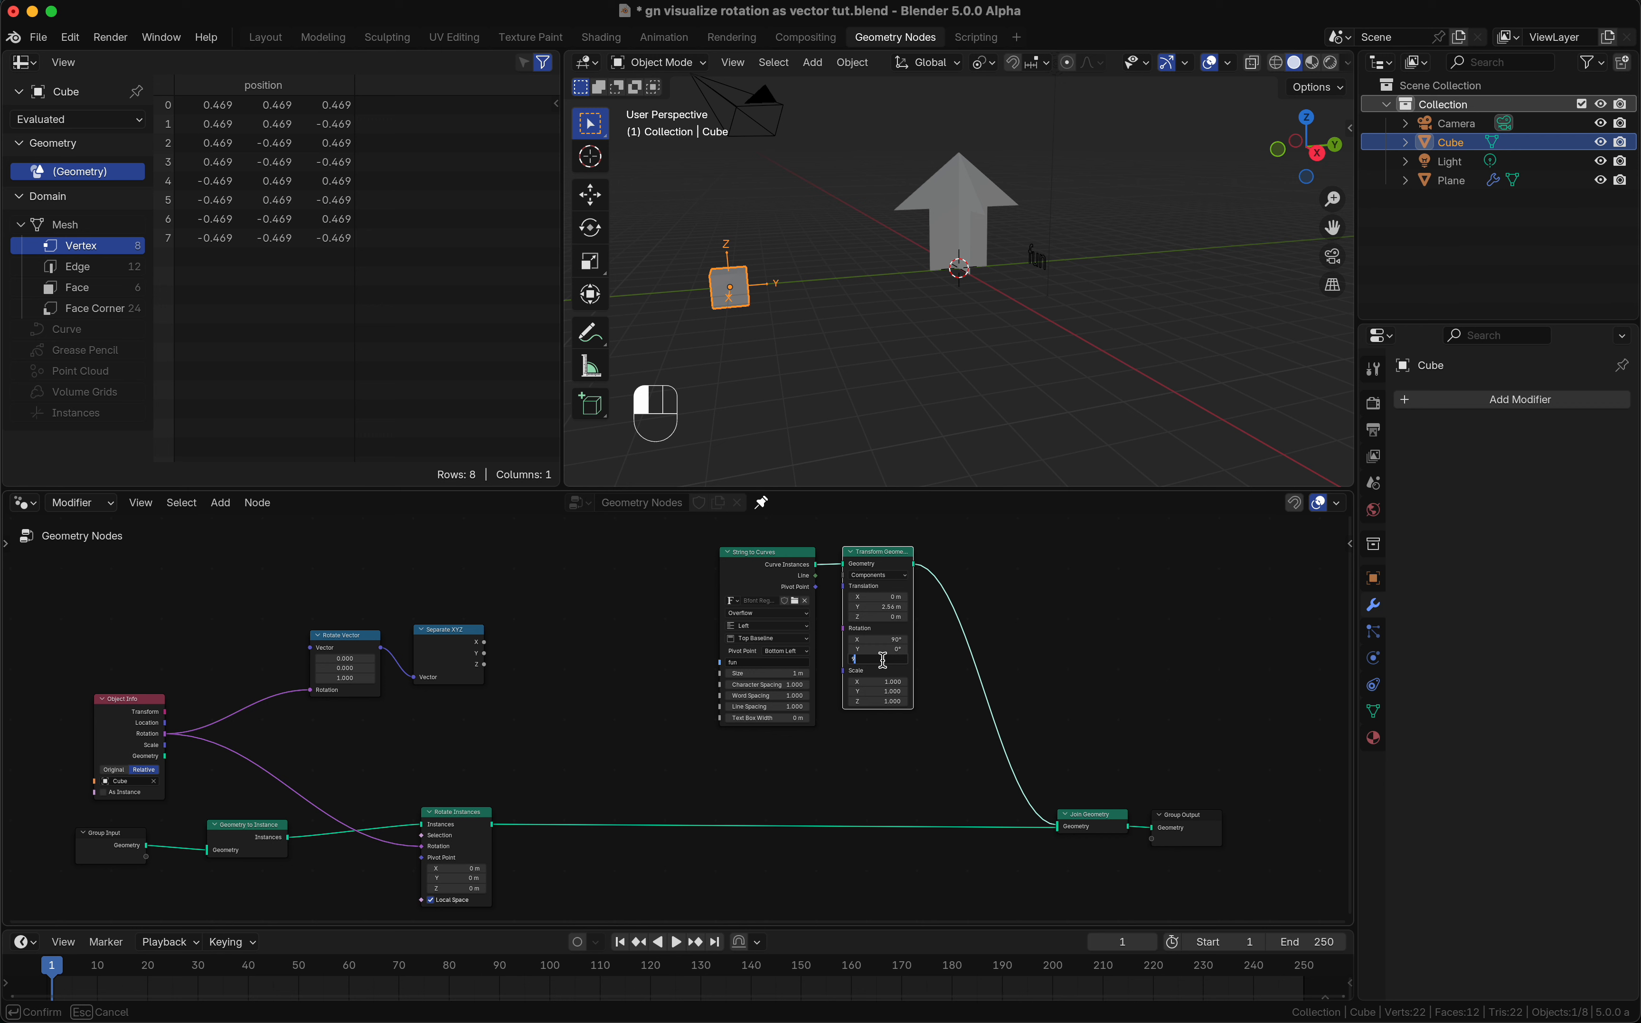
pyautogui.write('0')
pyautogui.press('Return')
pyautogui.press('Return')
pyautogui.write('4')
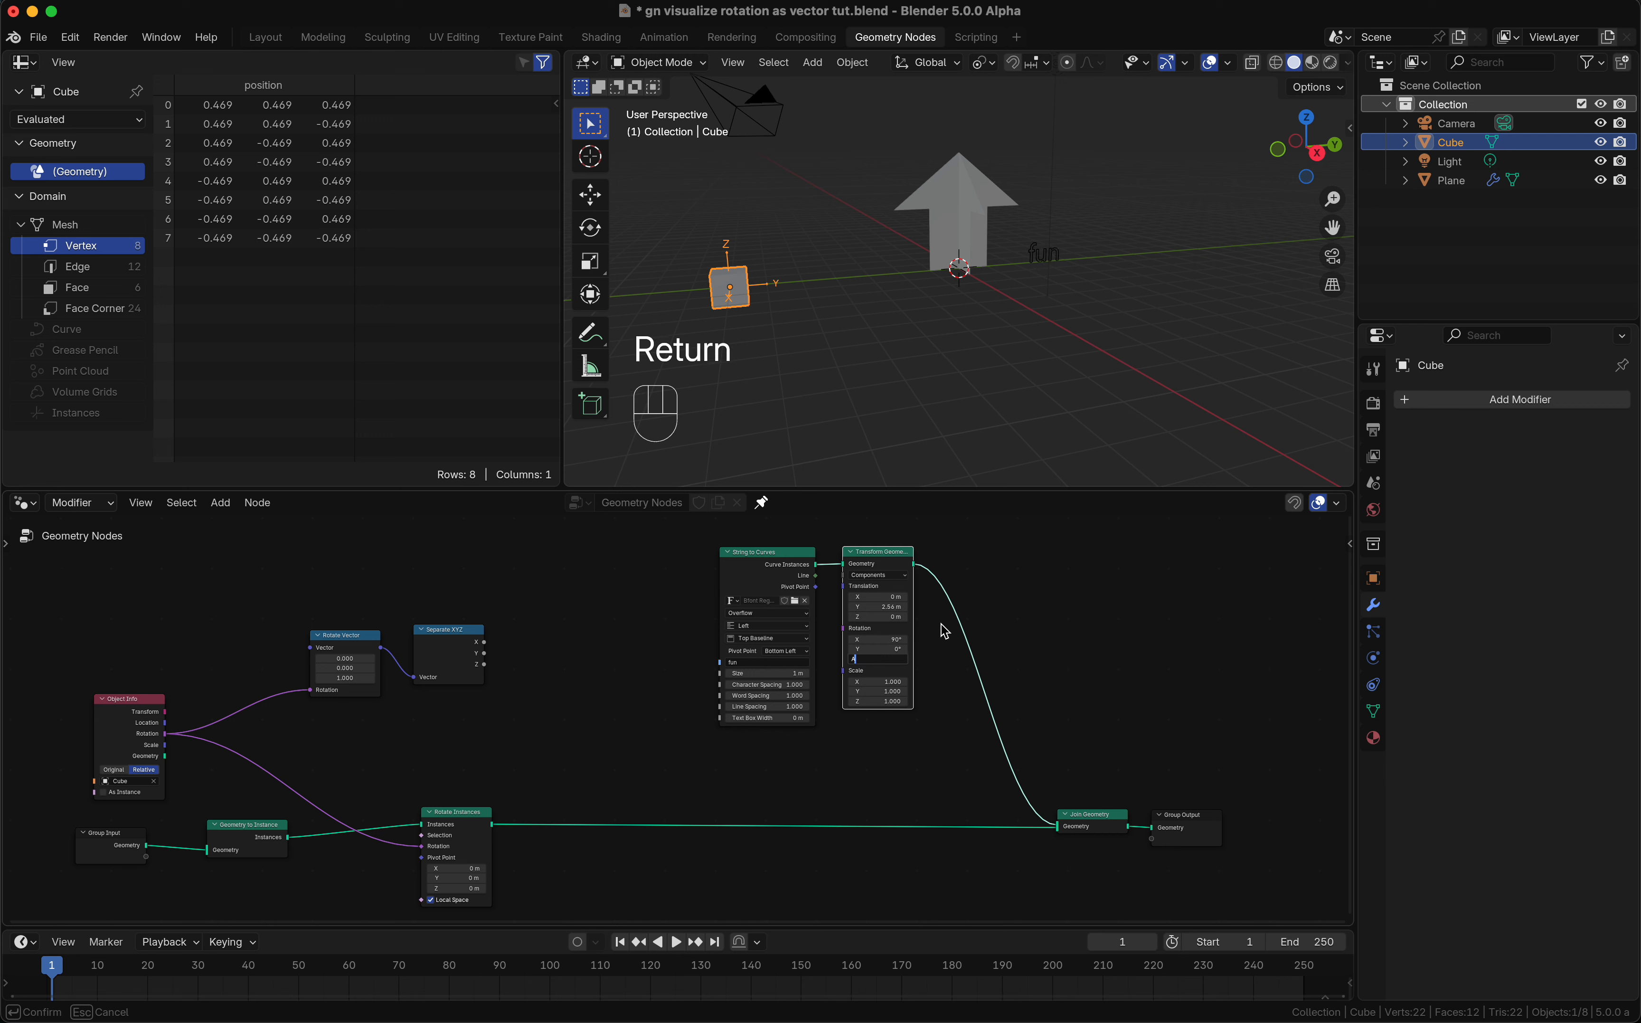
pyautogui.press('Escape')
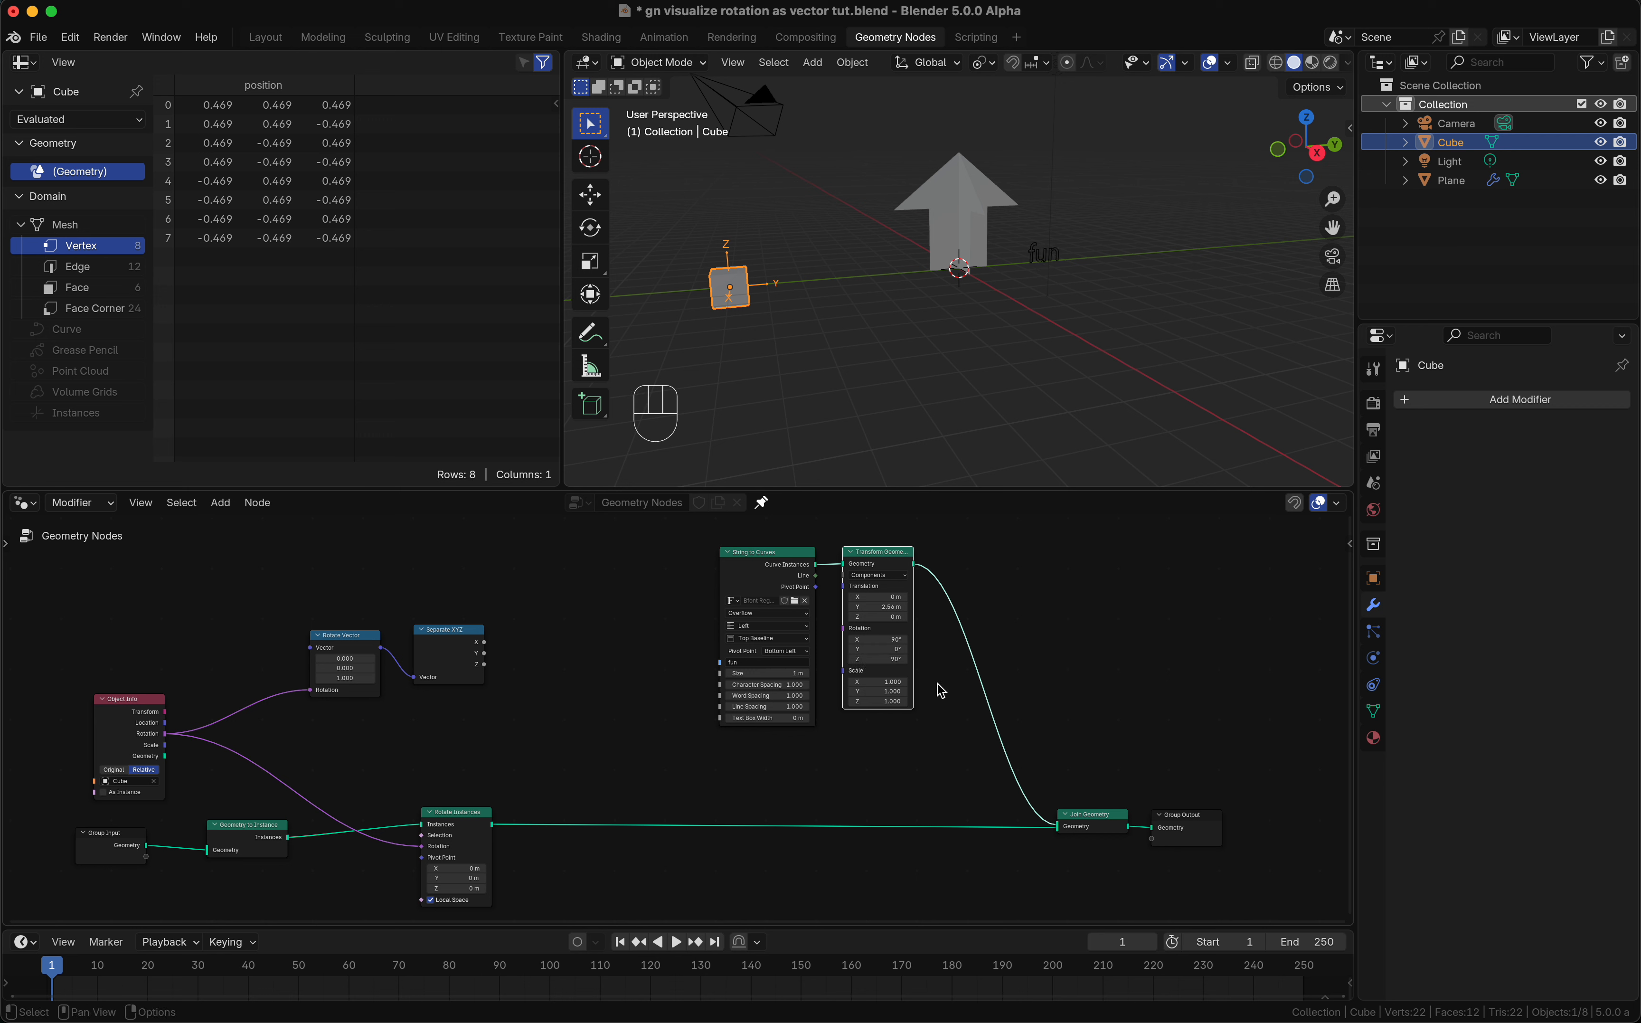
# Step: Insert a Fill Curve node between Transform Geometry and Join Geometry
pyautogui.hotkey('shift', 'a')
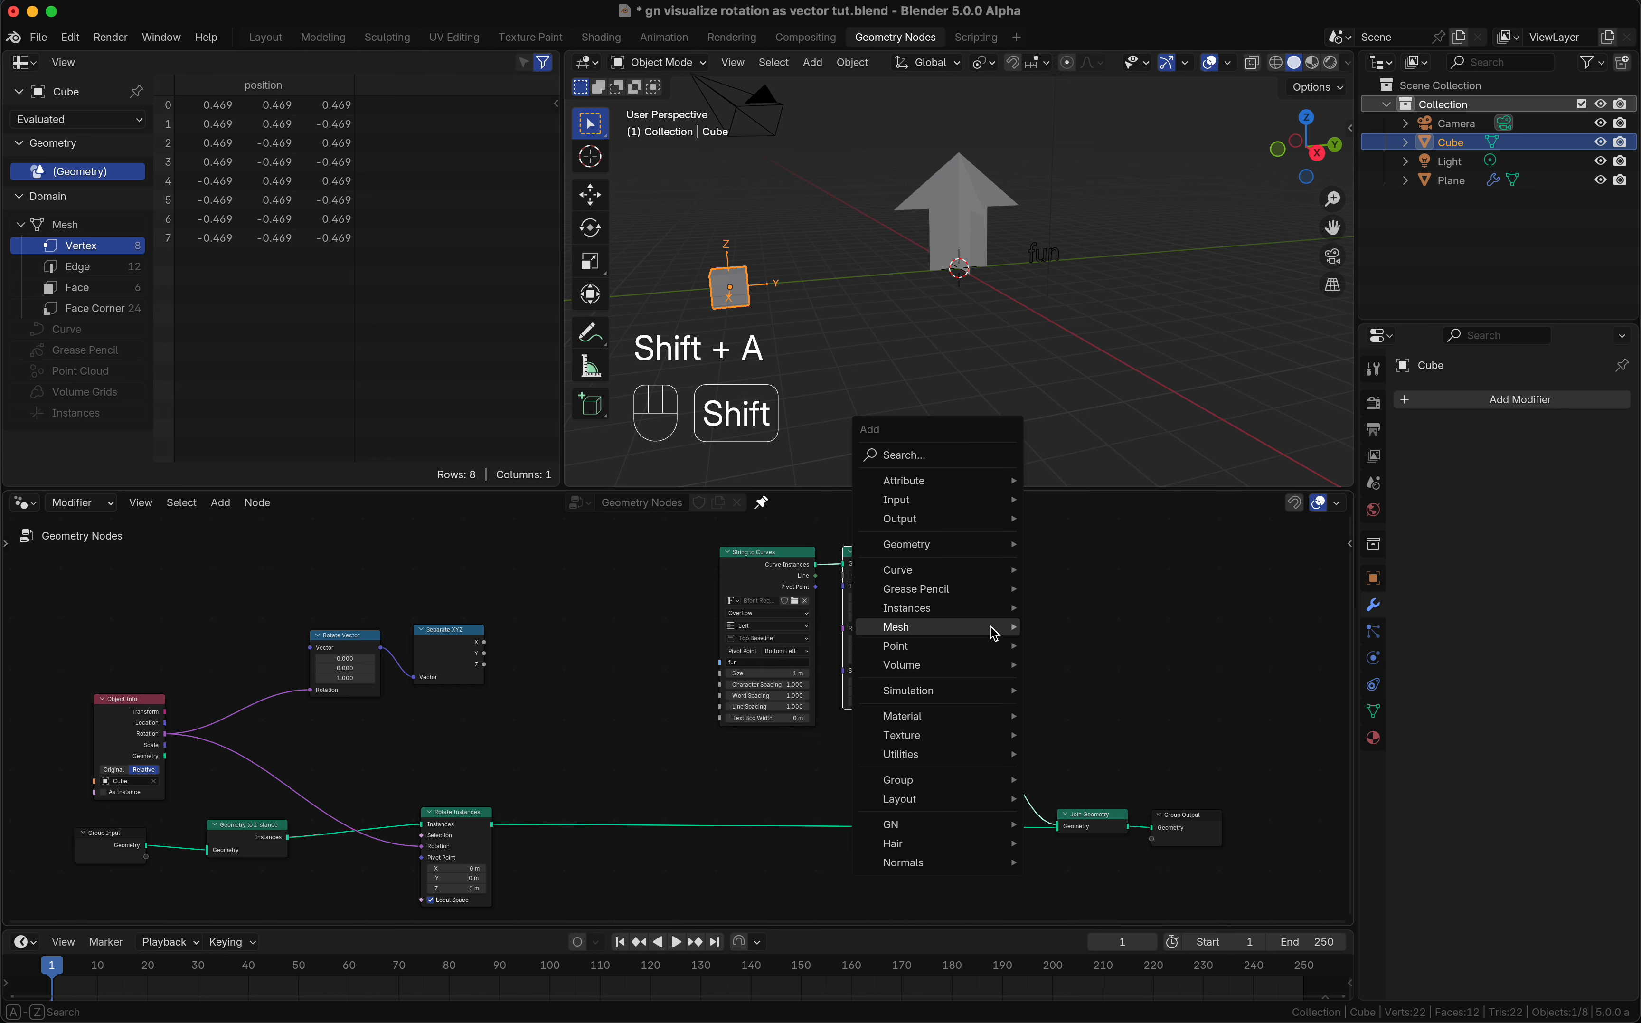
pyautogui.write('fill')
pyautogui.press('Return')
pyautogui.click(974, 585)
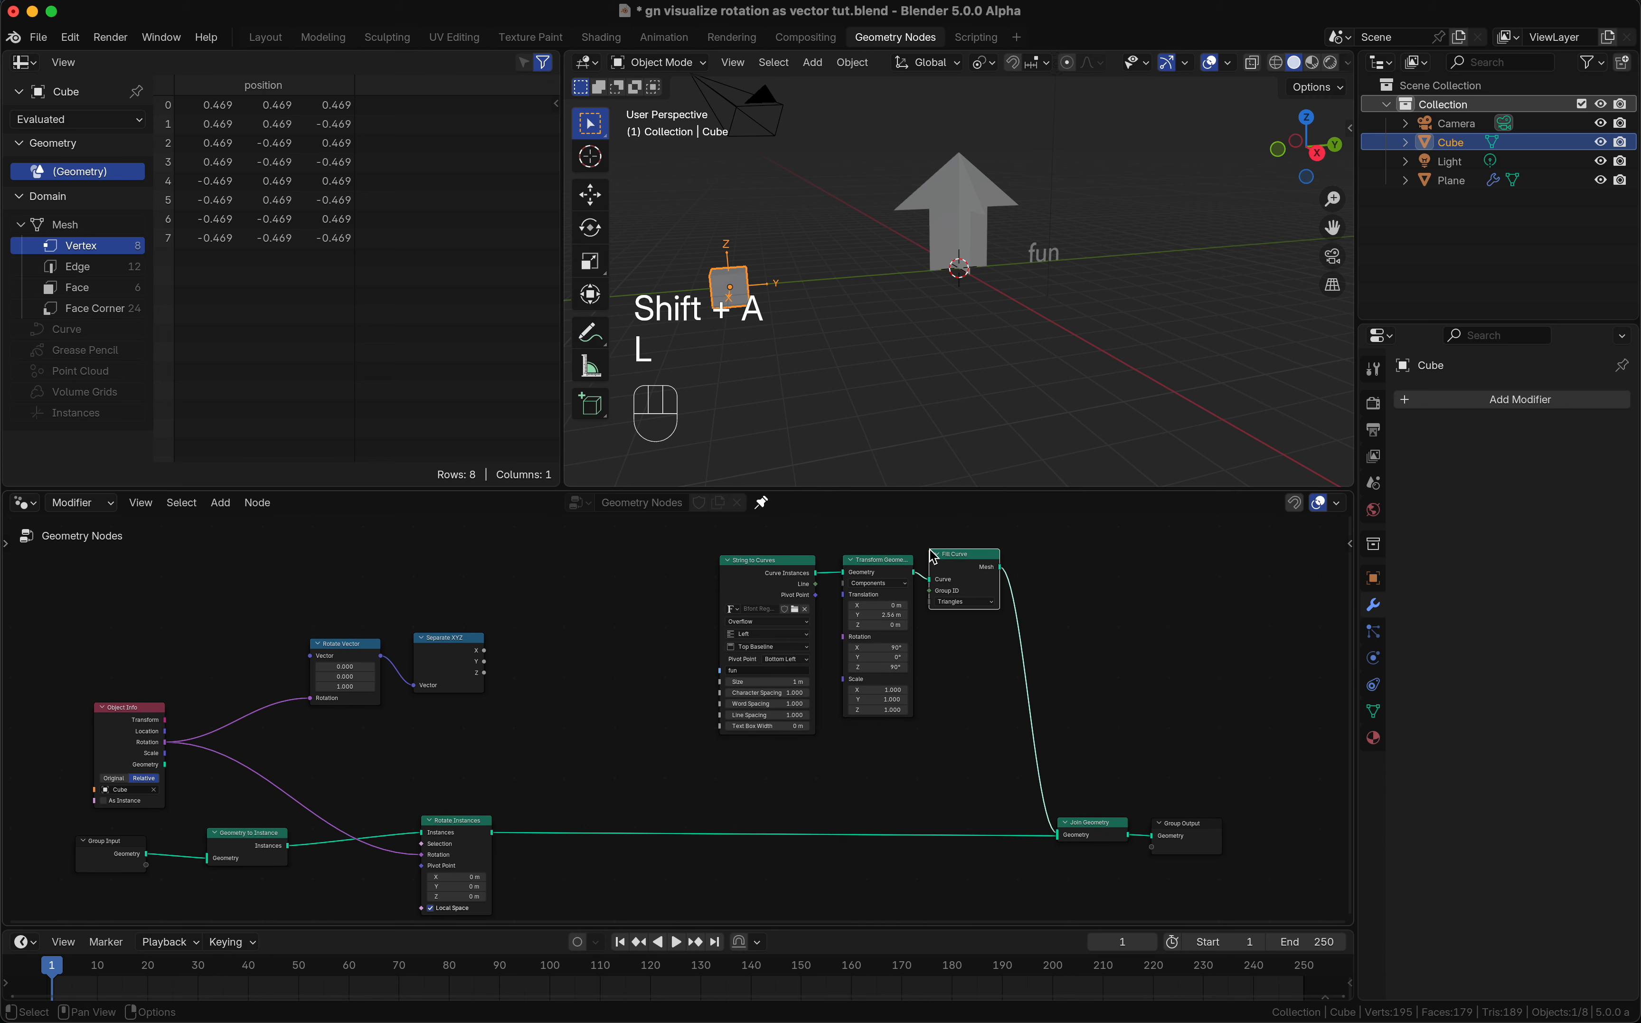
# Step: Add a Value to String node with 2 decimals and connect its String output to String to Curves
pyautogui.moveTo(712, 602); pyautogui.dragTo(803, 614, button='middle')
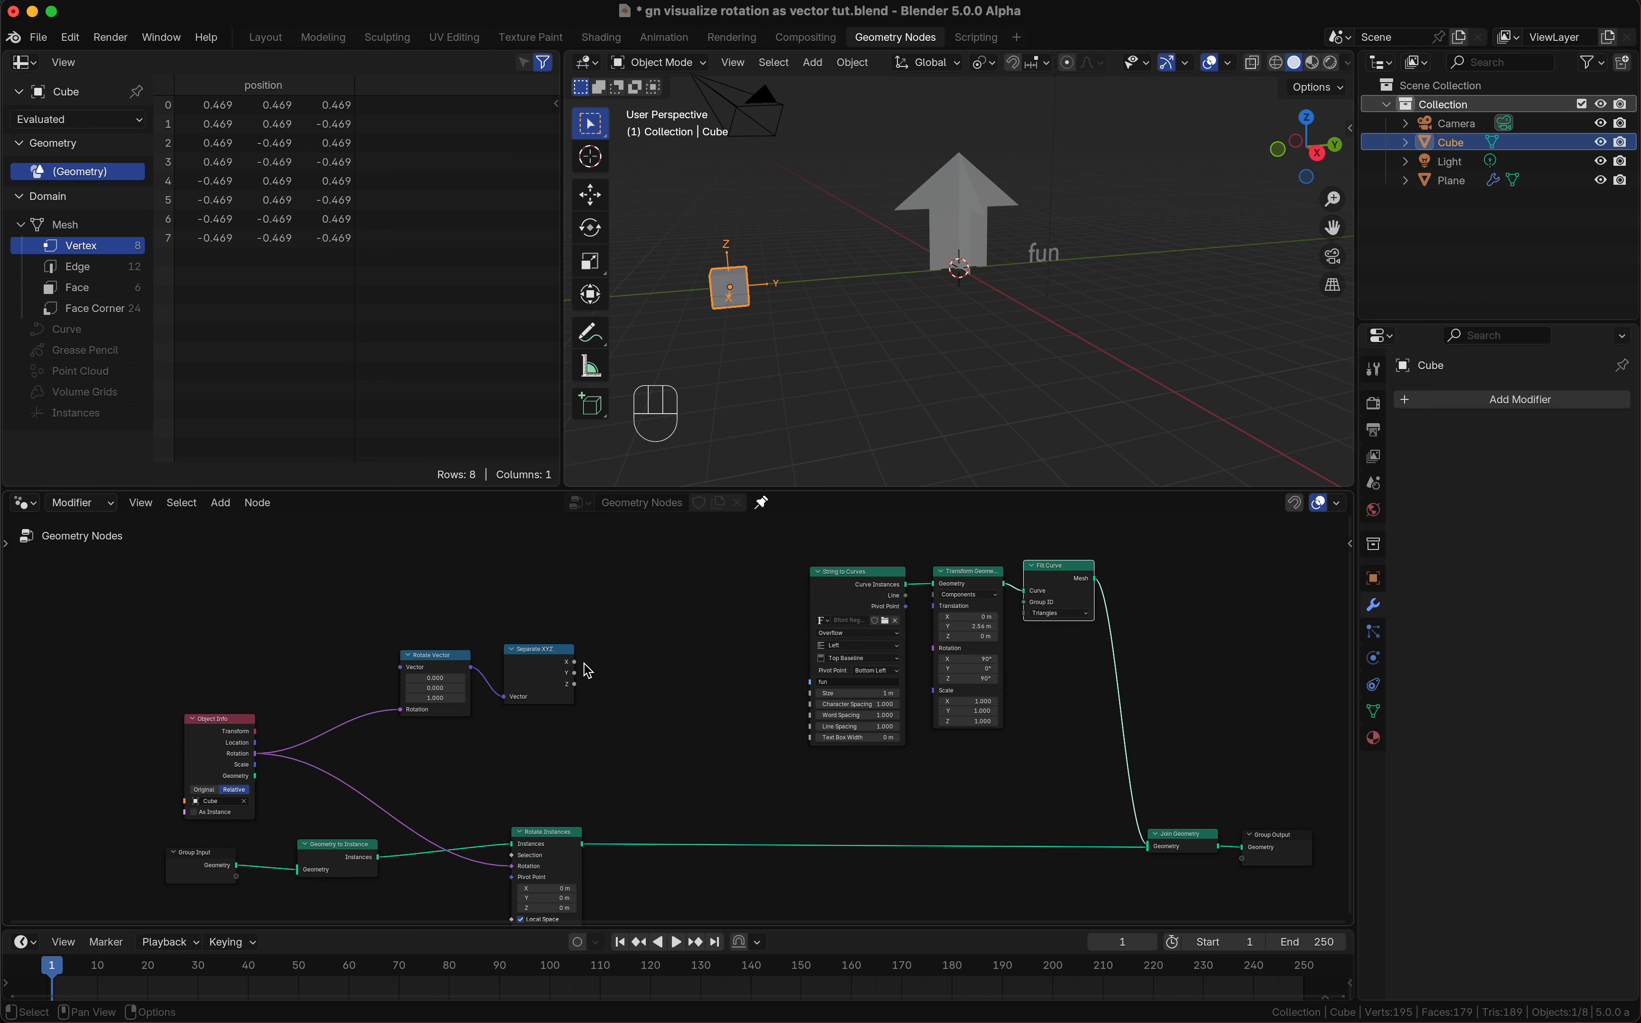
pyautogui.hotkey('shift', 'a')
pyautogui.write('va')
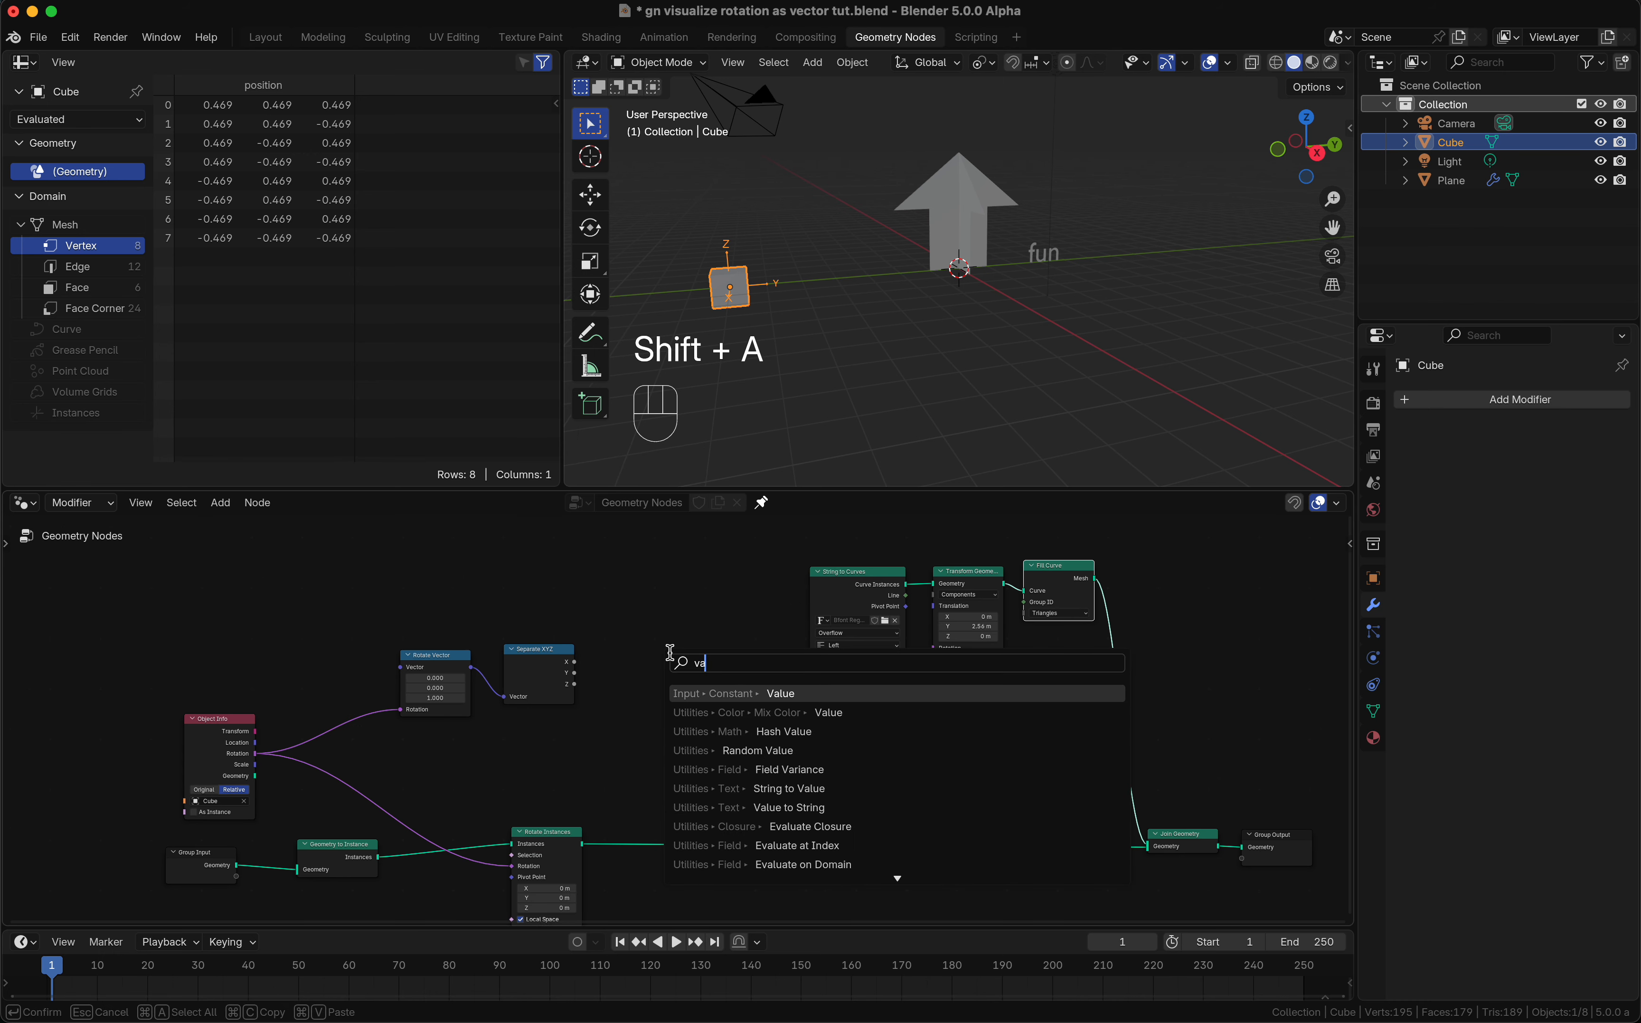
pyautogui.write('lue to')
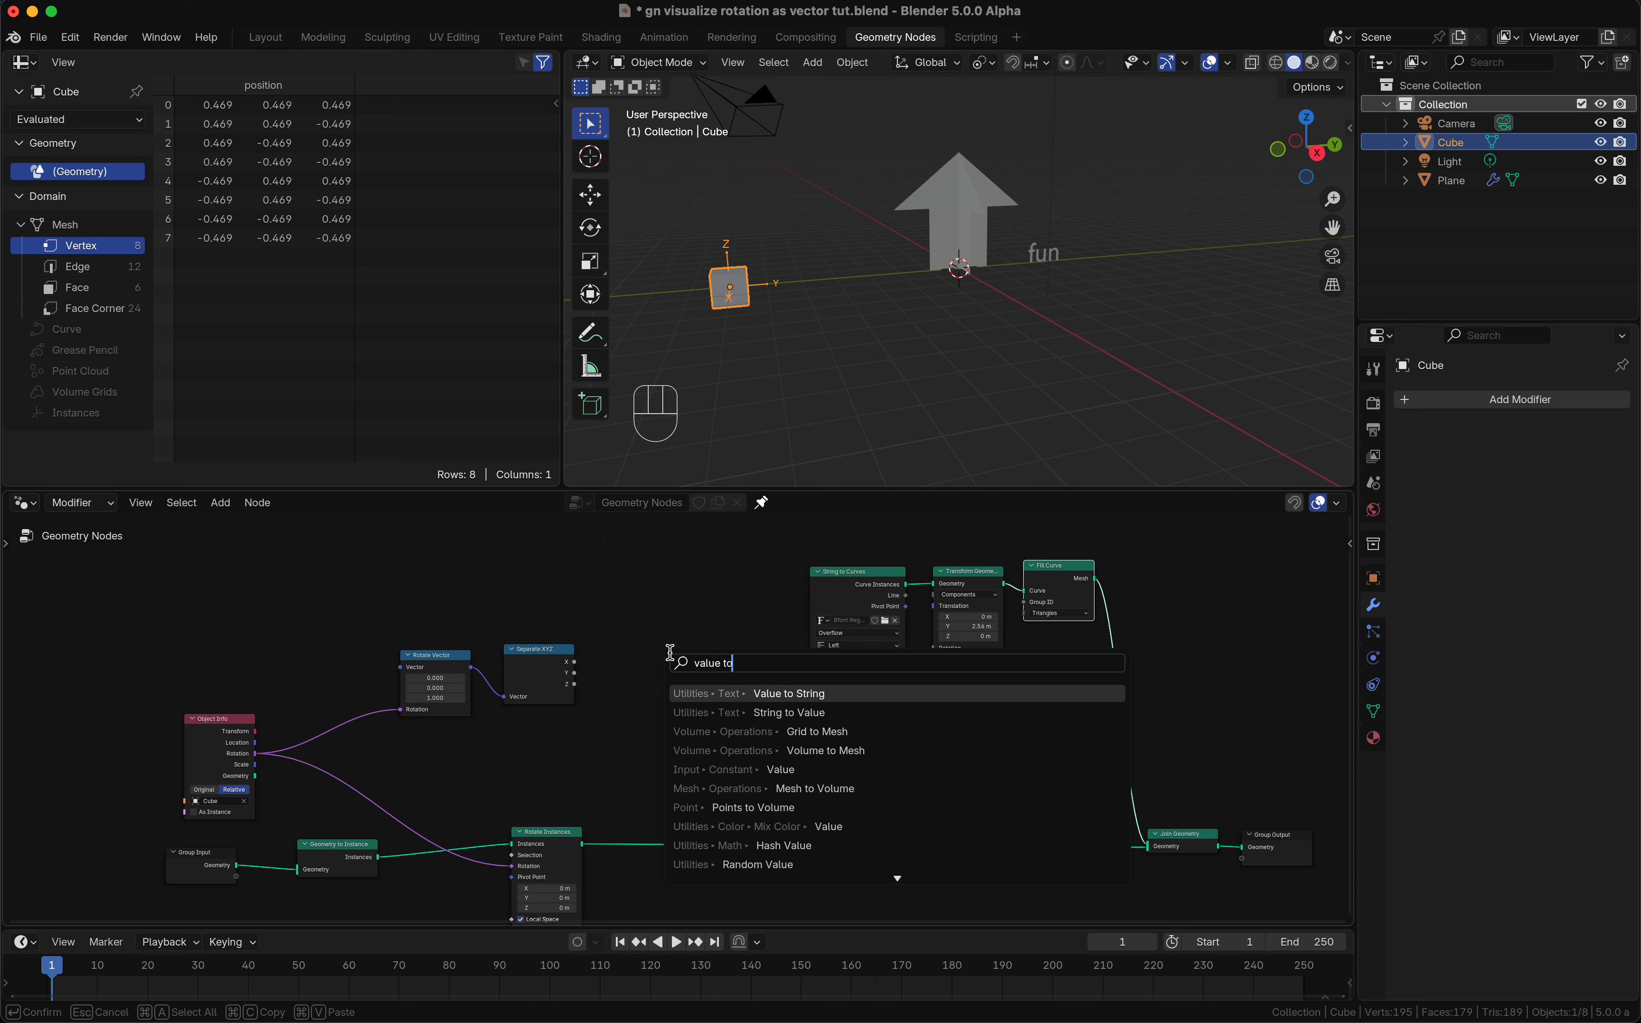
pyautogui.press('Return')
pyautogui.click(704, 610)
pyautogui.click(767, 664)
pyautogui.click(767, 664)
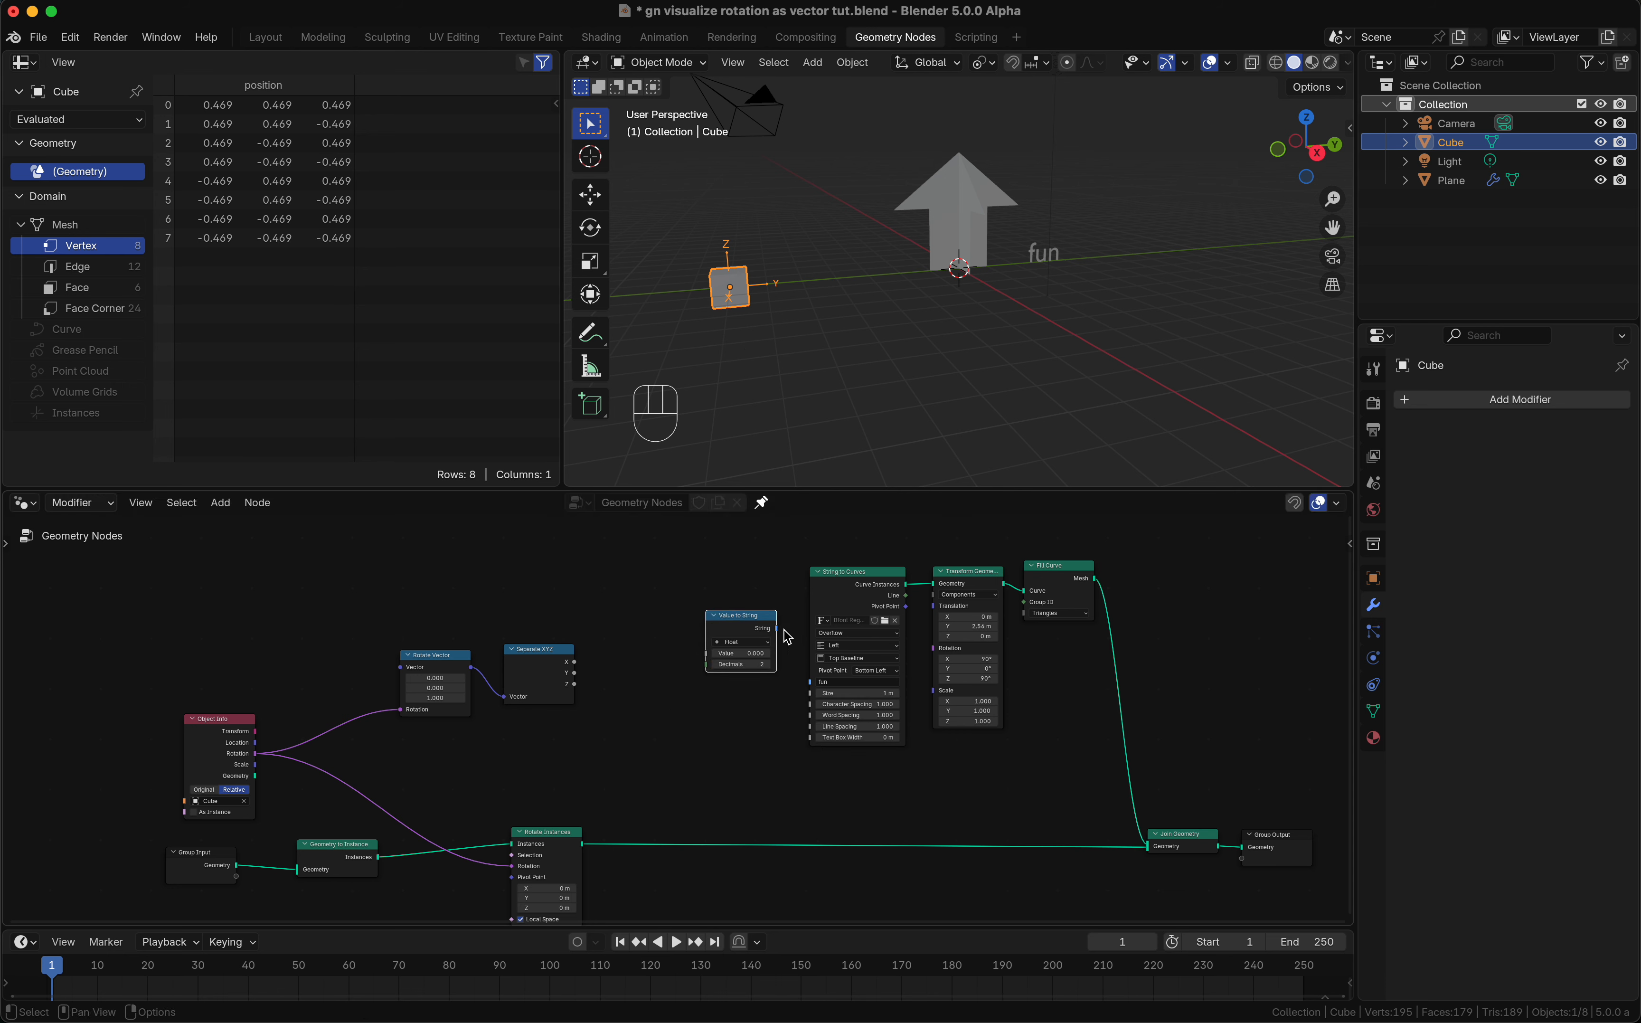
pyautogui.moveTo(777, 628); pyautogui.dragTo(811, 682)
# Step: Add a Combine XYZ node and connect its Vector output to Transform Geometry's Translation input
pyautogui.hotkey('shift', 'a')
pyautogui.write('comb')
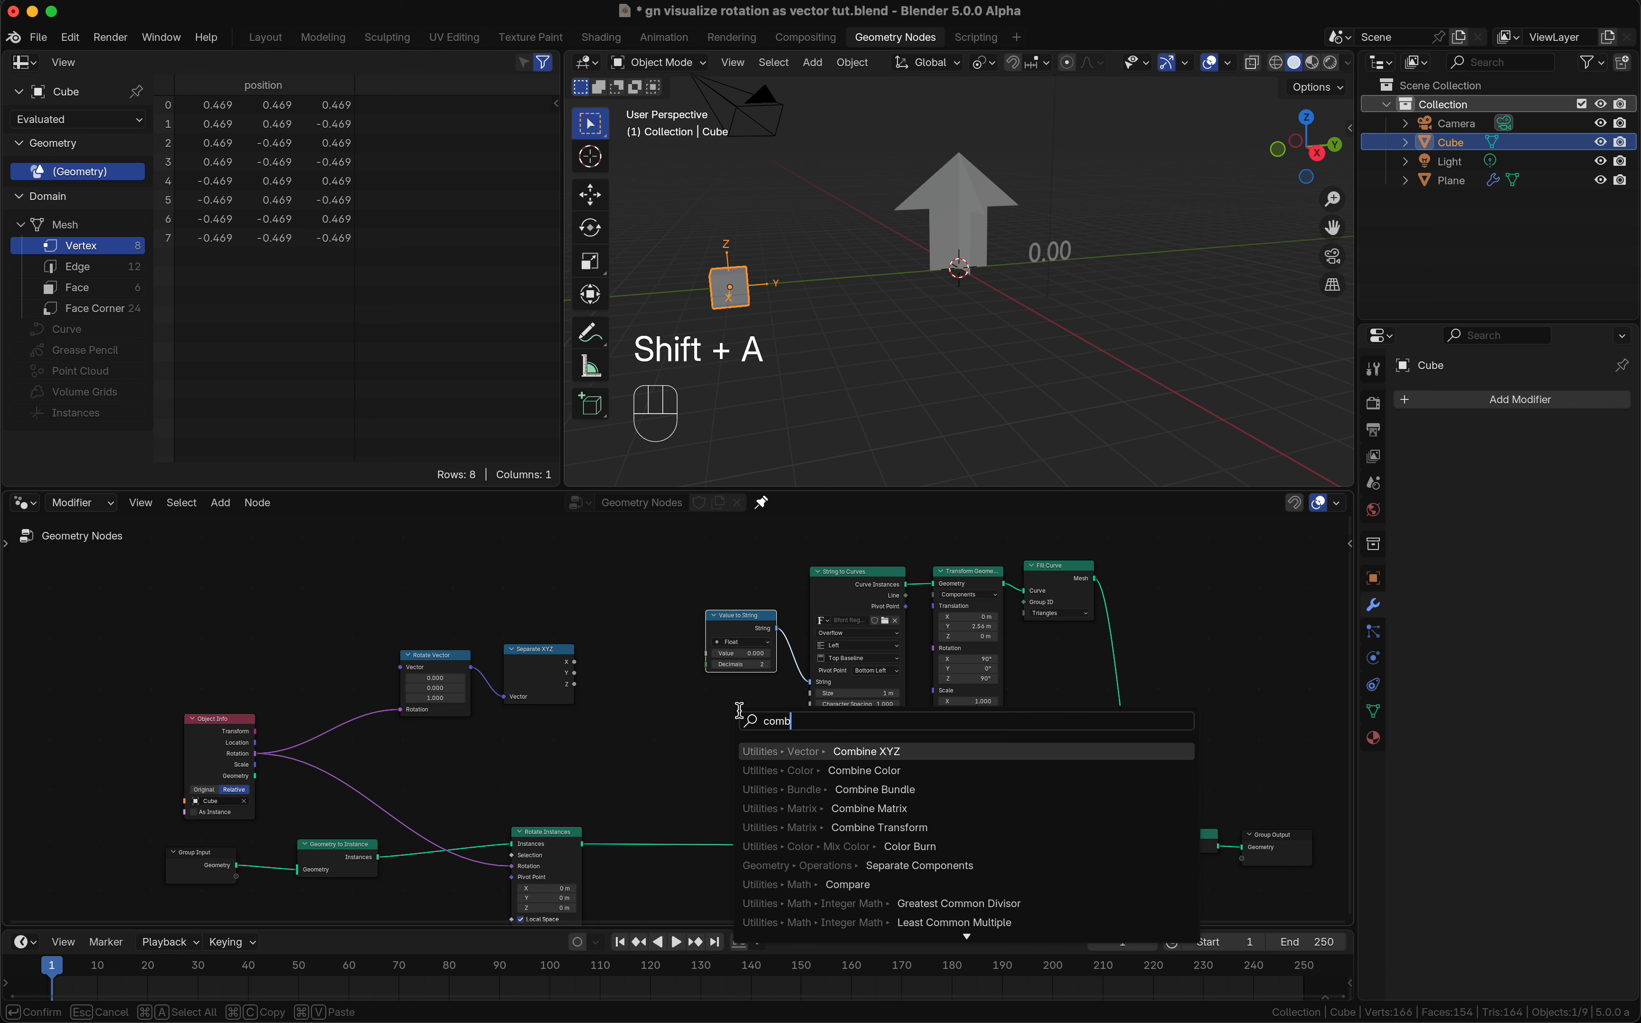
pyautogui.press('Return')
pyautogui.click(612, 718)
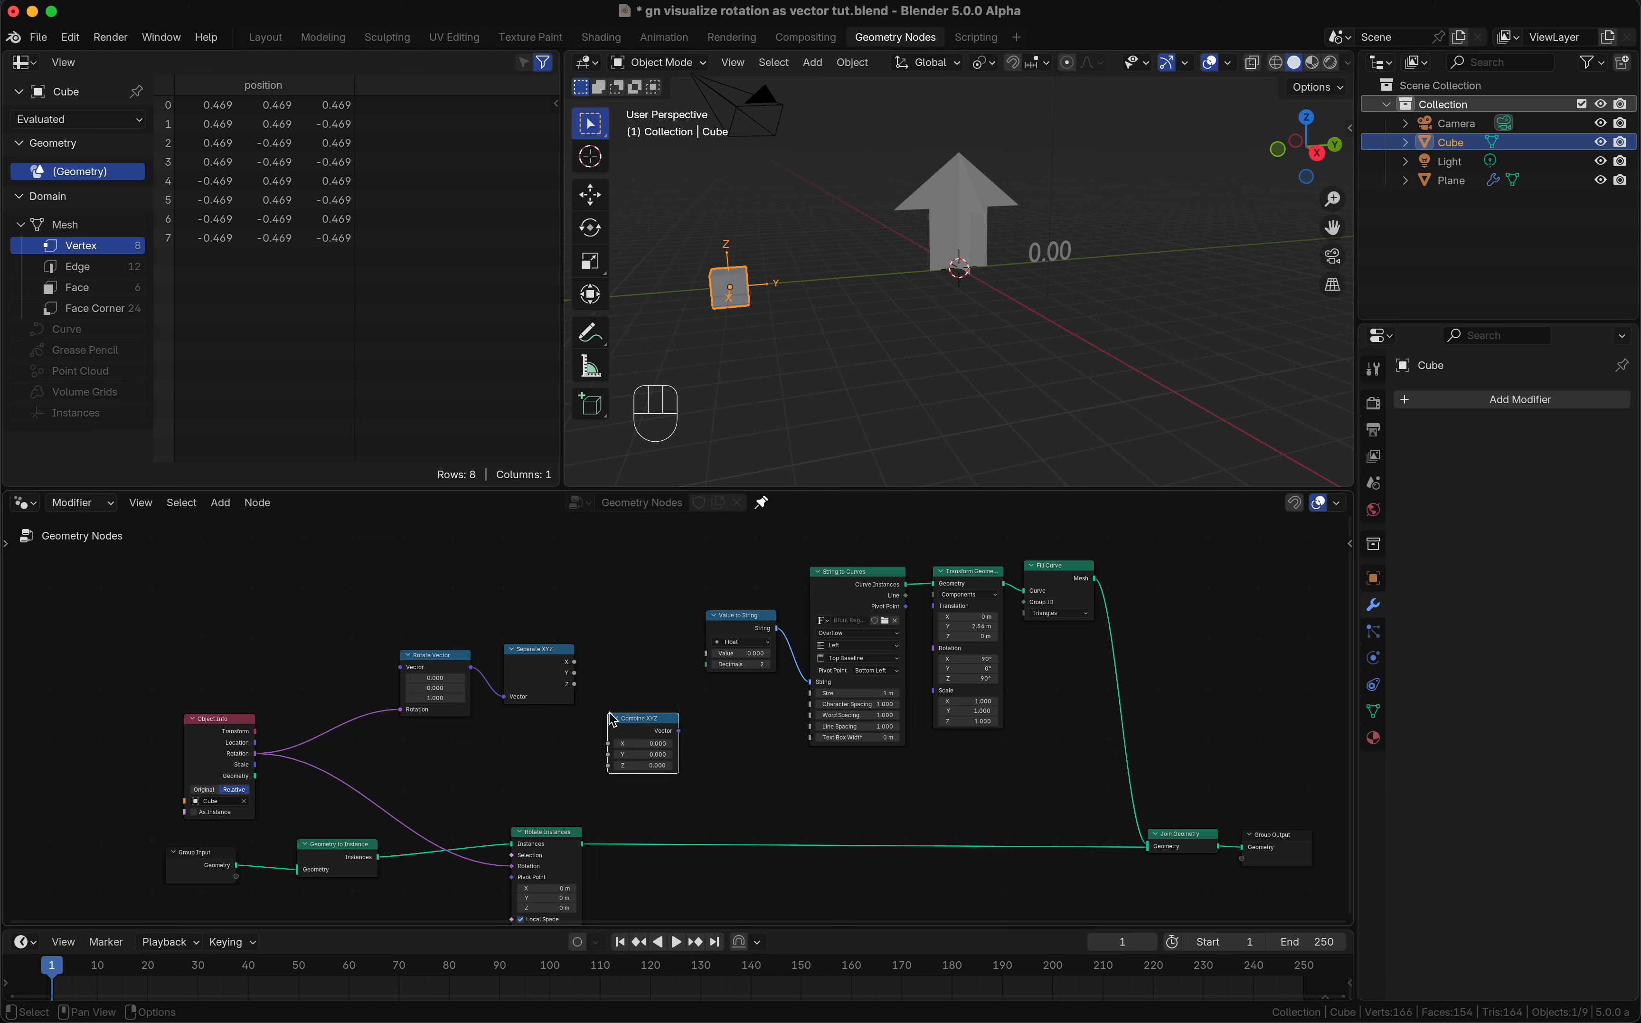
pyautogui.moveTo(679, 731); pyautogui.dragTo(945, 615)
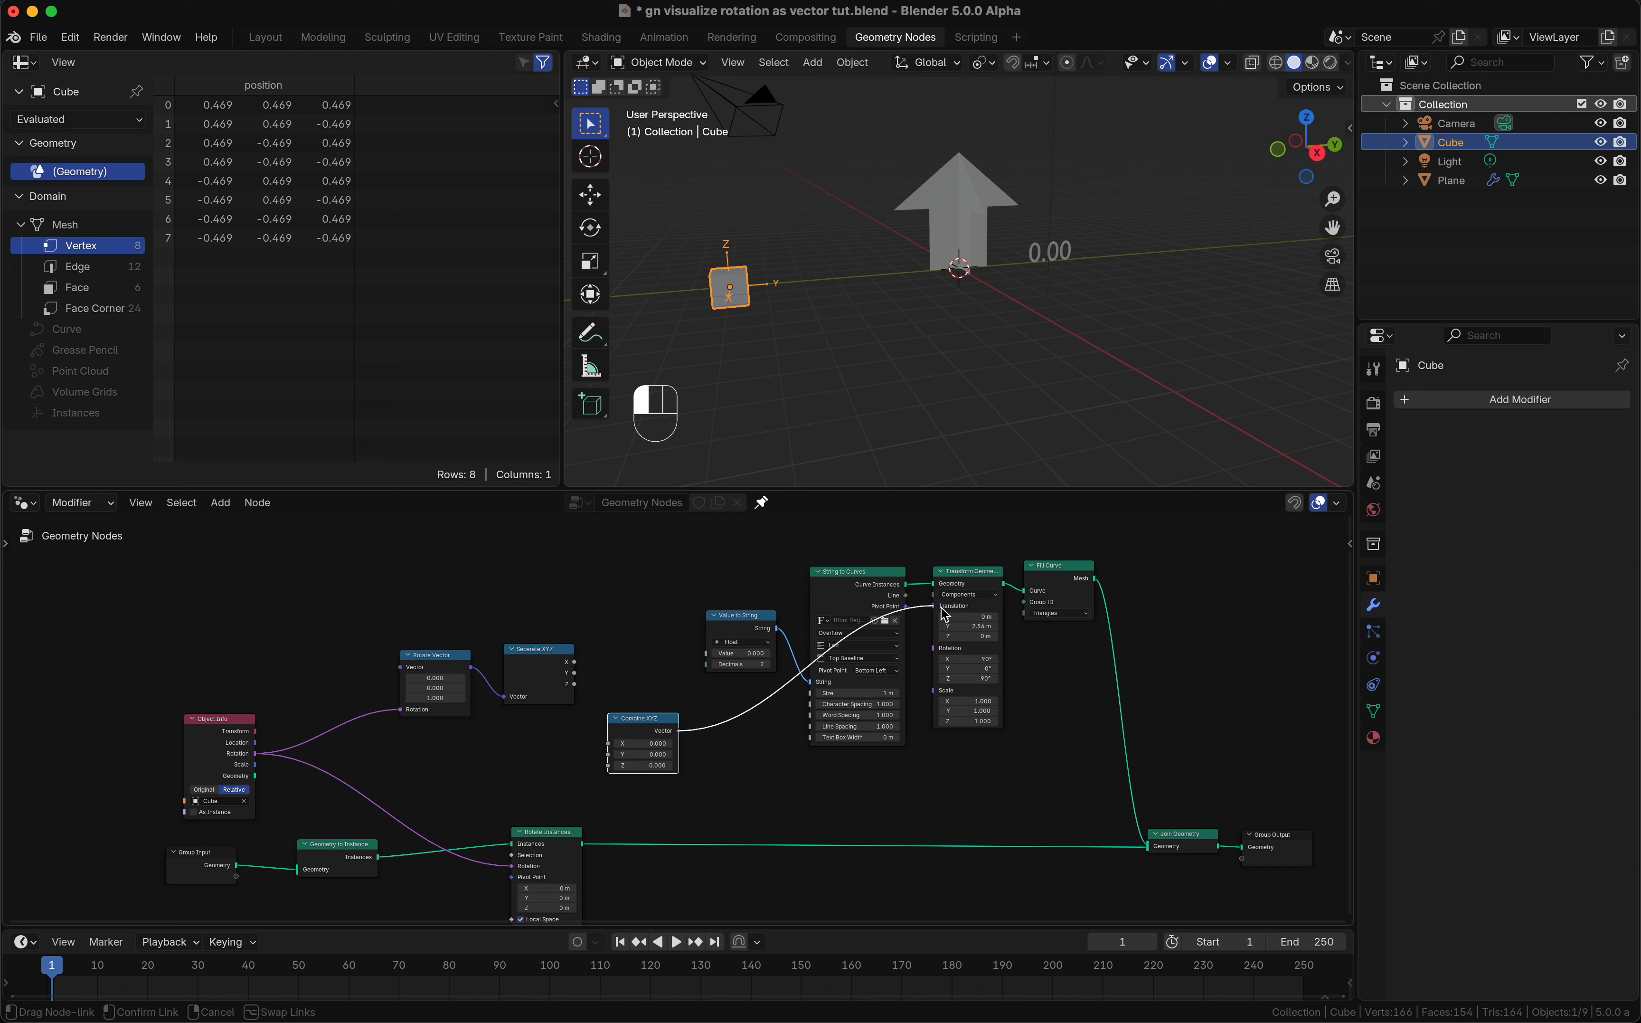
pyautogui.moveTo(945, 614); pyautogui.dragTo(940, 607)
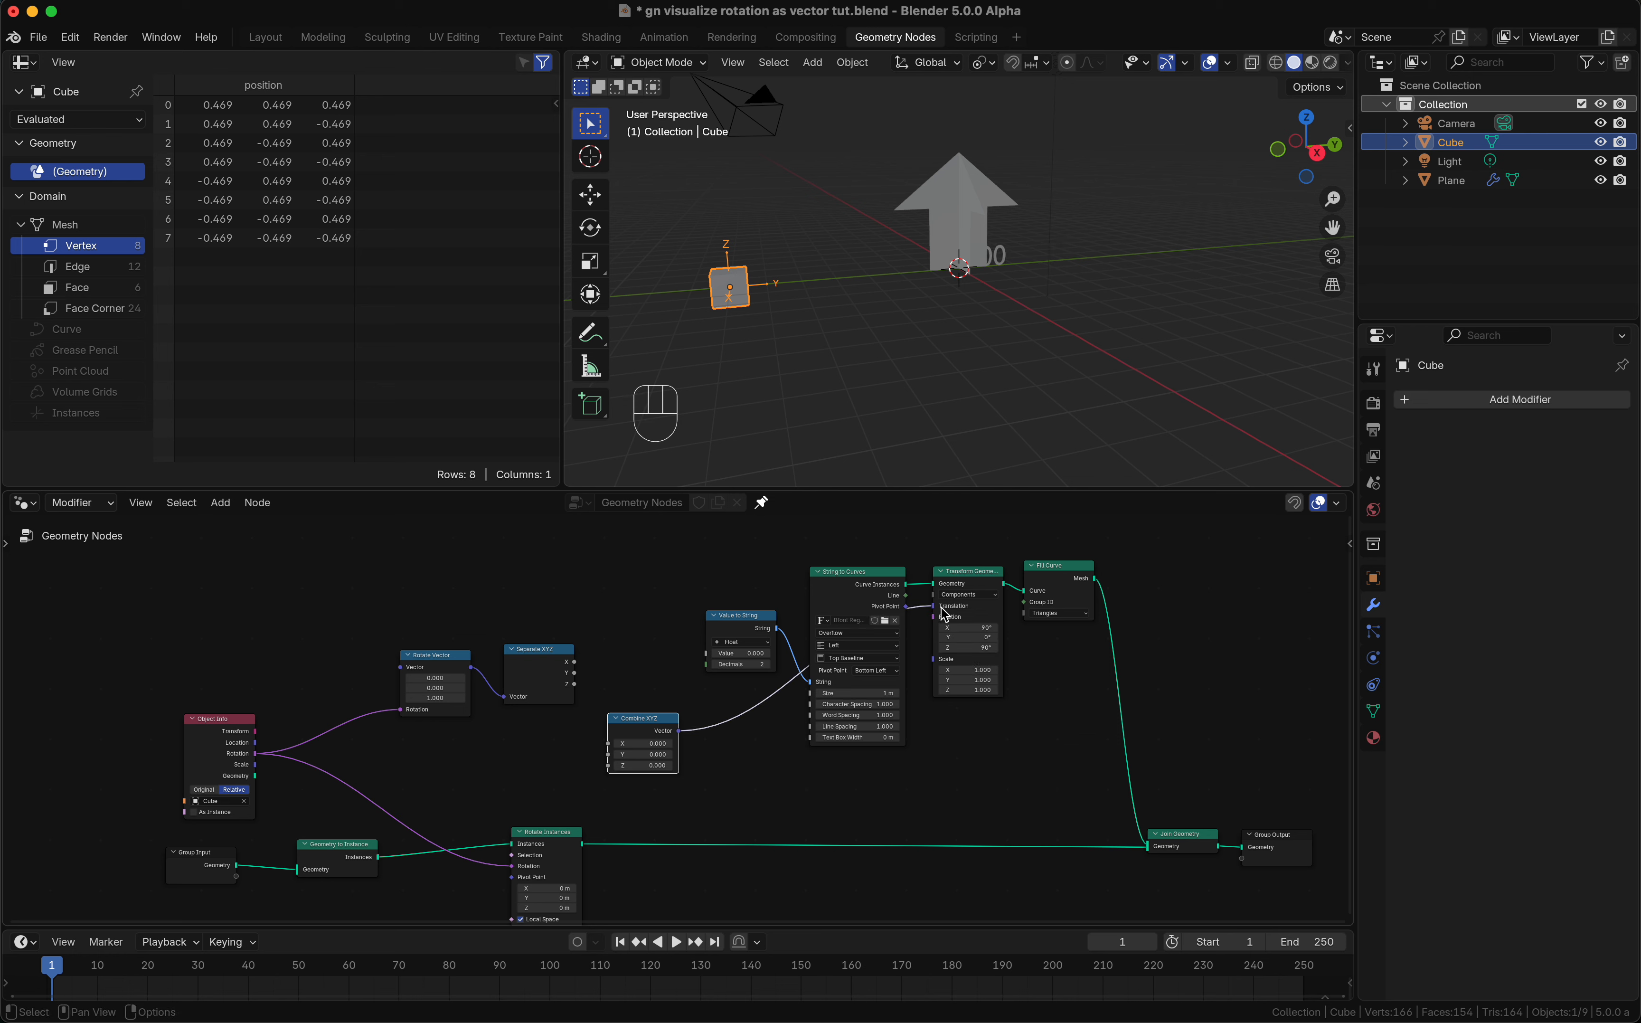
# Step: Duplicate the Combine XYZ node below the original and connect the copy to Transform Geometry's Rotation input
pyautogui.moveTo(651, 735); pyautogui.dragTo(675, 704)
pyautogui.hotkey('shift', 'd')
pyautogui.click(682, 781)
pyautogui.moveTo(706, 773); pyautogui.dragTo(933, 616)
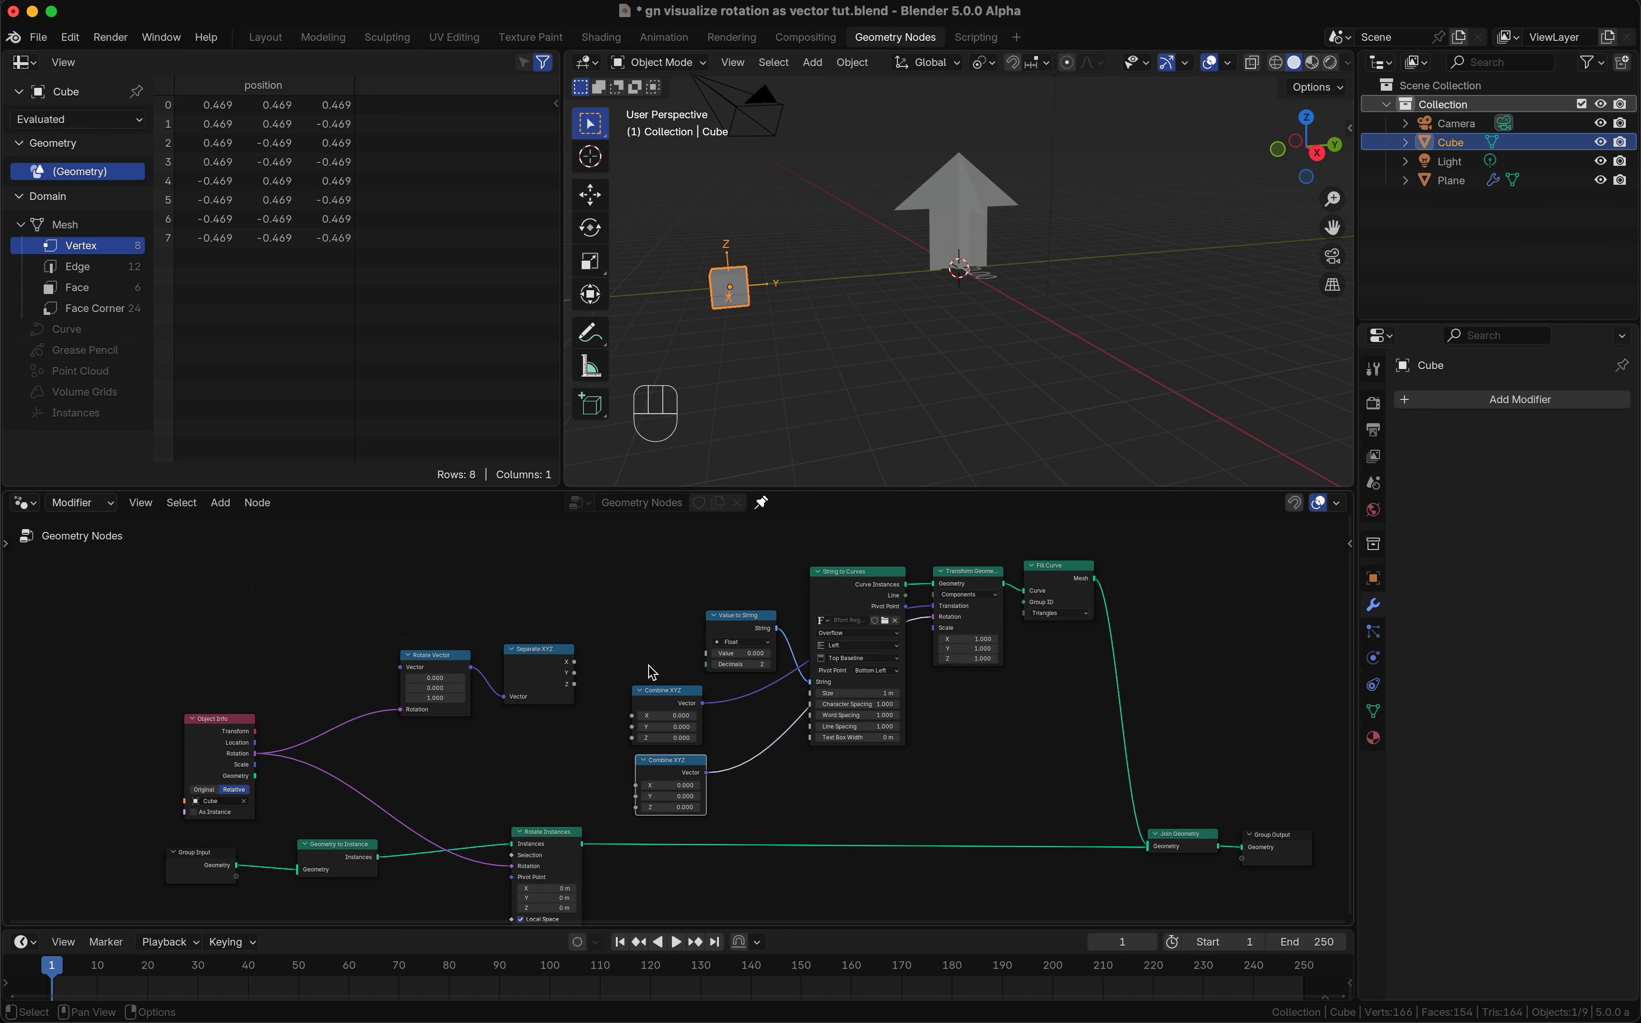
# Step: Add an Integer node connected to the Value to String node's Decimals input
pyautogui.moveTo(706, 664); pyautogui.dragTo(669, 666)
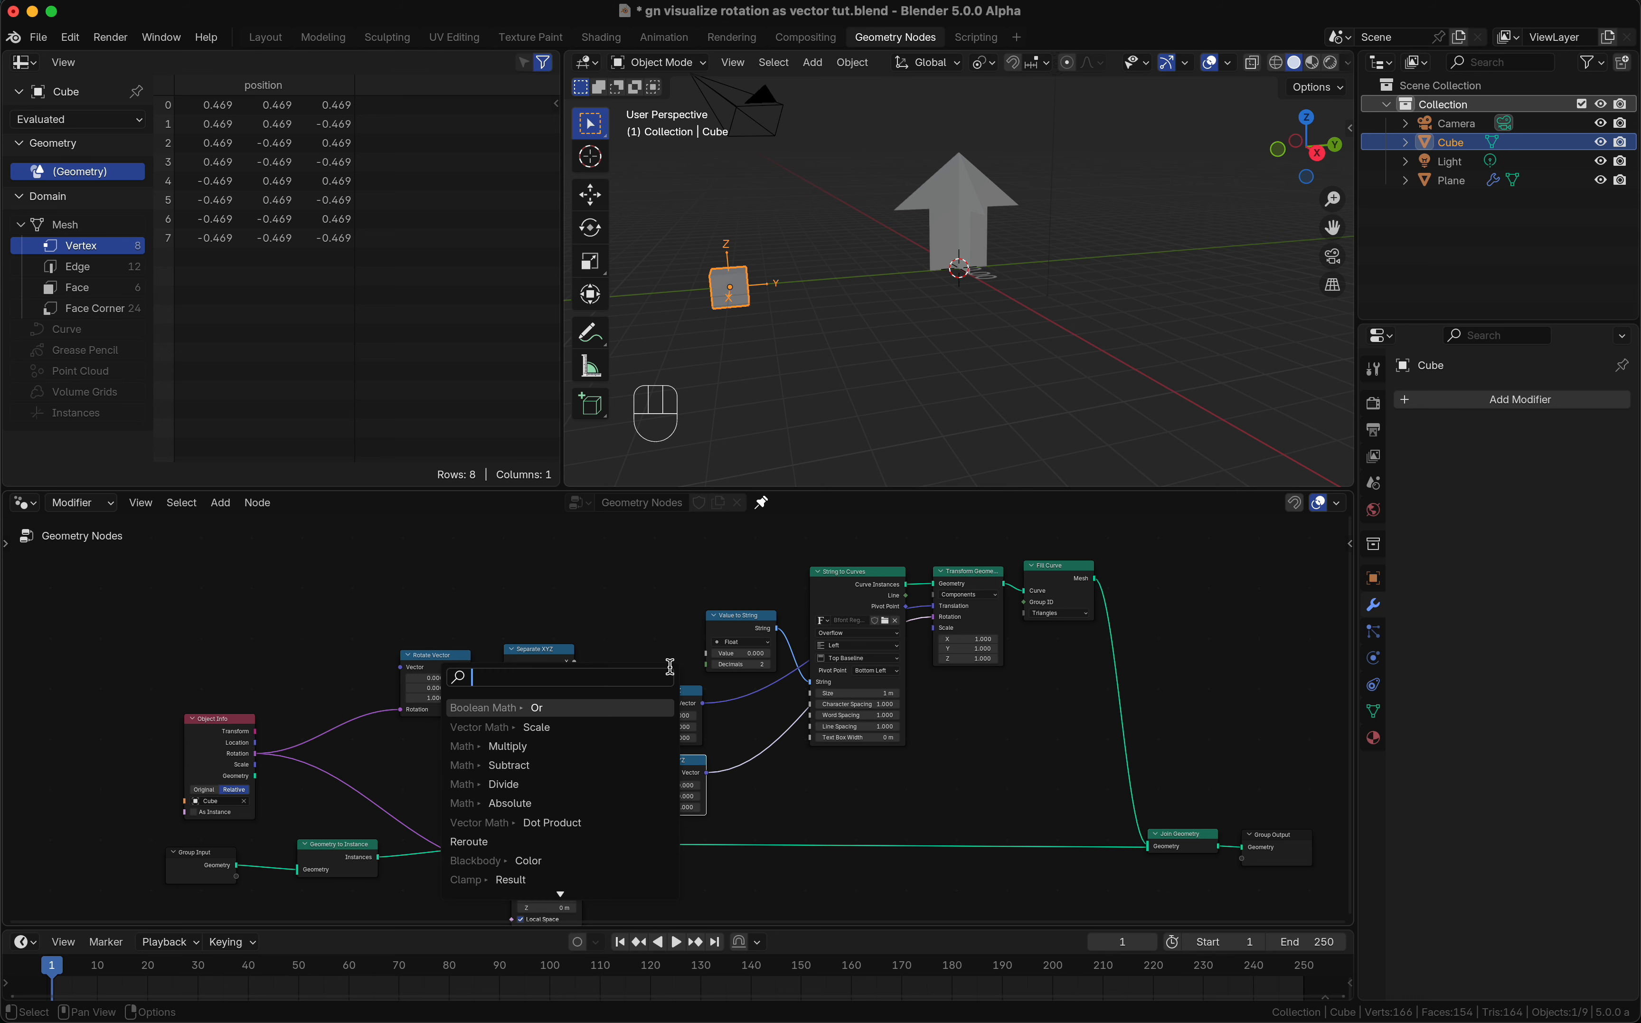
pyautogui.write('in')
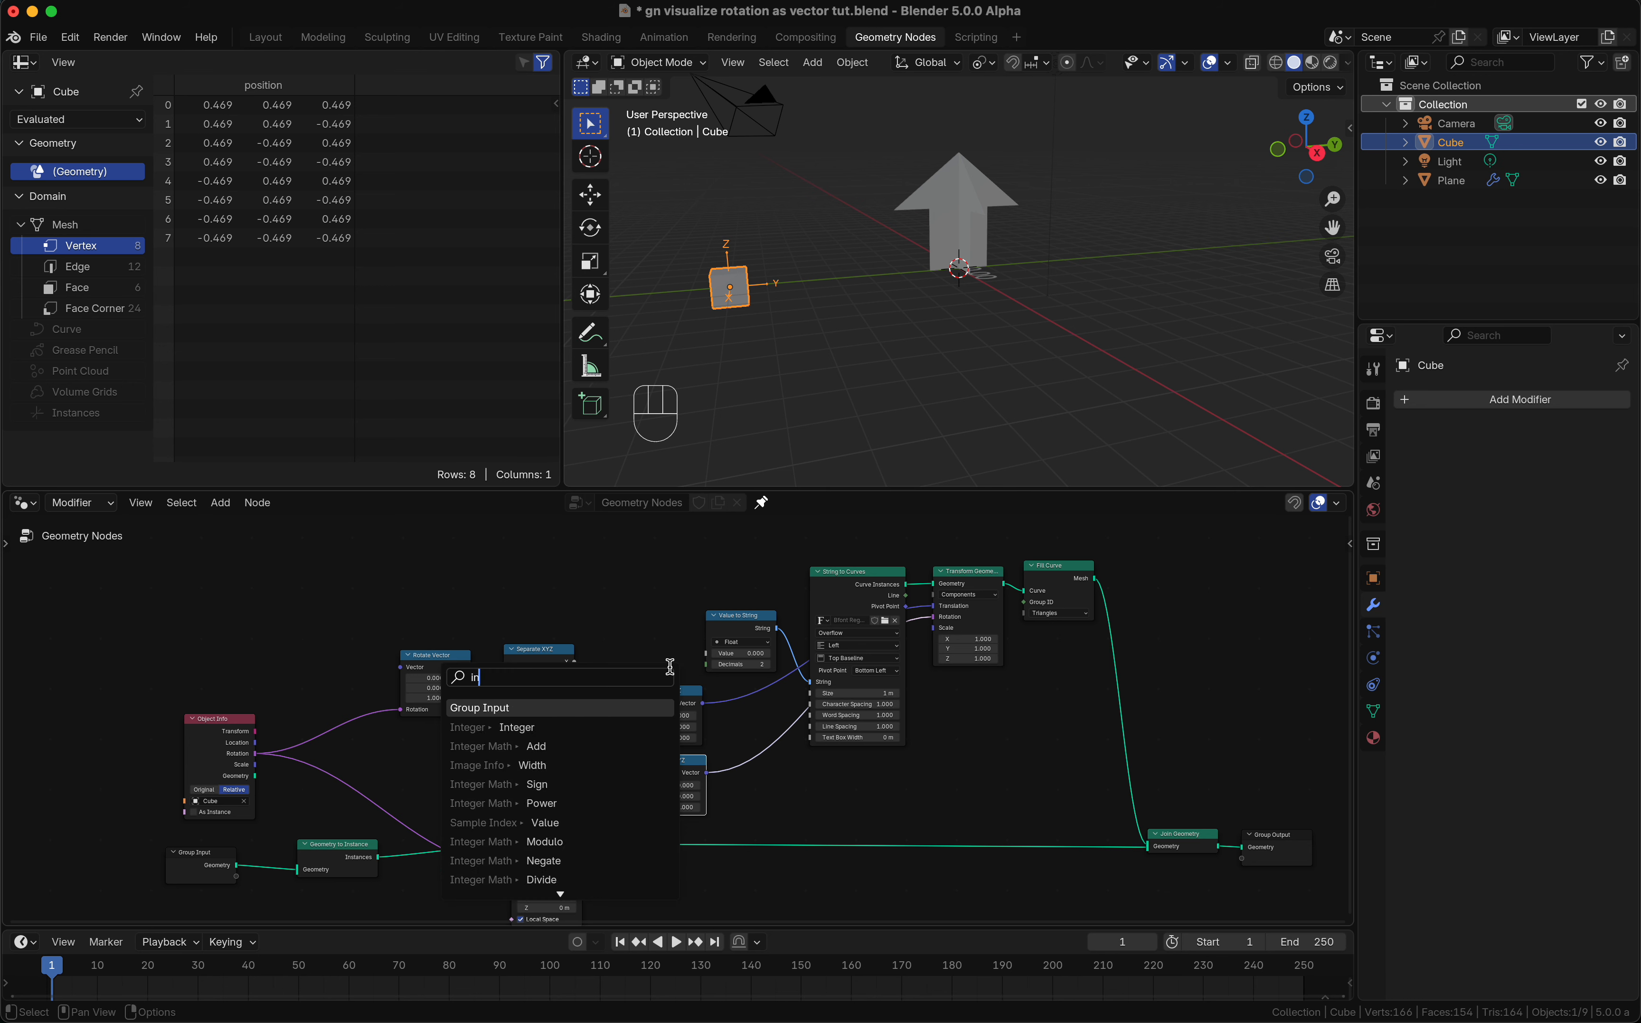
pyautogui.write('t')
pyautogui.press('Return')
pyautogui.click(691, 664)
# Step: Add a Value node connected to the Value to String node's Value input
pyautogui.moveTo(712, 661); pyautogui.dragTo(655, 611)
pyautogui.write('f')
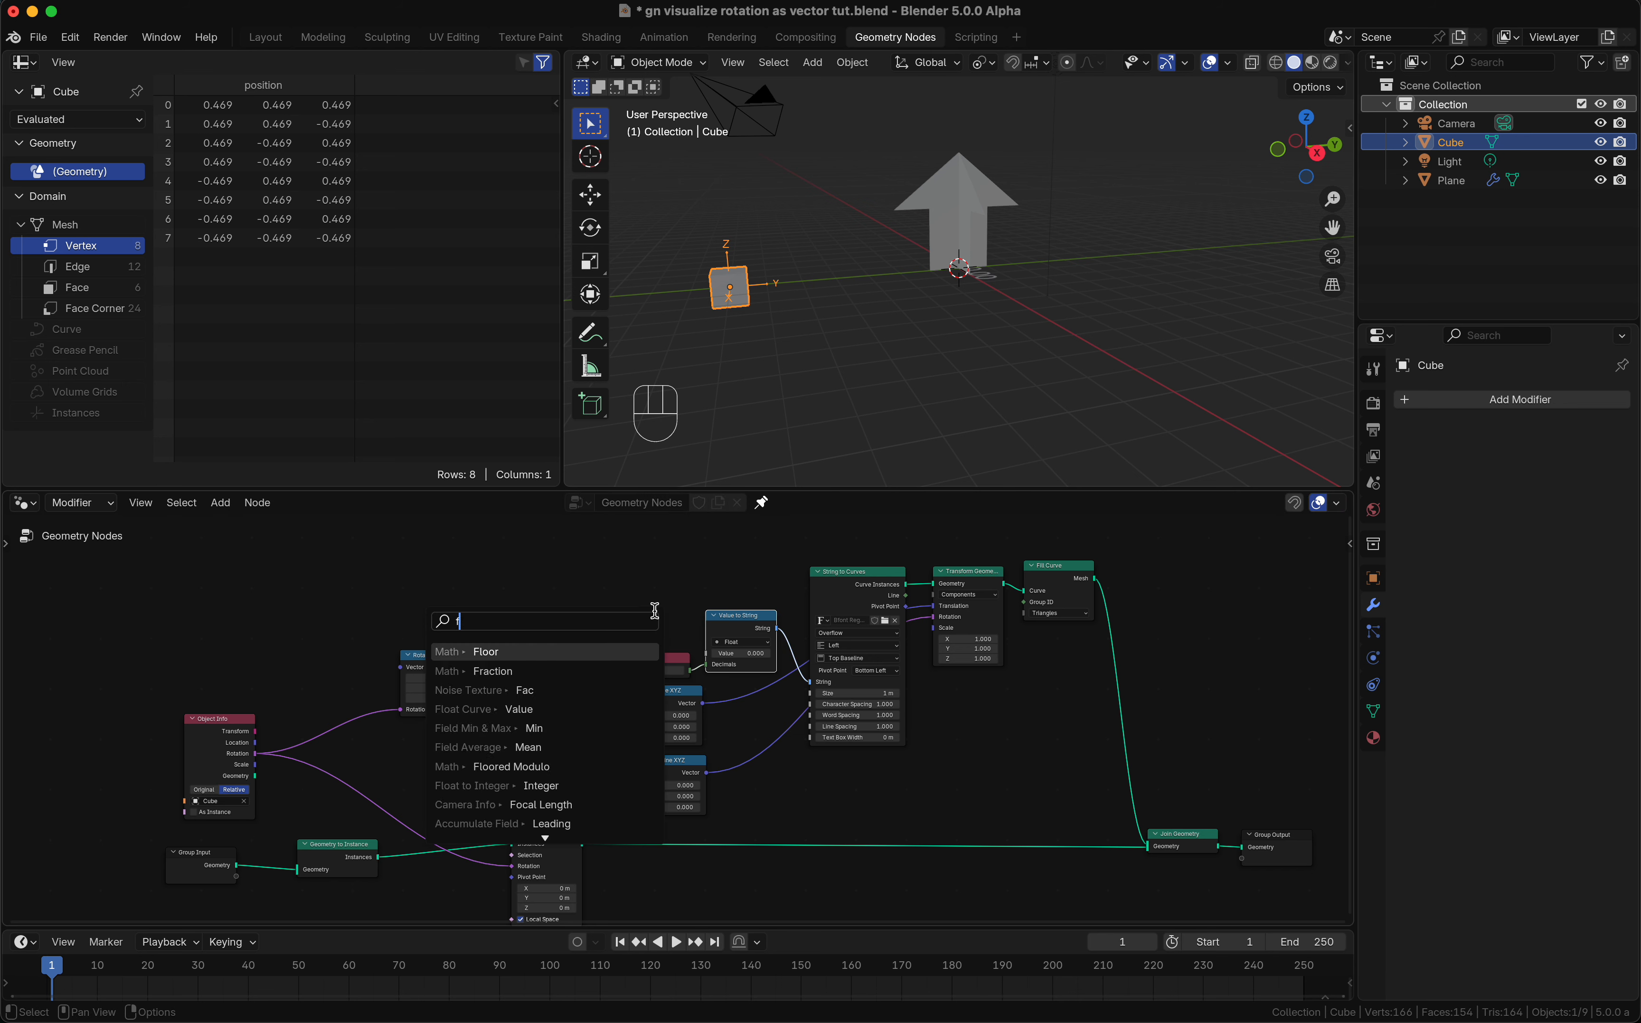
pyautogui.press('BackSpace')
pyautogui.write('val')
pyautogui.press('Return')
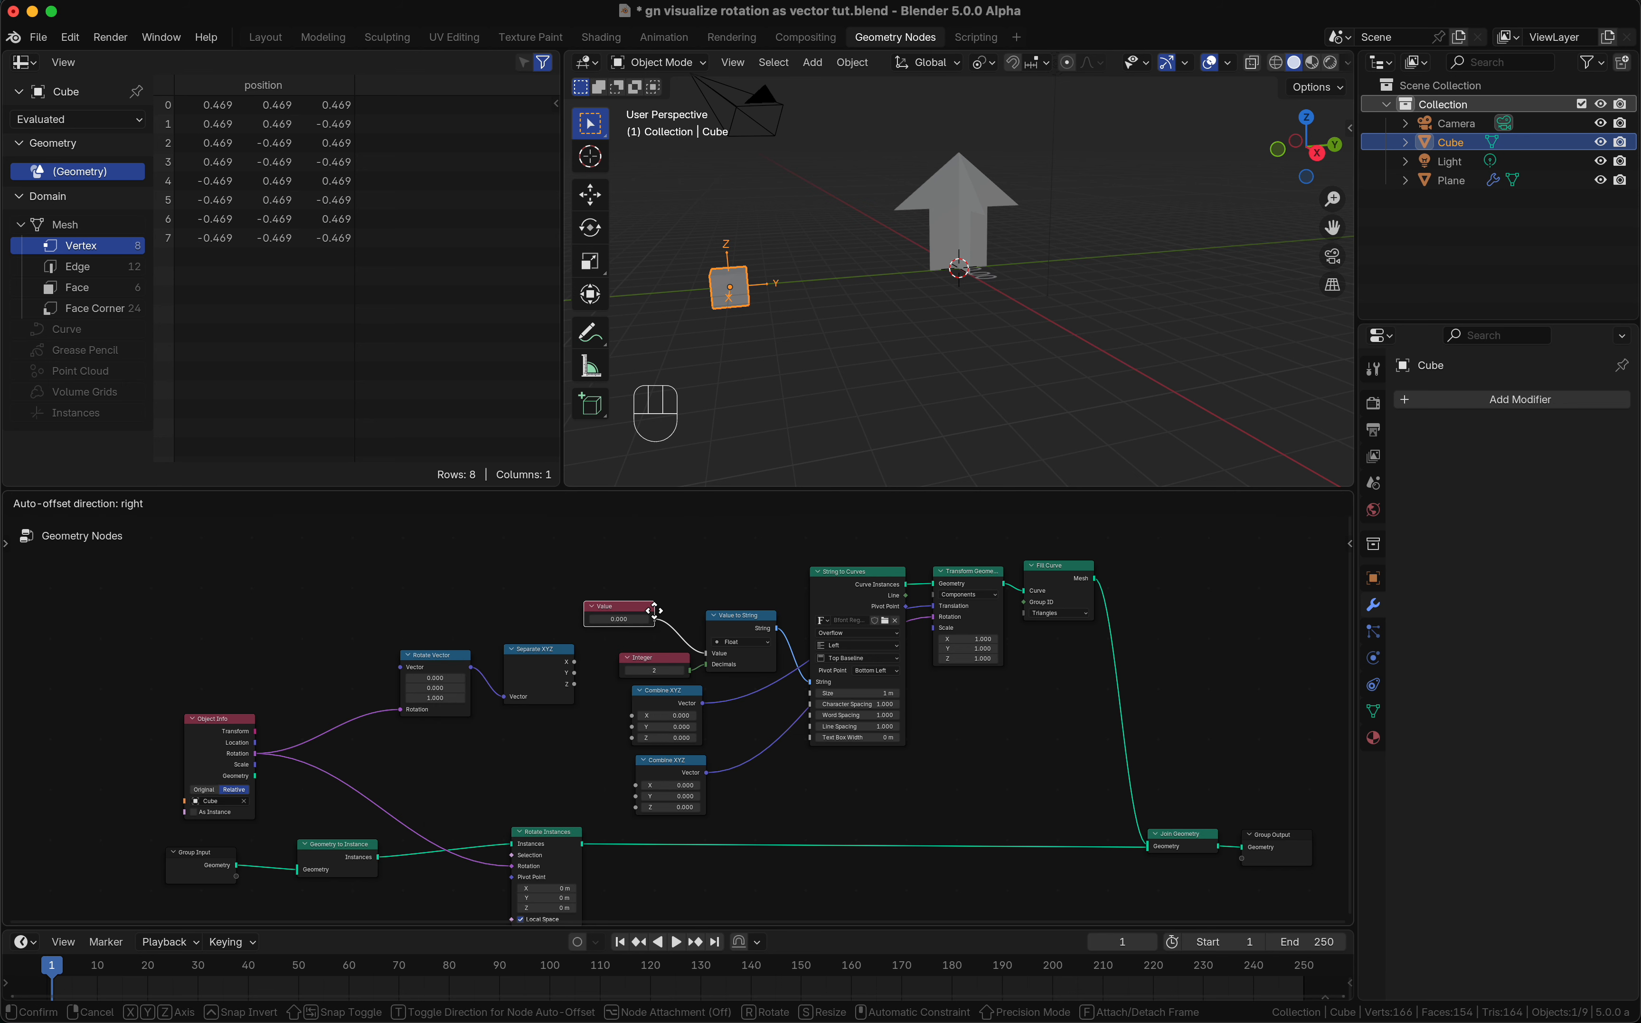
pyautogui.click(685, 617)
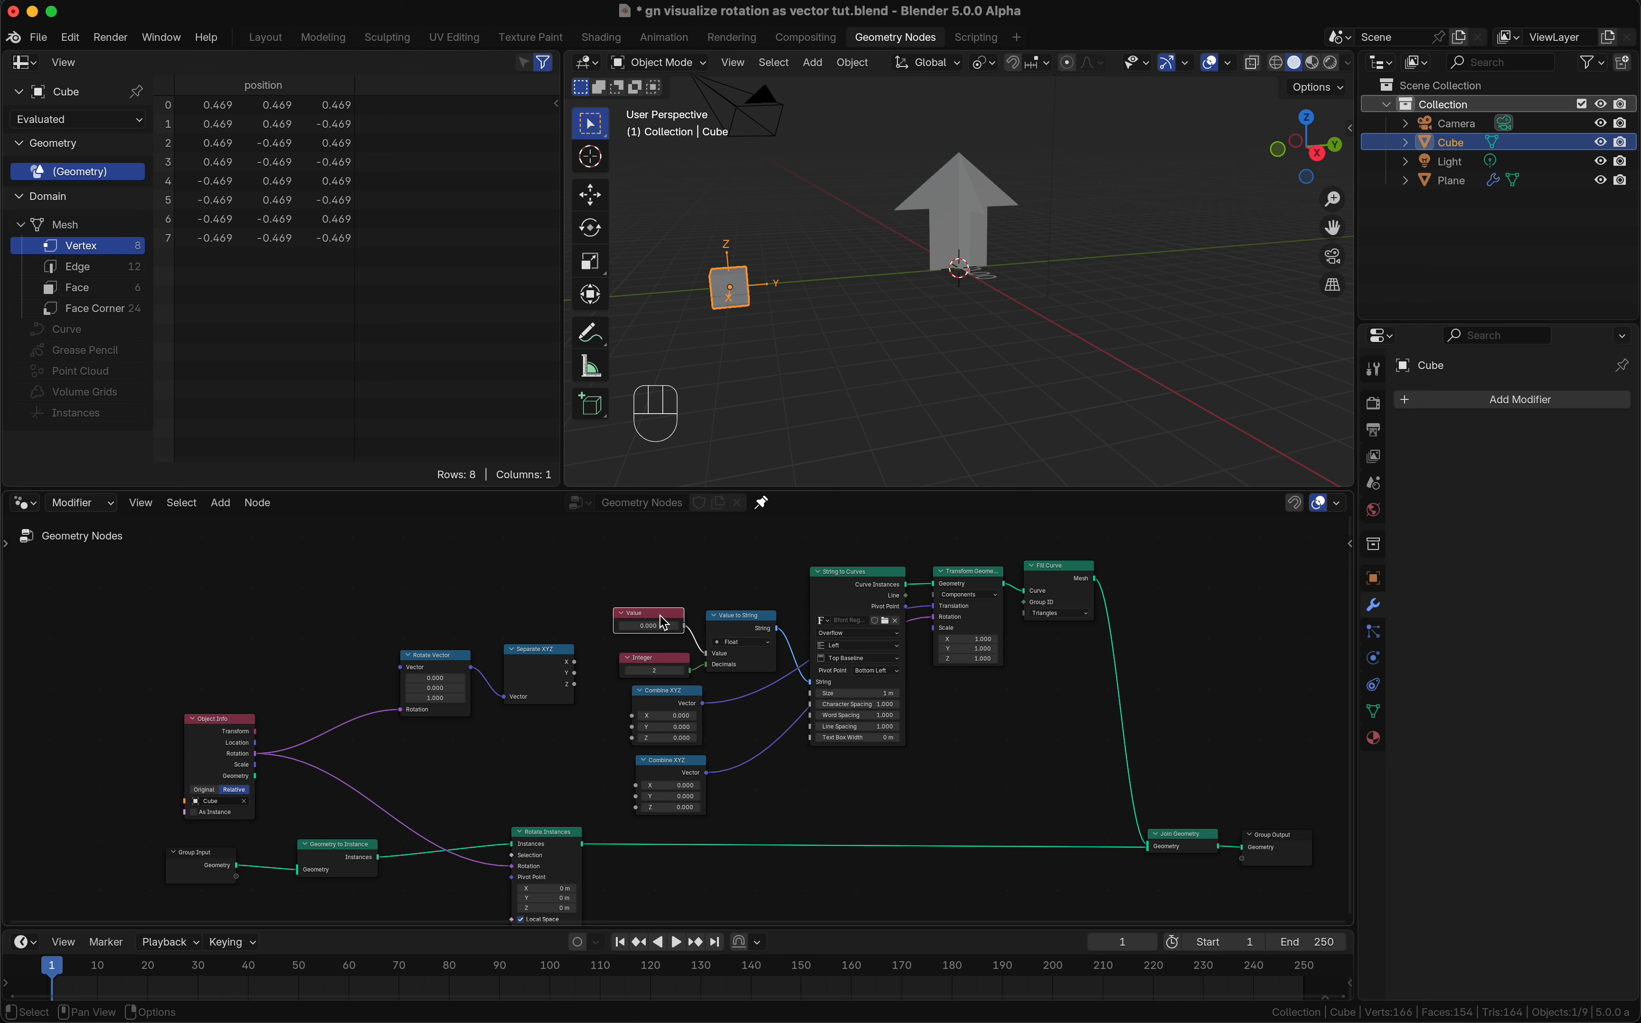
# Step: Combine the Value to String, String to Curves, Transform Geometry and Fill Curve nodes into a node group
pyautogui.moveTo(740, 549); pyautogui.dragTo(1068, 771)
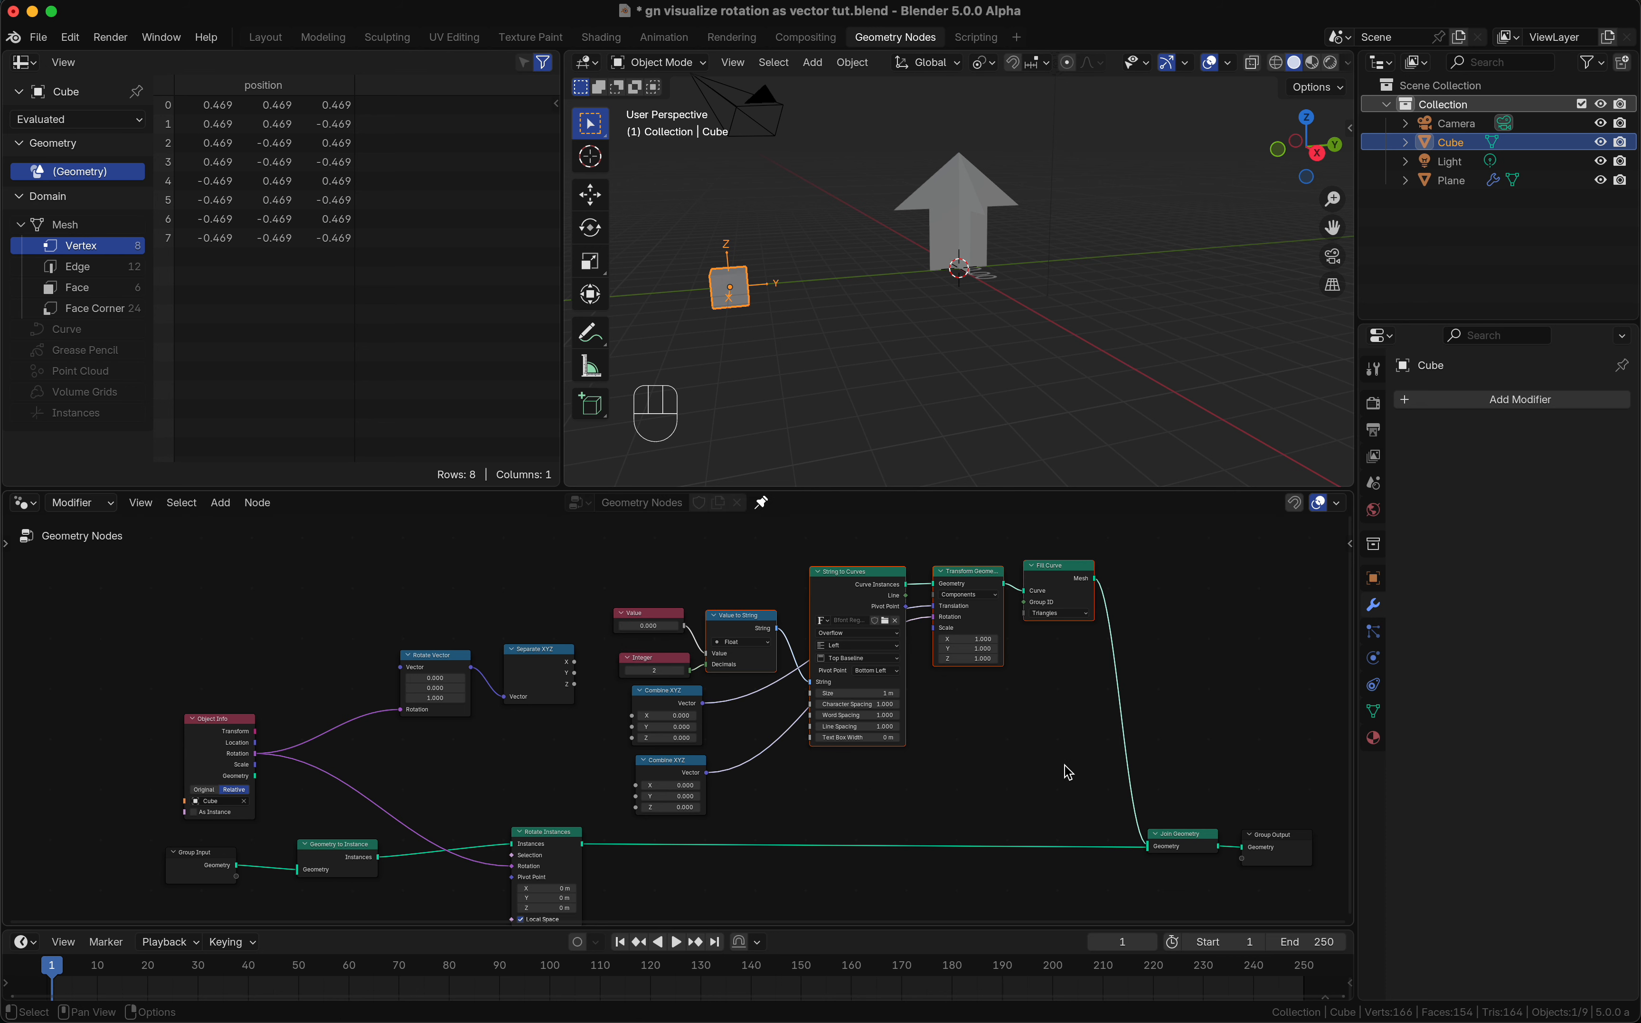
pyautogui.press('super')
pyautogui.press('super+g')
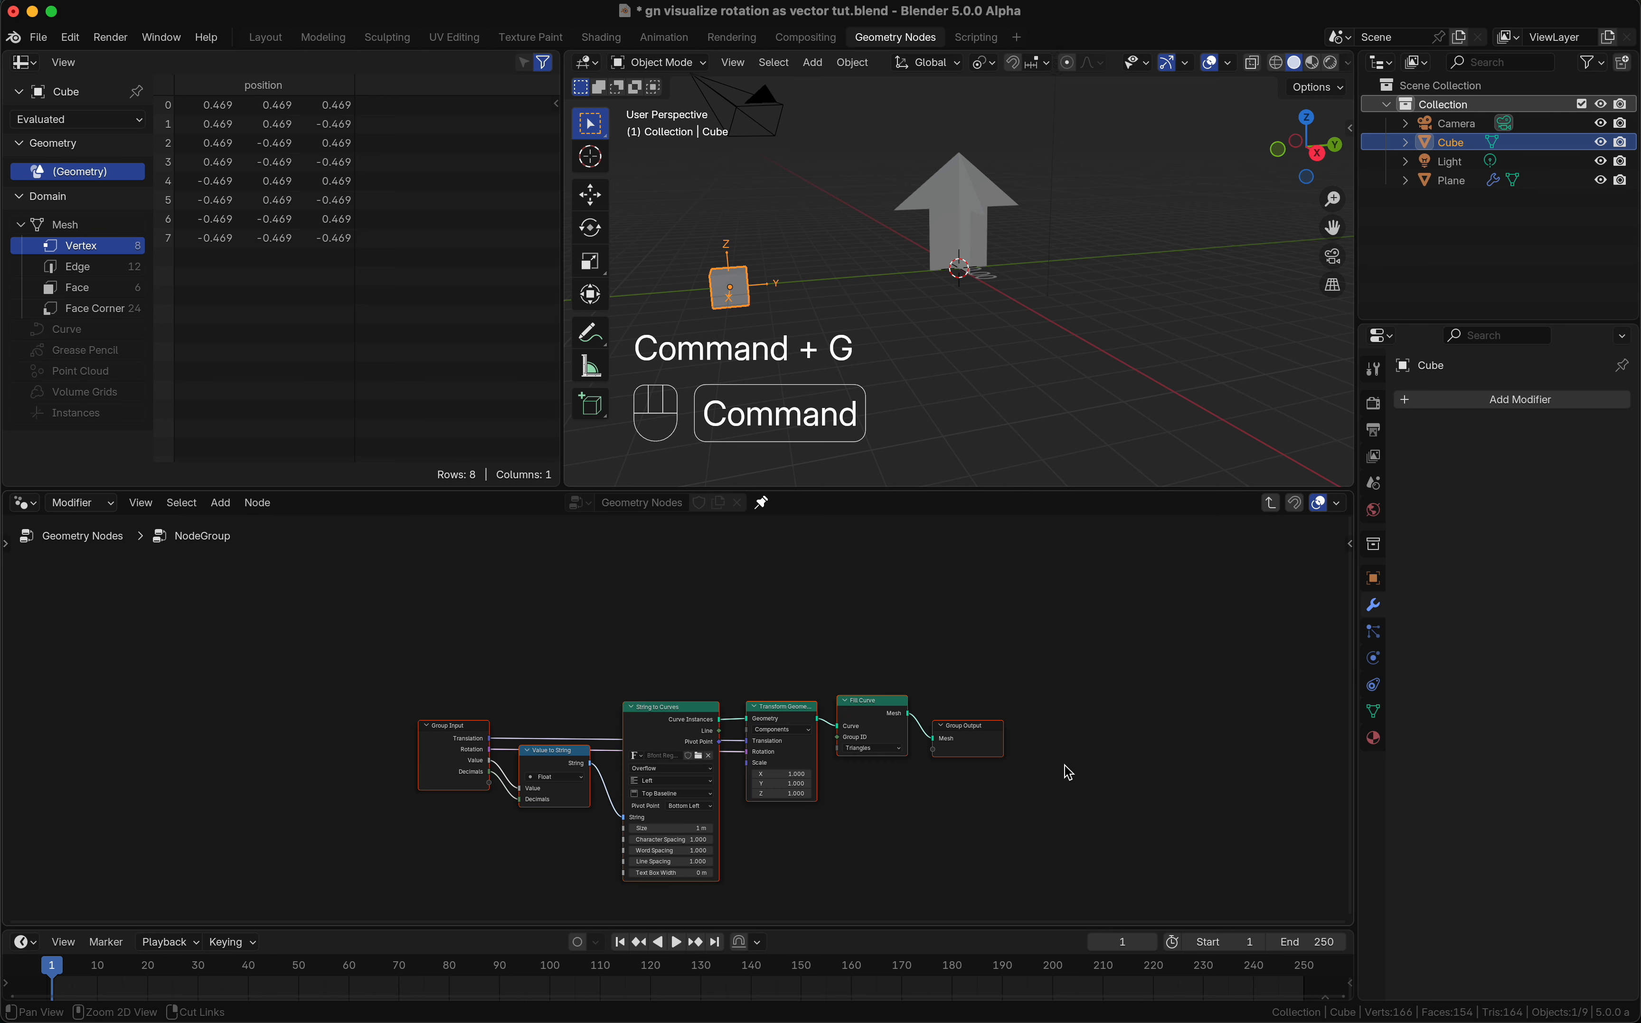
# Step: Space out the Group Input and Value to String nodes inside the group and return to the parent node tree
pyautogui.moveTo(448, 726); pyautogui.dragTo(419, 726)
pyautogui.click(525, 752)
pyautogui.moveTo(525, 752); pyautogui.dragTo(599, 717, button='middle')
pyautogui.moveTo(594, 719); pyautogui.dragTo(594, 737)
pyautogui.moveTo(495, 704); pyautogui.dragTo(454, 703)
pyautogui.moveTo(697, 685)
pyautogui.mouseDown()
pyautogui.moveTo(677, 680)
pyautogui.moveTo(696, 676)
pyautogui.mouseUp()
pyautogui.press('Tab')
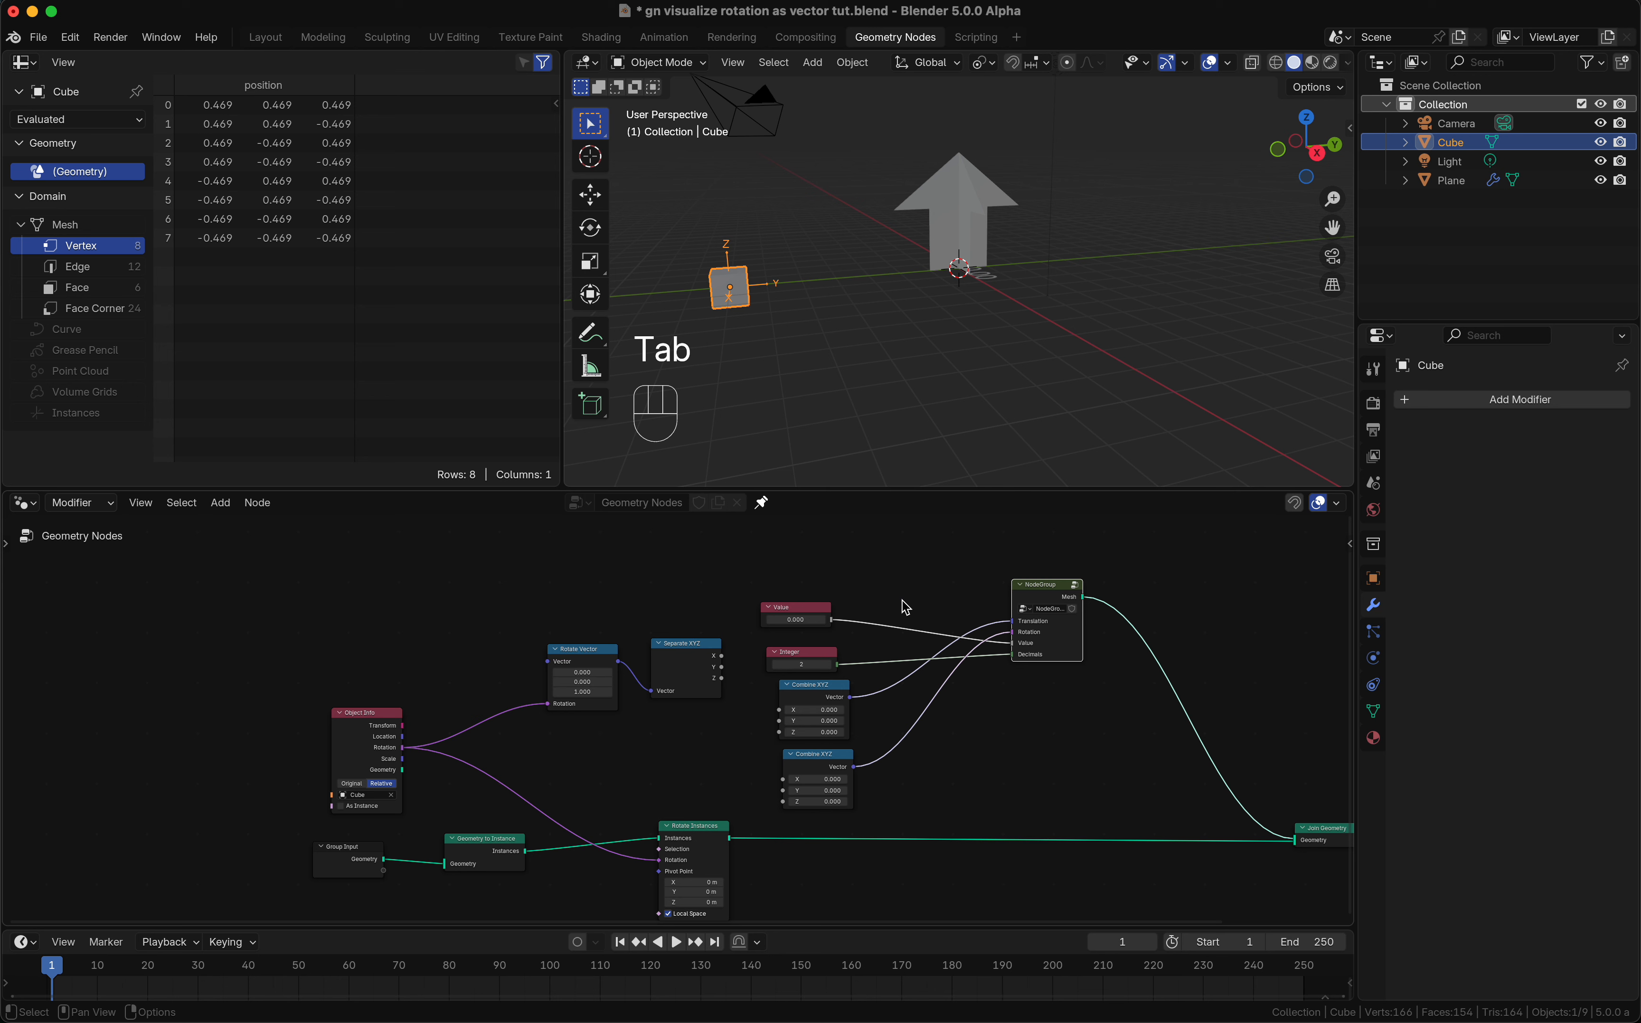
# Step: Delete the Value, Integer and two Combine XYZ nodes feeding the group, and move the group node closer to Separate XYZ
pyautogui.moveTo(777, 583); pyautogui.dragTo(854, 805)
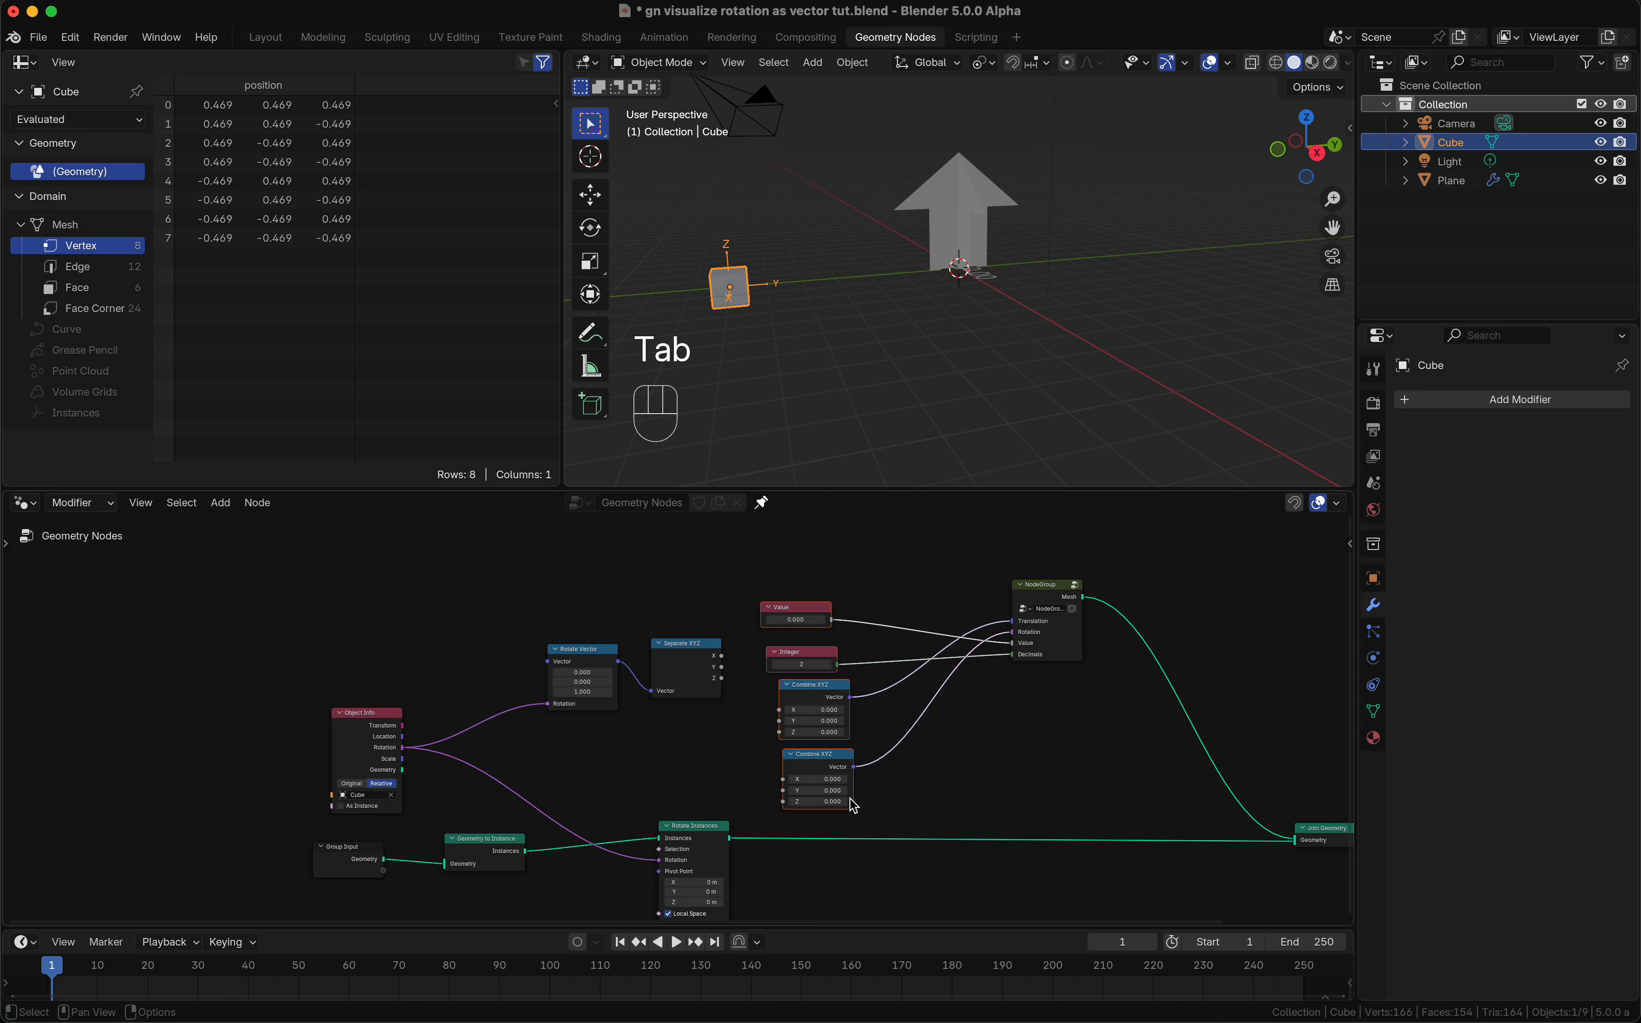
pyautogui.press('x')
pyautogui.moveTo(1051, 594); pyautogui.dragTo(910, 563)
# Step: Connect Separate XYZ's X output to the group node's Value input and move the group node higher
pyautogui.click(722, 664)
pyautogui.moveTo(722, 656); pyautogui.dragTo(870, 677)
pyautogui.scroll(-1, 869, 676)
pyautogui.scroll(2, 870, 677)
pyautogui.moveTo(877, 591); pyautogui.dragTo(875, 538)
# Step: Duplicate the group node below the original and connect Separate XYZ's Y output to the copy's Value input
pyautogui.hotkey('shift', 'd')
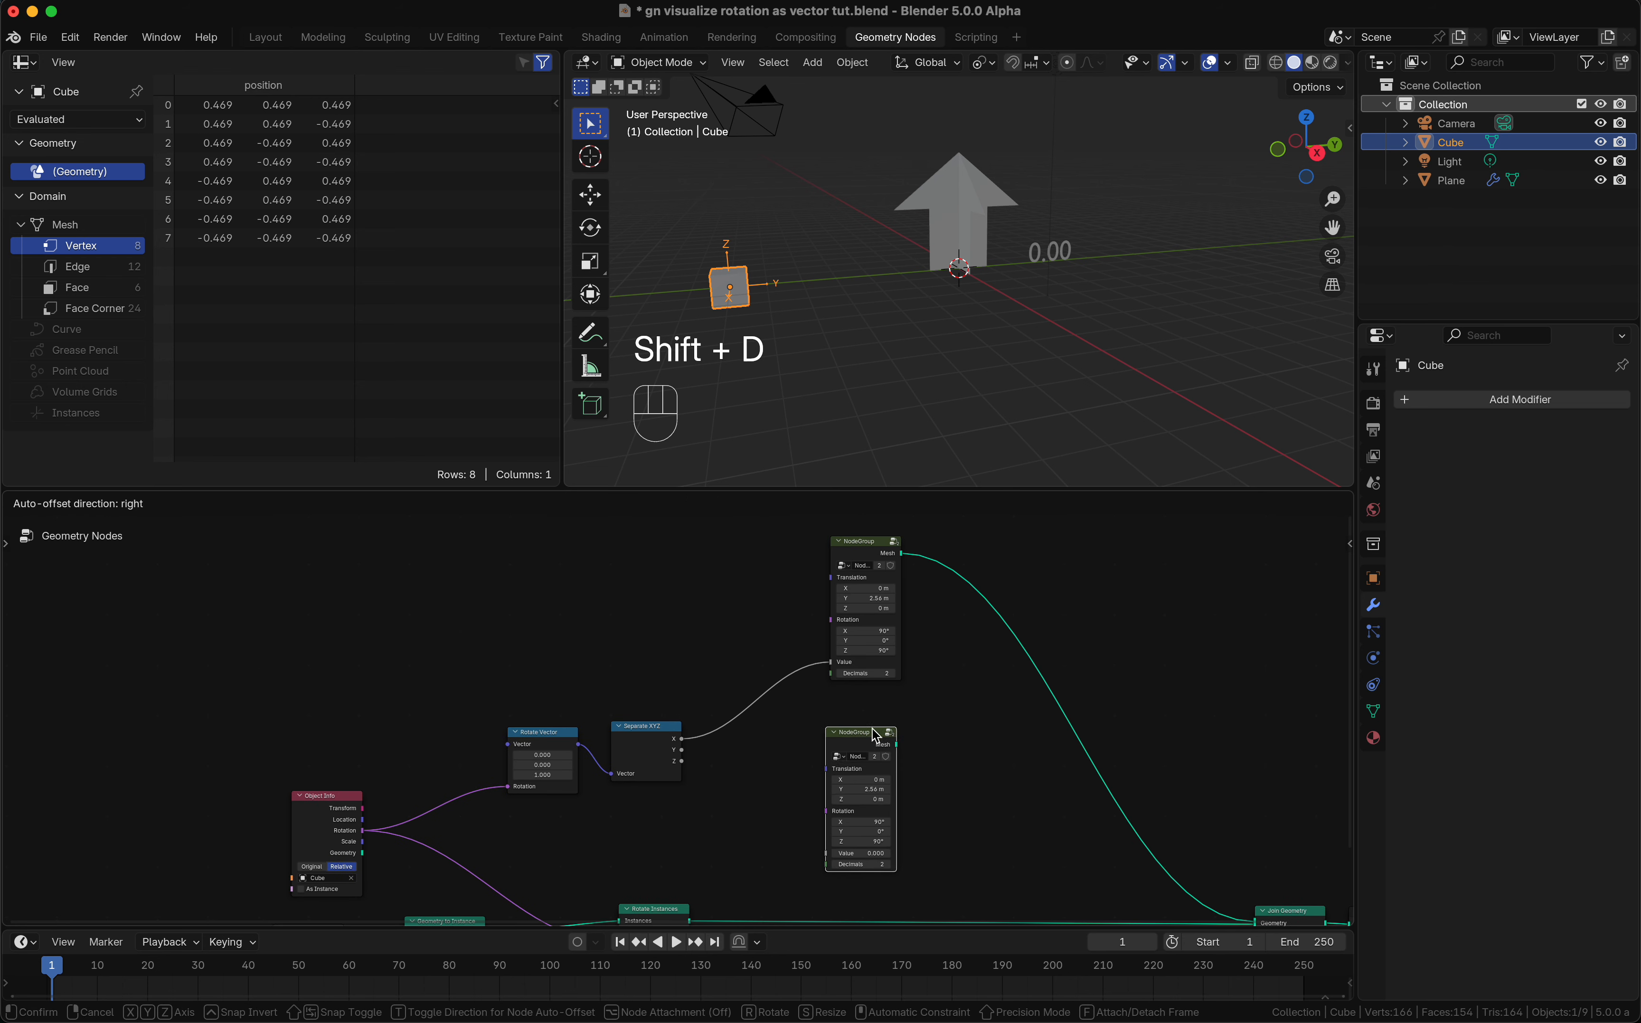
pyautogui.click(872, 694)
pyautogui.moveTo(688, 754); pyautogui.dragTo(831, 822)
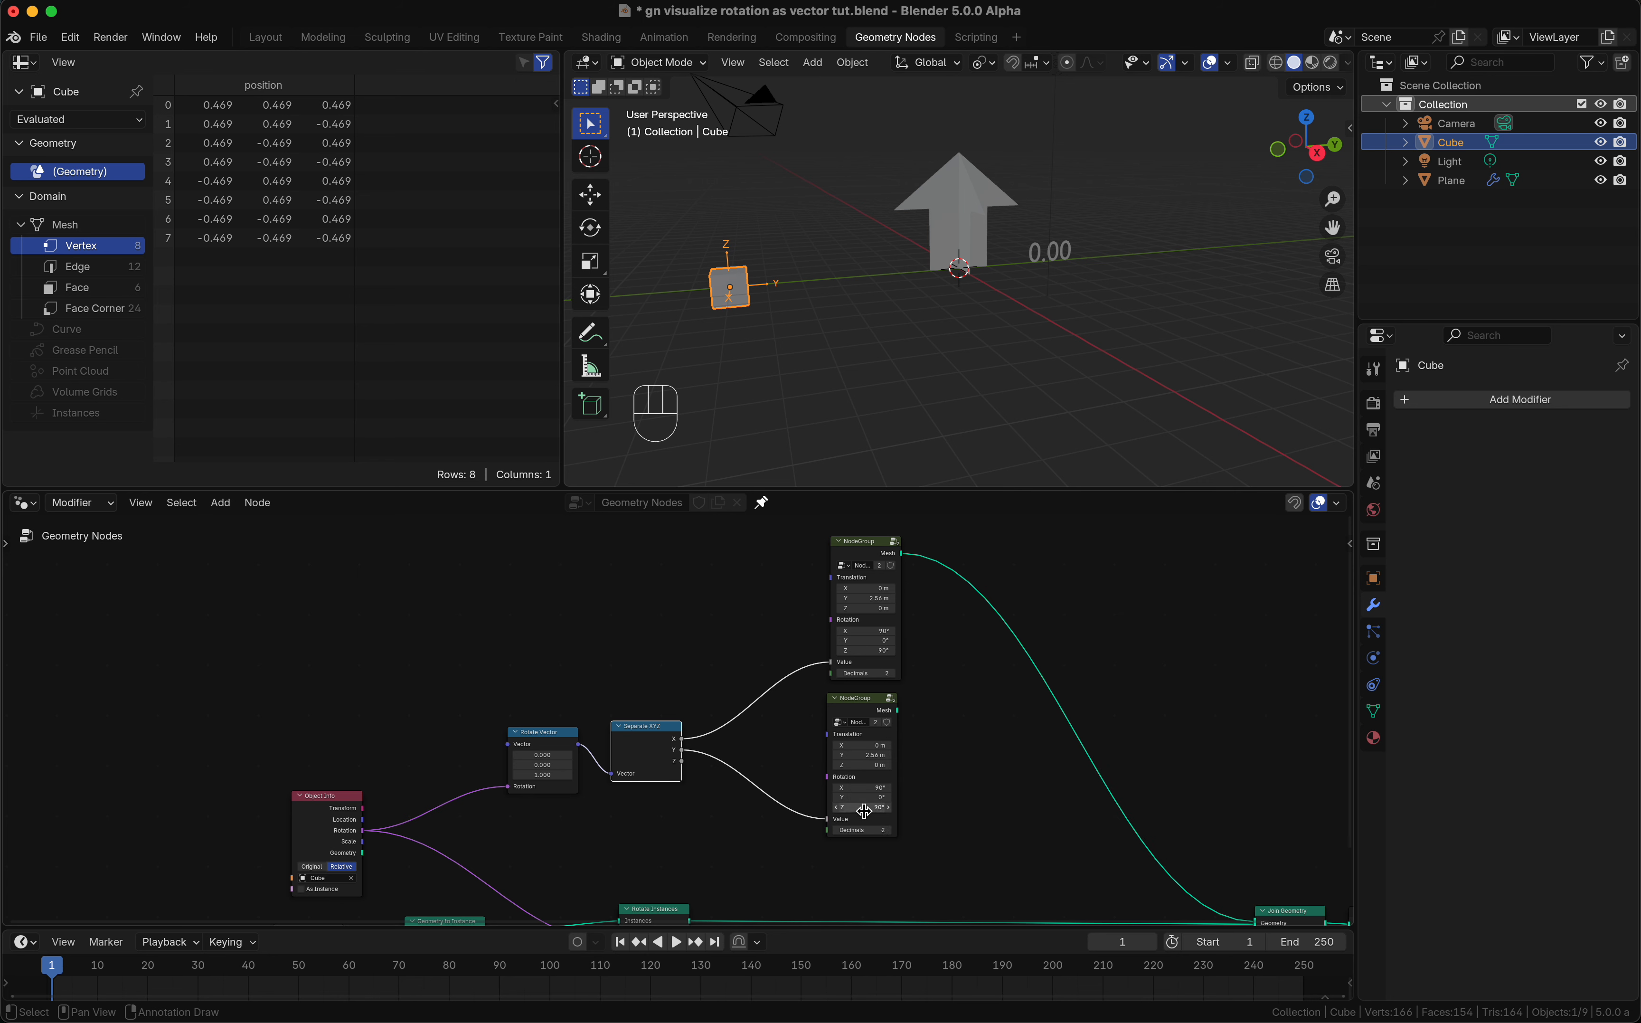
# Step: Set the second group node's Z translation to about -0.84 m and connect its Mesh output to Join Geometry
pyautogui.keyDown('shift'); pyautogui.moveTo(857, 765); pyautogui.dragTo(857, 765); pyautogui.keyUp('shift')
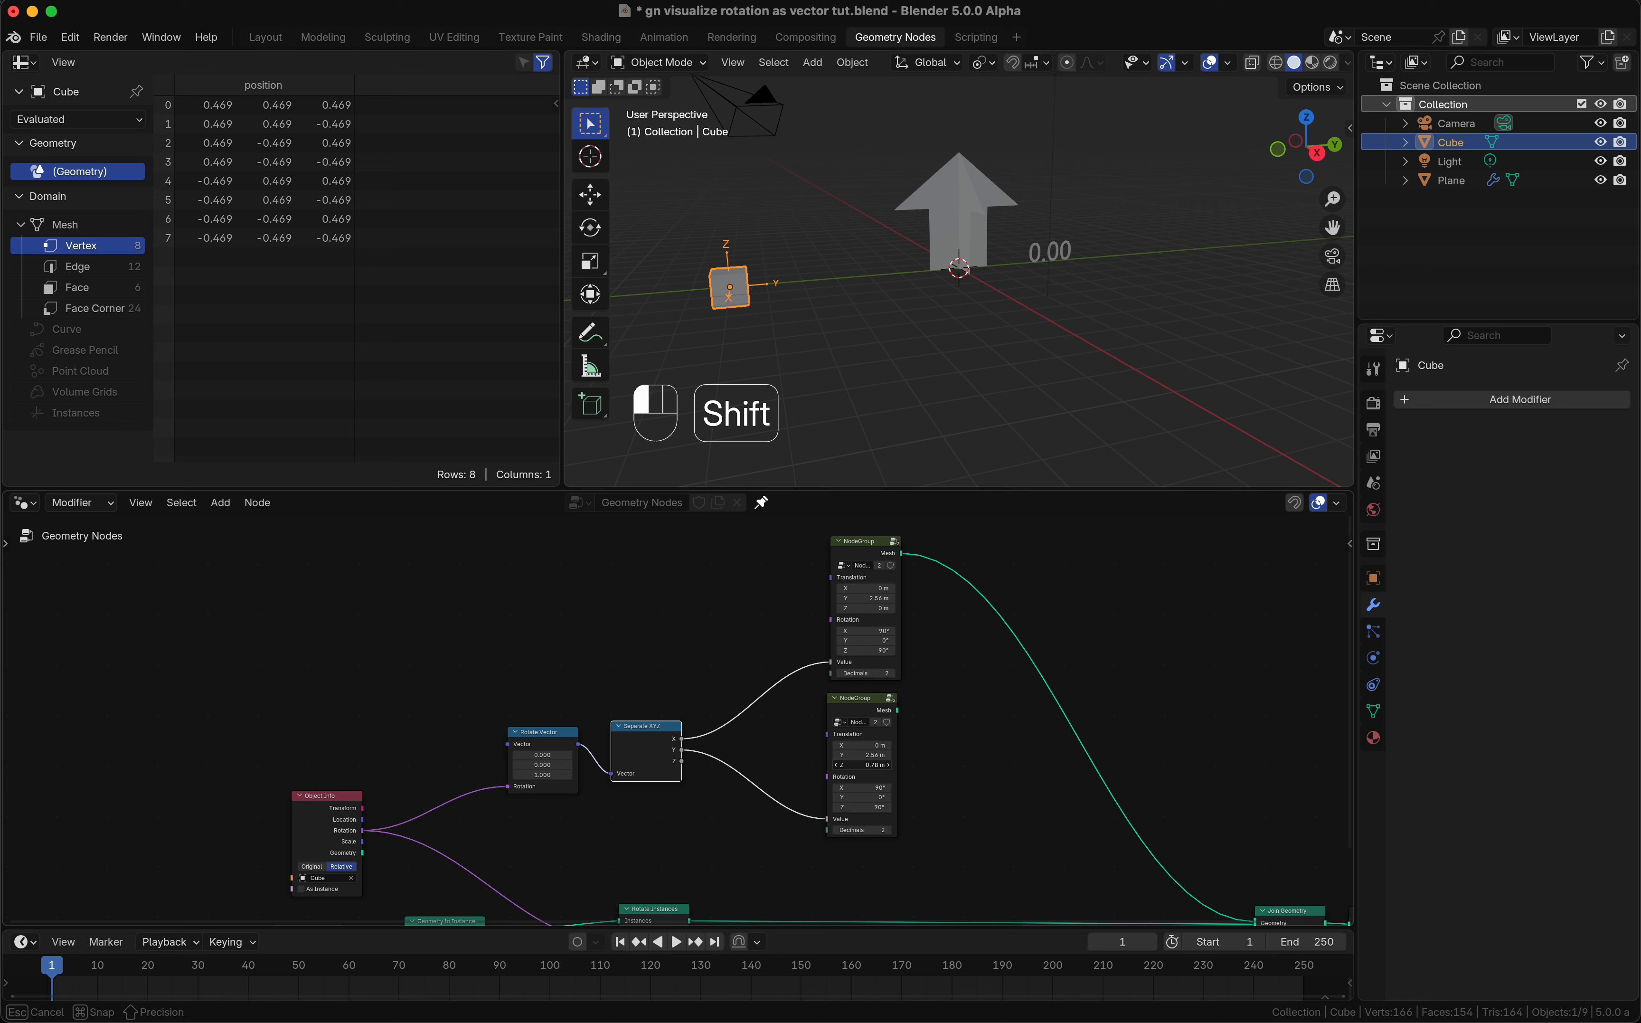
pyautogui.keyDown('shift'); pyautogui.moveTo(857, 764); pyautogui.dragTo(857, 765); pyautogui.keyUp('shift')
pyautogui.moveTo(944, 809); pyautogui.dragTo(862, 737, button='middle')
pyautogui.moveTo(805, 637); pyautogui.dragTo(1161, 854)
pyautogui.keyDown('shift'); pyautogui.moveTo(771, 691); pyautogui.dragTo(766, 688); pyautogui.keyUp('shift')
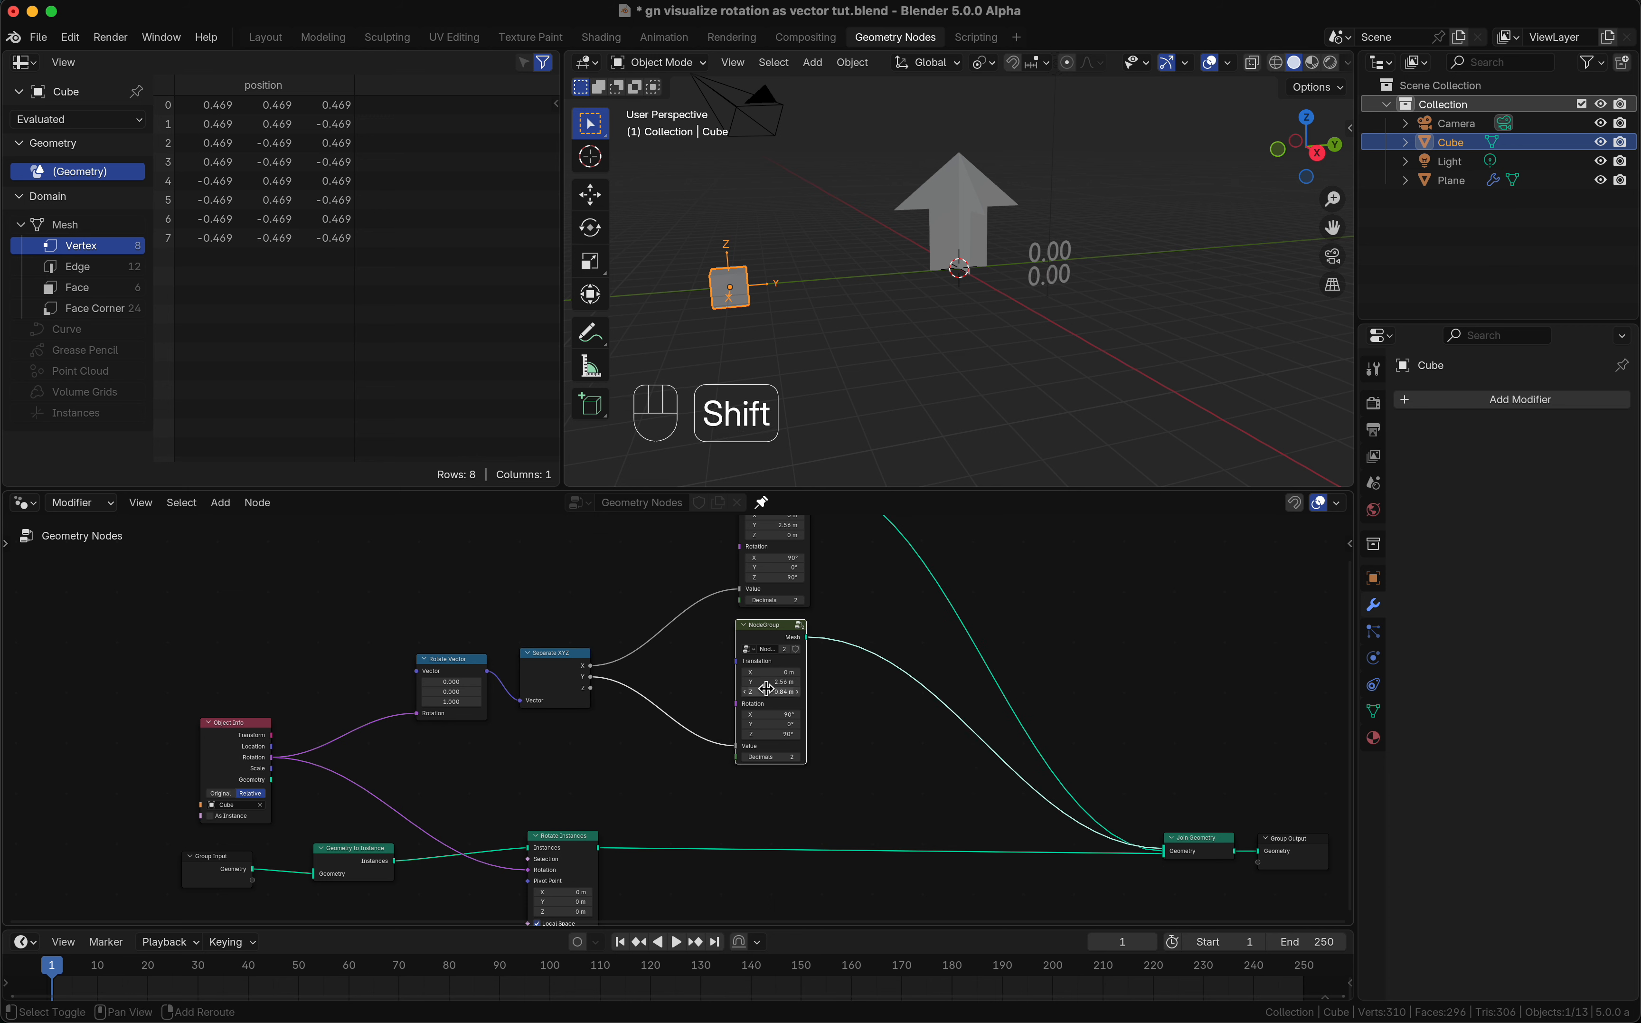
# Step: Collapse and duplicate the second group node, then link Separate XYZ's Z through the expanded copy's Value and Mesh sockets to Join Geometry
pyautogui.click(745, 625)
pyautogui.hotkey('shift', 'd')
pyautogui.click(746, 666)
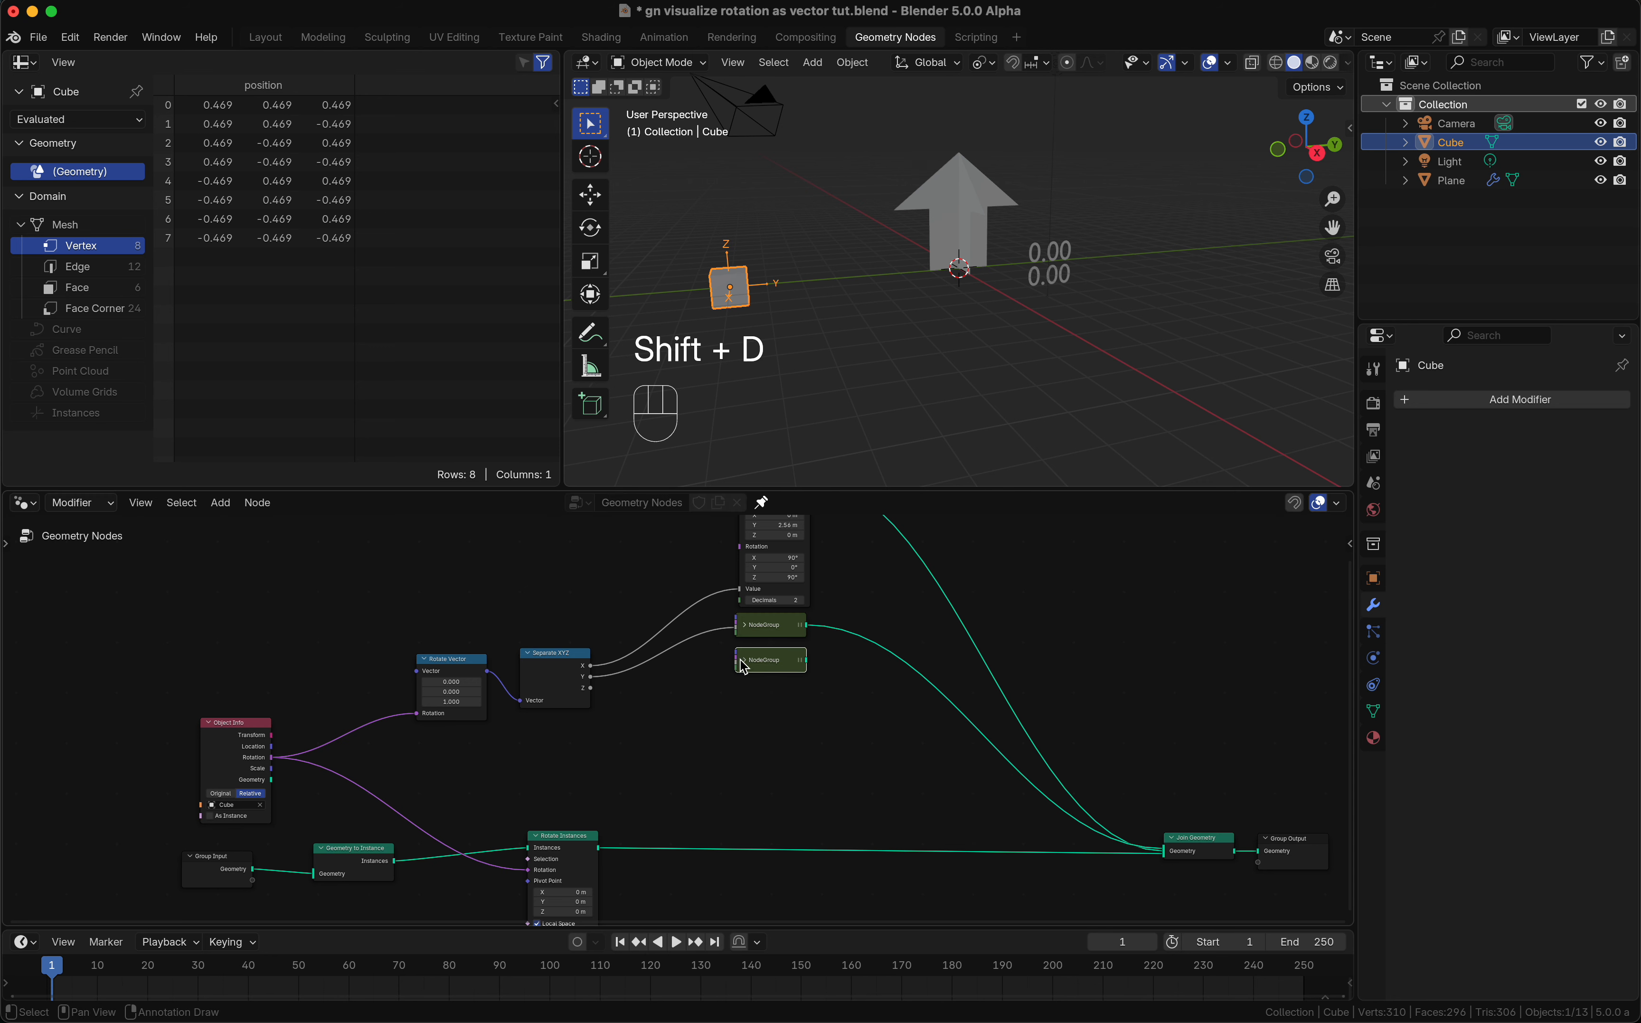
pyautogui.moveTo(590, 688); pyautogui.dragTo(1162, 857)
pyautogui.click(744, 660)
pyautogui.click(746, 660)
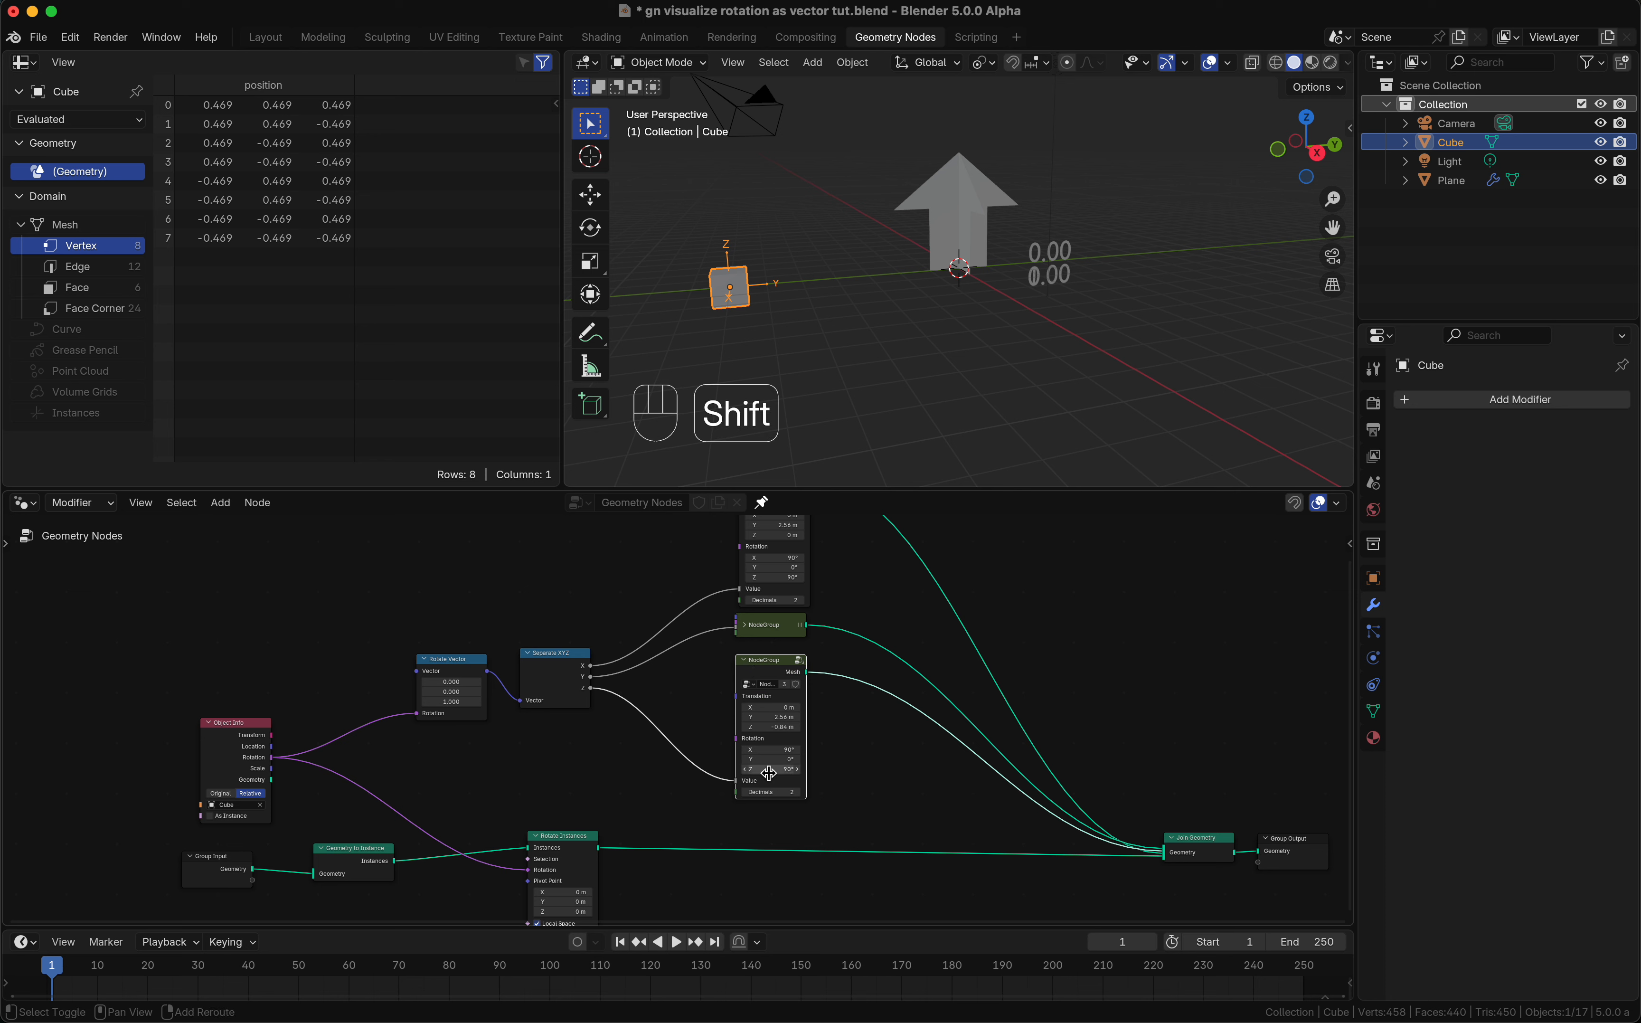
# Step: Set the third group node's Z translation to about -1.68 m and collapse the node
pyautogui.keyDown('shift'); pyautogui.moveTo(771, 726); pyautogui.dragTo(770, 726); pyautogui.keyUp('shift')
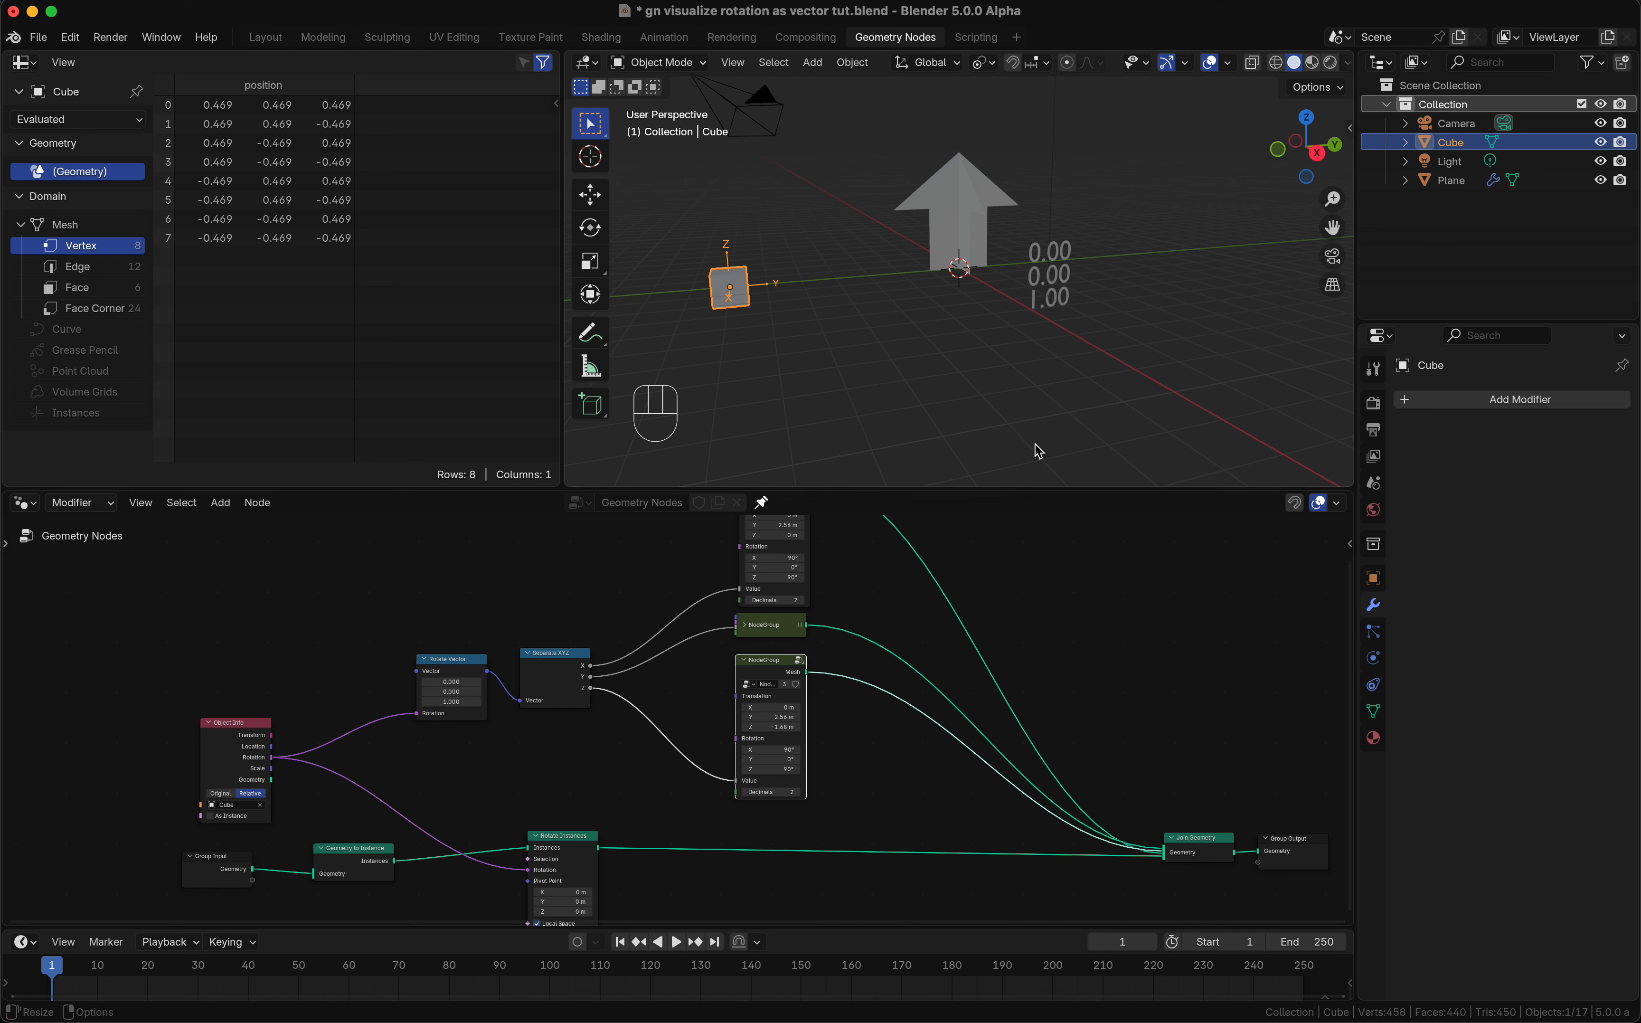
pyautogui.click(744, 659)
pyautogui.hscroll(-2, 744, 661)
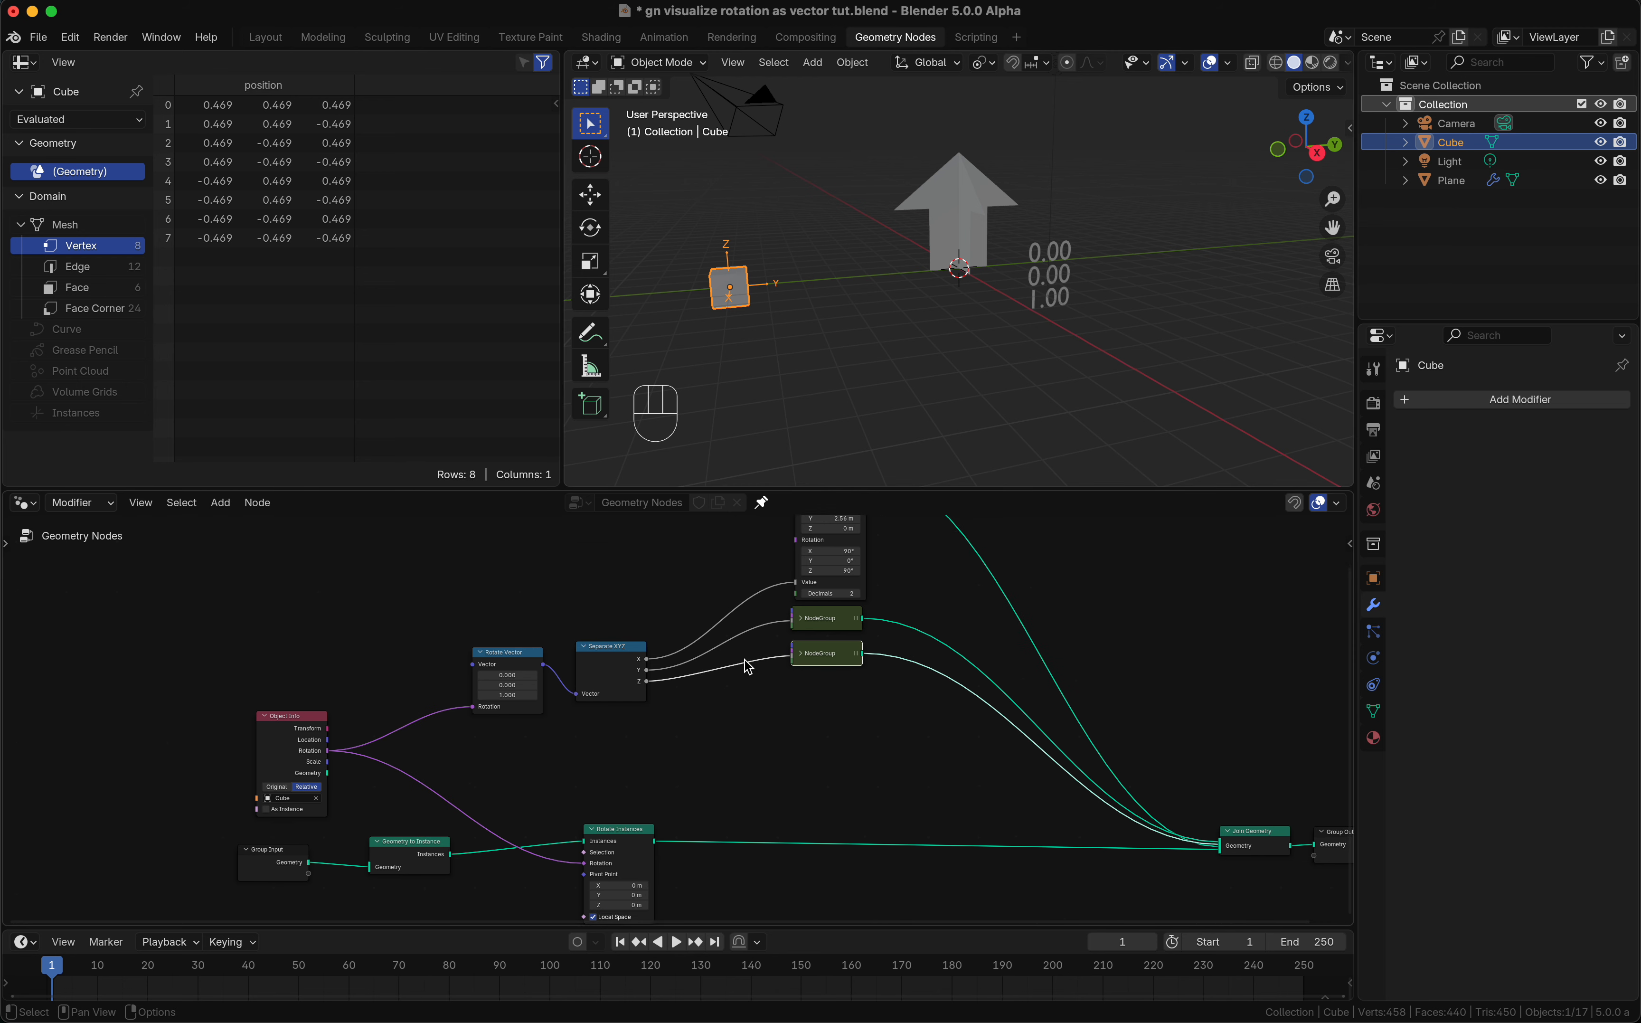
# Step: Test-rotate the cube about the global X and Z axes to check the arrow and text, cancelling each rotation
pyautogui.press('r')
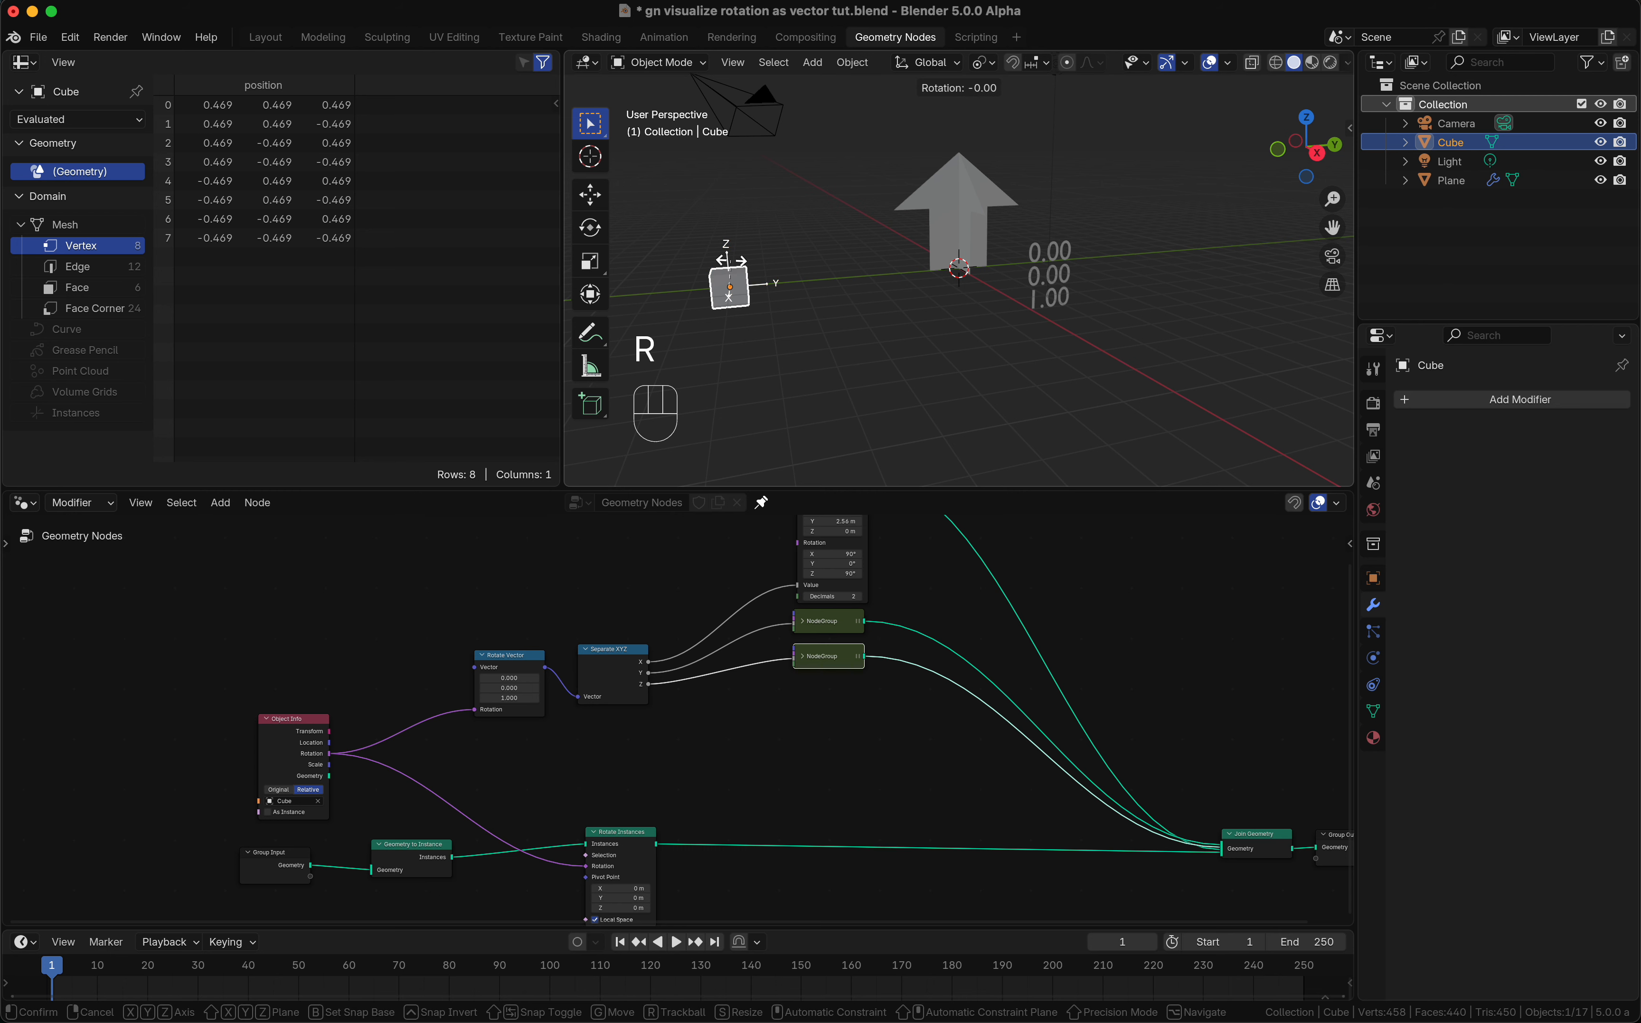
pyautogui.press('x')
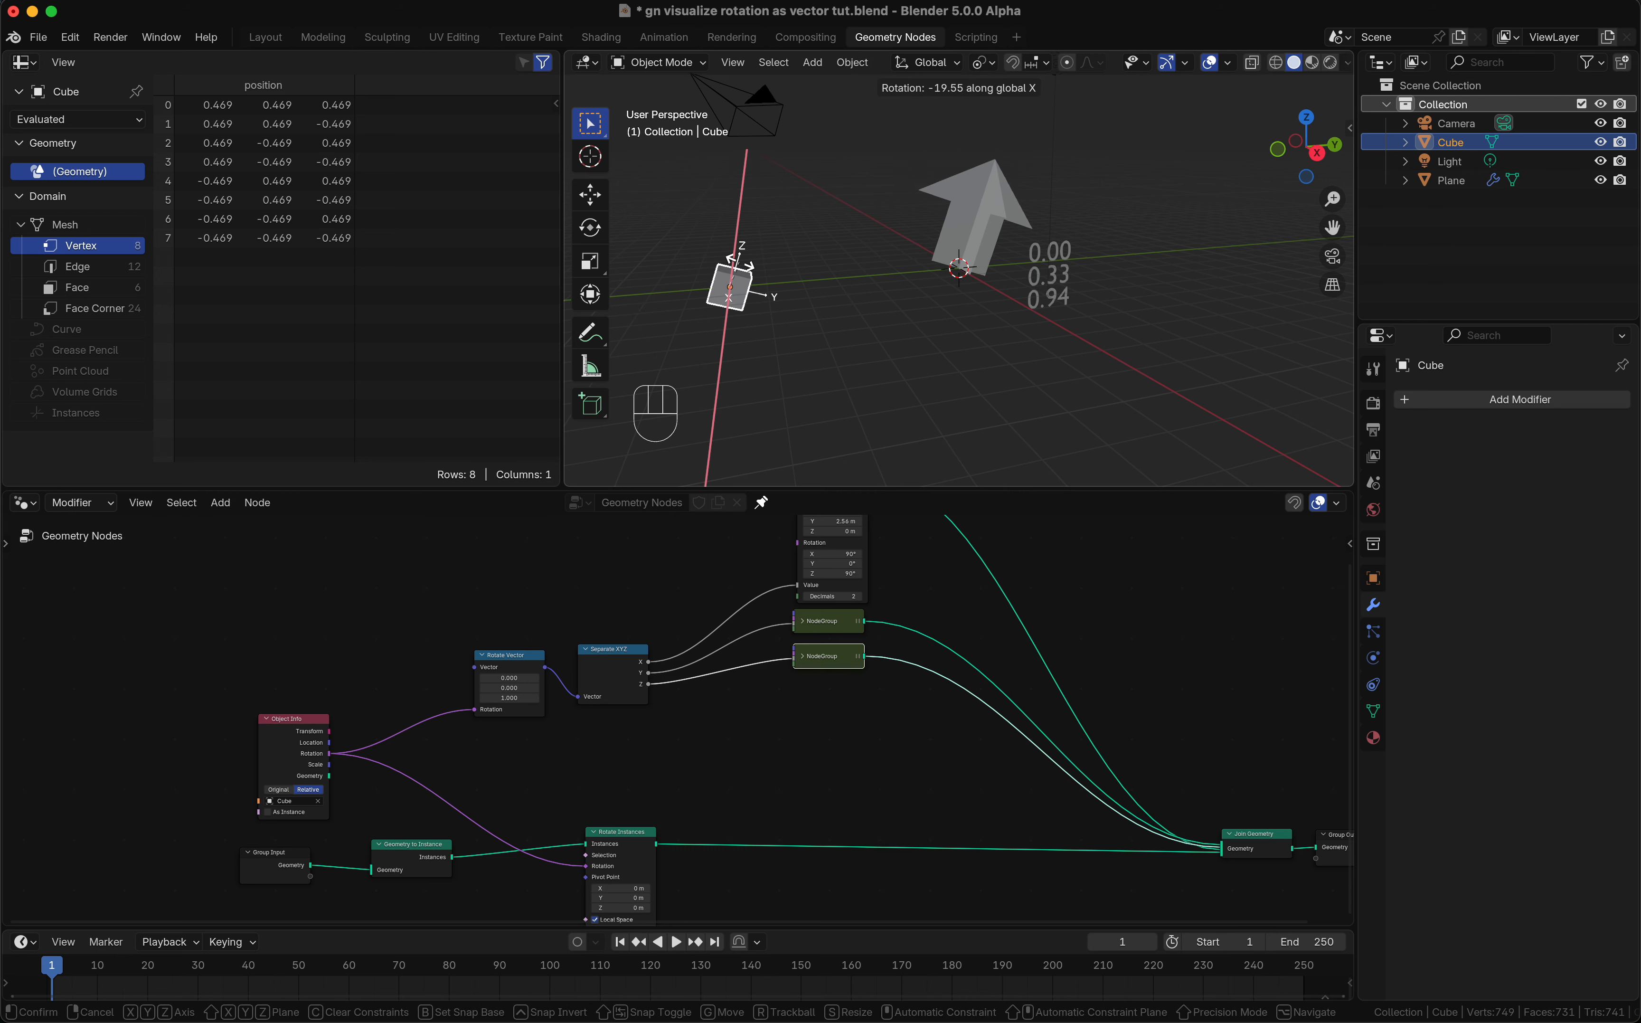
pyautogui.press('Escape')
pyautogui.press('r')
pyautogui.press('z')
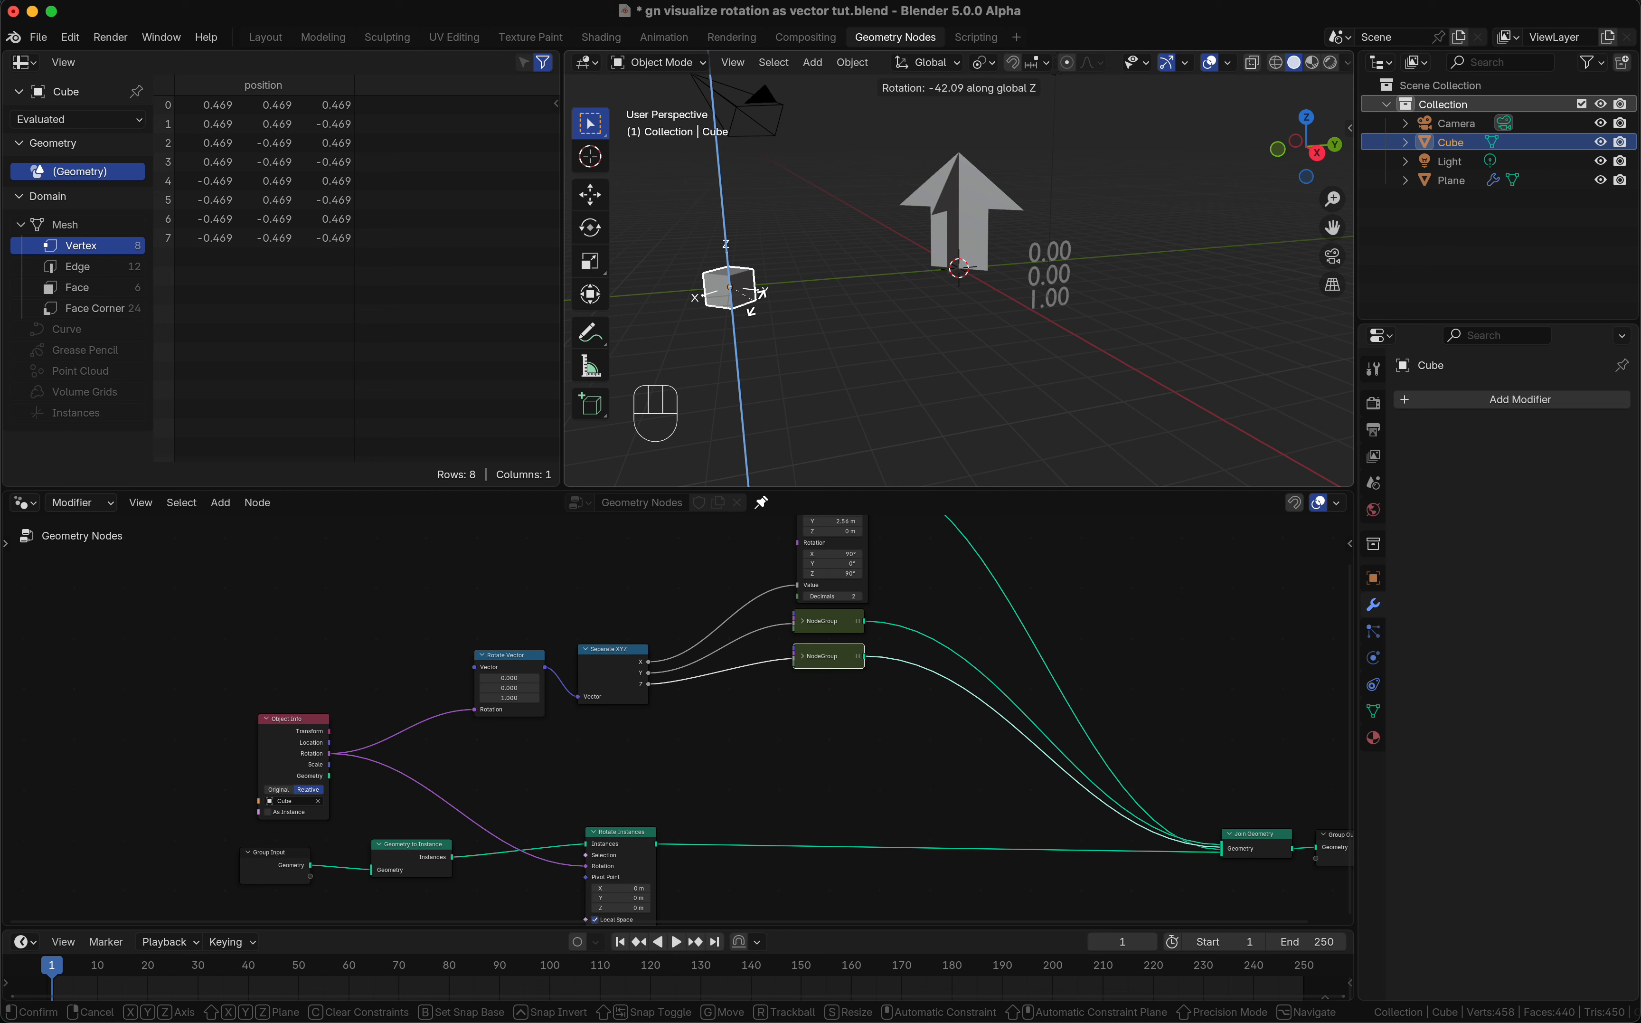
pyautogui.press('Escape')
pyautogui.hscroll(-5, 764, 319)
pyautogui.hscroll(8, 765, 318)
pyautogui.hscroll(-5, 764, 318)
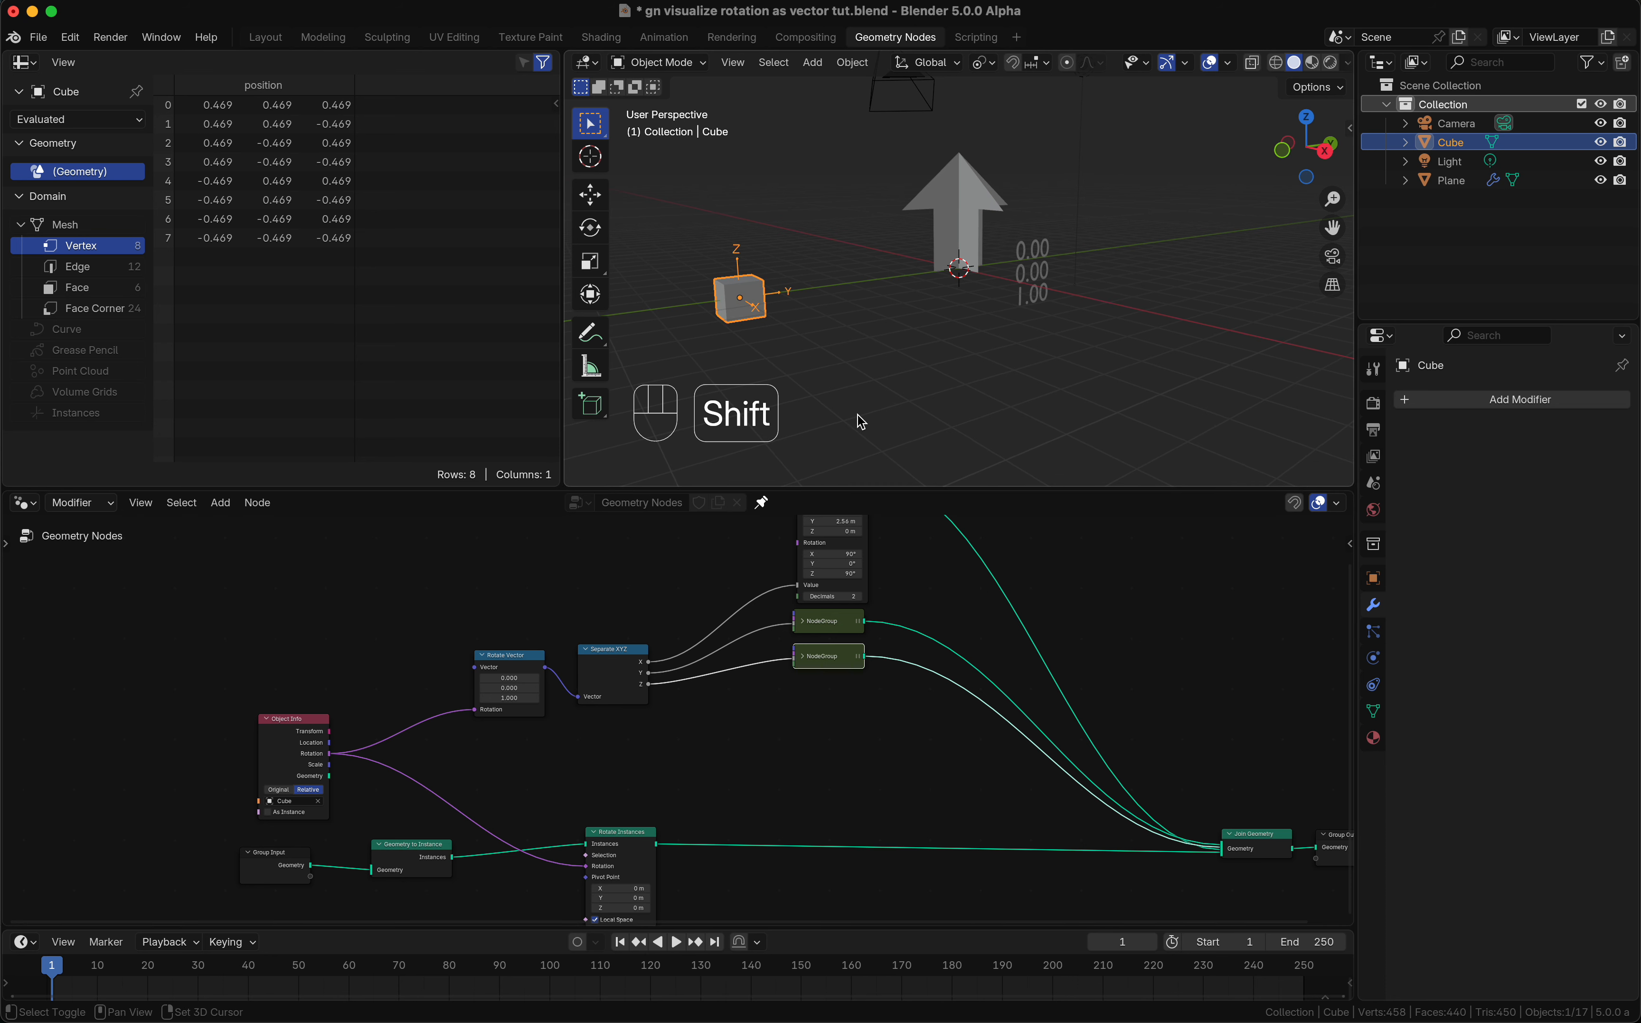
pyautogui.keyDown('shift'); pyautogui.scroll(3, 850, 403); pyautogui.keyUp('shift')
pyautogui.click(781, 335)
pyautogui.scroll(-3, 779, 677)
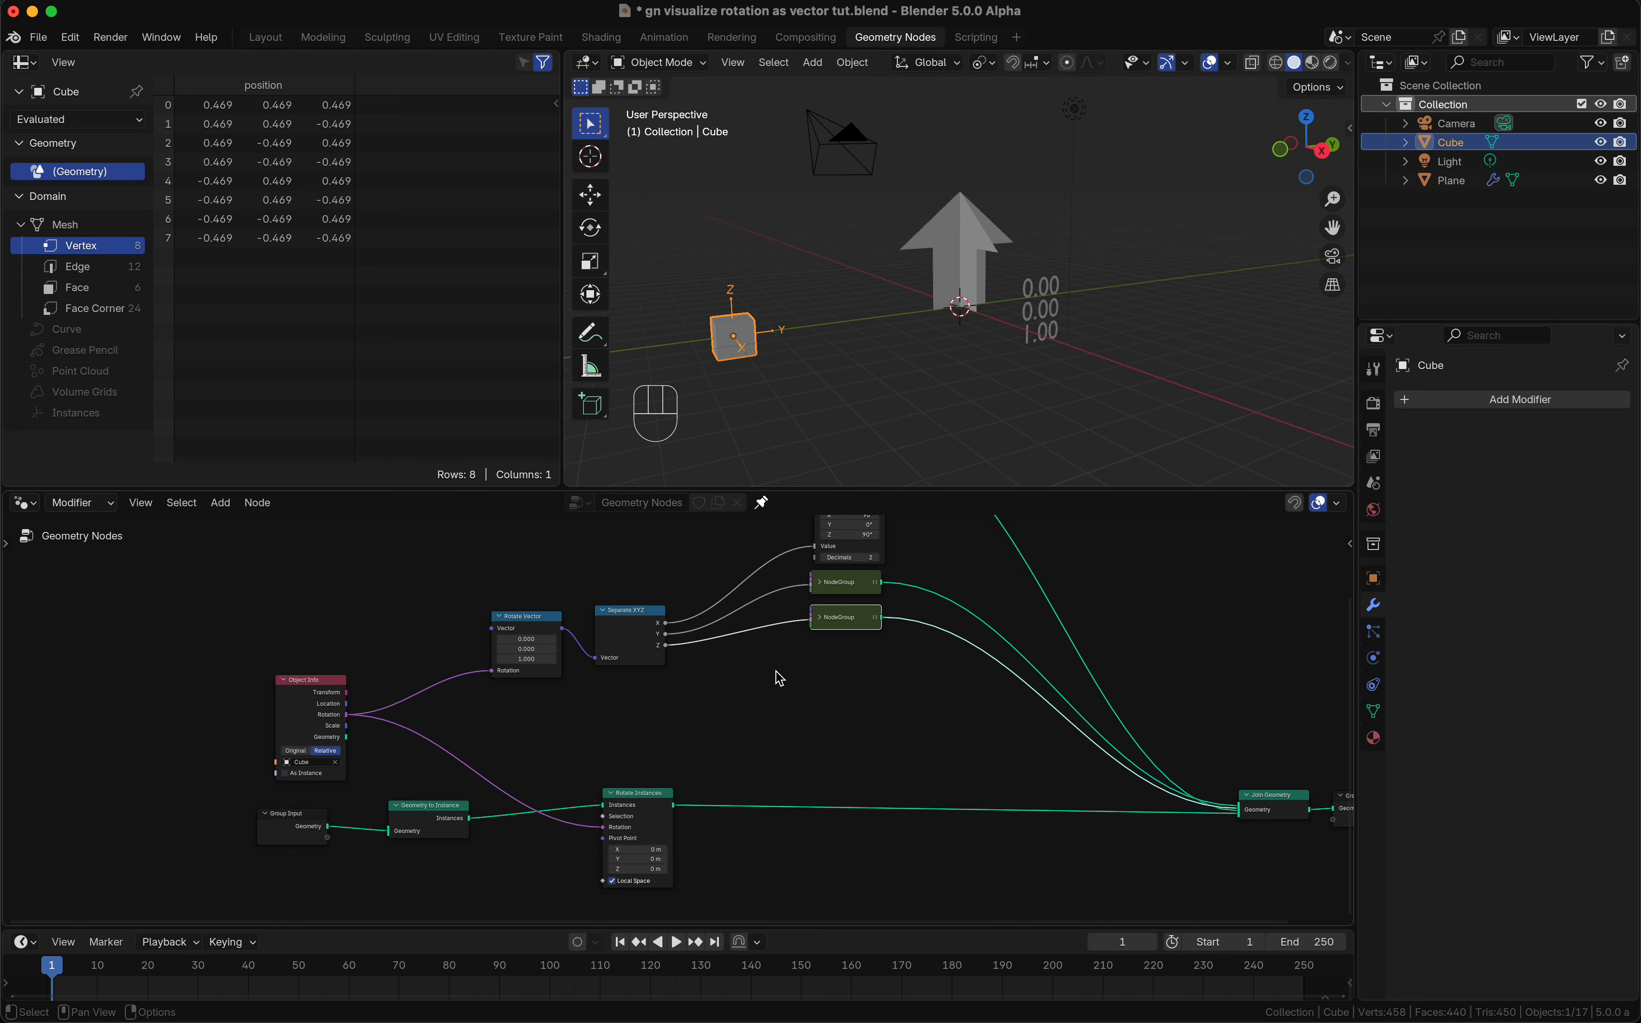
# Step: Move Object Info farther left and place a shared reroute on its two Rotation links
pyautogui.moveTo(343, 680); pyautogui.dragTo(269, 678)
pyautogui.keyDown('shift'); pyautogui.moveTo(323, 697); pyautogui.dragTo(323, 734, button='right'); pyautogui.keyUp('shift')
pyautogui.press('g')
pyautogui.click(393, 706)
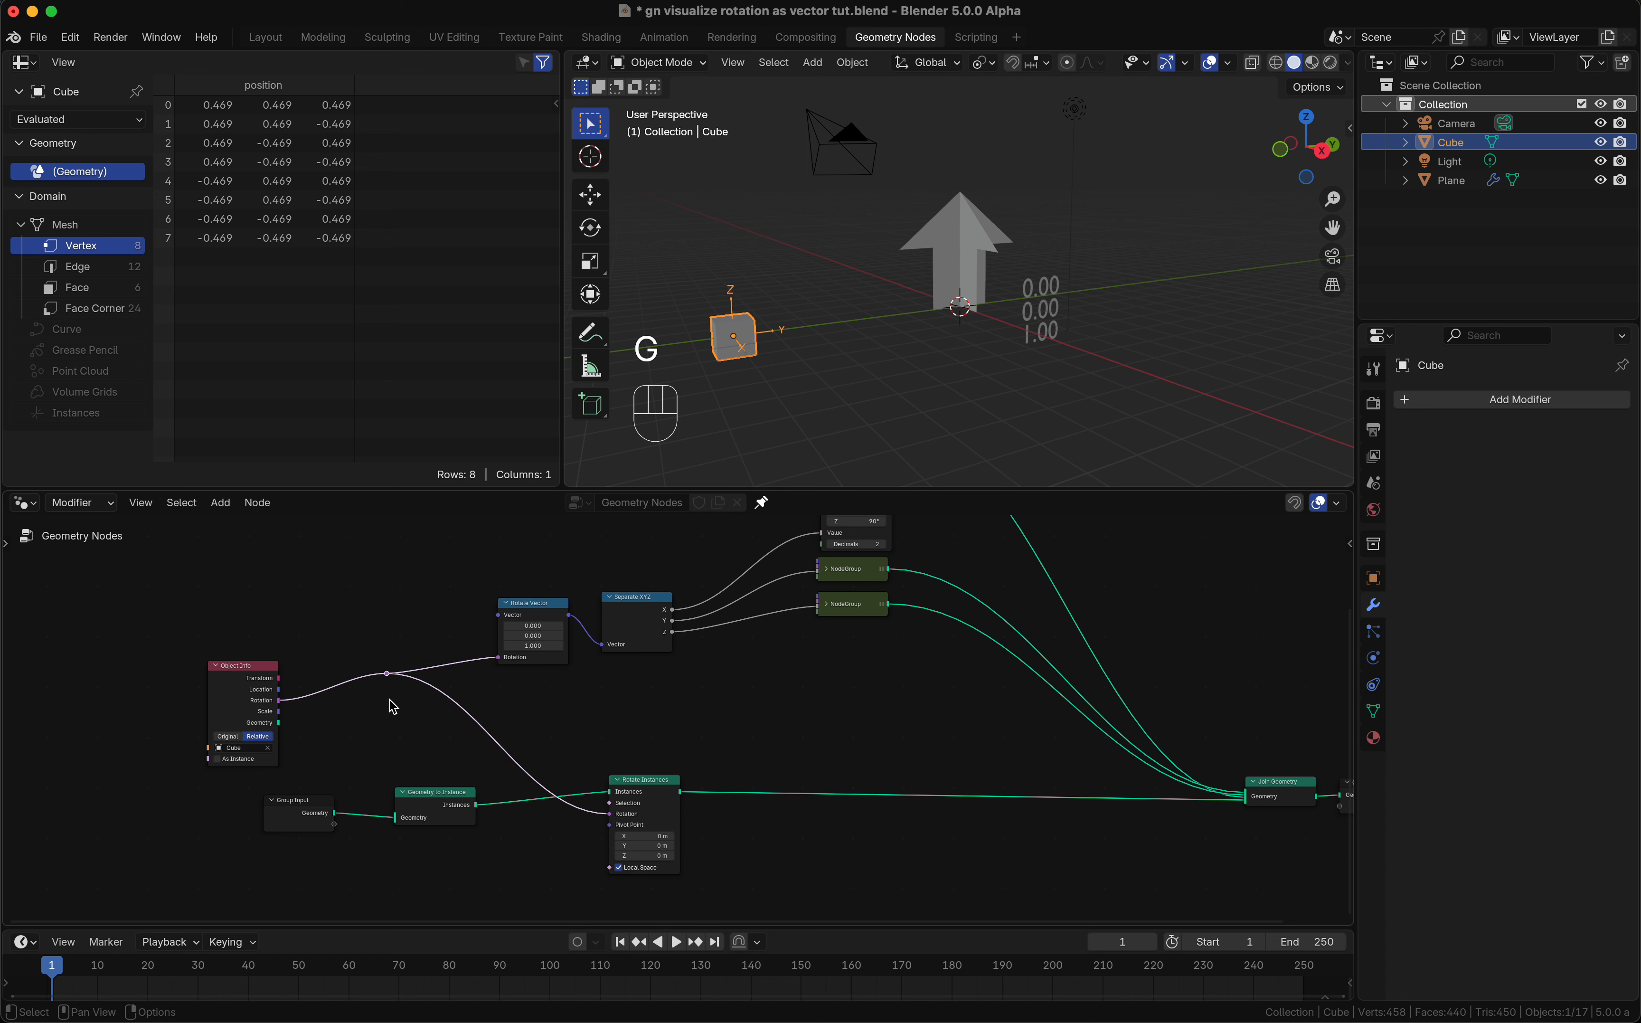
# Step: Add a Rotate Rotation node and insert it between the reroute and Rotate Instances' Rotation input
pyautogui.hscroll(-2, 612, 676)
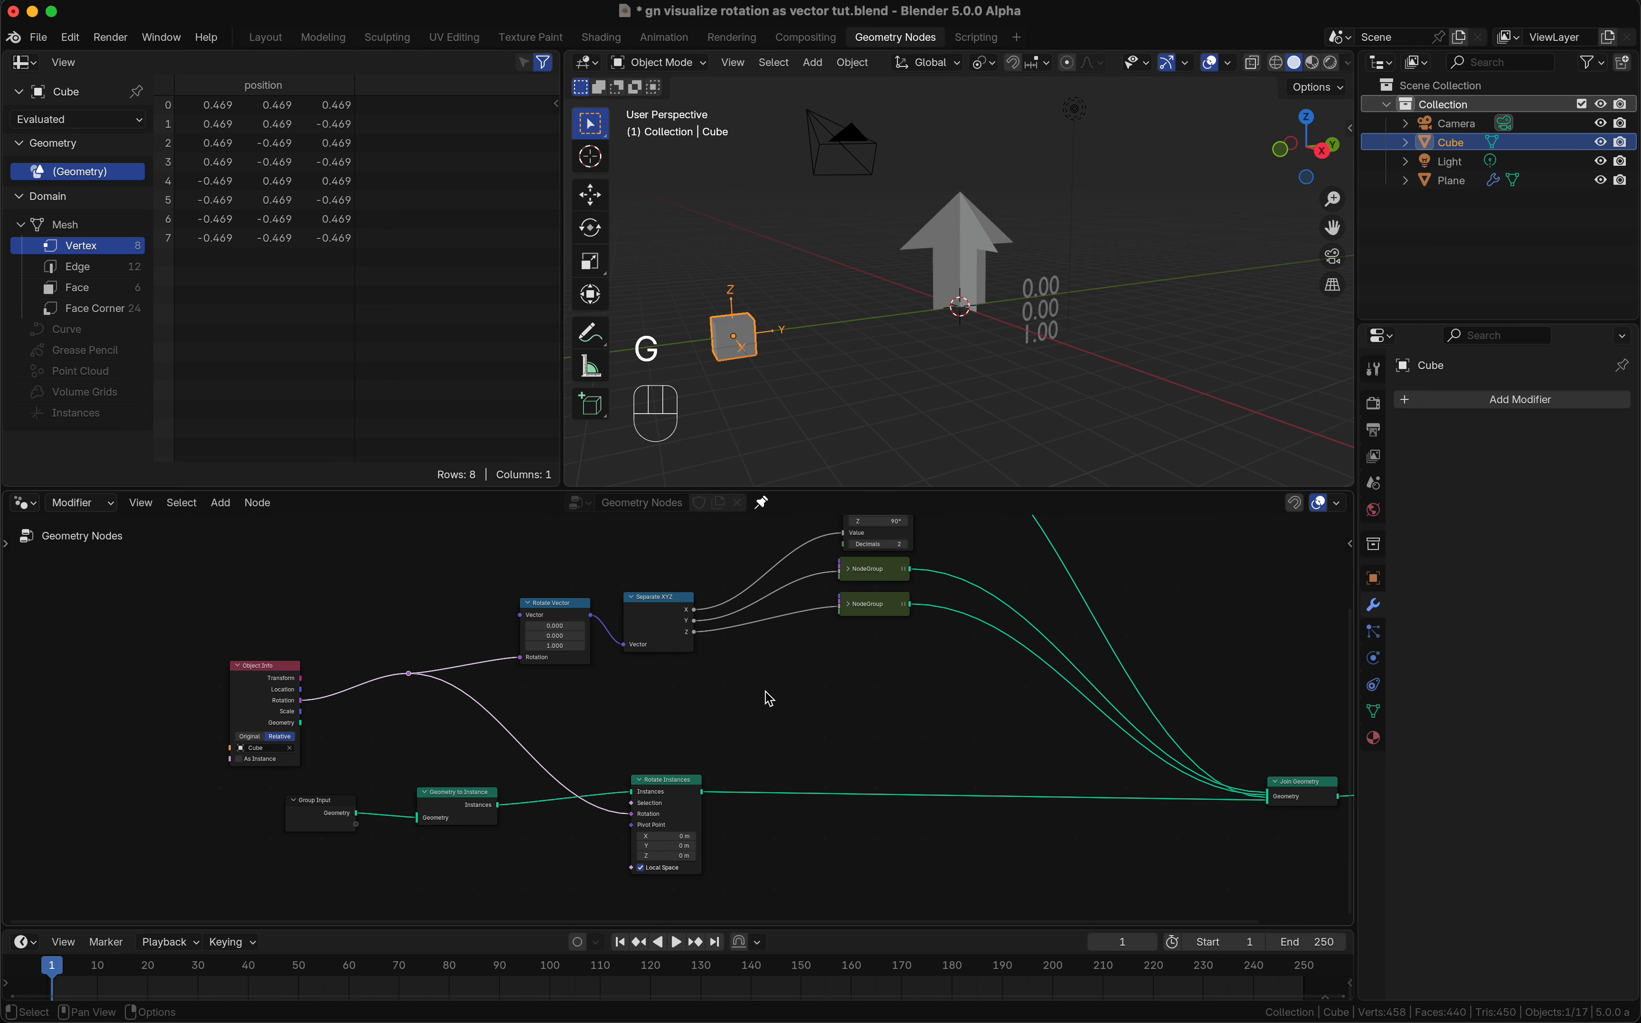
pyautogui.hotkey('shift', 'a')
pyautogui.moveTo(771, 700)
pyautogui.write('rotate ro')
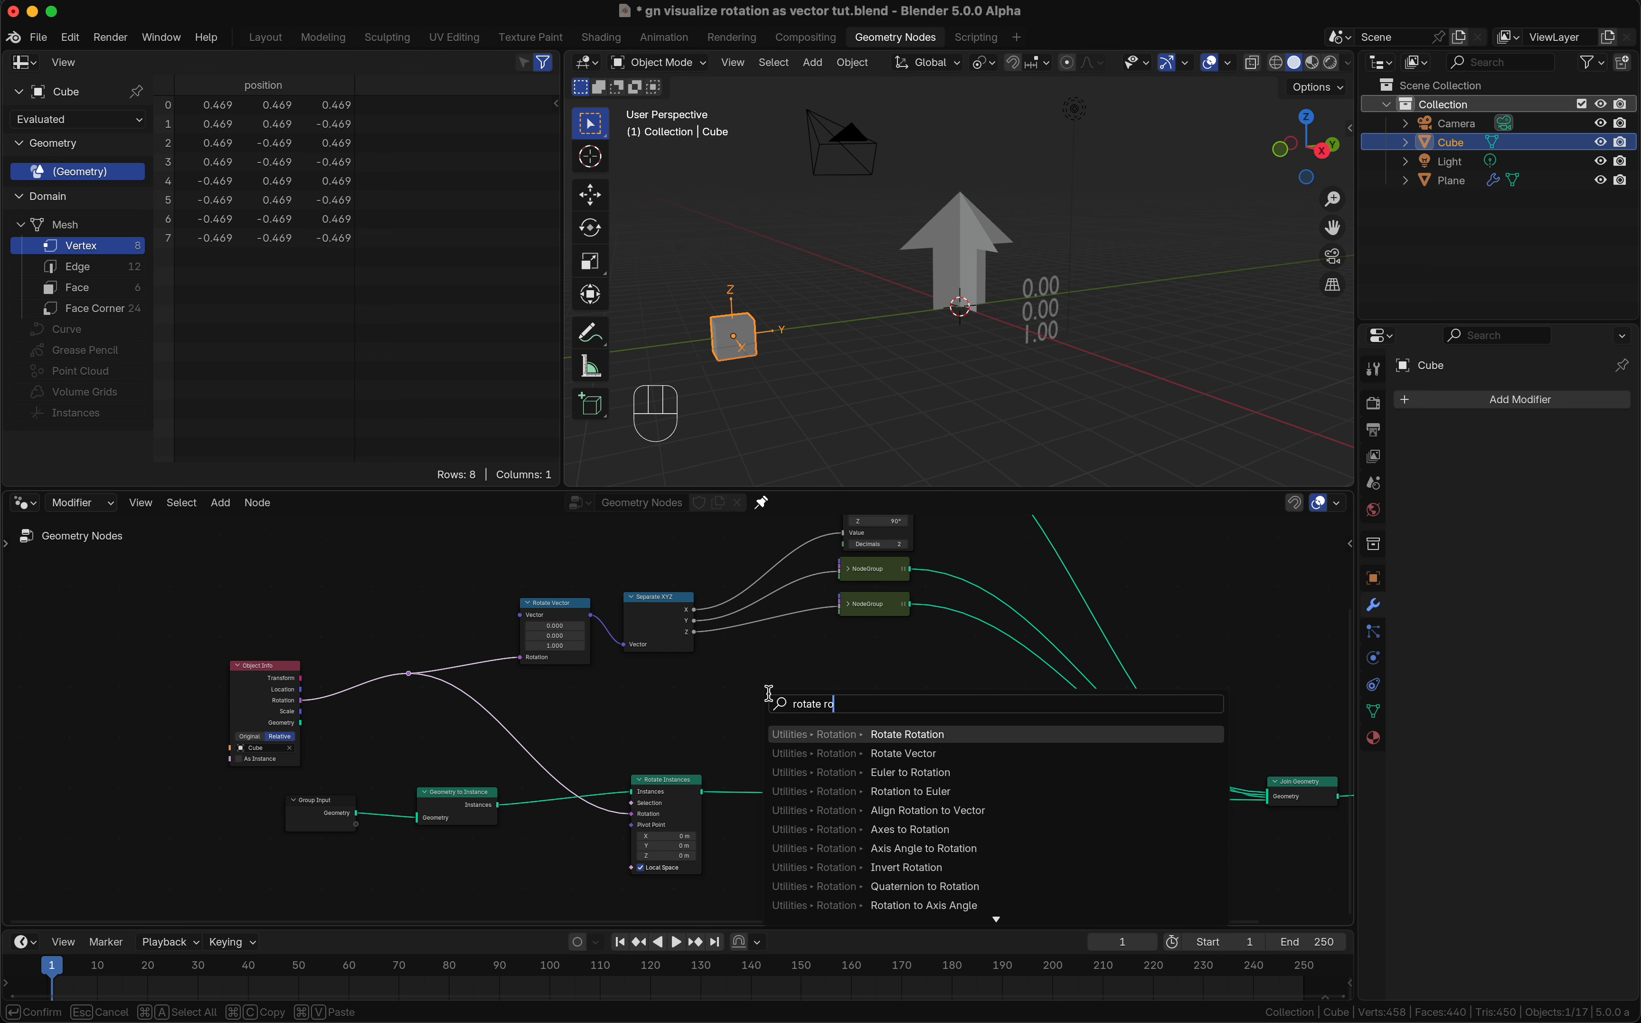
pyautogui.press('Return')
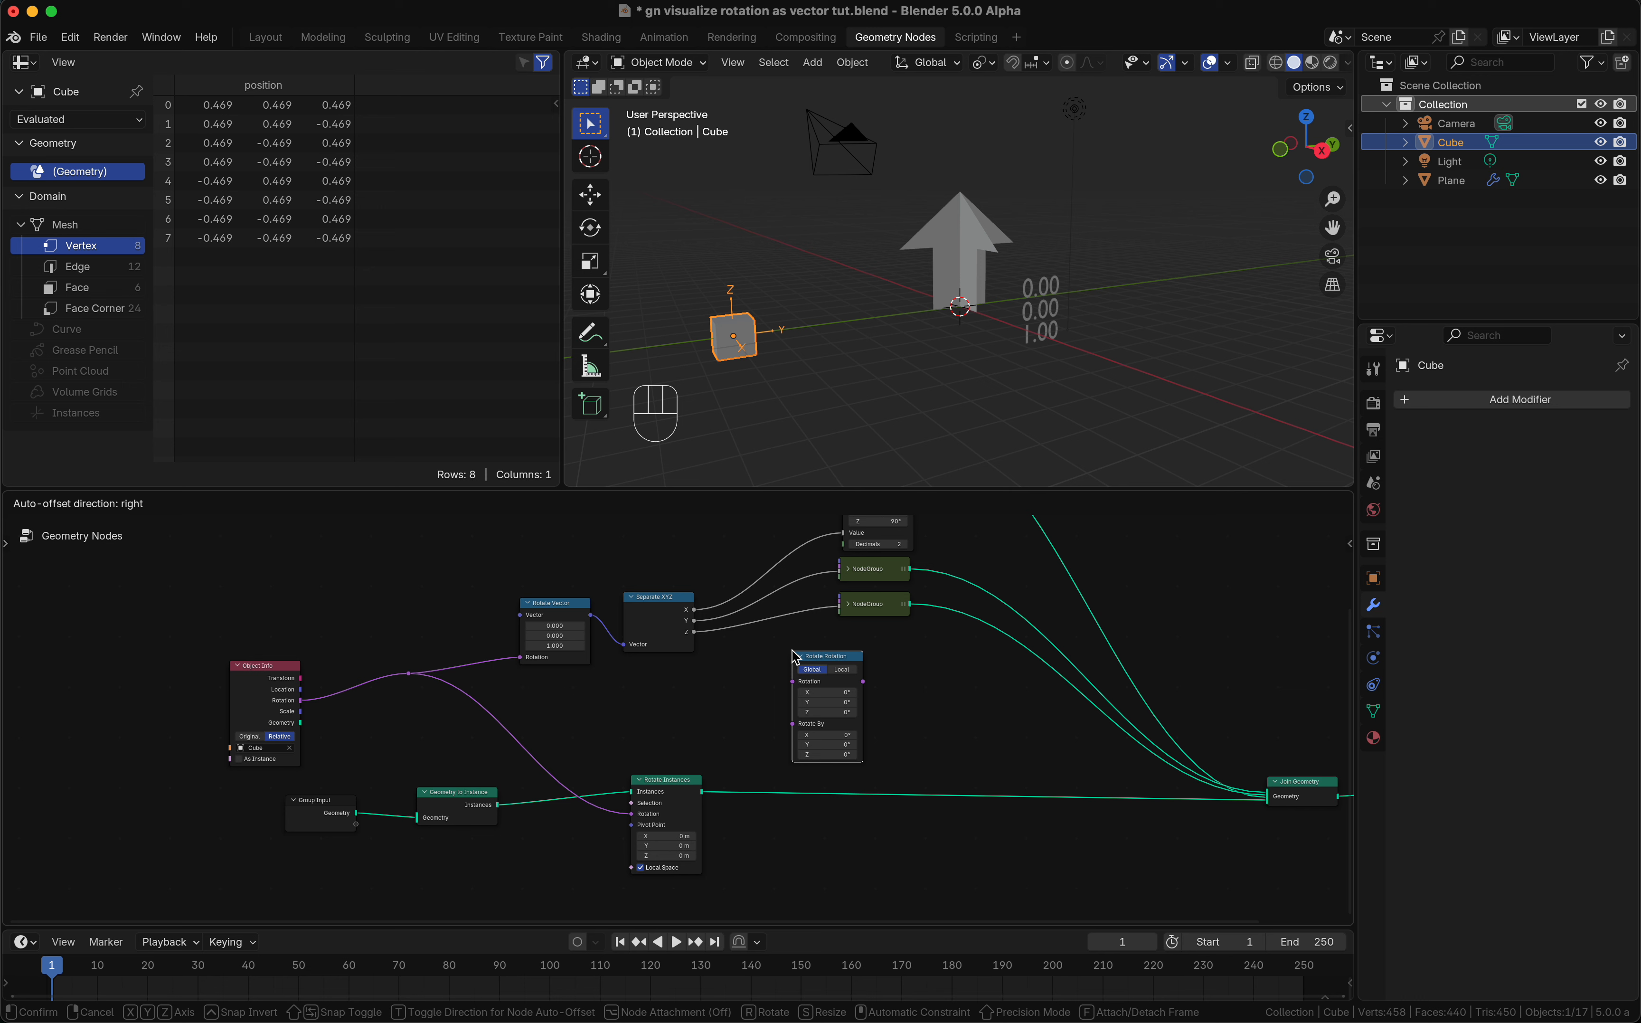
pyautogui.click(534, 682)
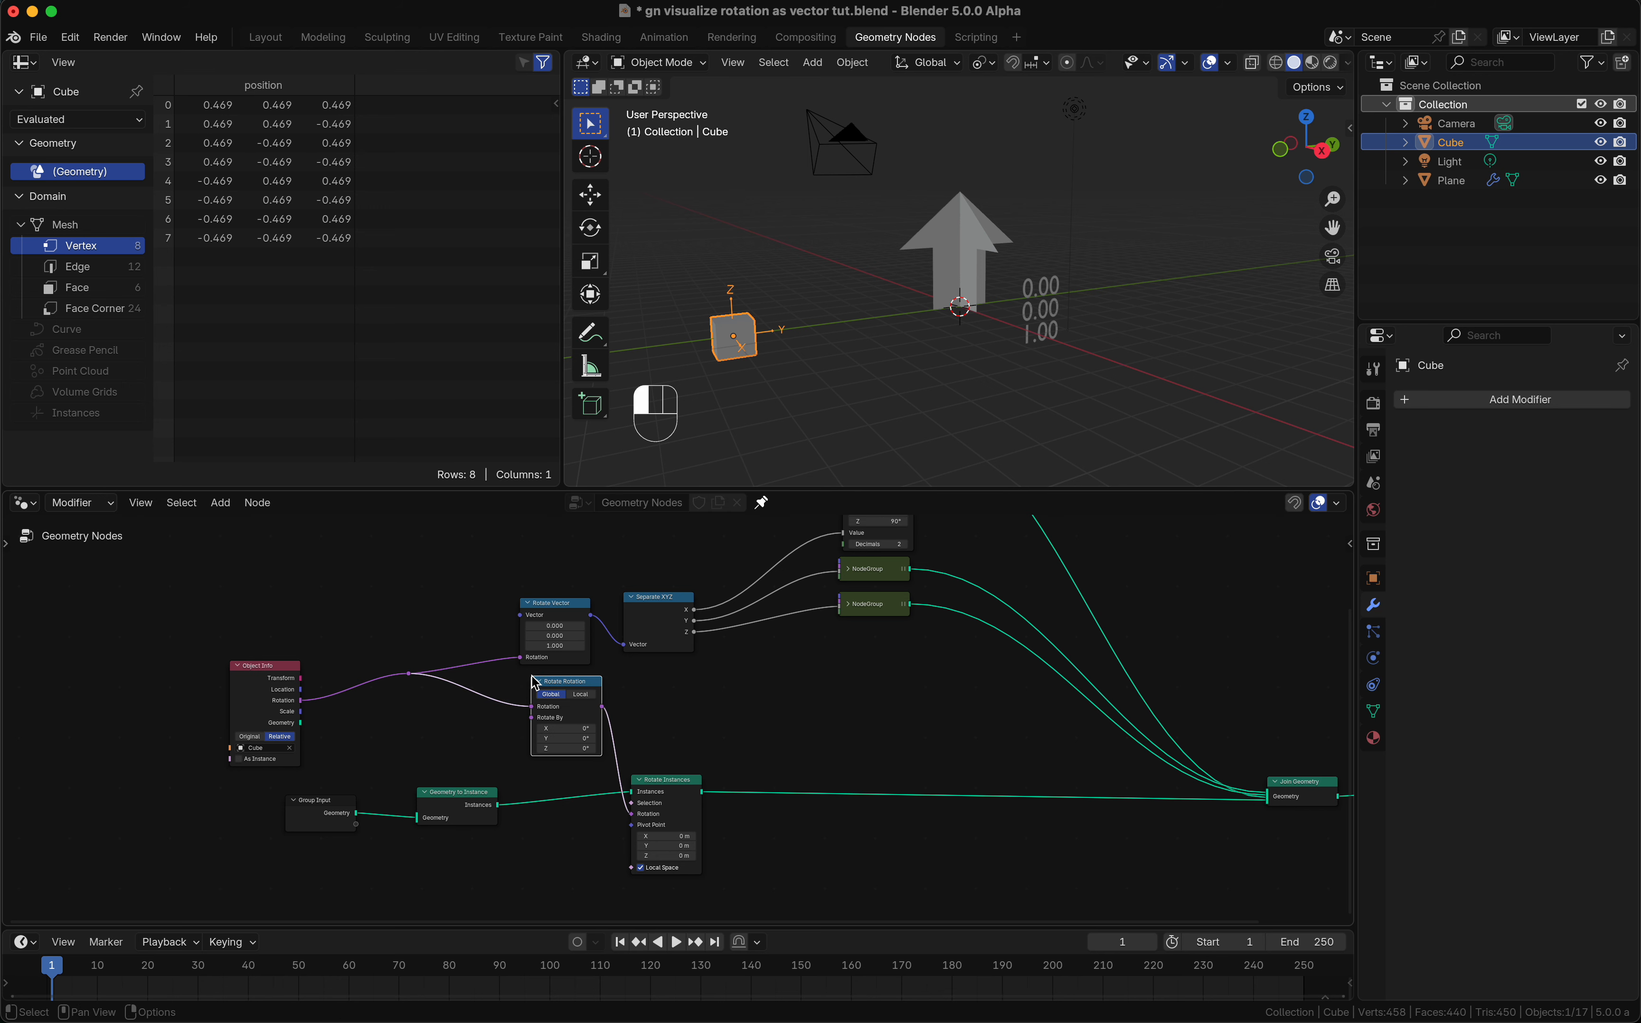
# Step: Make room in the node tree by shifting Object Info up-left and lowering the Group Input and Geometry to Instance nodes
pyautogui.hscroll(-5, 541, 680)
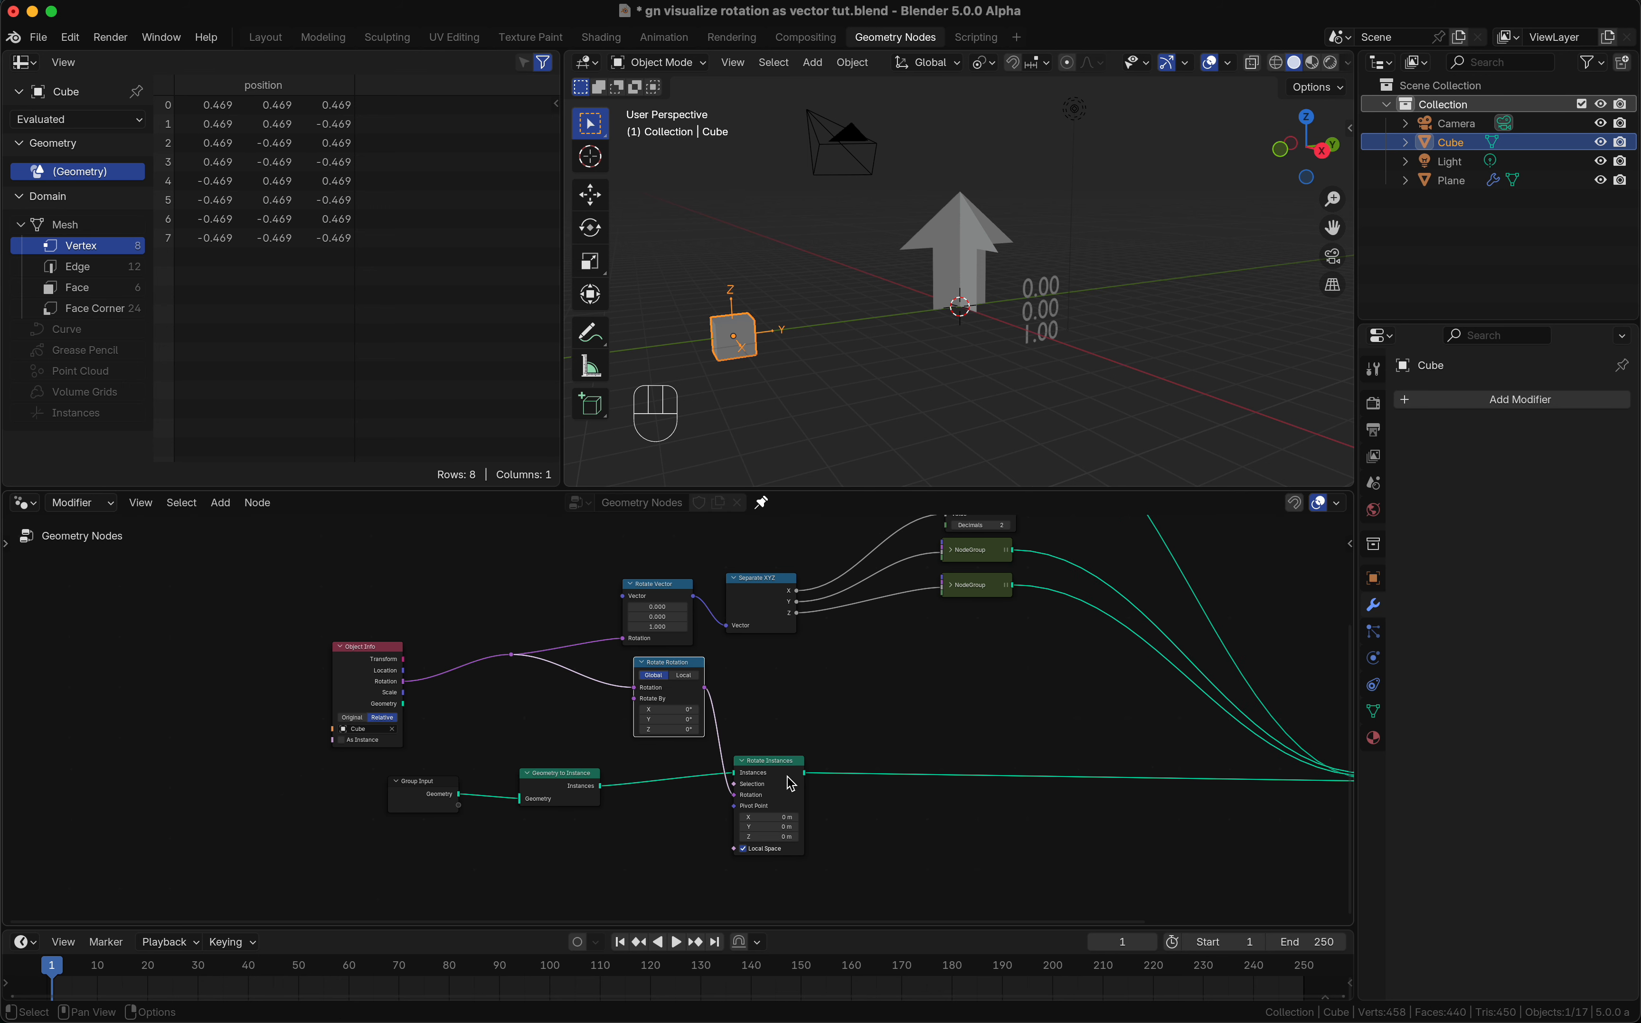
pyautogui.moveTo(368, 655); pyautogui.dragTo(348, 641)
pyautogui.moveTo(409, 715); pyautogui.dragTo(561, 836)
pyautogui.press('g')
pyautogui.click(538, 888)
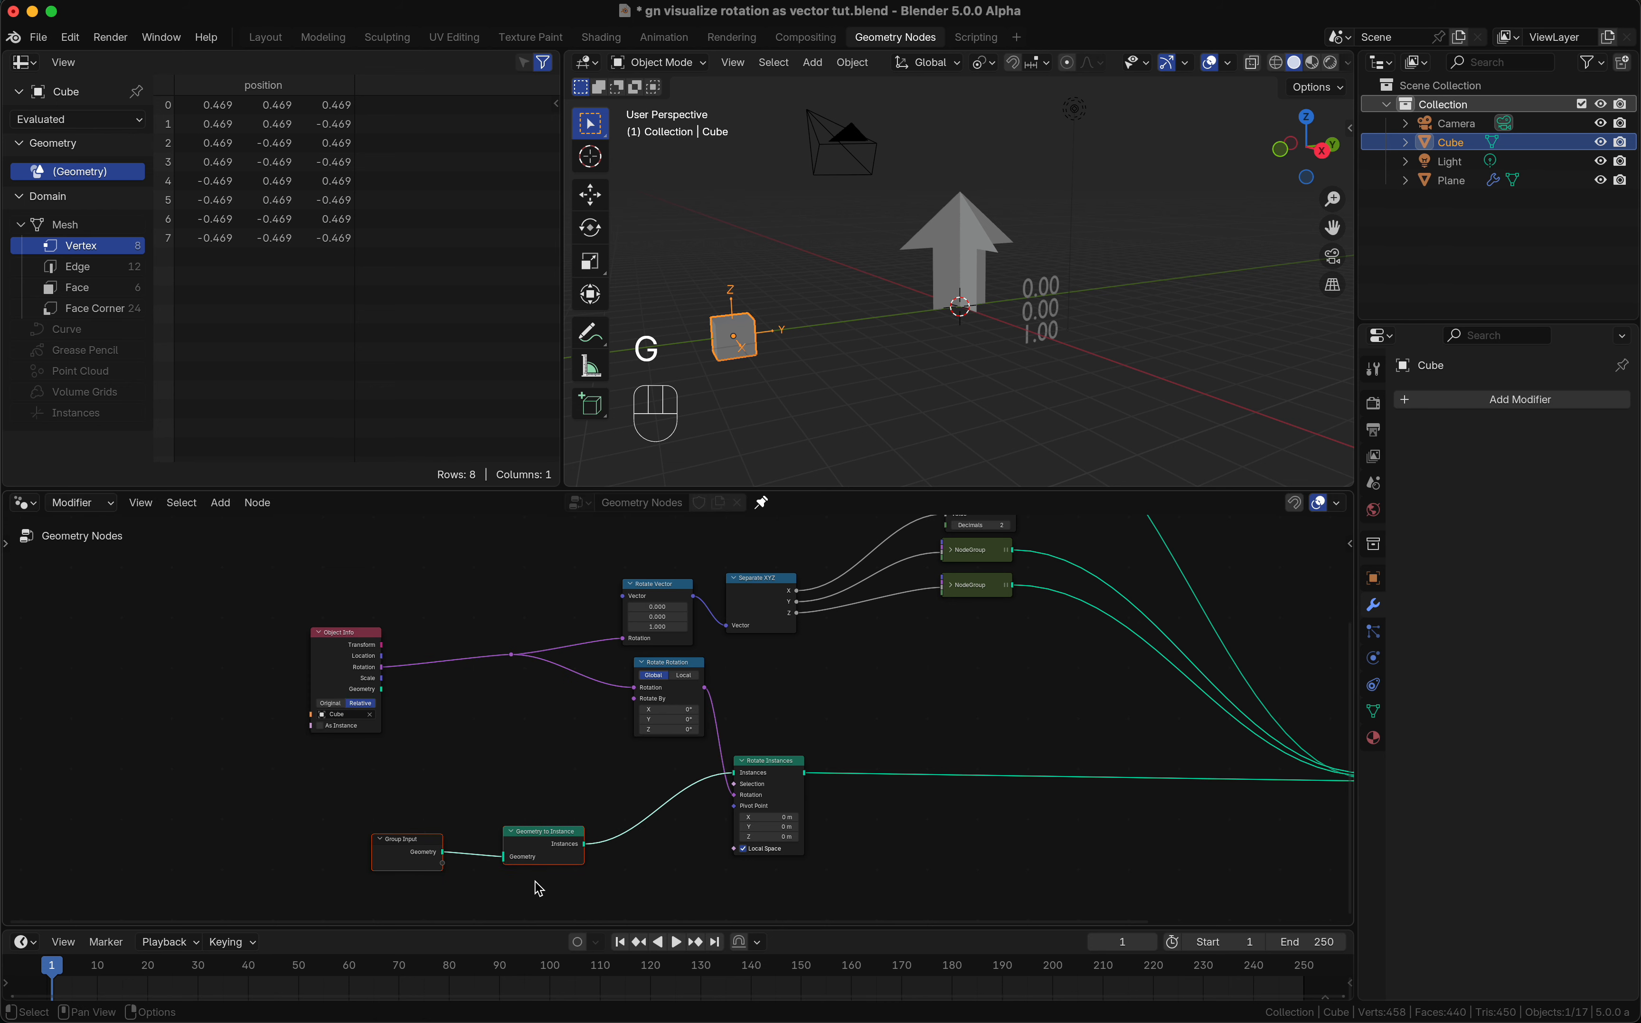
# Step: Move Rotate Vector left, insert a duplicate of it before Separate XYZ, and shift Rotate Rotation beneath the copy
pyautogui.moveTo(629, 597); pyautogui.dragTo(566, 593)
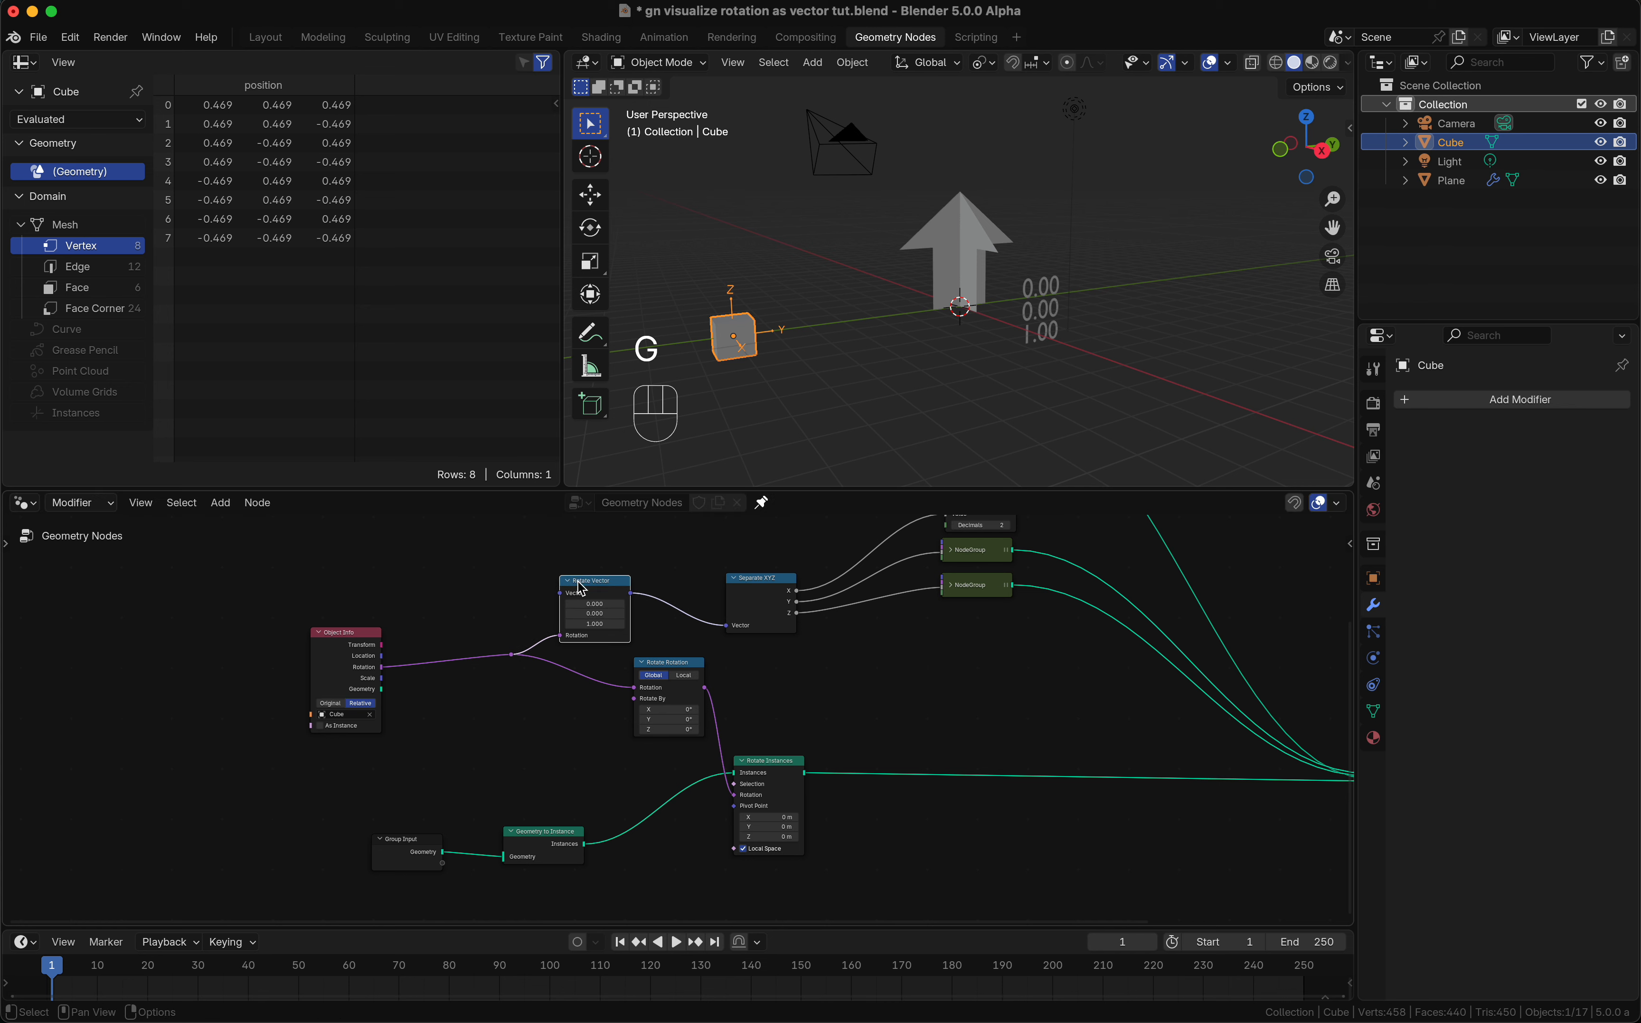
pyautogui.hotkey('shift', 'd')
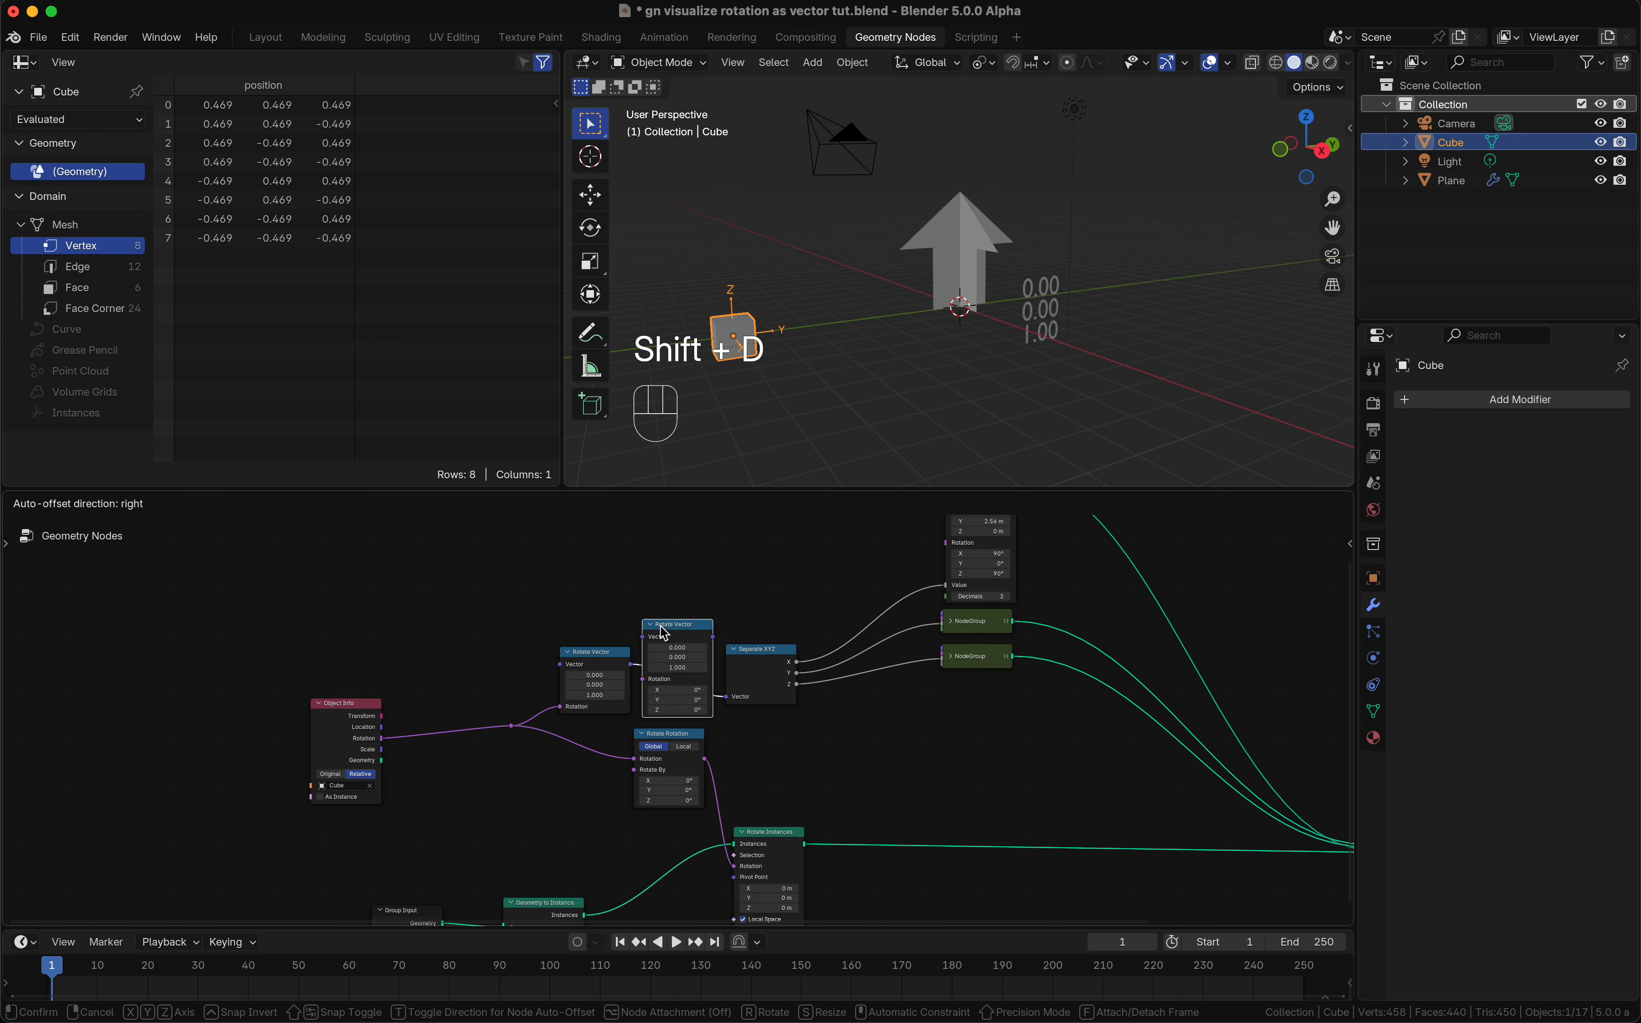
pyautogui.click(663, 636)
pyautogui.moveTo(682, 739); pyautogui.dragTo(701, 738)
# Step: Add a Rotation node feeding the second Rotate Vector's Rotation input and Rotate Rotation's Rotate By input
pyautogui.moveTo(651, 654); pyautogui.dragTo(526, 800)
pyautogui.write('ro')
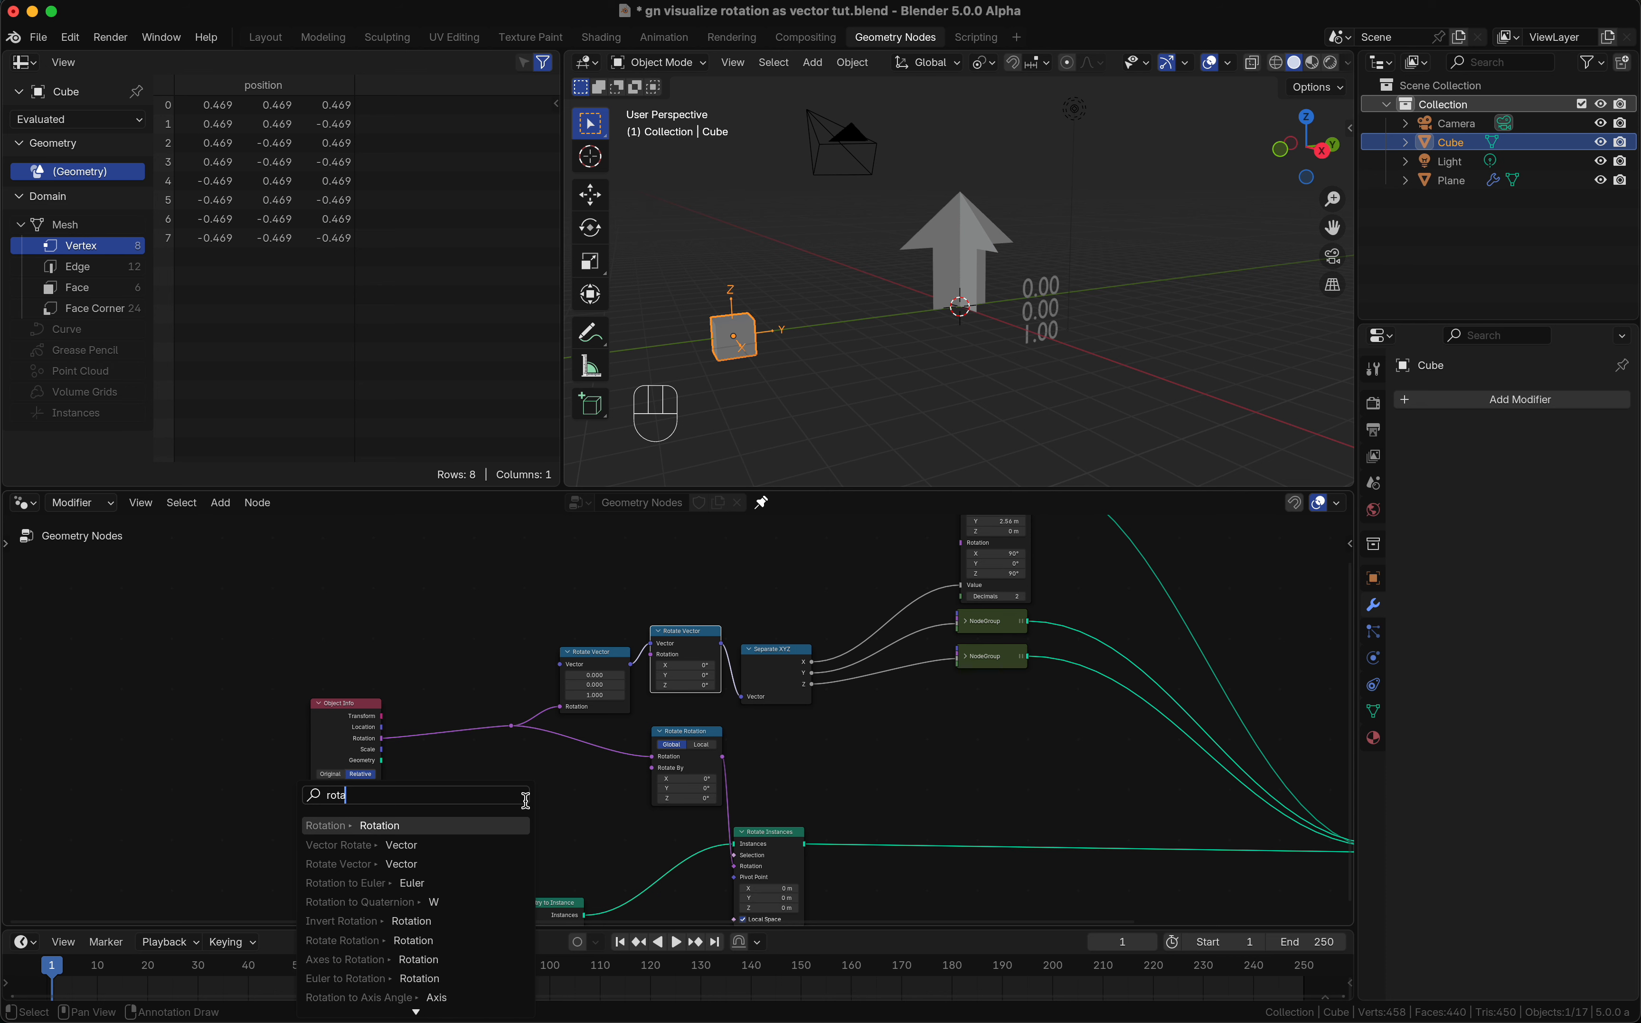
pyautogui.write('ta')
pyautogui.press('Return')
pyautogui.moveTo(503, 806); pyautogui.dragTo(651, 768)
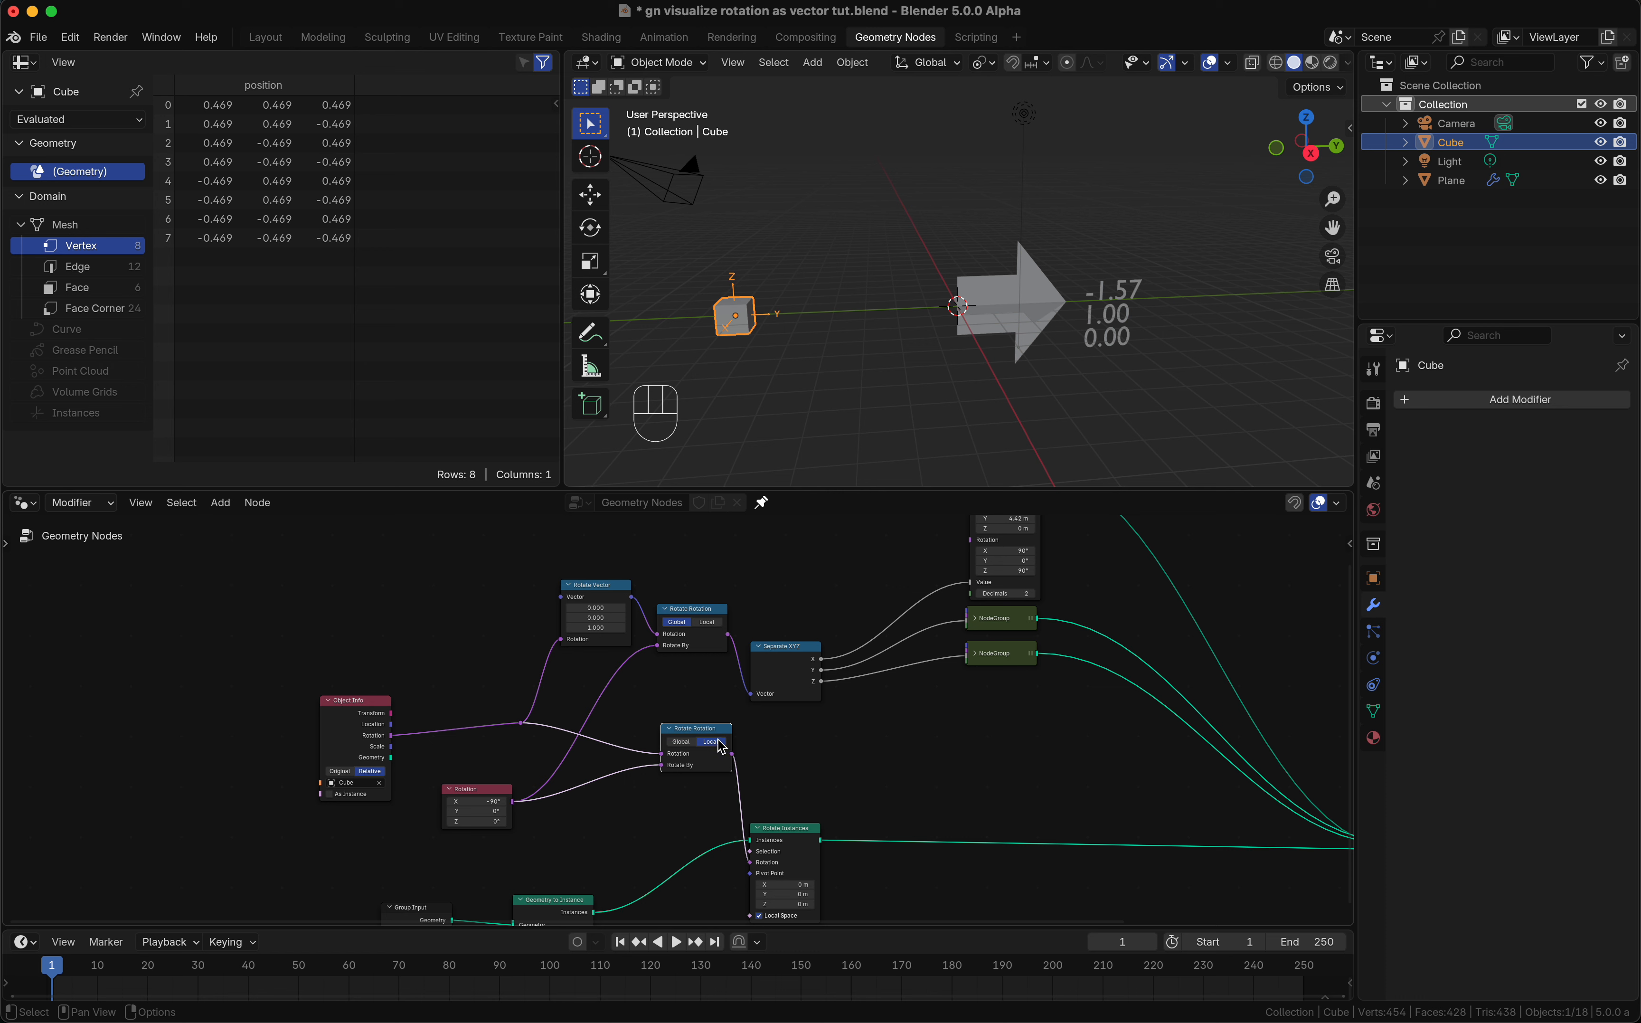
# Step: Inspect the lower Rotate Rotation node's Rotation input and try rotating the cube about the global Z axis
pyautogui.click(682, 742)
pyautogui.moveTo(677, 754)
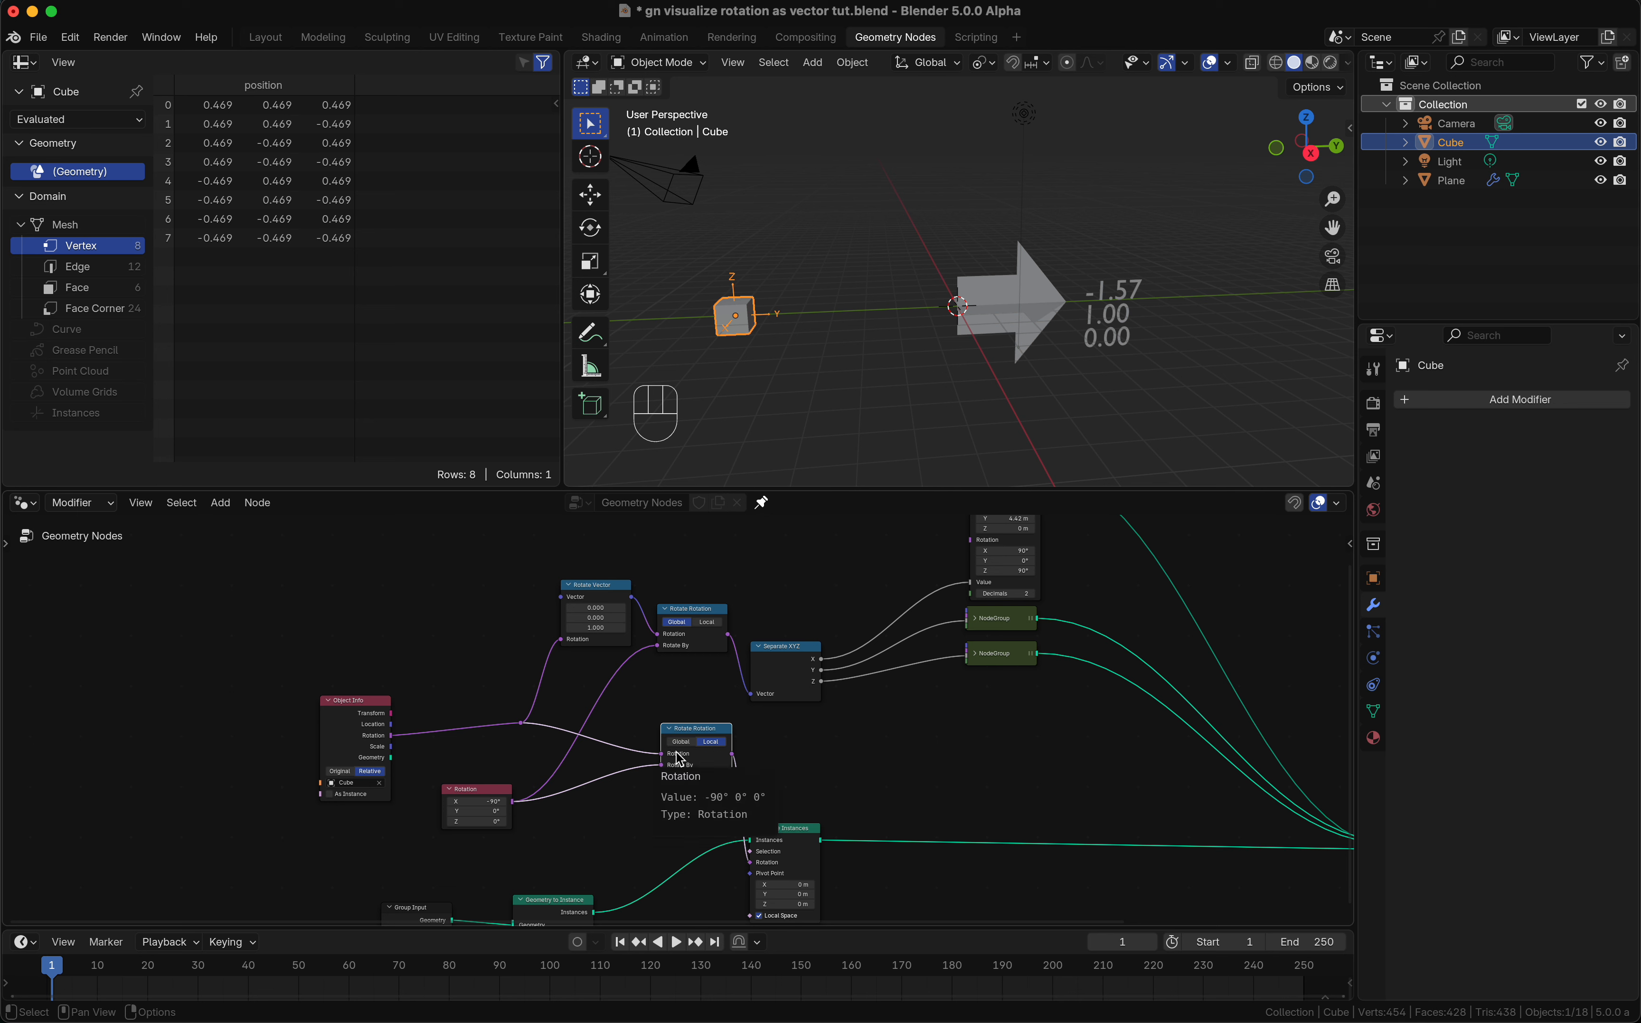
pyautogui.press('r')
pyautogui.press('z')
pyautogui.click(792, 329)
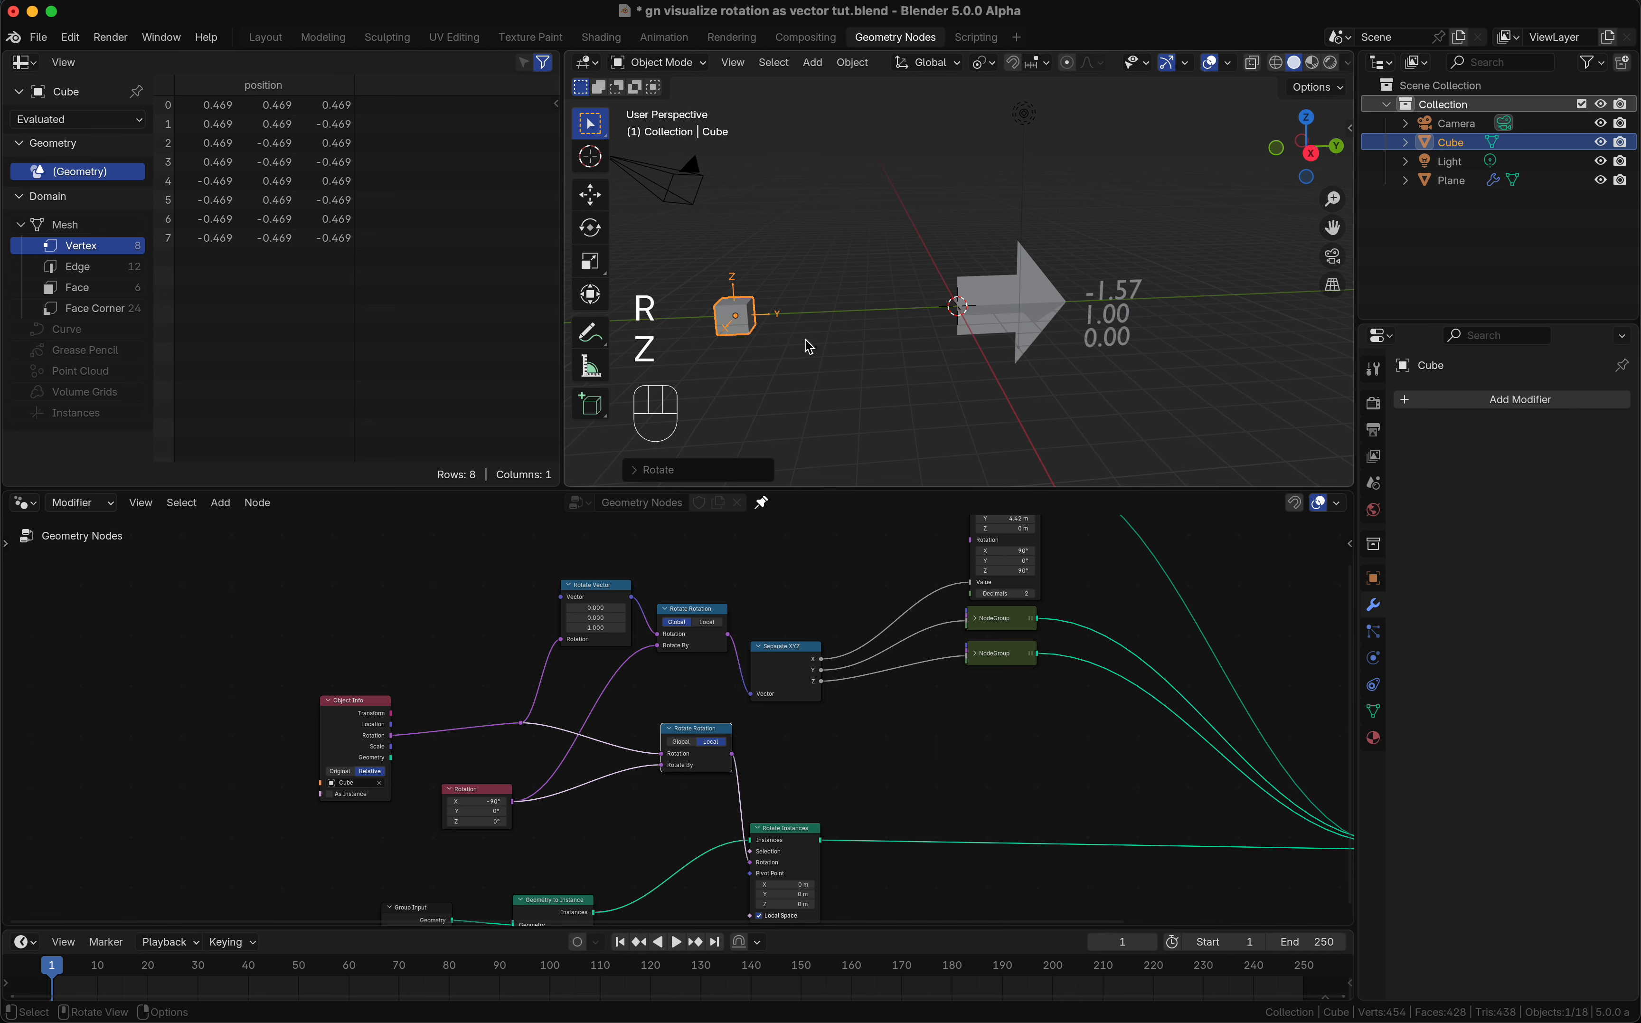
# Step: Test-rotate the cube alternately about the global Z and X axes to compare the arrow and text, cancelling each rotation
pyautogui.press('r')
pyautogui.press('z')
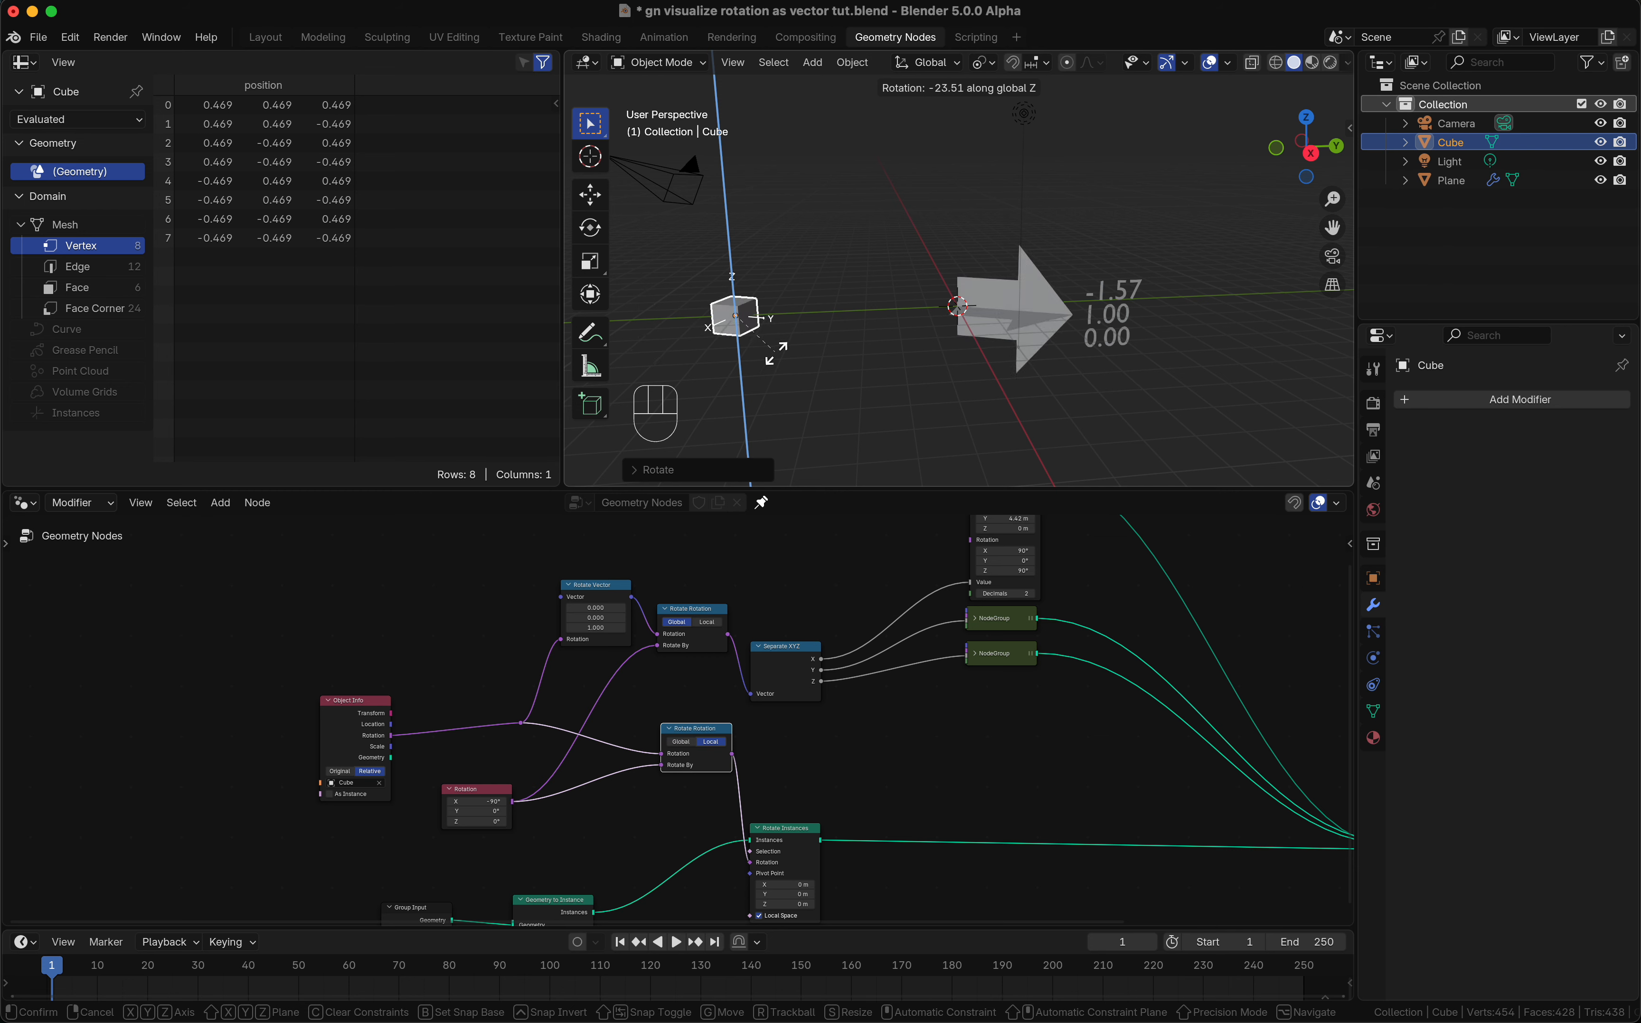
pyautogui.press('Escape')
pyautogui.press('r')
pyautogui.press('x')
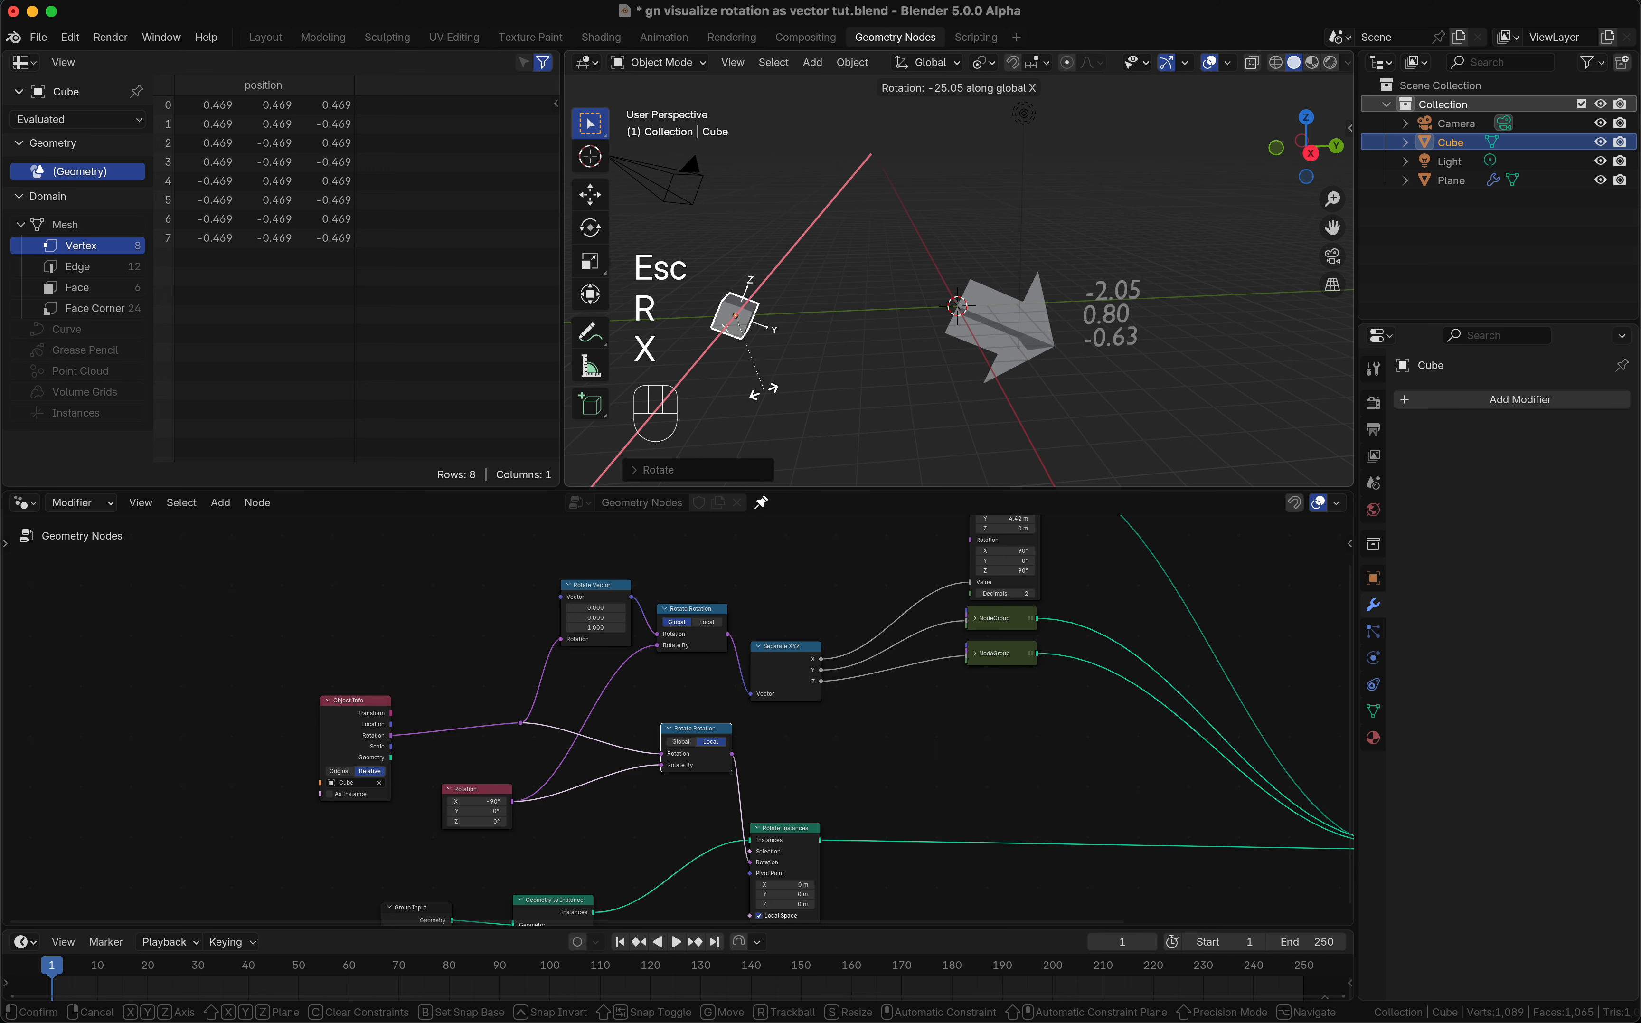
pyautogui.press('Escape')
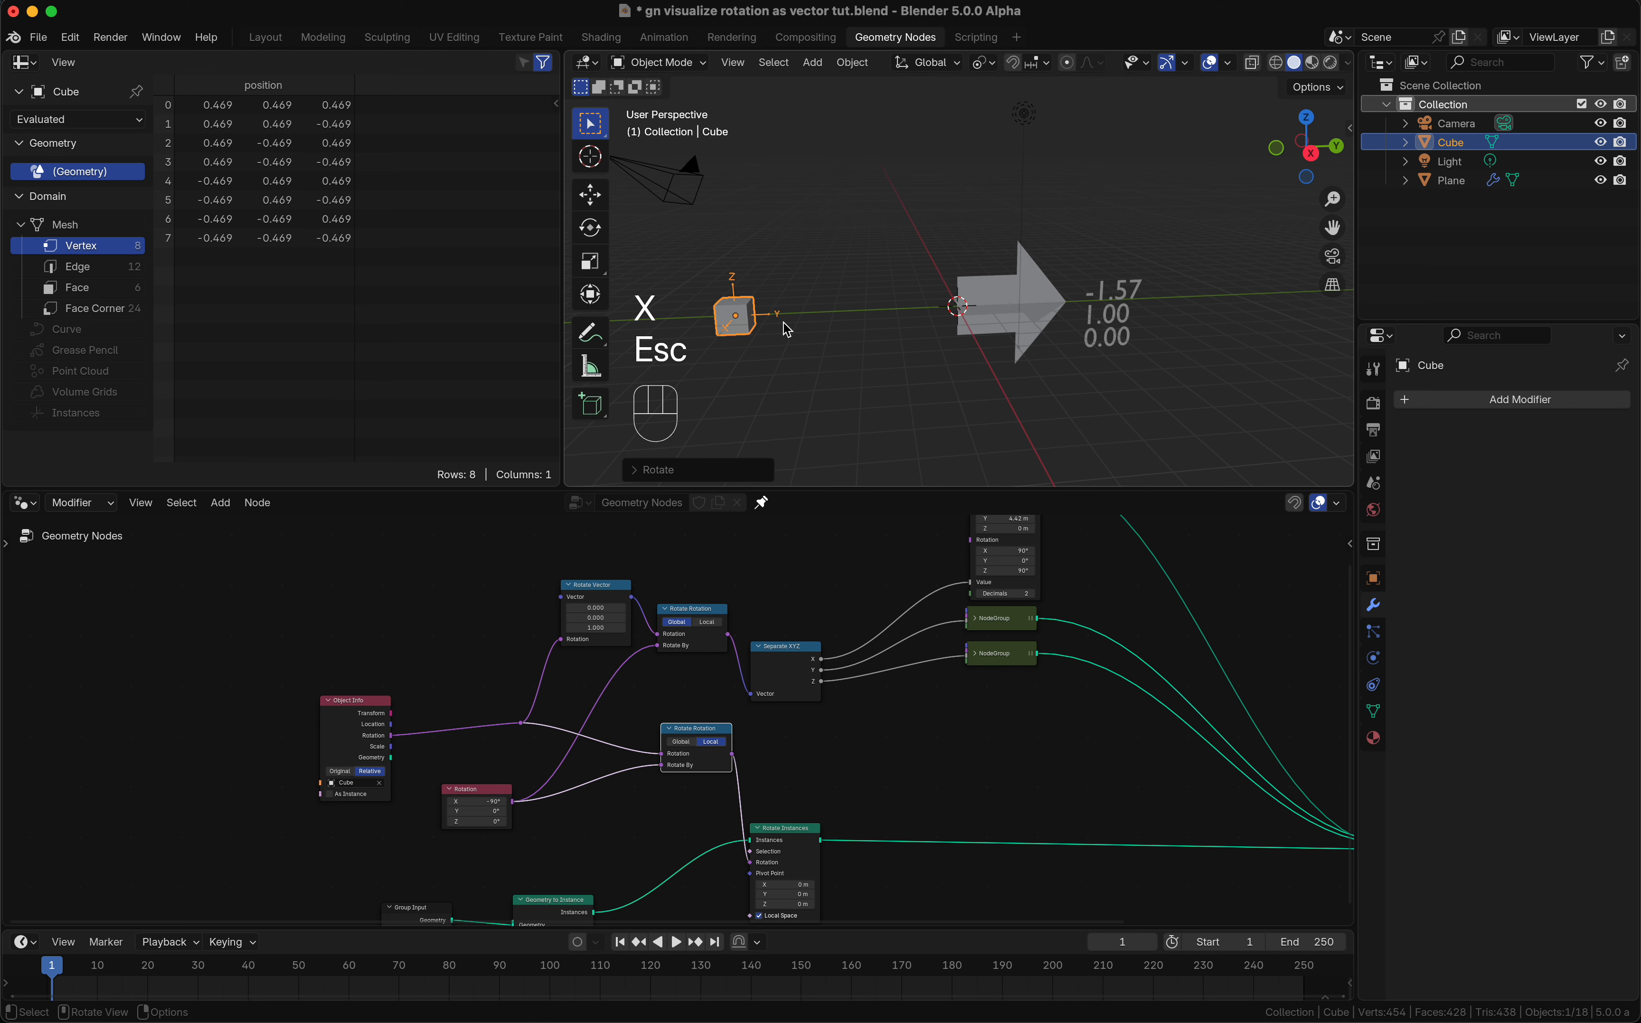
pyautogui.press('r')
pyautogui.press('z')
pyautogui.press('Escape')
pyautogui.press('r')
pyautogui.press('x')
pyautogui.press('Escape')
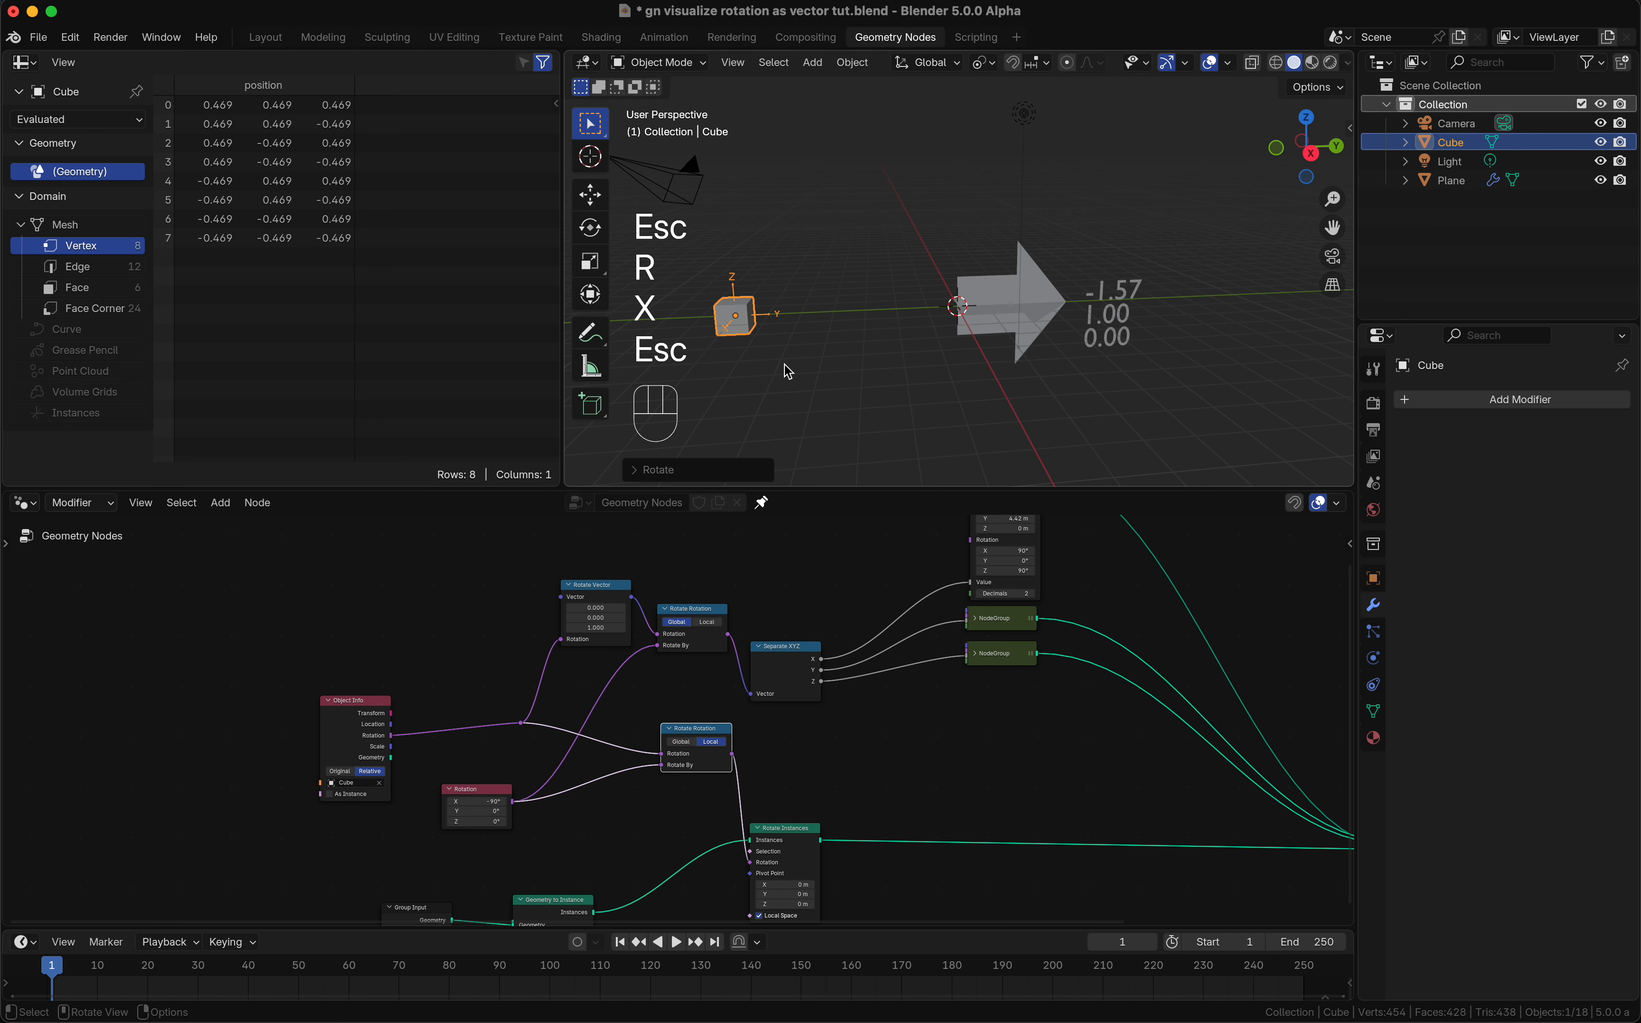